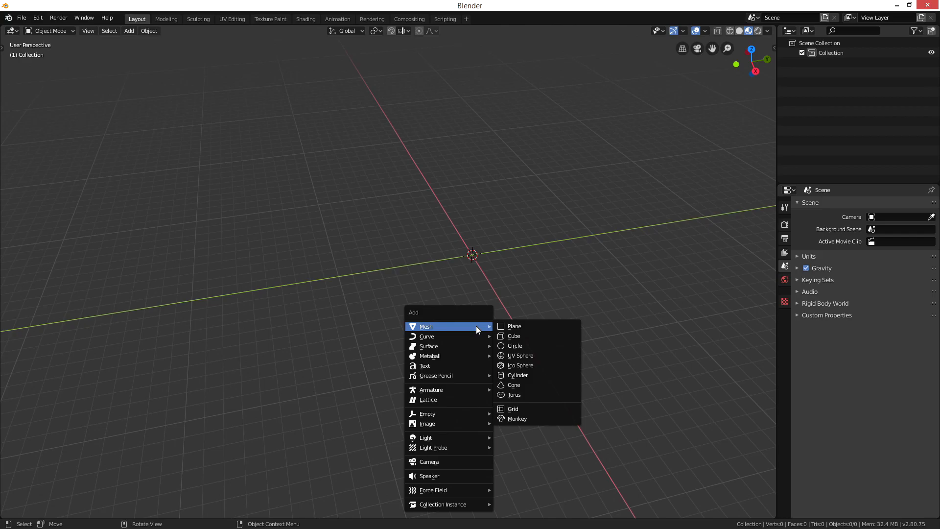
# Step: Add a cube mesh and raise it vertically in front view so its base rests on the grid floor
pyautogui.click(541, 337)
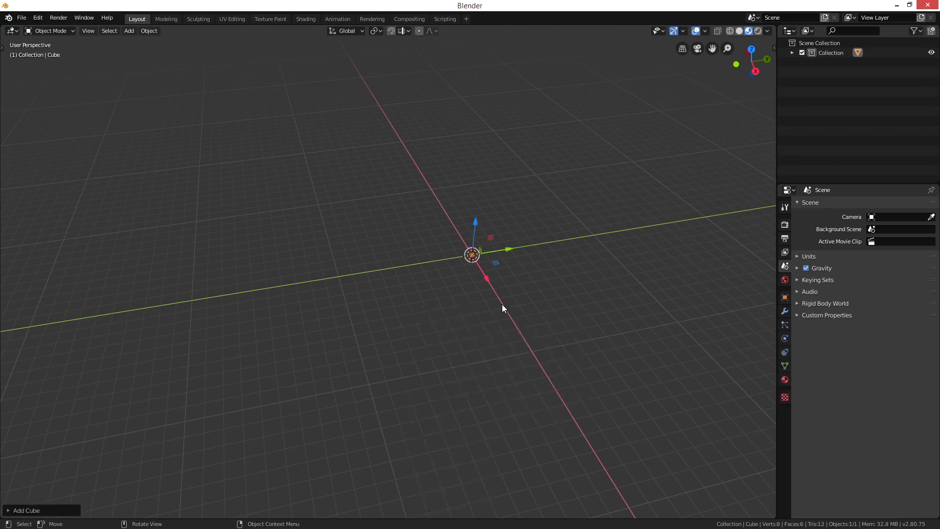
pyautogui.press('KP_Decimal')
pyautogui.moveTo(502, 304); pyautogui.dragTo(536, 290, button='middle')
pyautogui.scroll(-5, 533, 281)
pyautogui.scroll(2, 486, 278)
pyautogui.press('KP_1')
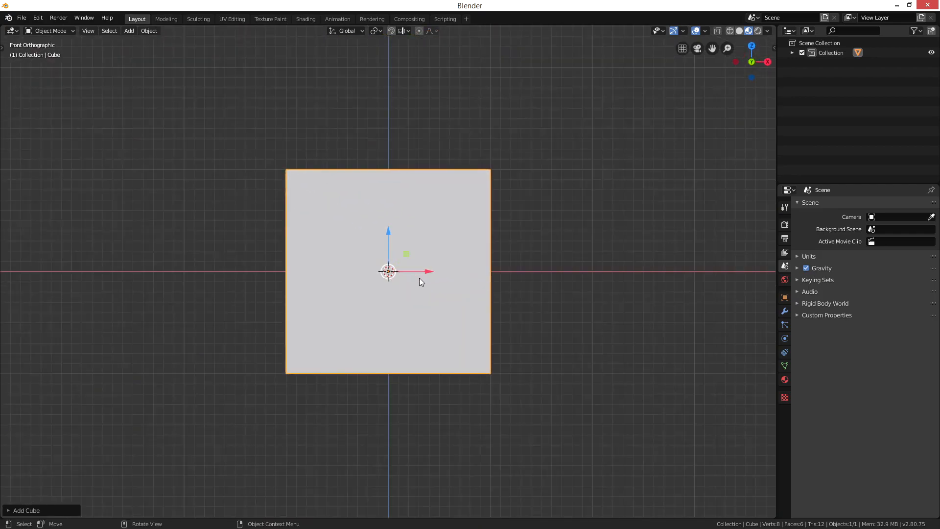
pyautogui.press('g')
pyautogui.click(416, 202)
pyautogui.moveTo(416, 203); pyautogui.dragTo(493, 258, button='middle')
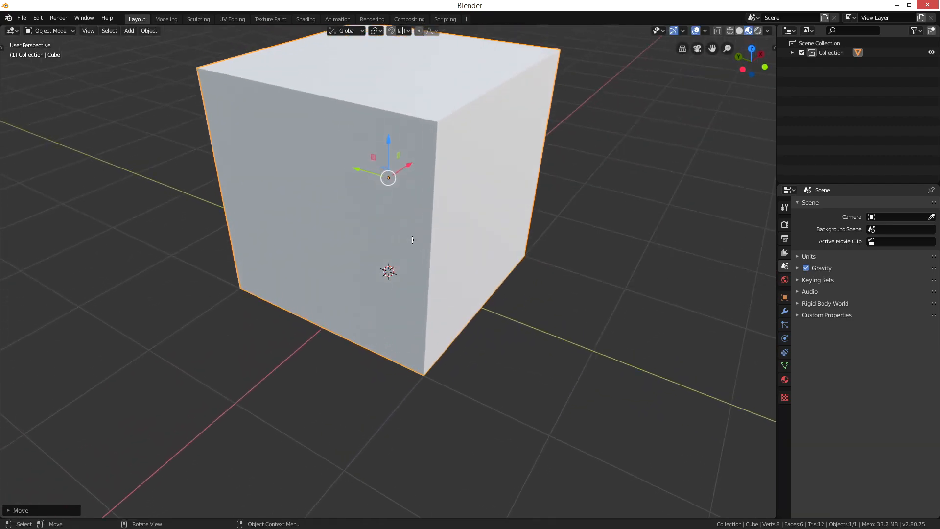
# Step: Triangulate all faces of the cube in Edit Mode and return to Object Mode
pyautogui.press('Tab')
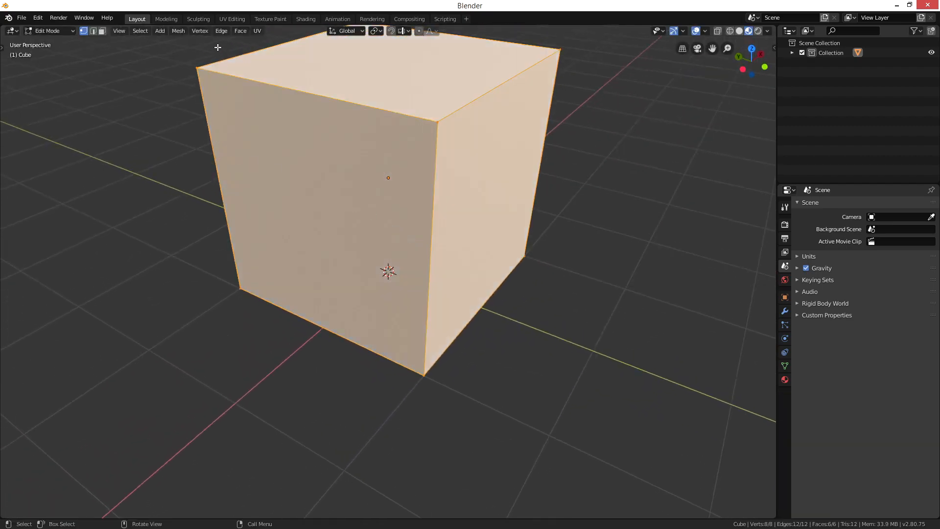
pyautogui.click(224, 33)
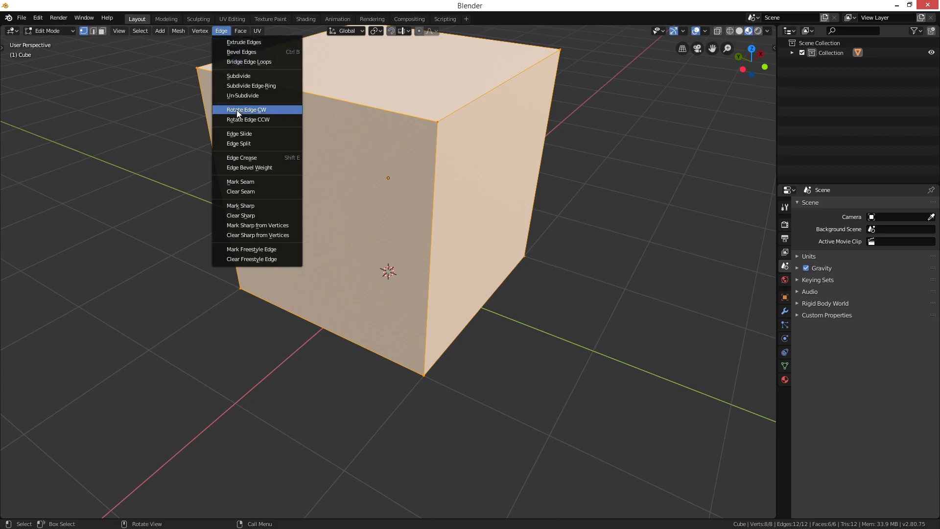
pyautogui.moveTo(241, 30)
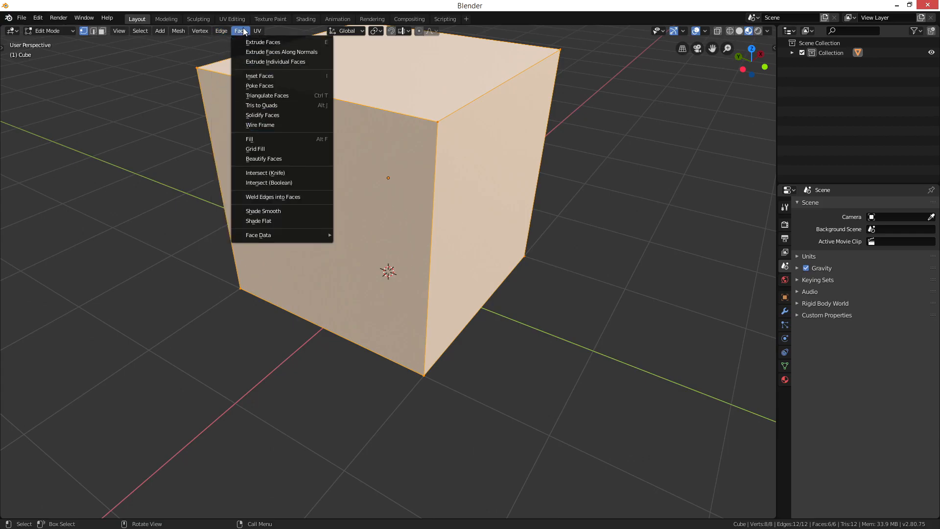
pyautogui.click(246, 96)
pyautogui.moveTo(453, 217); pyautogui.dragTo(413, 226, button='middle')
pyautogui.press('Tab')
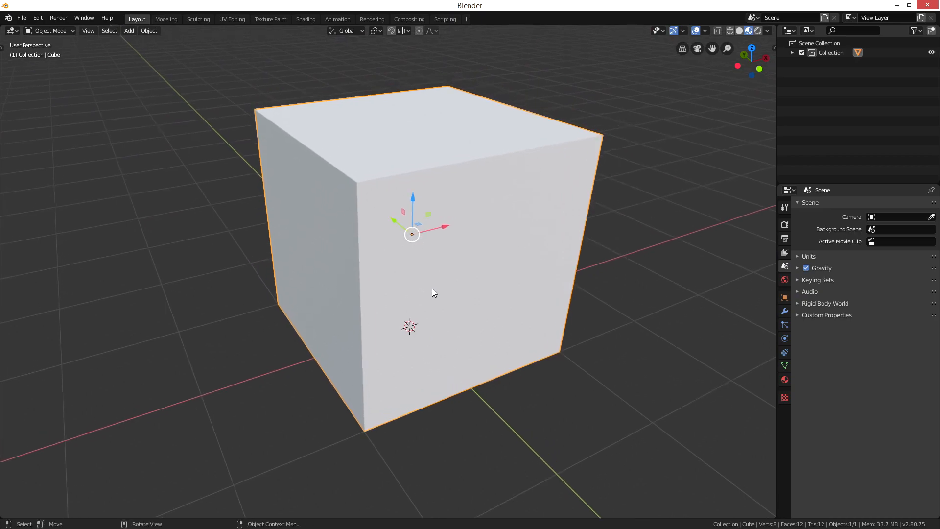
# Step: Inspect the cube's triangulated faces from several sides and check its UV layout in the UV Editing workspace
pyautogui.moveTo(454, 367); pyautogui.dragTo(466, 348, button='middle')
pyautogui.press('Tab')
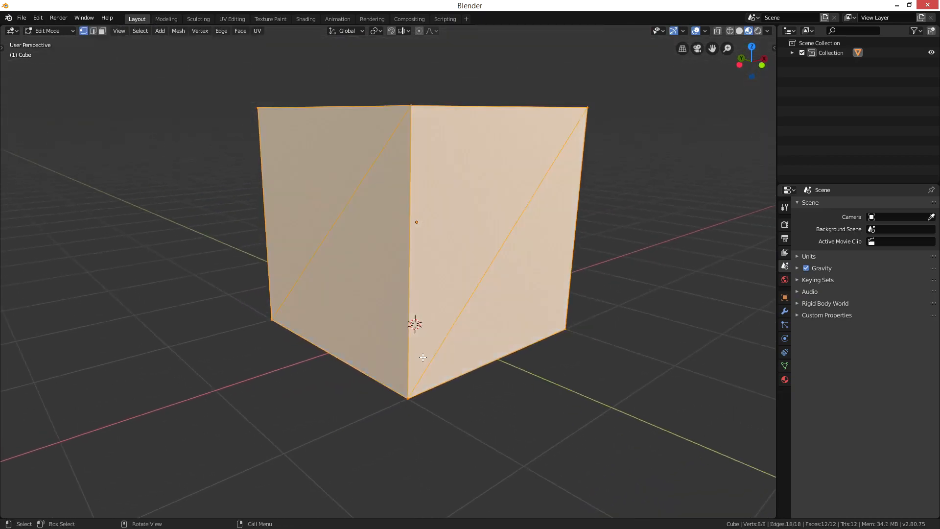
pyautogui.moveTo(470, 287); pyautogui.dragTo(430, 301, button='middle')
pyautogui.press('Tab')
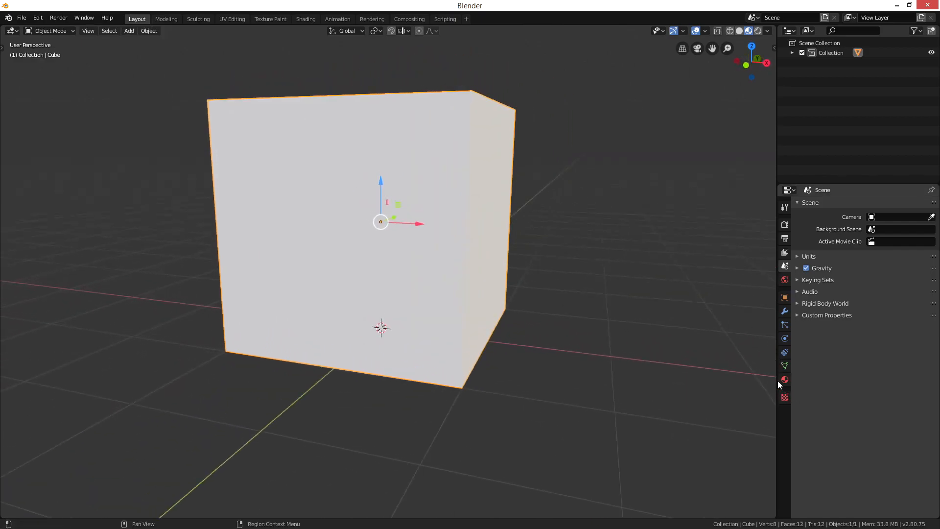
pyautogui.moveTo(734, 359); pyautogui.dragTo(523, 253, button='middle')
pyautogui.press('Tab')
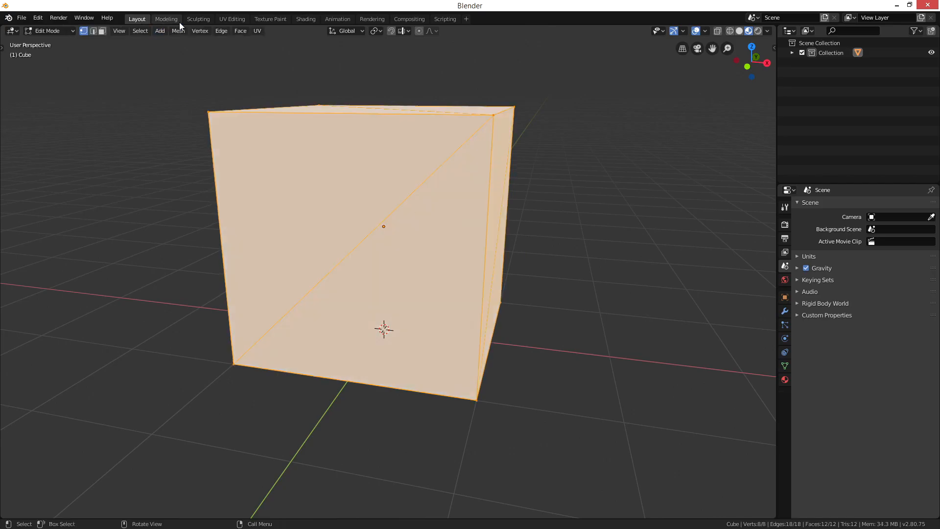
pyautogui.click(240, 31)
pyautogui.click(237, 19)
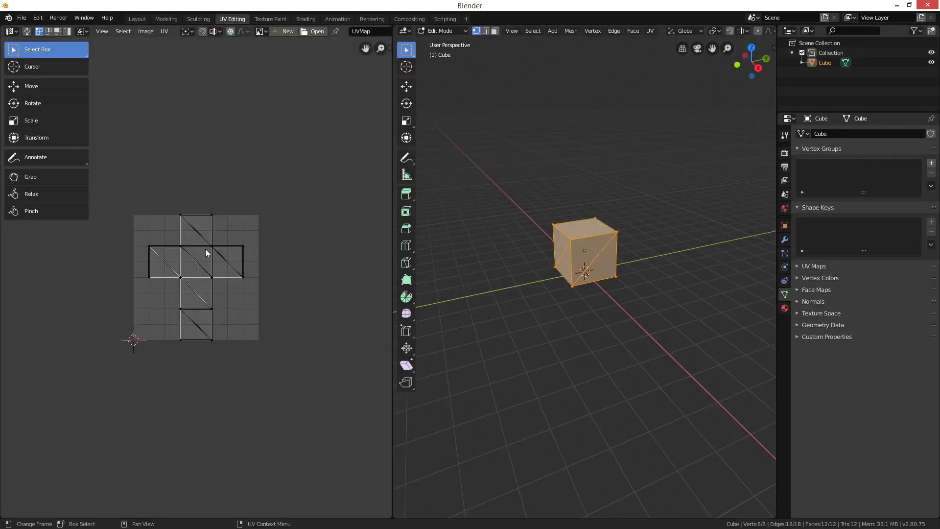
pyautogui.click(135, 19)
pyautogui.moveTo(461, 266); pyautogui.dragTo(419, 273, button='middle')
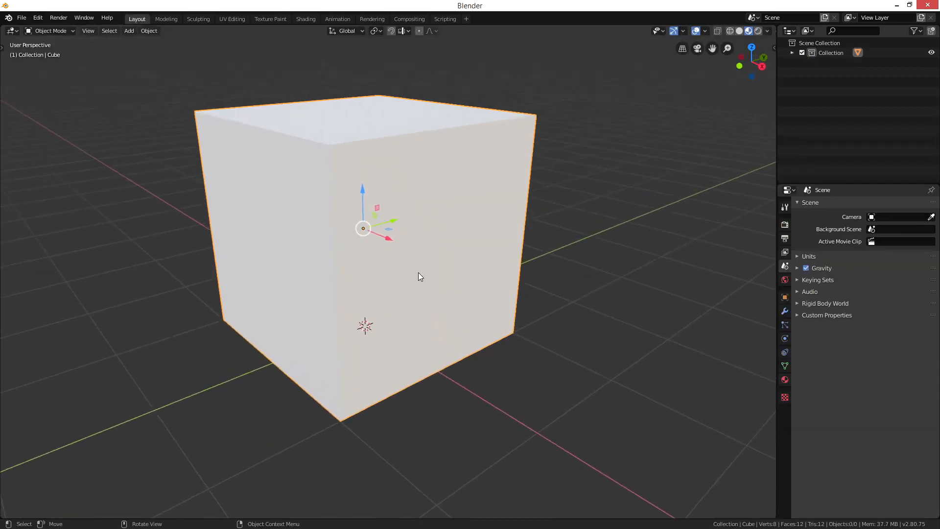
# Step: Create a new material for the cube and name it dcust_new_model
pyautogui.click(786, 380)
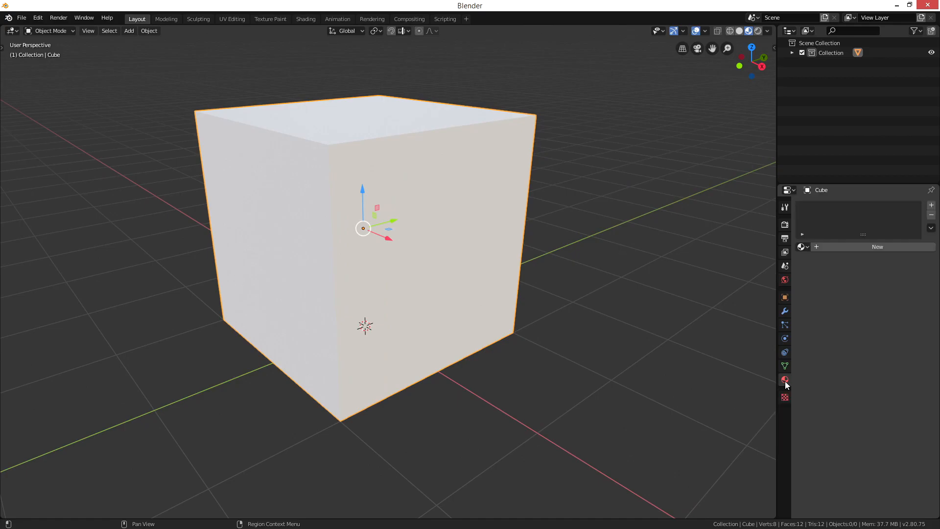
pyautogui.click(833, 248)
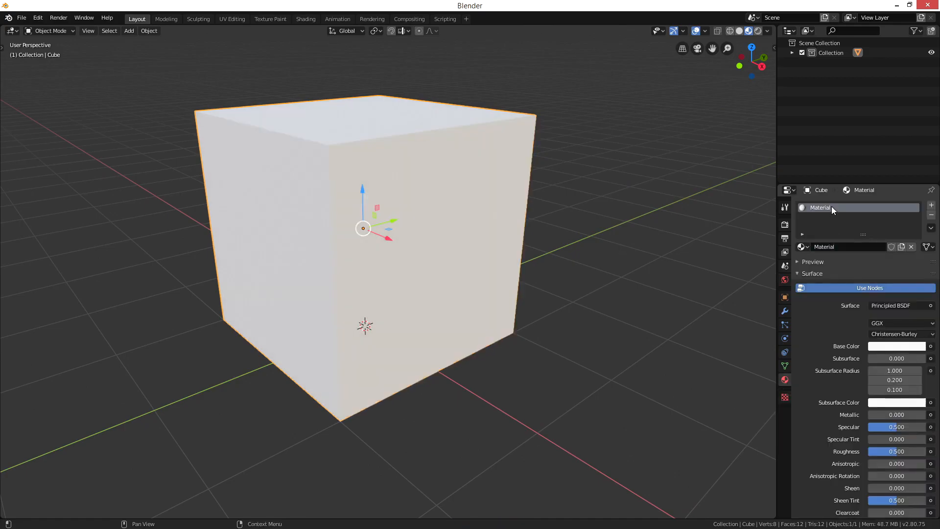
pyautogui.doubleClick(831, 207)
pyautogui.write('dcust_new_model')
pyautogui.press('Return')
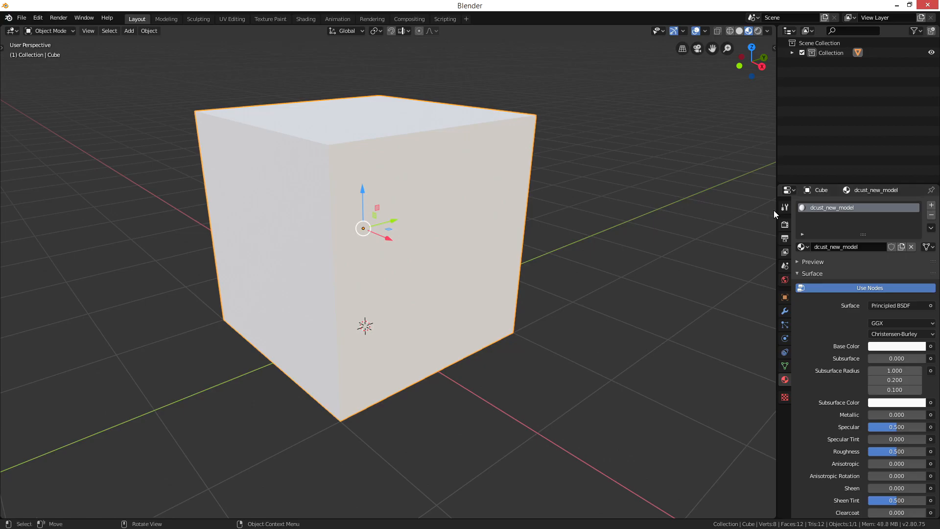
# Step: Add a plane mesh at the cube's base in front view and rotate it 90 degrees about the X axis
pyautogui.moveTo(575, 342); pyautogui.dragTo(548, 338, button='middle')
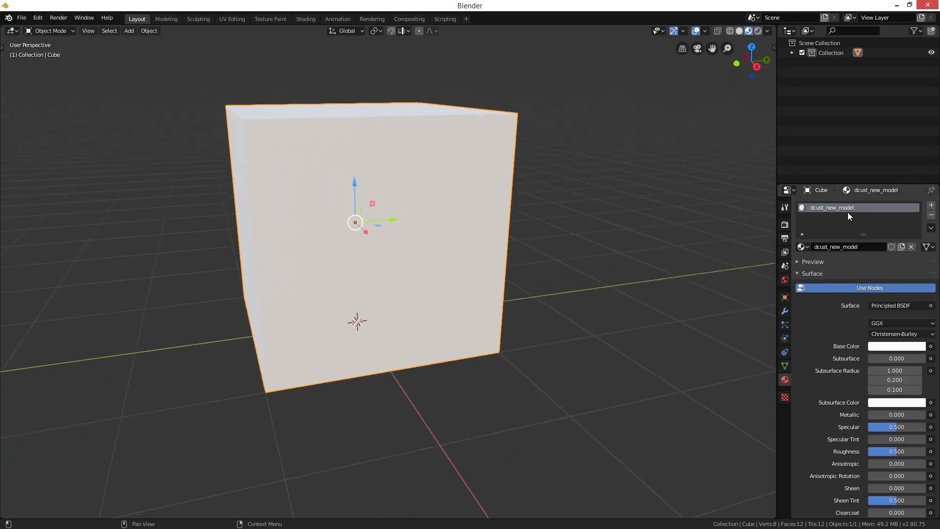
pyautogui.press('KP_1')
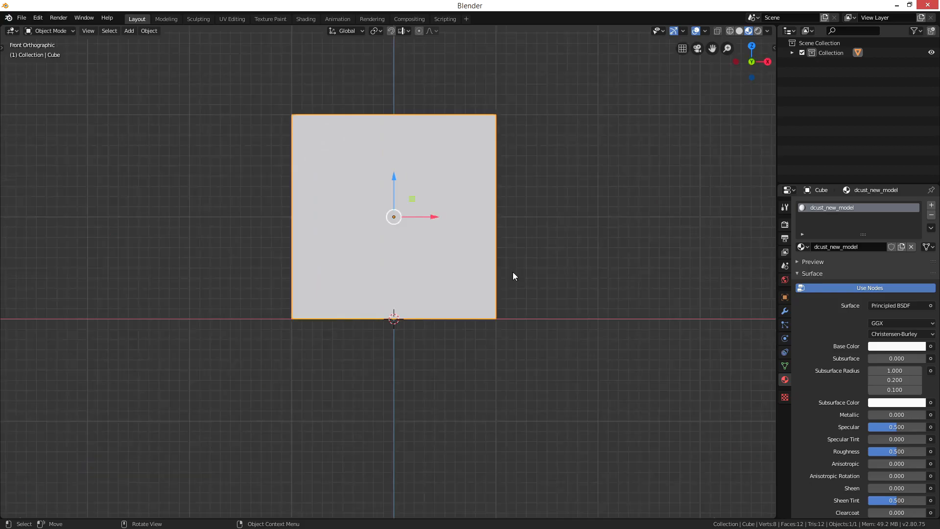
pyautogui.scroll(5, 424, 293)
pyautogui.scroll(-5, 424, 293)
pyautogui.hotkey('shift', 'a')
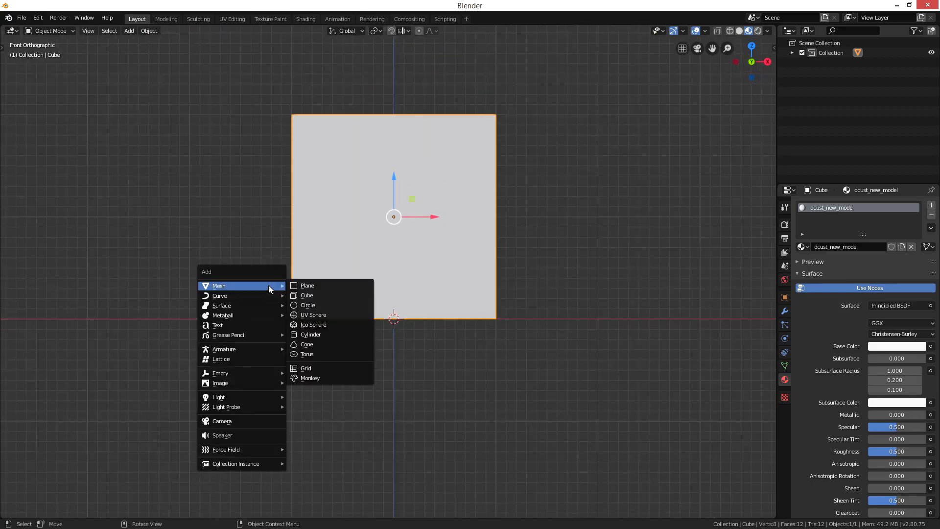
pyautogui.click(317, 288)
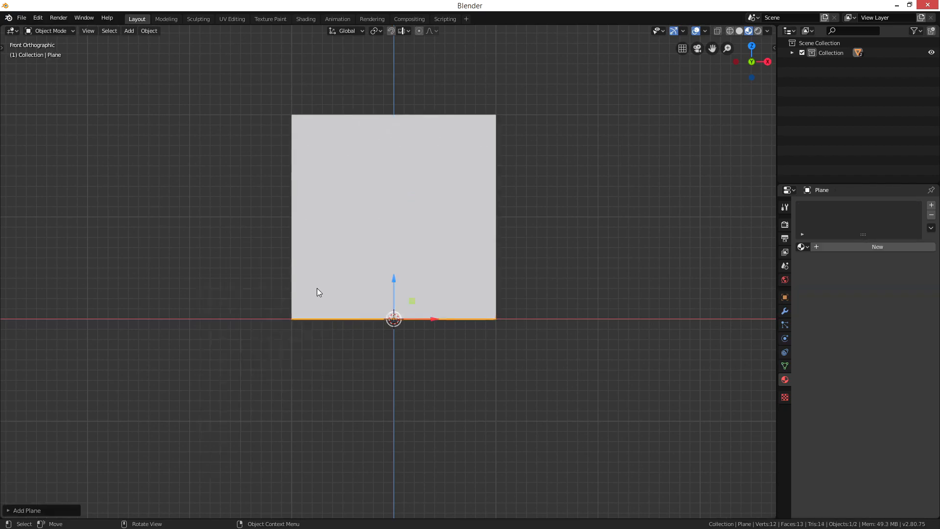
pyautogui.press('r')
pyautogui.write('x90')
pyautogui.press('Return')
pyautogui.scroll(1, 439, 349)
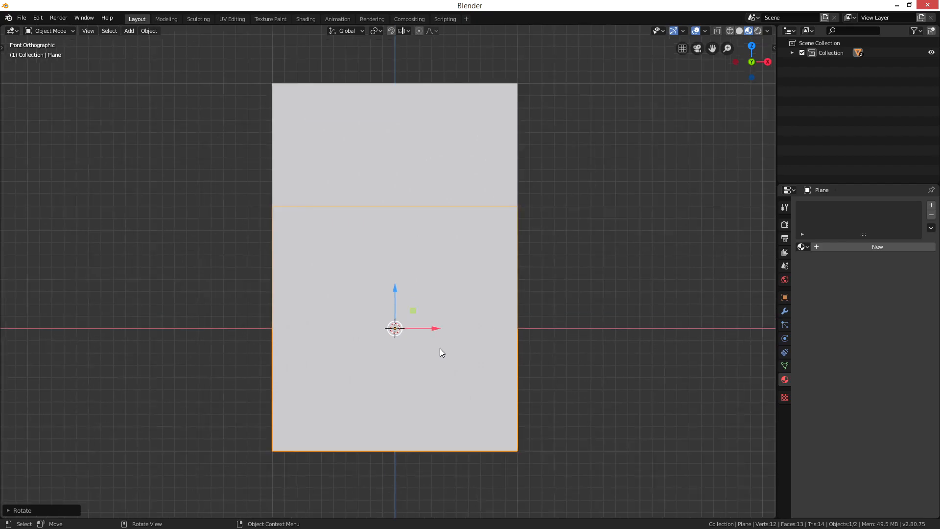
# Step: Triangulate the plane's face in Edit Mode and deselect the geometry
pyautogui.scroll(2, 440, 350)
pyautogui.scroll(-1, 440, 353)
pyautogui.press('Tab')
pyautogui.keyDown('shift'); pyautogui.moveTo(467, 348); pyautogui.dragTo(546, 313, button='middle'); pyautogui.keyUp('shift')
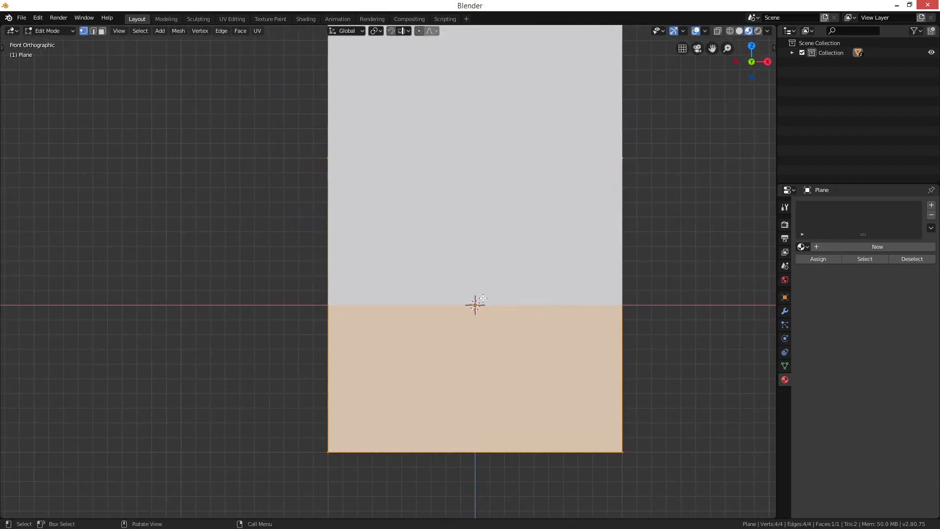
pyautogui.click(240, 31)
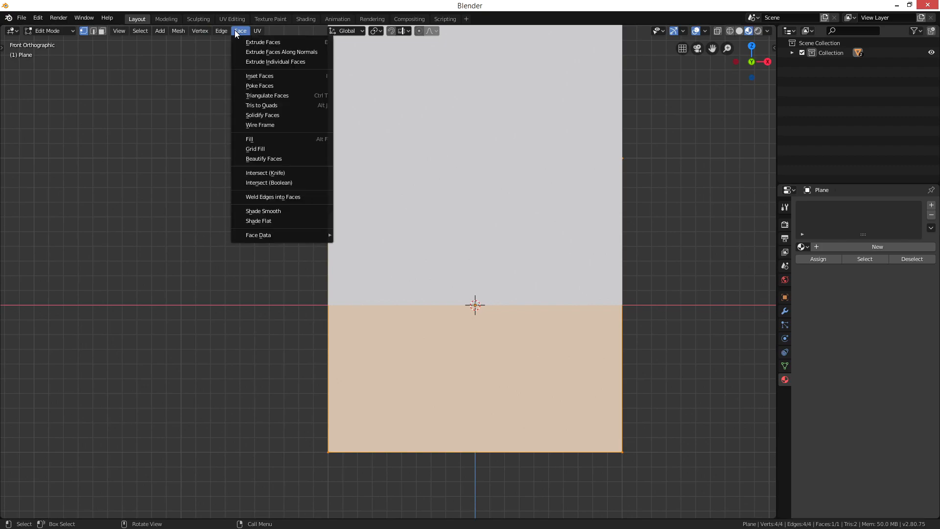
pyautogui.click(263, 95)
pyautogui.click(546, 321)
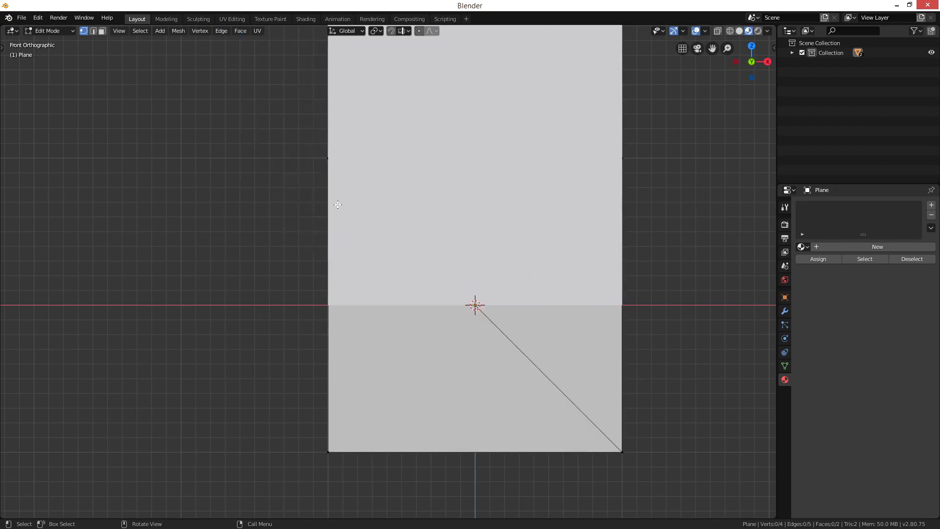
# Step: Delete the plane's upper-right triangular face using face selection
pyautogui.click(101, 31)
pyautogui.click(586, 350)
pyautogui.press('x')
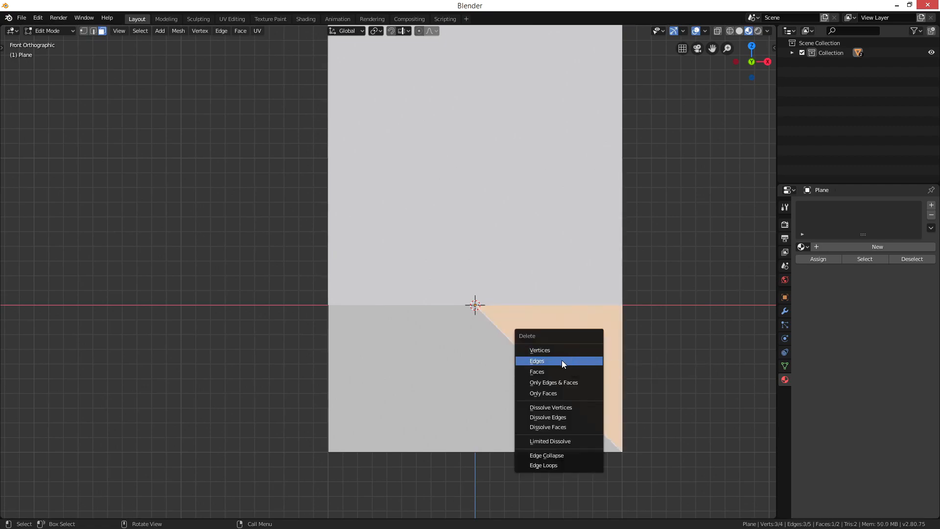
pyautogui.click(545, 371)
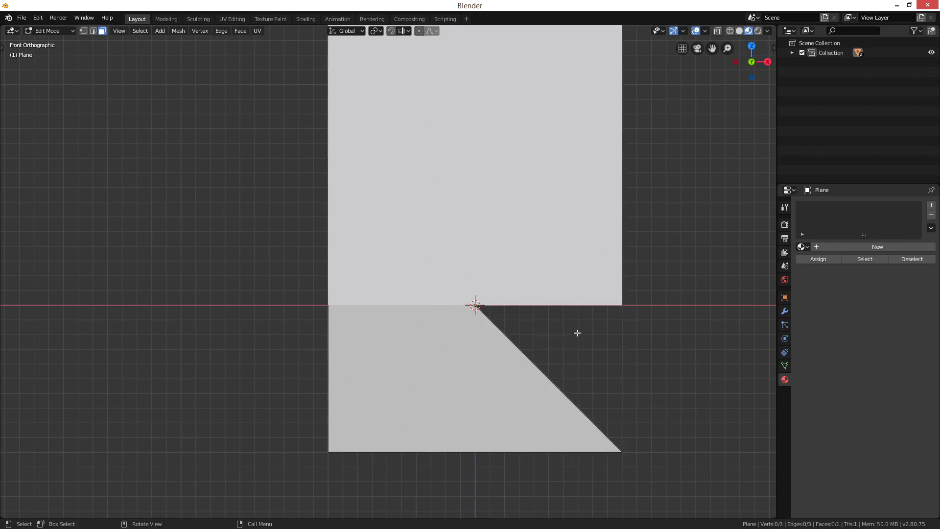
# Step: Snap the remaining triangle to the 3D cursor with Selection to Cursor (Keep Offset)
pyautogui.click(463, 347)
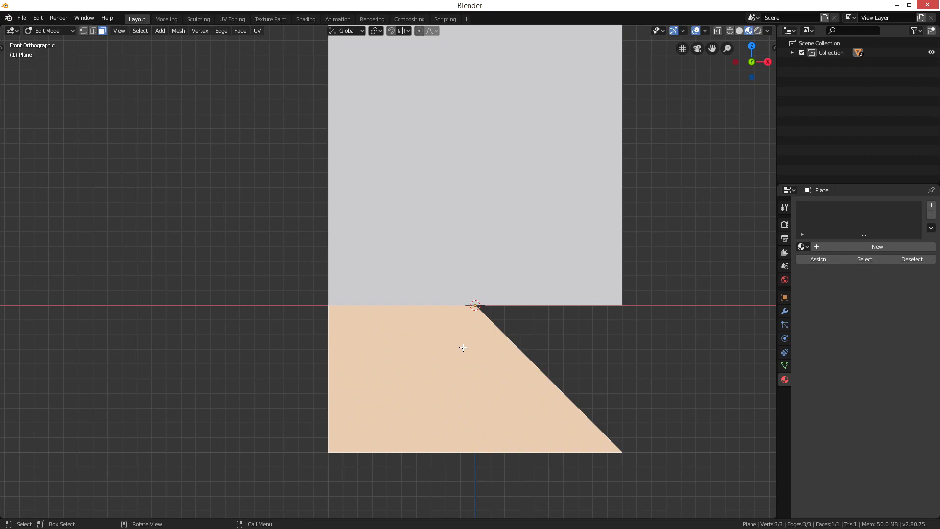
pyautogui.hotkey('shift', 's')
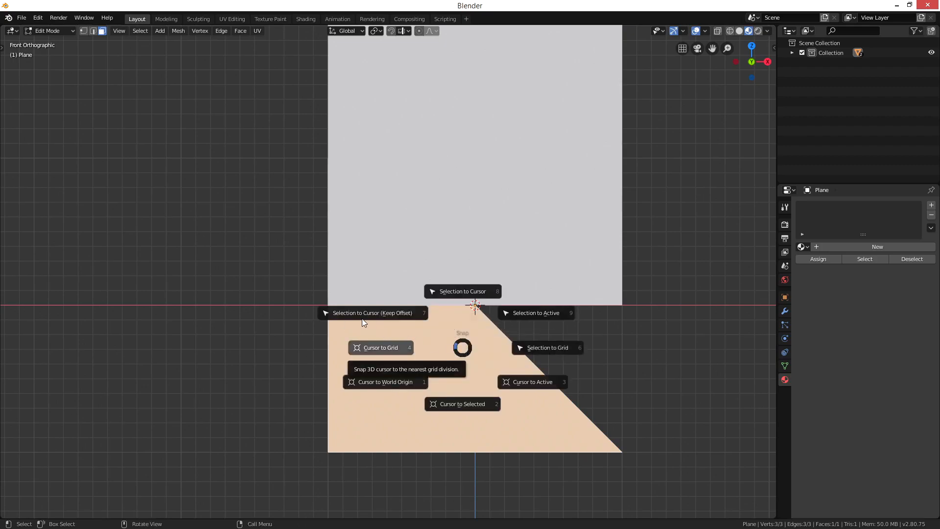
pyautogui.click(390, 313)
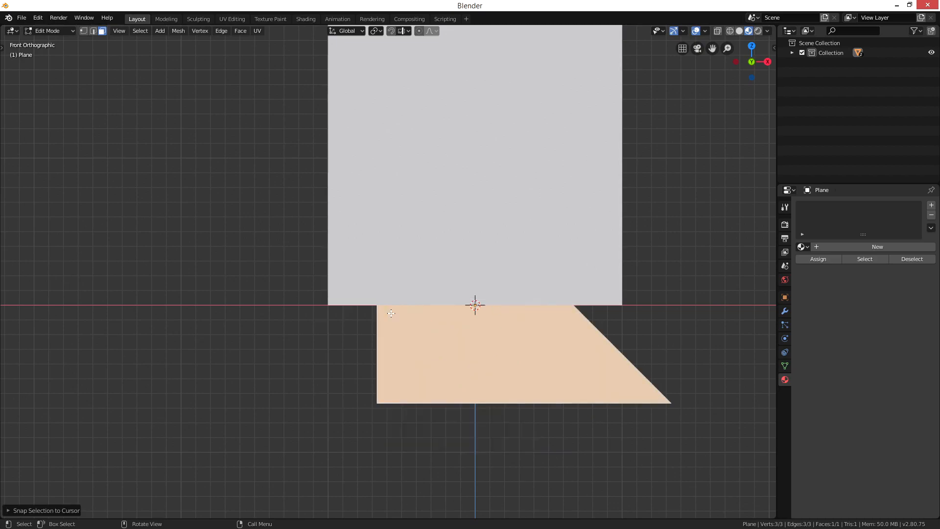
pyautogui.keyDown('shift'); pyautogui.moveTo(664, 331); pyautogui.dragTo(615, 314, button='middle'); pyautogui.keyUp('shift')
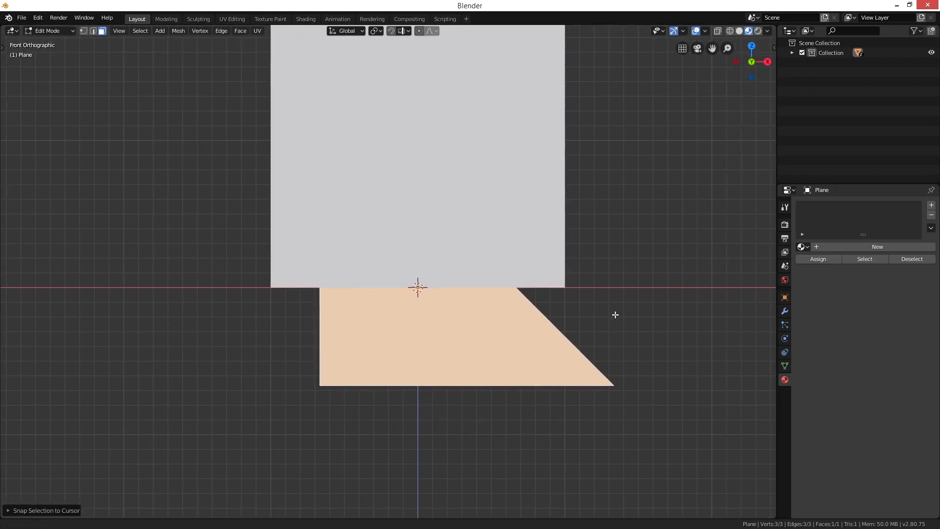
# Step: Scale the triangle down repeatedly until it is a barely visible speck at the 3D cursor, and return to Object Mode
pyautogui.press('s')
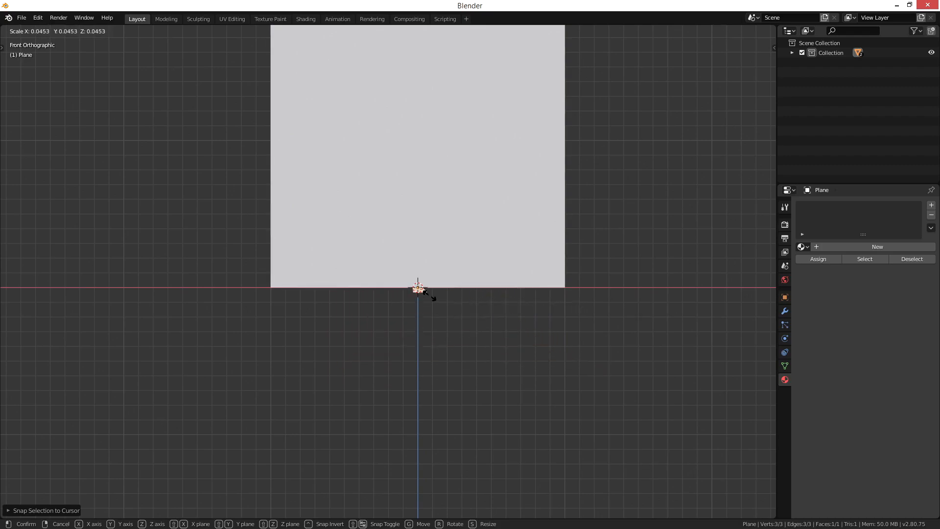
pyautogui.click(429, 296)
pyautogui.scroll(4, 425, 297)
pyautogui.scroll(5, 445, 308)
pyautogui.keyDown('shift'); pyautogui.moveTo(445, 309); pyautogui.dragTo(288, 187, button='middle'); pyautogui.keyUp('shift')
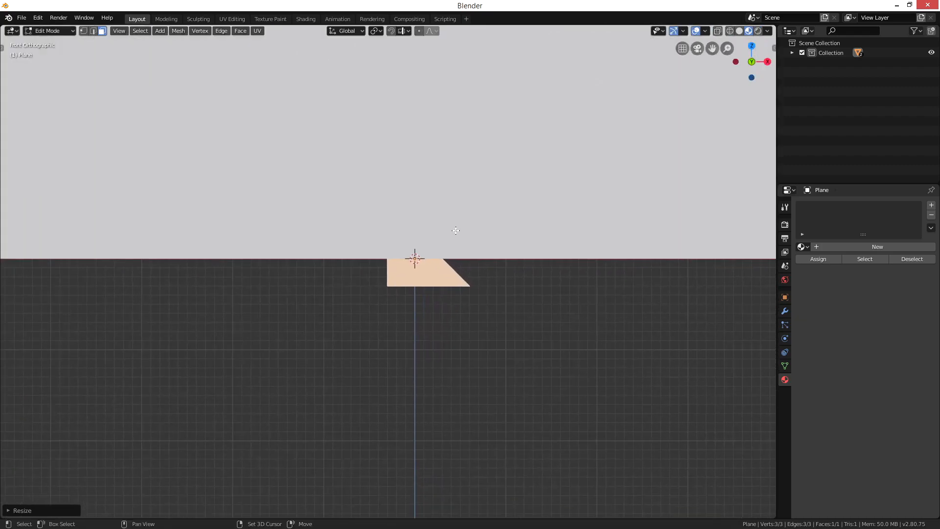
pyautogui.press('s')
pyautogui.click(450, 257)
pyautogui.scroll(10, 449, 258)
pyautogui.keyDown('shift'); pyautogui.moveTo(450, 258); pyautogui.dragTo(219, 368, button='middle'); pyautogui.keyUp('shift')
pyautogui.scroll(4, 225, 370)
pyautogui.press('s')
pyautogui.click(435, 263)
pyautogui.scroll(13, 441, 263)
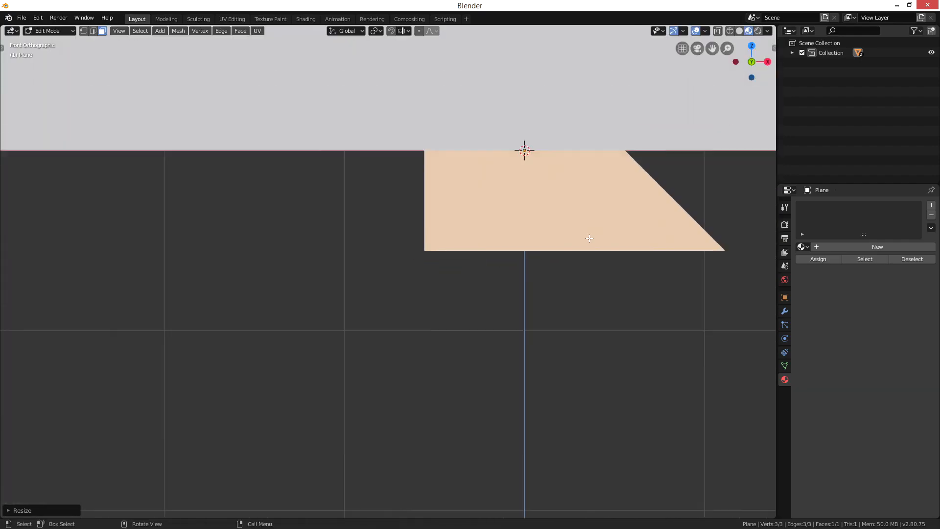
pyautogui.keyDown('shift'); pyautogui.moveTo(592, 235); pyautogui.dragTo(376, 363, button='middle'); pyautogui.keyUp('shift')
pyautogui.press('s')
pyautogui.click(338, 267)
pyautogui.scroll(7, 382, 272)
pyautogui.keyDown('shift'); pyautogui.moveTo(252, 310); pyautogui.dragTo(601, 308, button='middle'); pyautogui.keyUp('shift')
pyautogui.press('s')
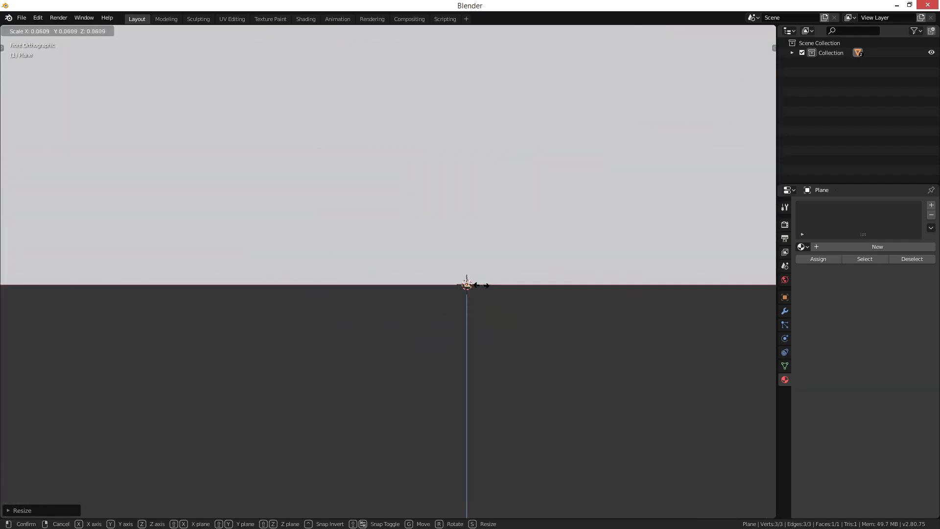
pyautogui.click(482, 286)
pyautogui.press('Tab')
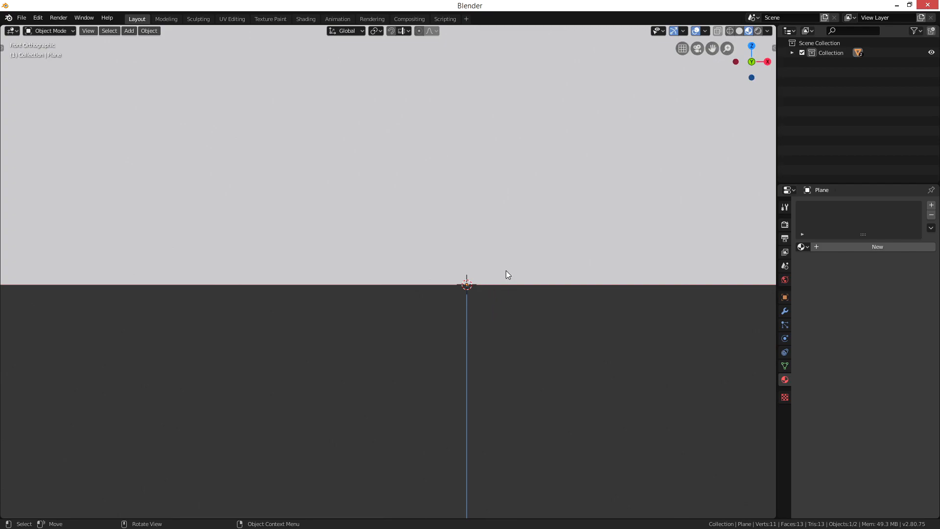
# Step: Expand the Collection in the outliner and rename the Plane object as hook01
pyautogui.click(792, 52)
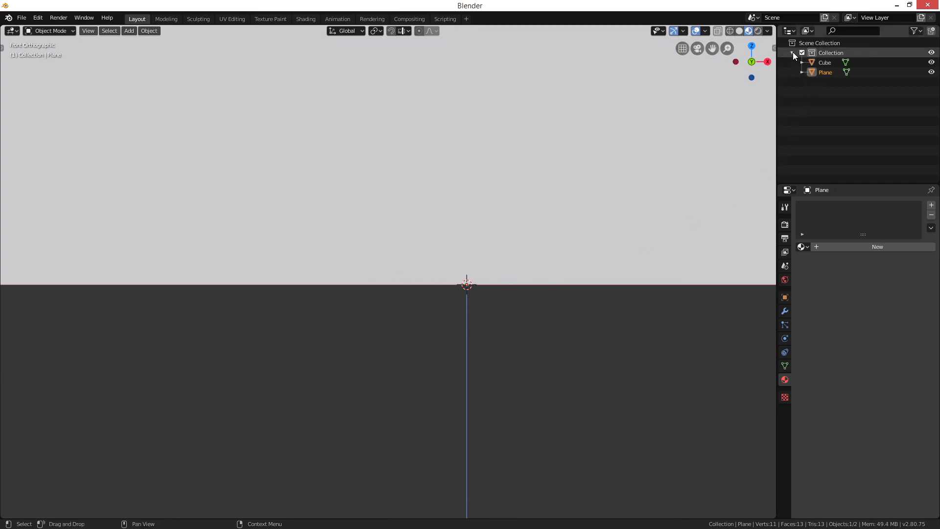
pyautogui.doubleClick(826, 73)
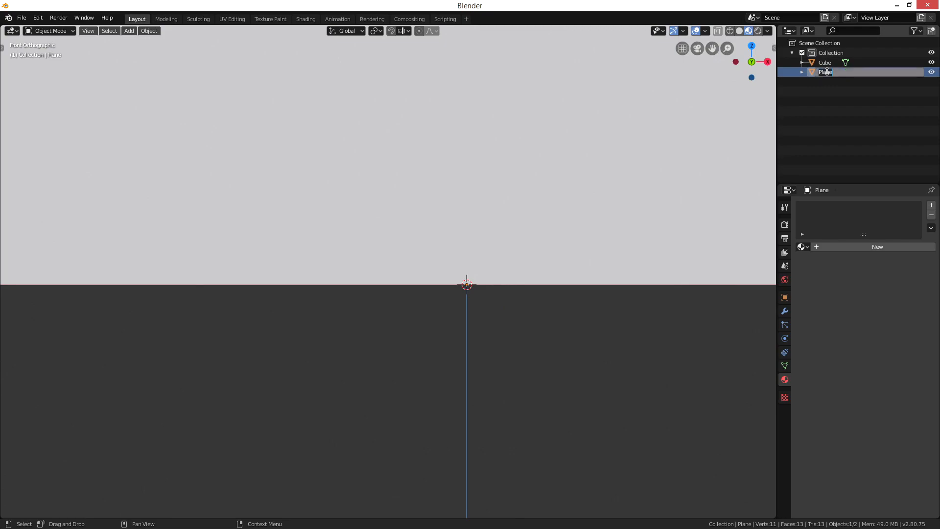
pyautogui.write('hook01')
pyautogui.press('Return')
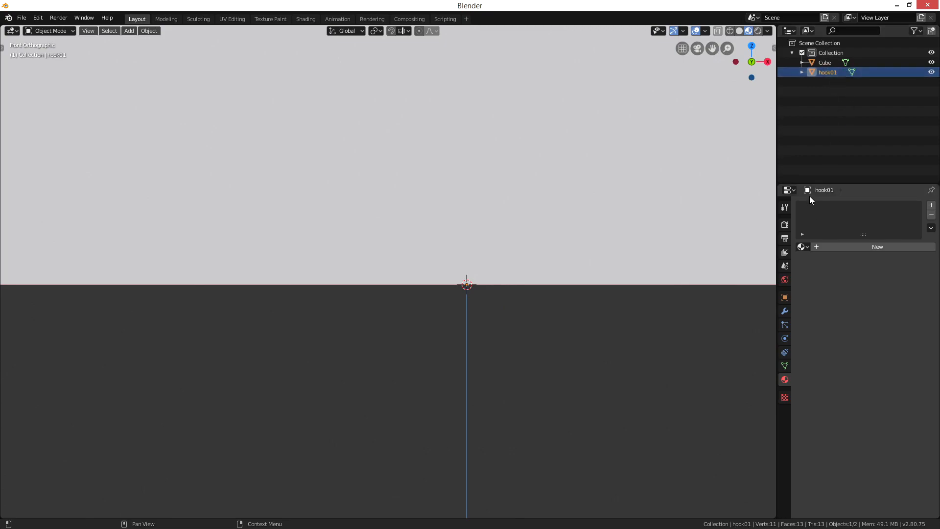
# Step: Add a new material to hook01 and name it dcust_hook_no_mat
pyautogui.click(850, 249)
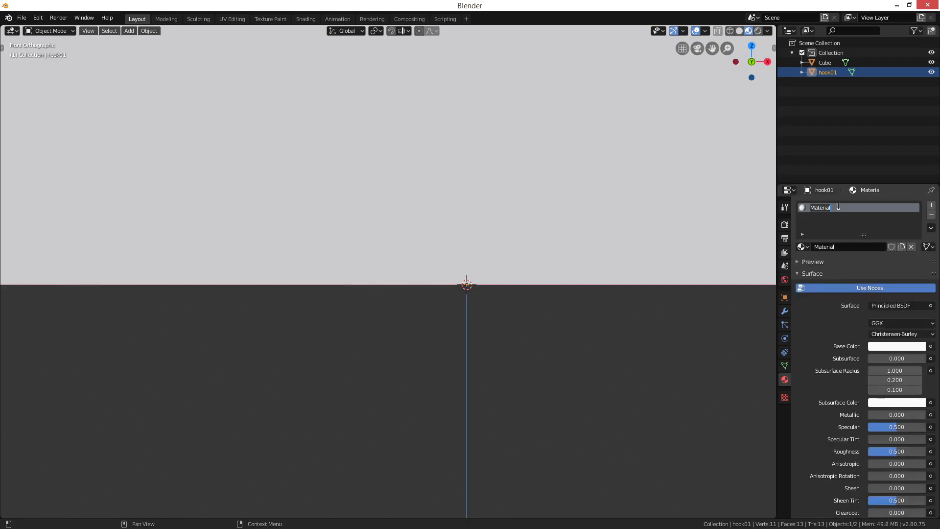
pyautogui.write('dcust_hook_no_mat')
pyautogui.press('Return')
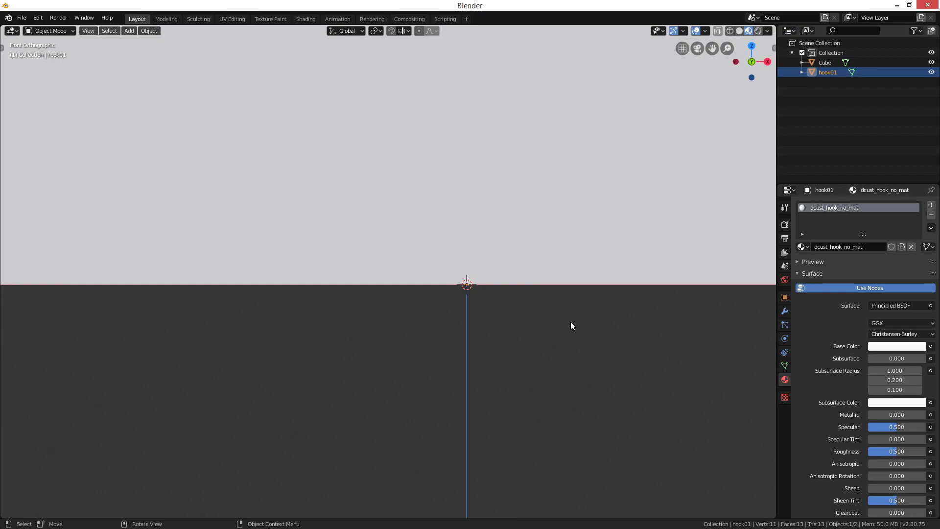
# Step: In front view, move hook01 along the X axis to the cube's right bottom edge
pyautogui.press('KP_Decimal')
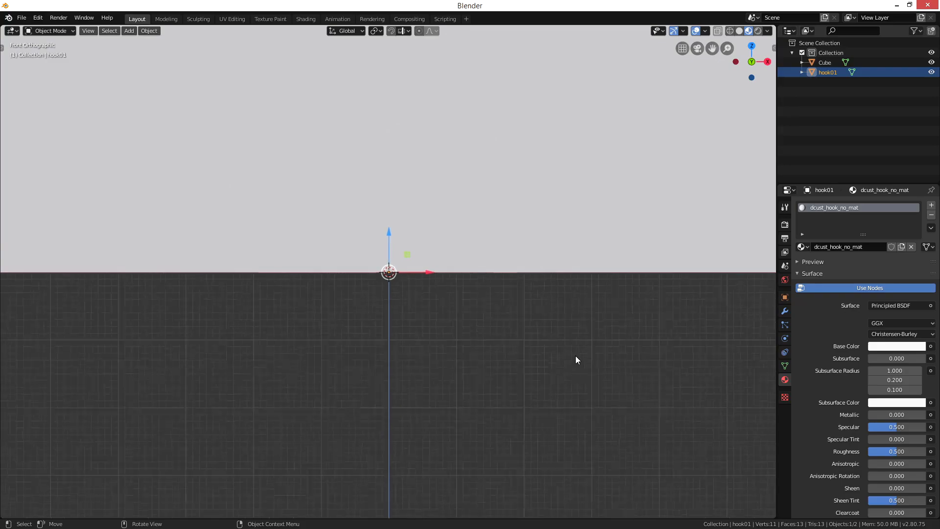
pyautogui.scroll(-5, 576, 357)
pyautogui.moveTo(543, 340); pyautogui.dragTo(457, 290, button='middle')
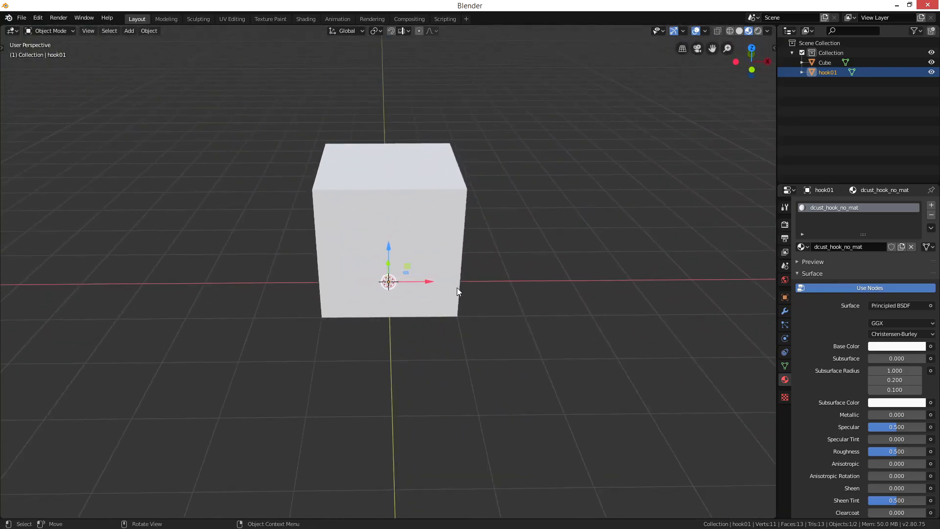
pyautogui.press('KP_1')
pyautogui.scroll(5, 455, 288)
pyautogui.scroll(4, 454, 287)
pyautogui.moveTo(421, 271); pyautogui.dragTo(710, 278)
pyautogui.moveTo(642, 269); pyautogui.dragTo(418, 274, button='middle')
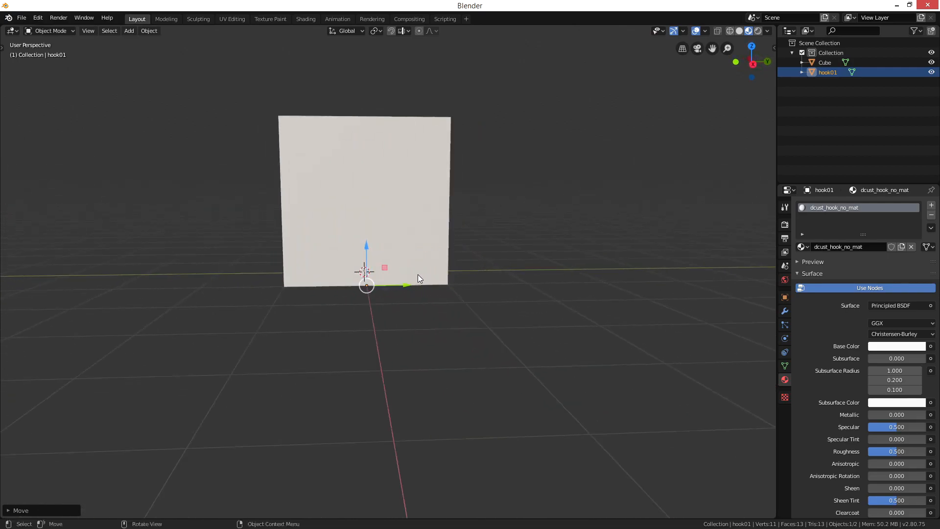
# Step: In right view, move hook01 along the Y axis to the cube's front bottom corner
pyautogui.press('KP_1')
pyautogui.press('KP_3')
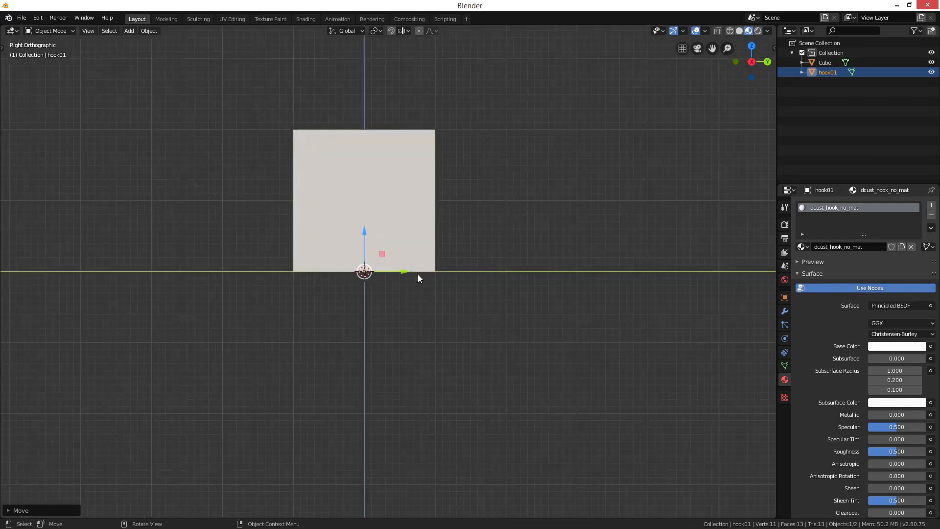
pyautogui.keyDown('ctrl'); pyautogui.moveTo(418, 274); pyautogui.dragTo(358, 271, button='middle'); pyautogui.keyUp('ctrl')
pyautogui.moveTo(359, 271); pyautogui.dragTo(146, 271)
pyautogui.moveTo(329, 235); pyautogui.dragTo(456, 235, button='middle')
pyautogui.scroll(-4, 414, 234)
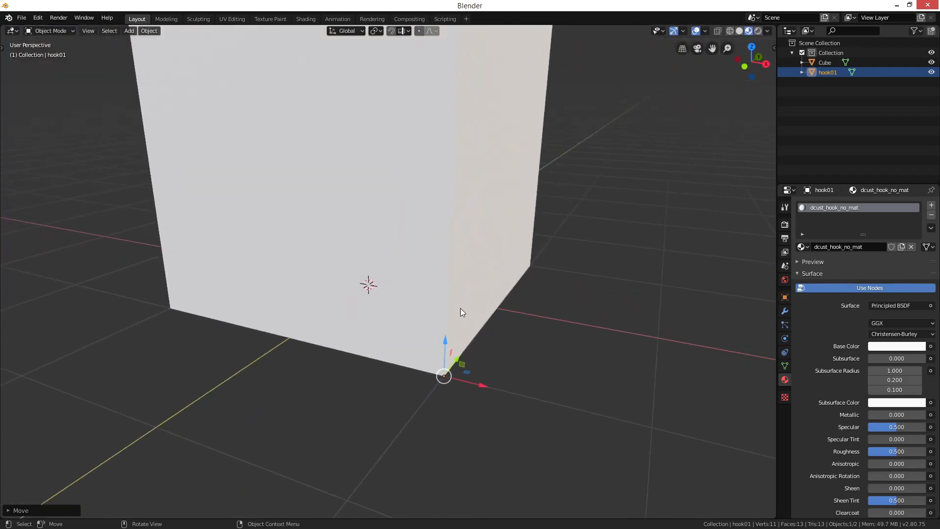
pyautogui.moveTo(591, 383); pyautogui.dragTo(528, 347, button='middle')
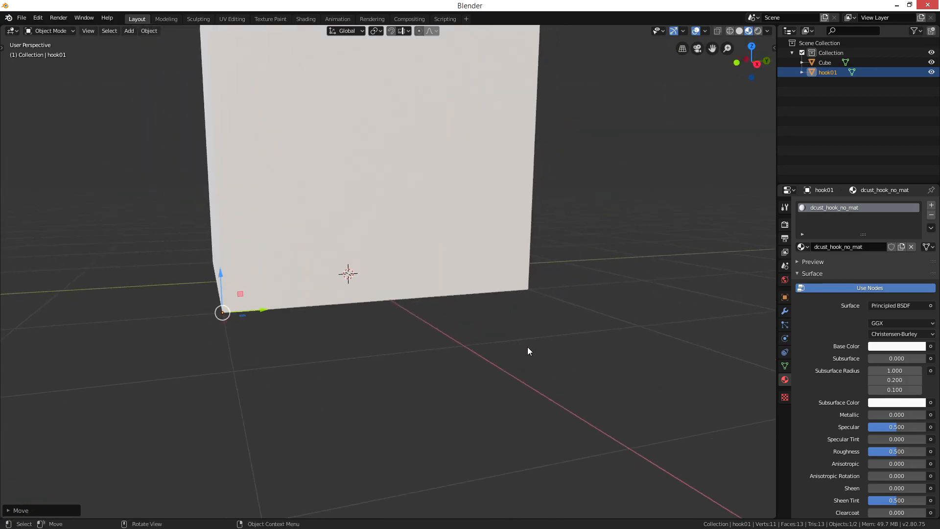
# Step: Duplicate hook01 and move the copy along the X axis to the cube's opposite front bottom corner
pyautogui.press('KP_1')
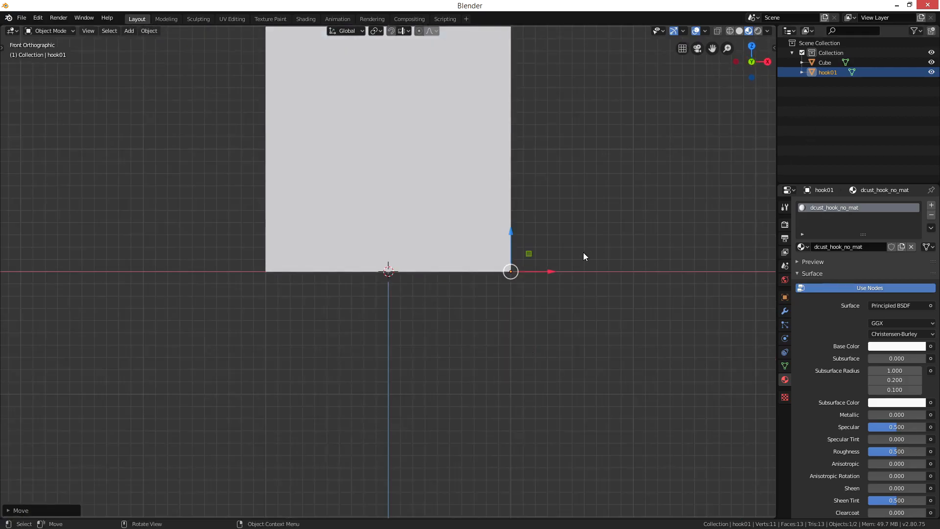
pyautogui.hotkey('shift', 'd')
pyautogui.click(575, 262)
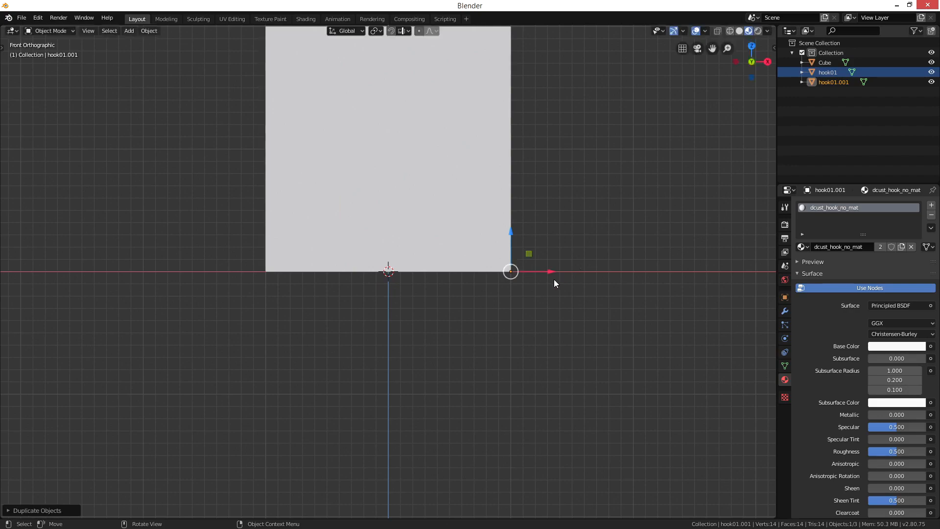
pyautogui.moveTo(553, 272); pyautogui.dragTo(304, 273)
pyautogui.moveTo(422, 252)
pyautogui.mouseDown(button='middle')
pyautogui.moveTo(471, 275)
pyautogui.moveTo(428, 266)
pyautogui.mouseUp(button='middle')
pyautogui.press('KP_1')
pyautogui.scroll(3, 638, 198)
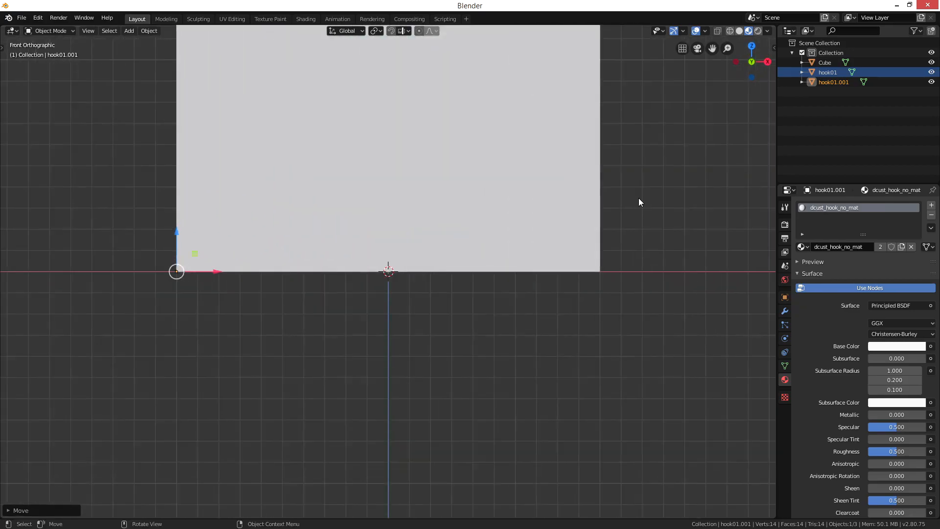
# Step: Duplicate both front hooks in right view and move the copies along the Y axis to the cube's back bottom corners
pyautogui.click(832, 73)
pyautogui.click(822, 84)
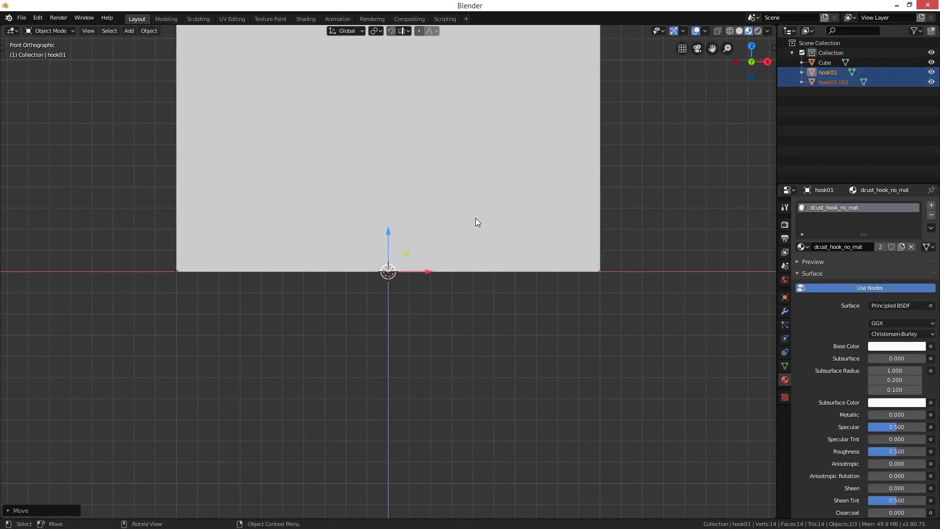
pyautogui.press('KP_3')
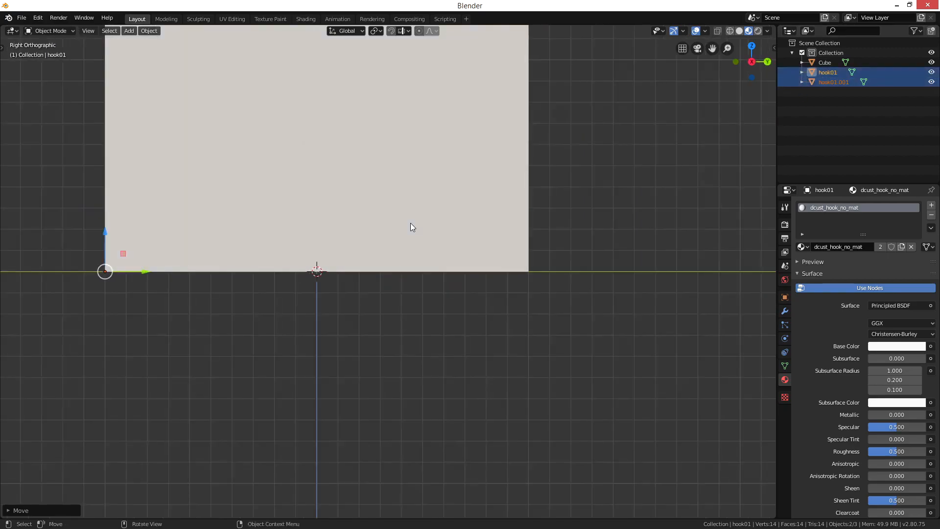
pyautogui.hotkey('shift', 'd')
pyautogui.rightClick(130, 269)
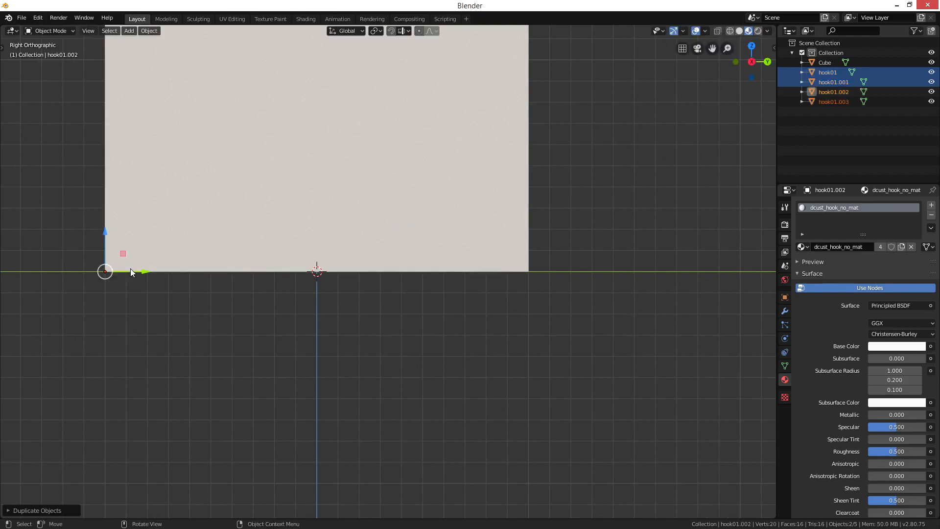
pyautogui.moveTo(138, 277); pyautogui.dragTo(551, 281)
pyautogui.moveTo(539, 281)
pyautogui.mouseDown(button='middle')
pyautogui.moveTo(548, 304)
pyautogui.moveTo(552, 292)
pyautogui.mouseUp(button='middle')
# Step: Duplicate all four bottom hooks in front view and move the copies along the Z axis to the cube's top corners
pyautogui.click(833, 80)
pyautogui.click(834, 75)
pyautogui.click(830, 91)
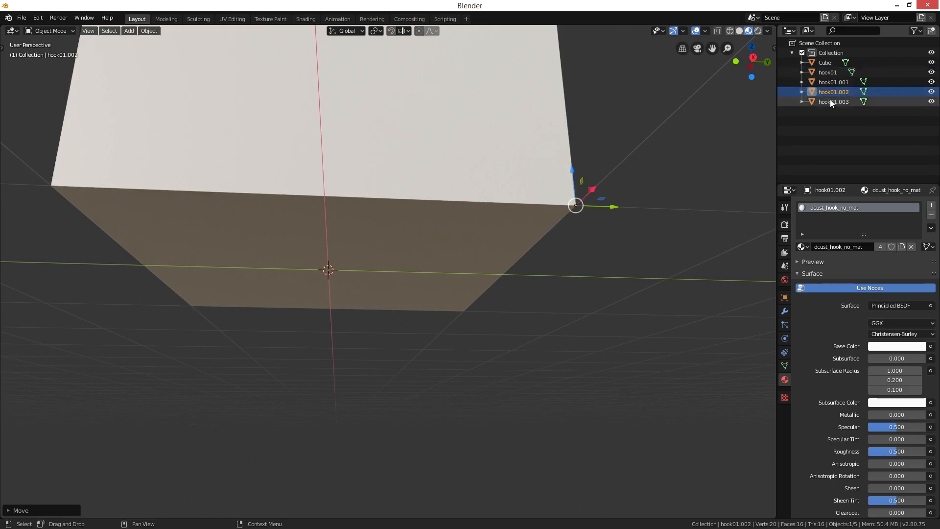
pyautogui.click(828, 103)
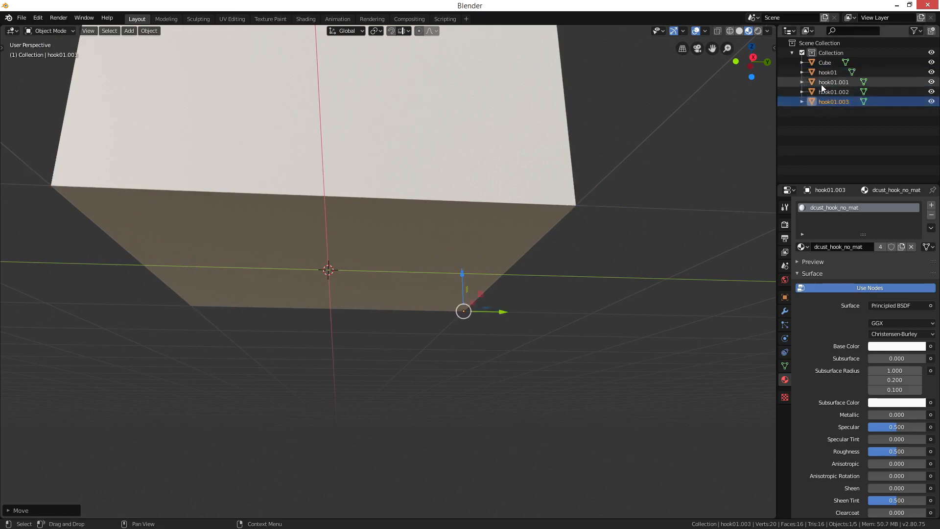
pyautogui.keyDown('ctrl'); pyautogui.click(831, 92); pyautogui.keyUp('ctrl')
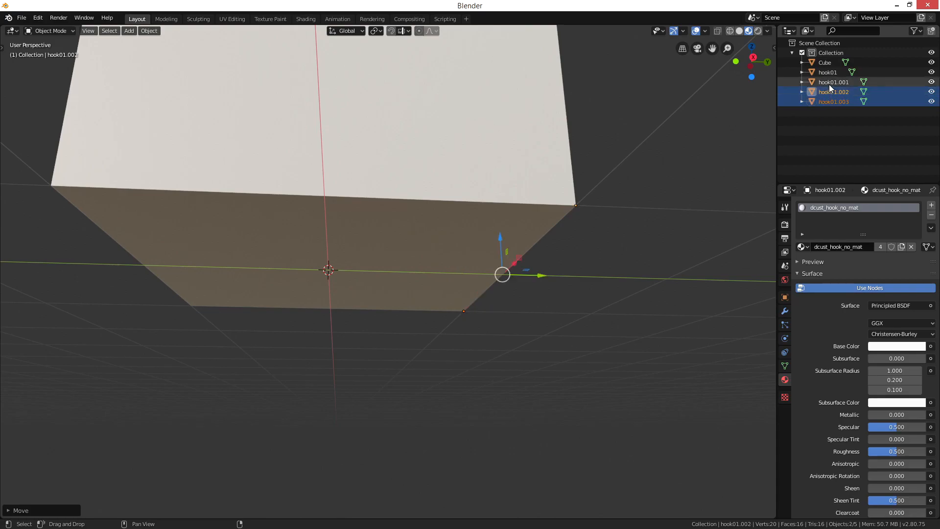
pyautogui.keyDown('ctrl'); pyautogui.click(832, 82); pyautogui.keyUp('ctrl')
pyautogui.keyDown('ctrl'); pyautogui.click(828, 72); pyautogui.keyUp('ctrl')
pyautogui.press('KP_1')
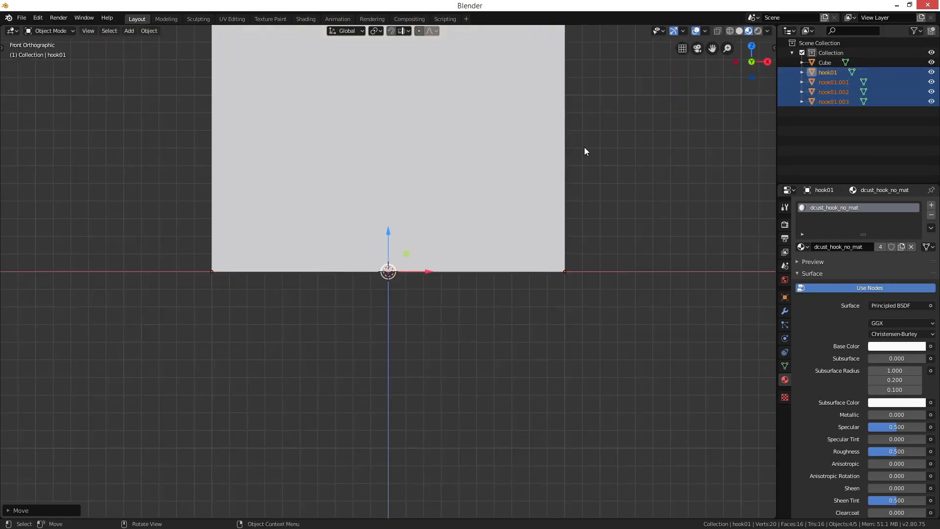
pyautogui.keyDown('shift'); pyautogui.moveTo(585, 150); pyautogui.dragTo(573, 318, button='middle'); pyautogui.keyUp('shift')
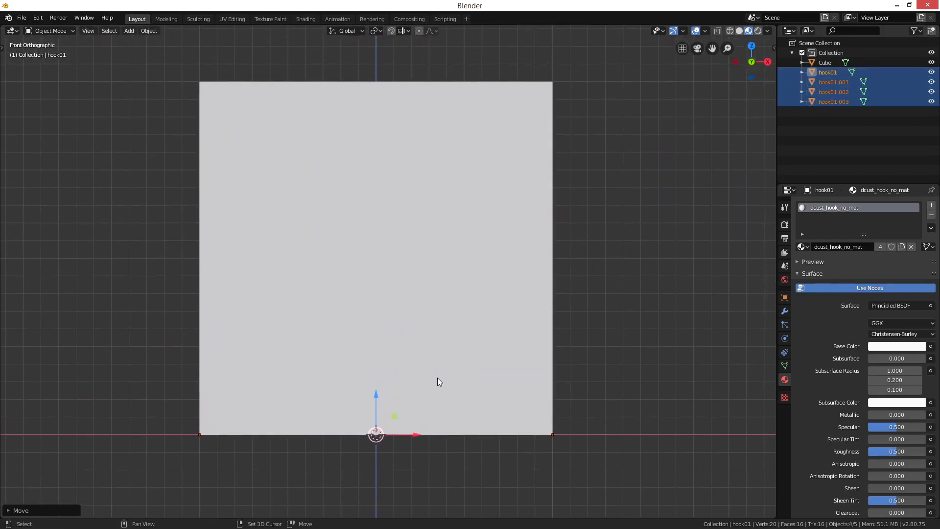
pyautogui.hotkey('shift', 'd')
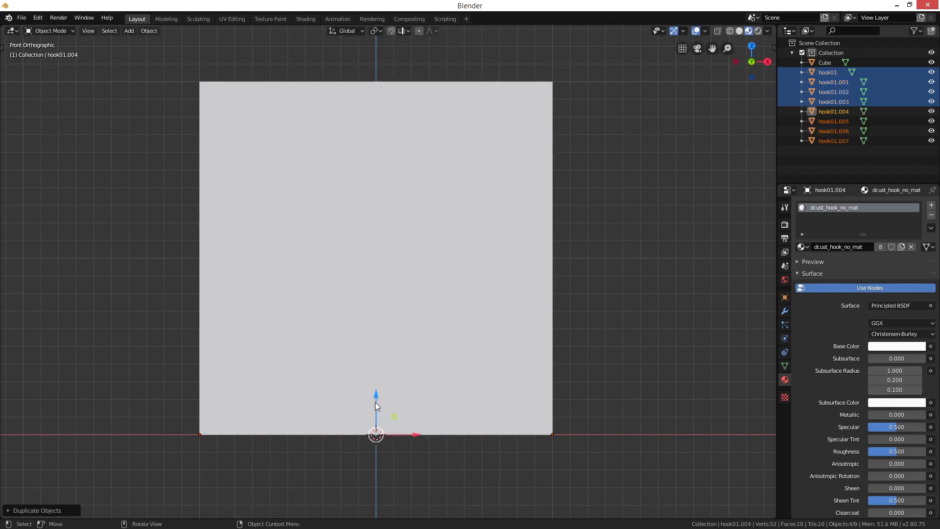
pyautogui.moveTo(375, 402); pyautogui.dragTo(391, 56)
pyautogui.click(658, 256)
# Step: Examine the hook placement at the cube's corners by adding each of the eight hooks to the selection in turn
pyautogui.moveTo(375, 191); pyautogui.dragTo(458, 220, button='middle')
pyautogui.scroll(-5, 459, 220)
pyautogui.moveTo(564, 244); pyautogui.dragTo(541, 250, button='middle')
pyautogui.scroll(3, 709, 161)
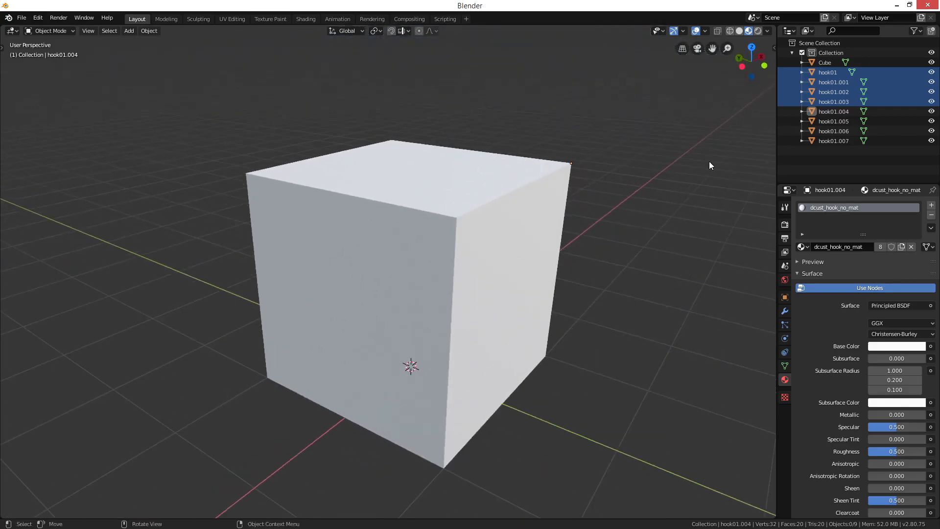
pyautogui.click(835, 72)
pyautogui.keyDown('ctrl'); pyautogui.click(832, 81); pyautogui.keyUp('ctrl')
pyautogui.keyDown('ctrl'); pyautogui.click(832, 92); pyautogui.keyUp('ctrl')
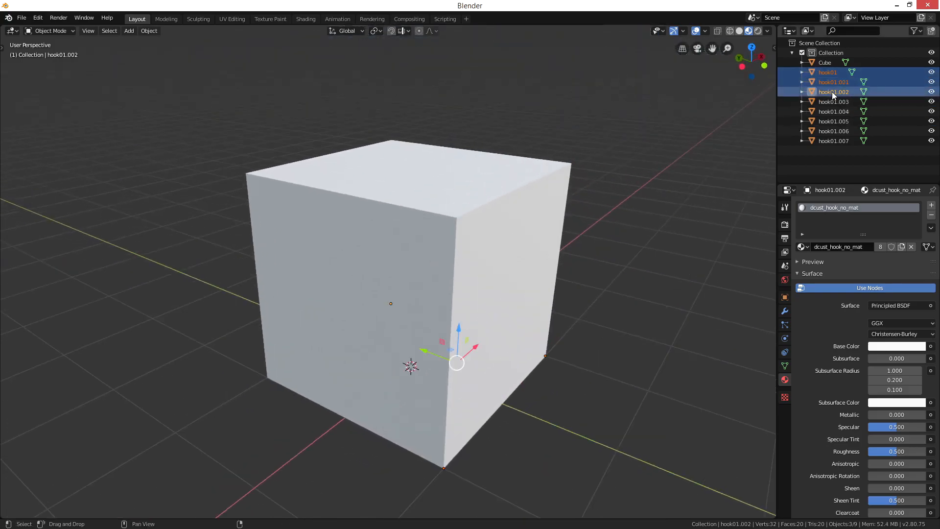
pyautogui.keyDown('ctrl'); pyautogui.click(832, 101); pyautogui.keyUp('ctrl')
pyautogui.keyDown('ctrl'); pyautogui.click(832, 111); pyautogui.keyUp('ctrl')
pyautogui.keyDown('ctrl'); pyautogui.click(832, 120); pyautogui.keyUp('ctrl')
pyautogui.keyDown('ctrl'); pyautogui.click(832, 131); pyautogui.keyUp('ctrl')
pyautogui.keyDown('ctrl'); pyautogui.click(830, 141); pyautogui.keyUp('ctrl')
pyautogui.moveTo(700, 362); pyautogui.dragTo(769, 191, button='middle')
# Step: Rename hook01.001 as hook02 and hook01.002 as hook03
pyautogui.click(843, 84)
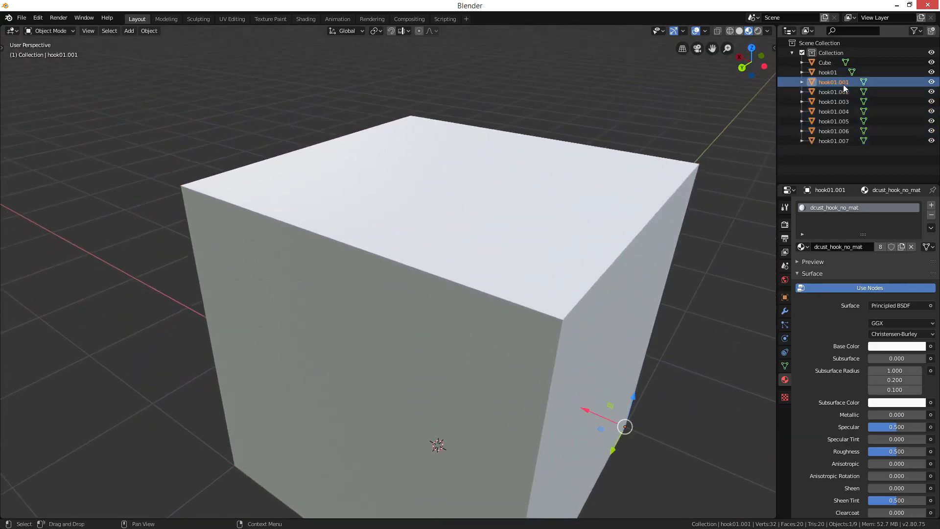
pyautogui.doubleClick(843, 84)
pyautogui.write('hook02')
pyautogui.press('Return')
pyautogui.doubleClick(826, 84)
pyautogui.write('hook03')
pyautogui.press('Return')
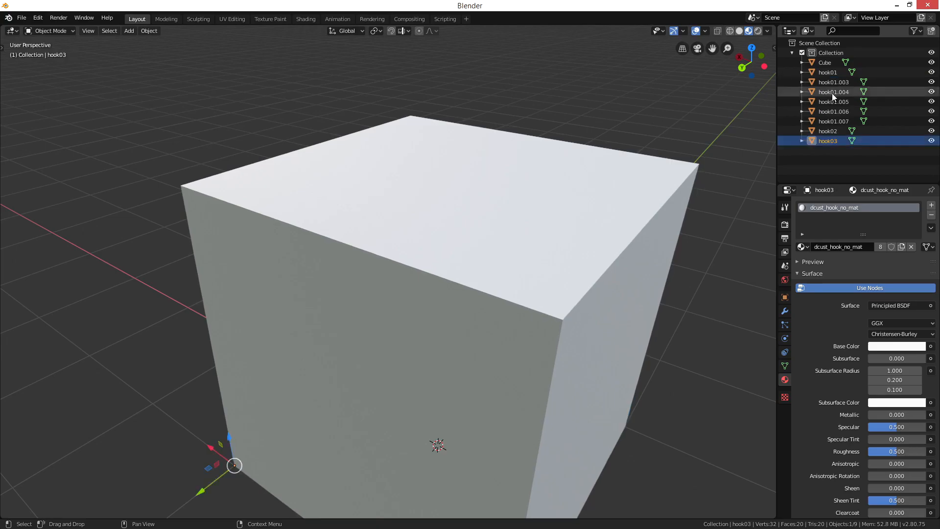
# Step: Rename hook01.003 as hook04 and hook01.004 as hook05
pyautogui.doubleClick(834, 84)
pyautogui.write('hook04')
pyautogui.press('Return')
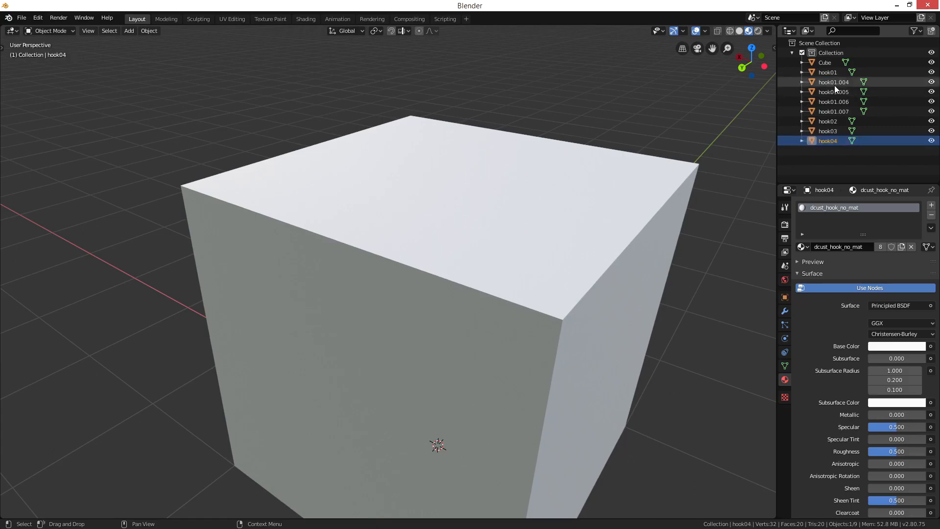
pyautogui.doubleClick(834, 83)
pyautogui.write('hook05')
pyautogui.press('Return')
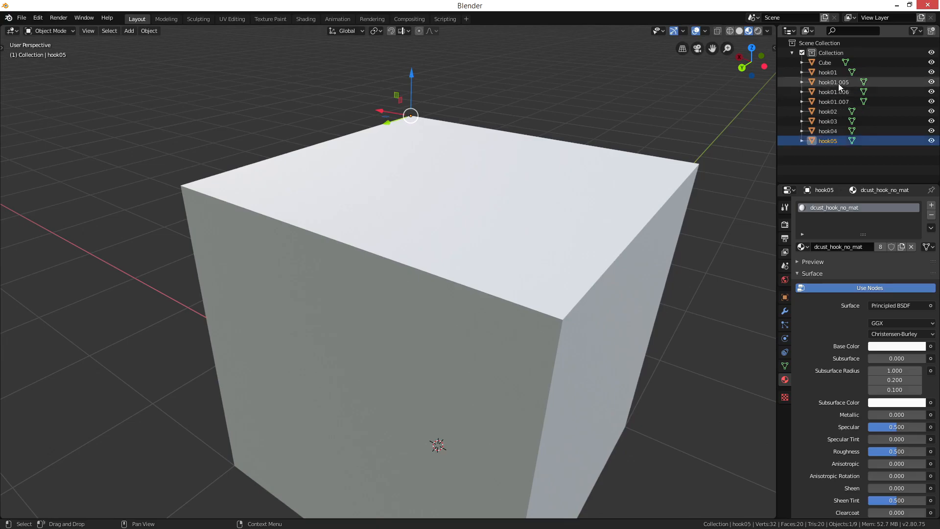
# Step: Rename hook01.005 as hook06 and hook01.006 as hook07
pyautogui.click(835, 82)
pyautogui.doubleClick(834, 82)
pyautogui.write('hook05')
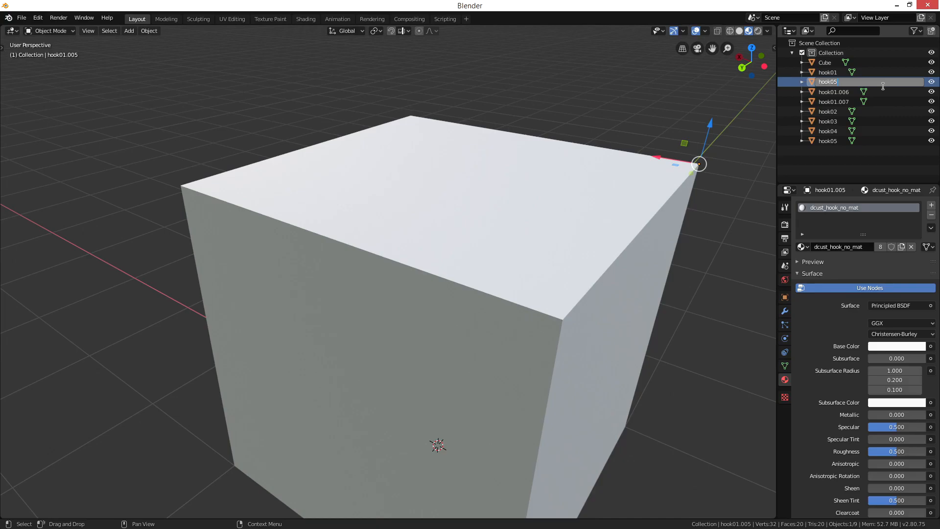
pyautogui.press('Return')
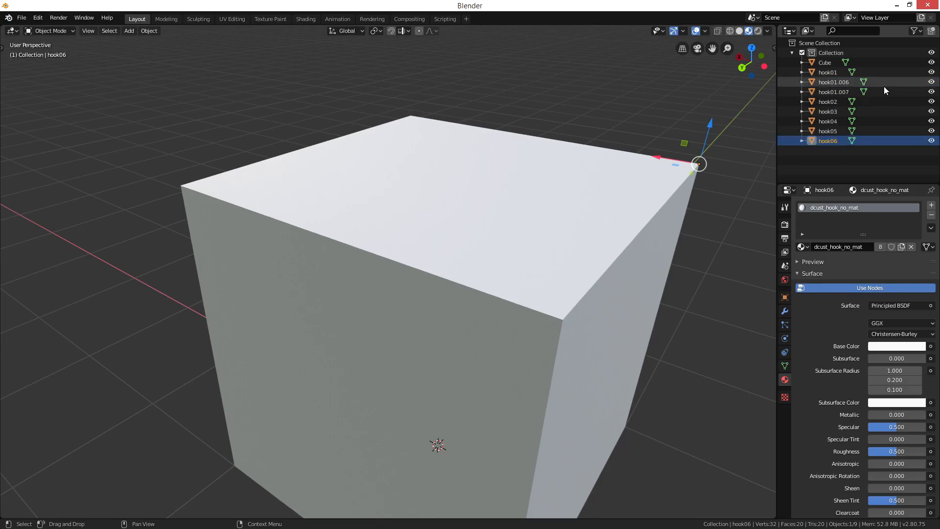
pyautogui.doubleClick(831, 82)
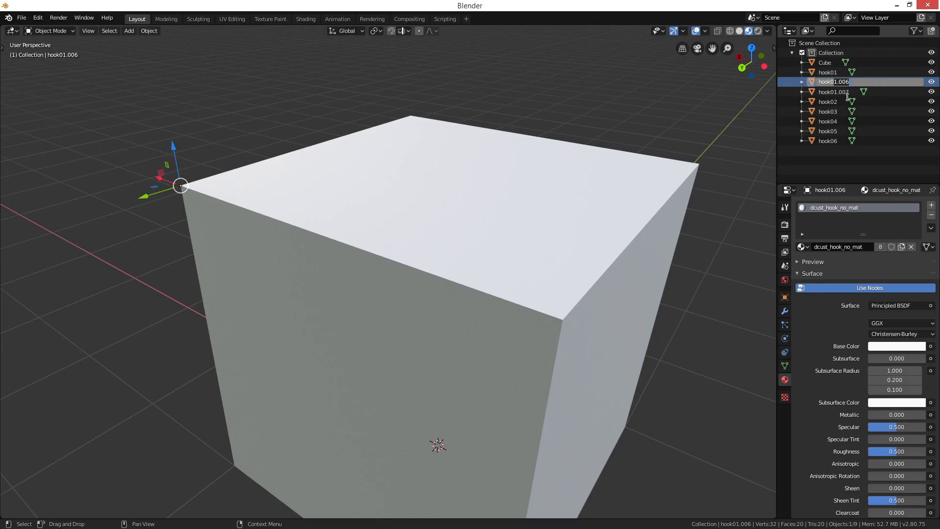
pyautogui.write('7')
pyautogui.press('Return')
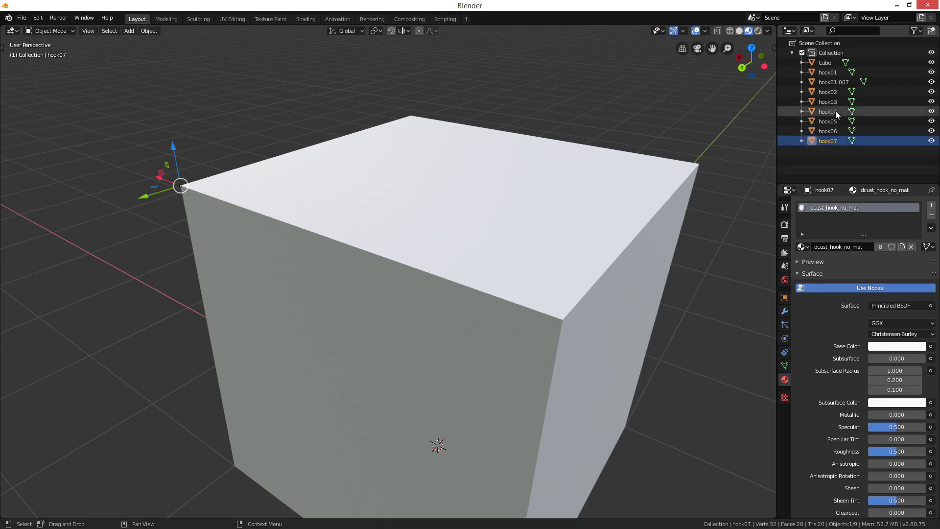
# Step: Rename the last remaining copy, hook01.007, as hook08
pyautogui.click(843, 84)
pyautogui.doubleClick(834, 82)
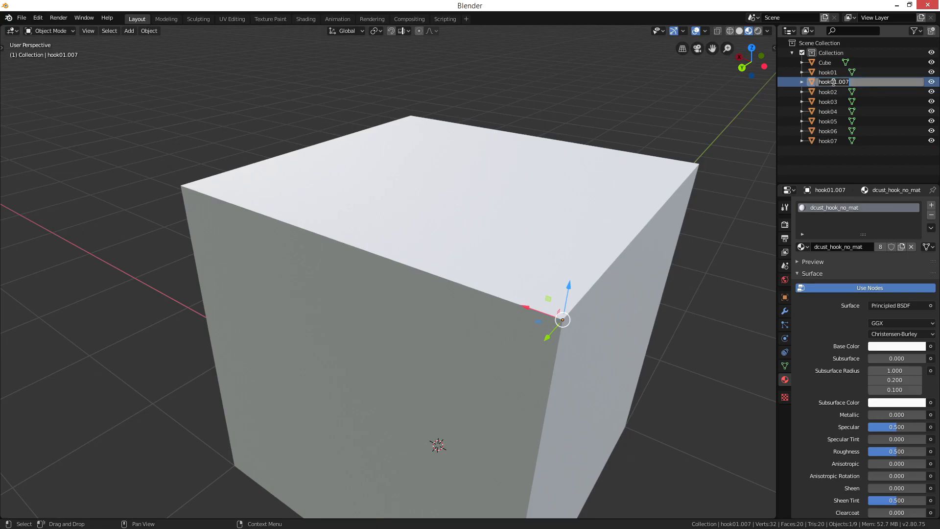
pyautogui.write('8')
pyautogui.press('Return')
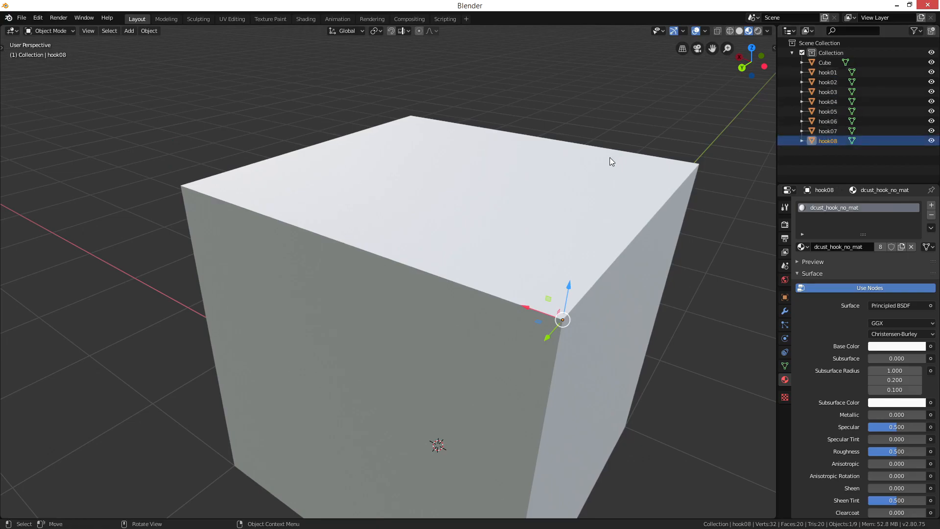
# Step: Check the corner placement of hook04 through hook08 on the cube by selecting them in the scene's object list
pyautogui.scroll(-5, 593, 159)
pyautogui.moveTo(590, 158); pyautogui.dragTo(554, 281, button='middle')
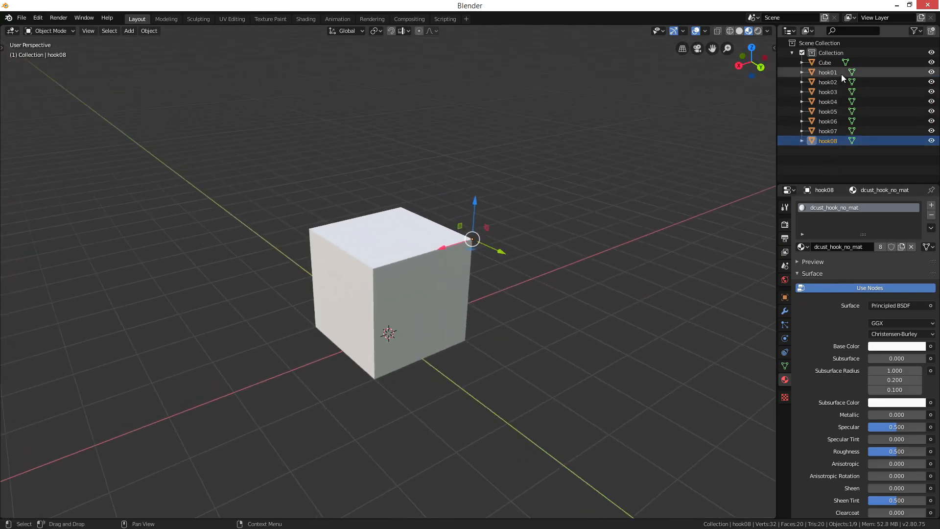
pyautogui.keyDown('ctrl'); pyautogui.click(827, 131); pyautogui.keyUp('ctrl')
pyautogui.keyDown('ctrl'); pyautogui.click(828, 123); pyautogui.keyUp('ctrl')
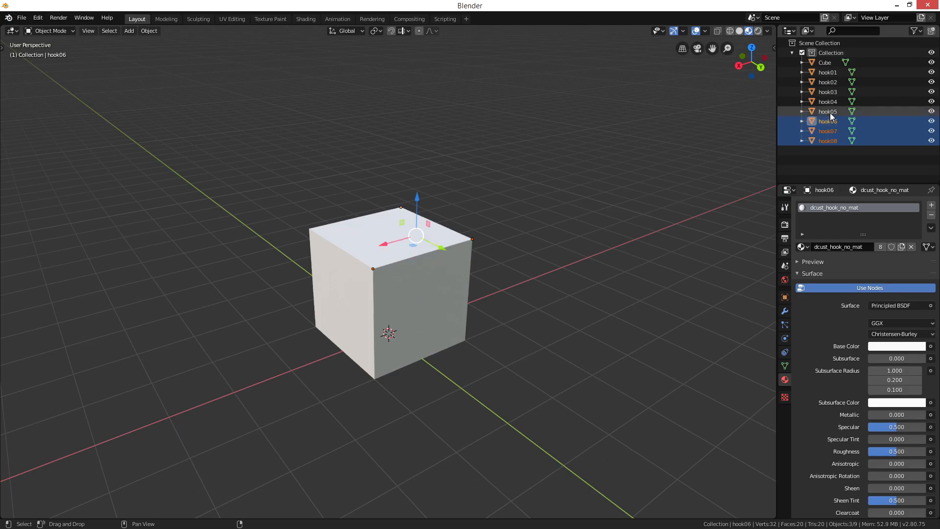
pyautogui.keyDown('ctrl'); pyautogui.click(830, 110); pyautogui.keyUp('ctrl')
pyautogui.click(830, 101)
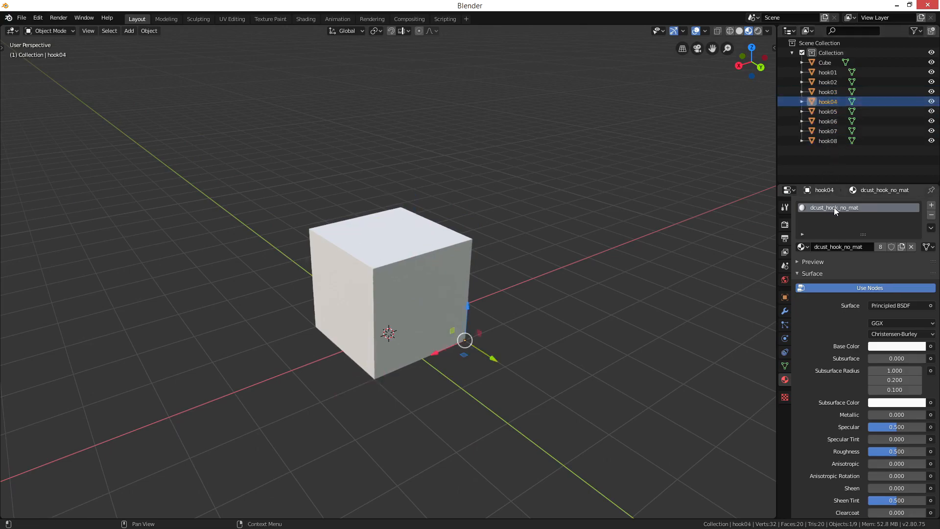
# Step: Rename the Cube object's material to a new custom name that keeps the dcust_ prefix
pyautogui.click(828, 62)
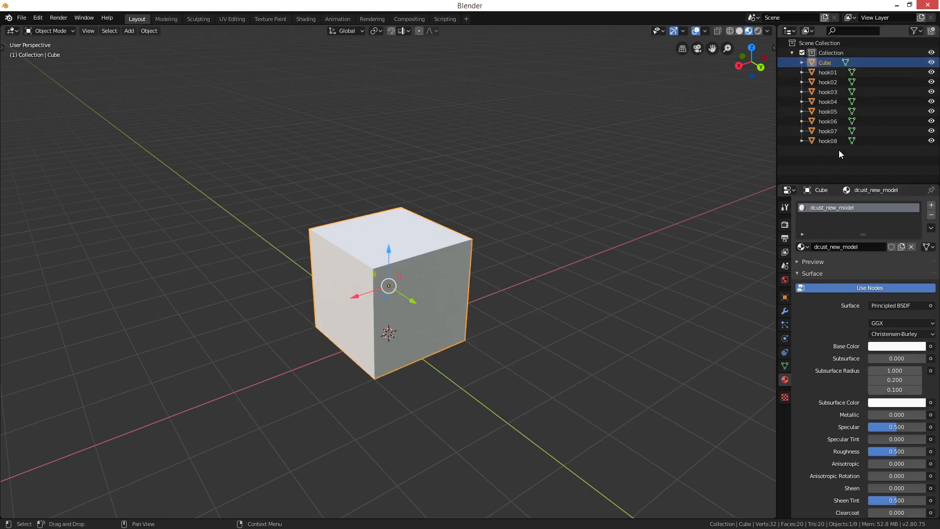
pyautogui.doubleClick(862, 208)
pyautogui.press('End')
pyautogui.press('BackSpace')
pyautogui.press('BackSpace')
pyautogui.press('BackSpace')
pyautogui.press('BackSpace')
pyautogui.press('BackSpace')
pyautogui.press('BackSpace')
pyautogui.press('BackSpace')
pyautogui.press('BackSpace')
pyautogui.press('BackSpace')
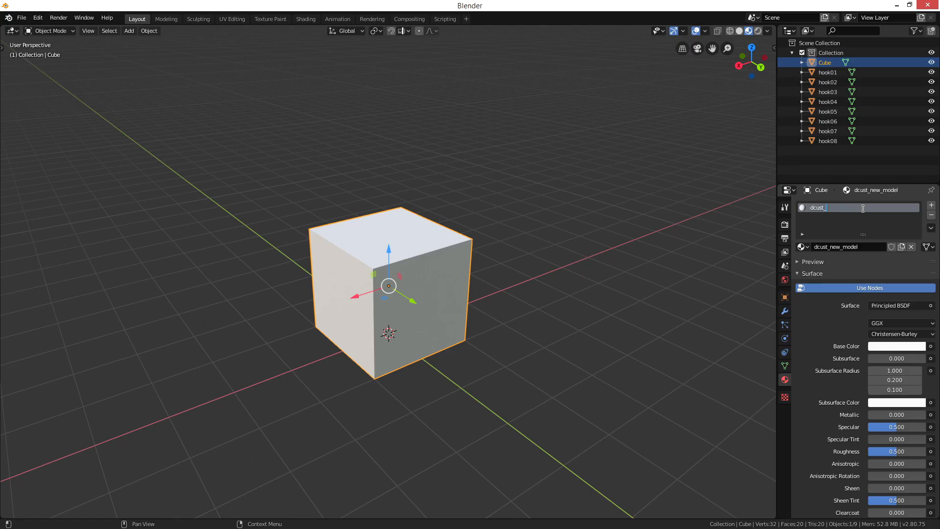
pyautogui.write('new_cube')
pyautogui.press('BackSpace')
pyautogui.press('BackSpace')
pyautogui.press('BackSpace')
pyautogui.press('BackSpace')
pyautogui.press('BackSpace')
pyautogui.press('BackSpace')
pyautogui.press('BackSpace')
pyautogui.press('BackSpace')
pyautogui.write('cusotm_model')
pyautogui.press('Delete')
pyautogui.press('Delete')
pyautogui.write('to_mat')
pyautogui.press('Return')
# Step: Extend the Cube selection with hook01 through hook08 so that all nine objects are selected
pyautogui.keyDown('shift'); pyautogui.click(836, 76); pyautogui.keyUp('shift')
pyautogui.keyDown('shift'); pyautogui.click(836, 84); pyautogui.keyUp('shift')
pyautogui.keyDown('shift'); pyautogui.click(836, 93); pyautogui.keyUp('shift')
pyautogui.keyDown('shift'); pyautogui.click(833, 102); pyautogui.keyUp('shift')
pyautogui.keyDown('shift'); pyautogui.click(832, 111); pyautogui.keyUp('shift')
pyautogui.keyDown('shift'); pyautogui.click(832, 122); pyautogui.keyUp('shift')
pyautogui.keyDown('shift'); pyautogui.click(833, 131); pyautogui.keyUp('shift')
pyautogui.keyDown('shift'); pyautogui.click(832, 138); pyautogui.keyUp('shift')
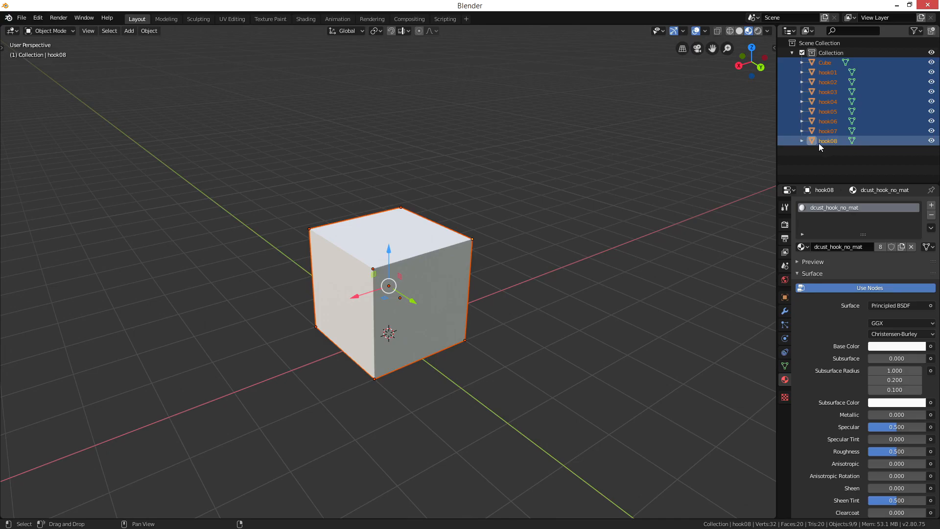
# Step: Set up an FBX export with the file name custom_cube, limited to selected objects and the Mesh object type
pyautogui.click(23, 19)
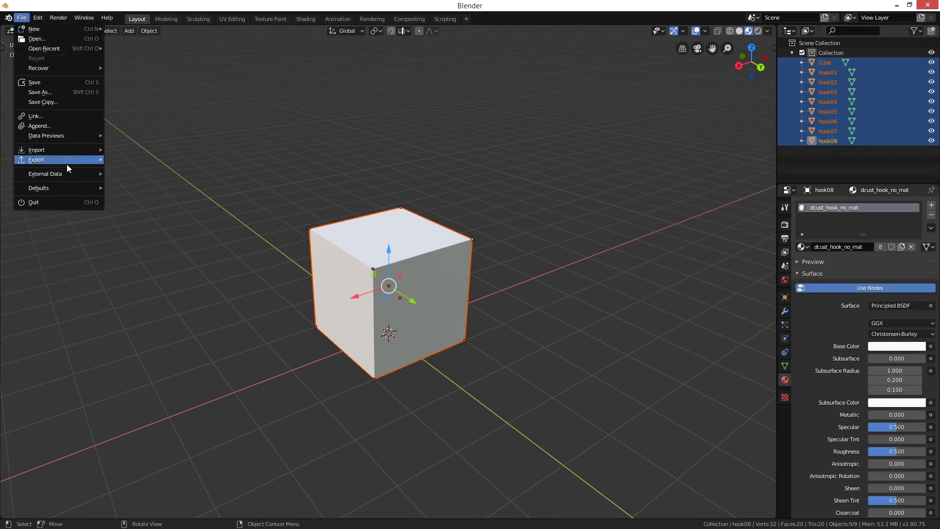
pyautogui.moveTo(52, 160)
pyautogui.click(169, 179)
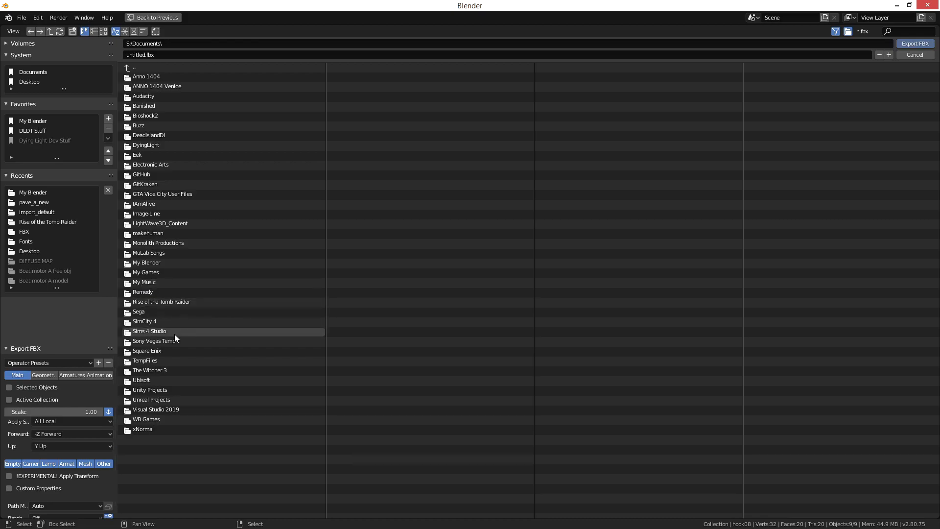
pyautogui.click(40, 194)
pyautogui.click(179, 57)
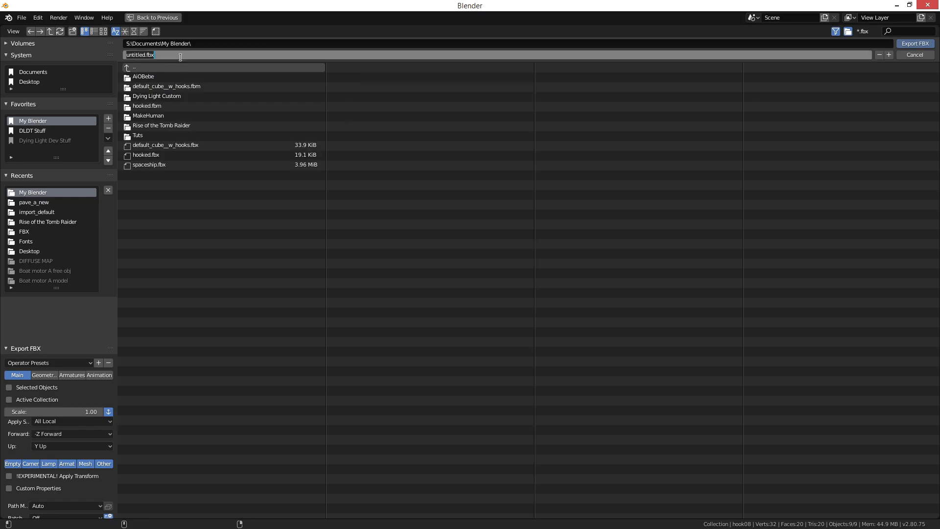
pyautogui.write('custom_cube')
pyautogui.click(9, 389)
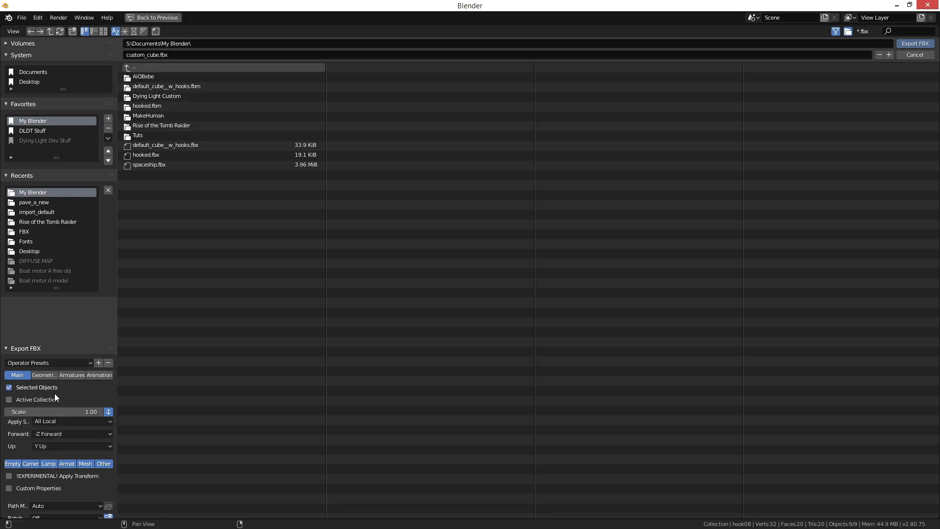
pyautogui.click(83, 464)
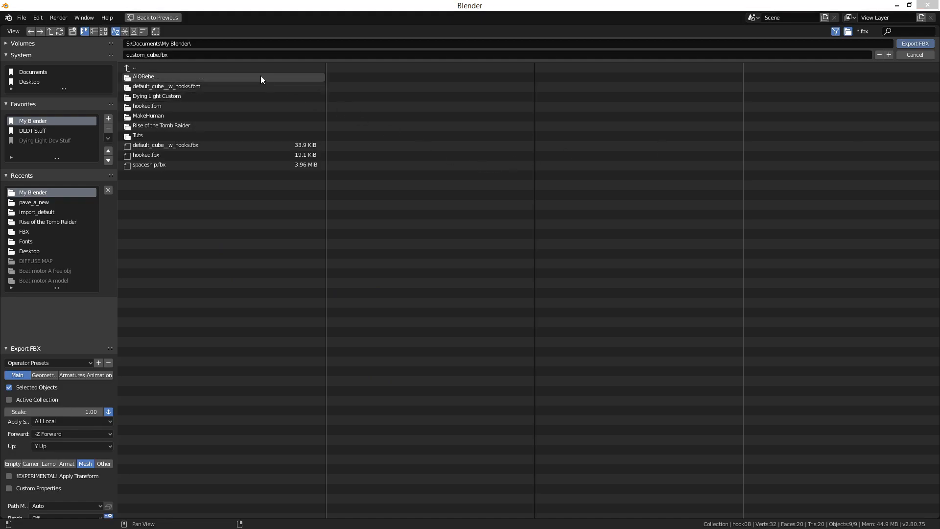
# Step: Set the export directory to C:\Program Files (x86)\Steam\steamapps\common\Dying Light\DevTools\workshop\recording_stuff\data\import_default
pyautogui.click(212, 45)
pyautogui.write('C:\\Program Files (x86)\\Steam\\steamapps\\common\\Dying Light\\DevTools\\workshop\\recording_stuff\\data\\import_default')
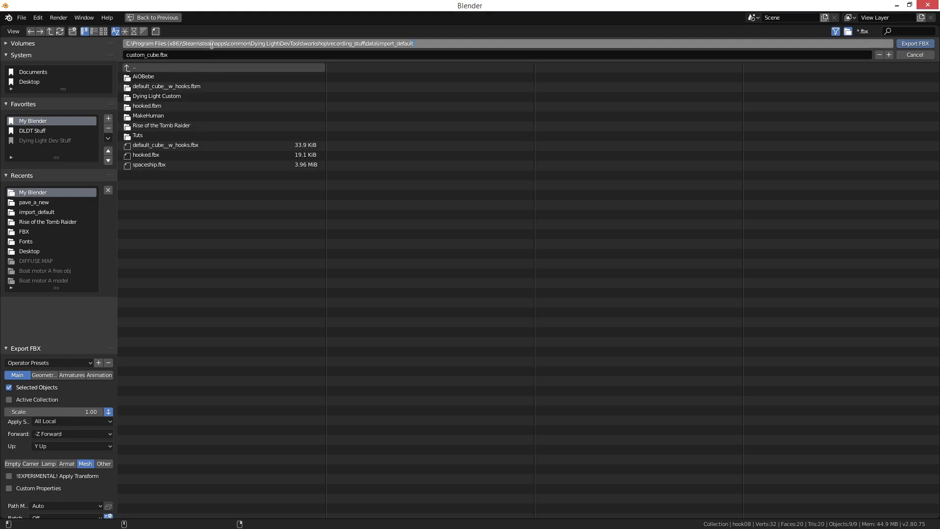
pyautogui.press('Return')
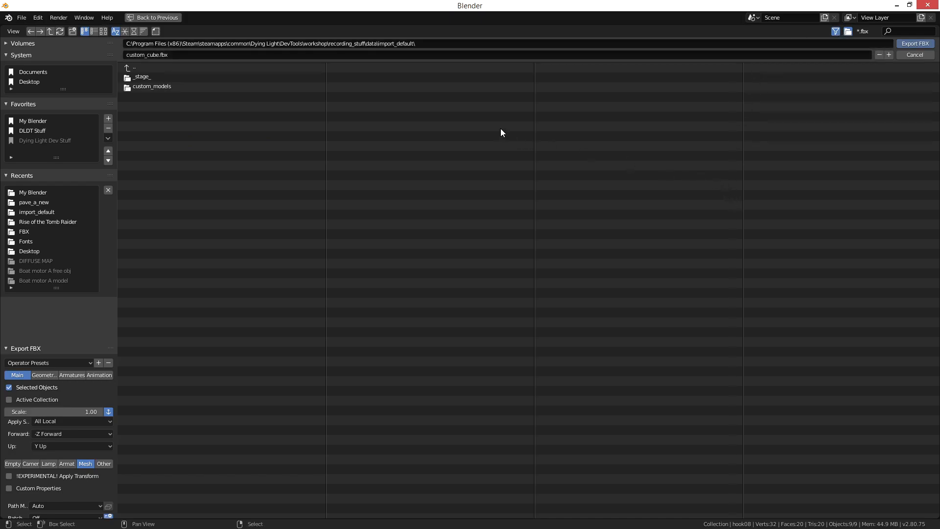
# Step: Create a folder named fbxs inside import_default and export custom_cube.fbx into it
pyautogui.click(73, 32)
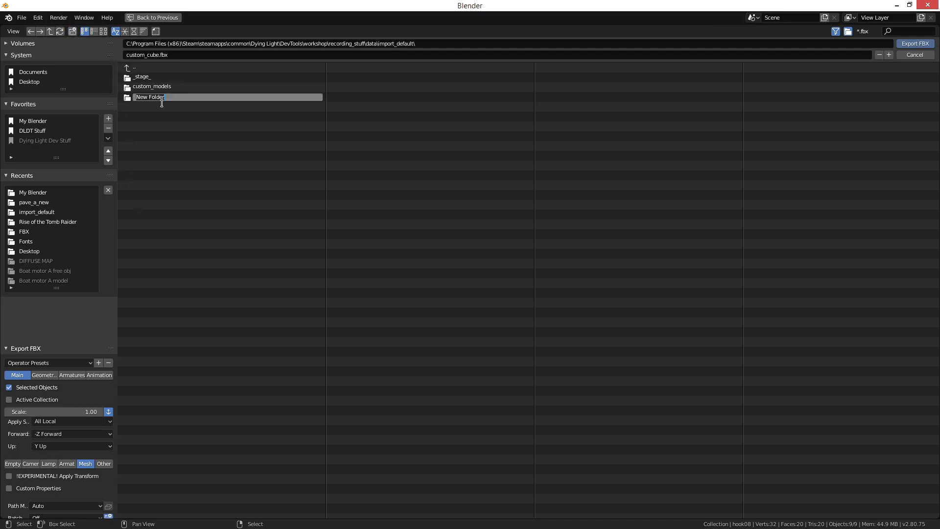
pyautogui.write('f')
pyautogui.press('Return')
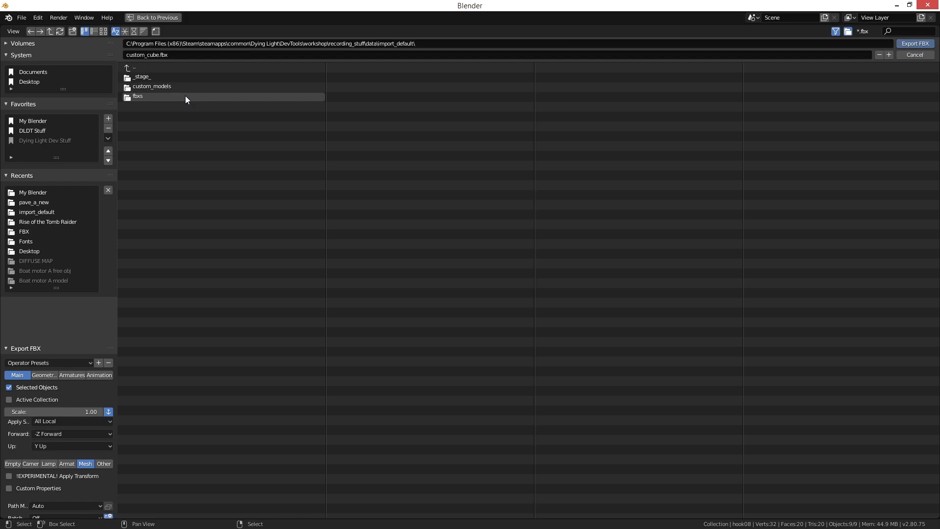
pyautogui.click(185, 95)
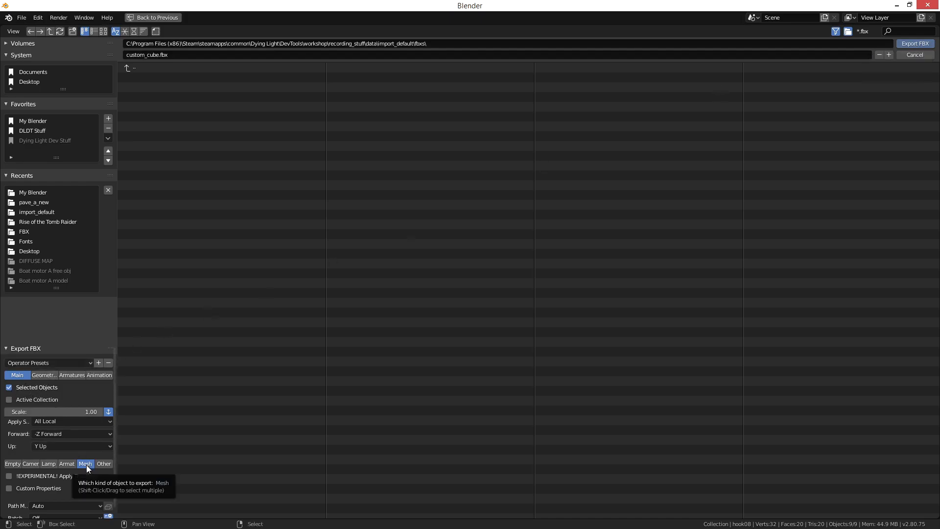
pyautogui.click(907, 43)
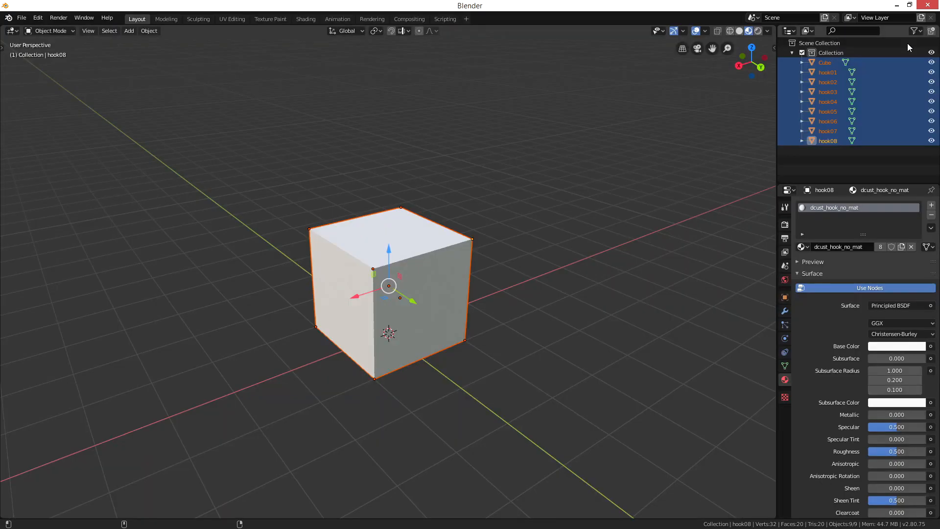
# Step: Switch to Dying Light Developer Tools, refresh the file system, and expand the import_default asset folder
pyautogui.click(896, 5)
pyautogui.moveTo(690, 287); pyautogui.dragTo(688, 283, button='right')
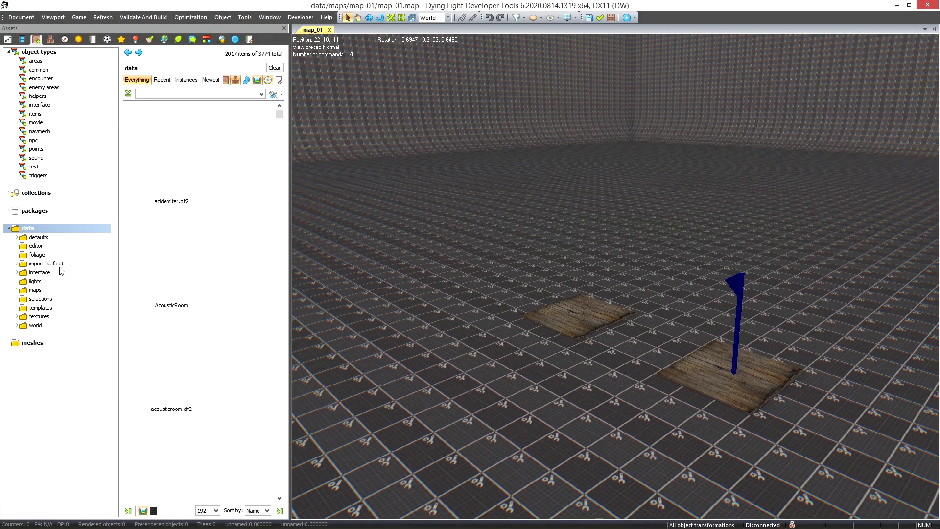
pyautogui.click(43, 264)
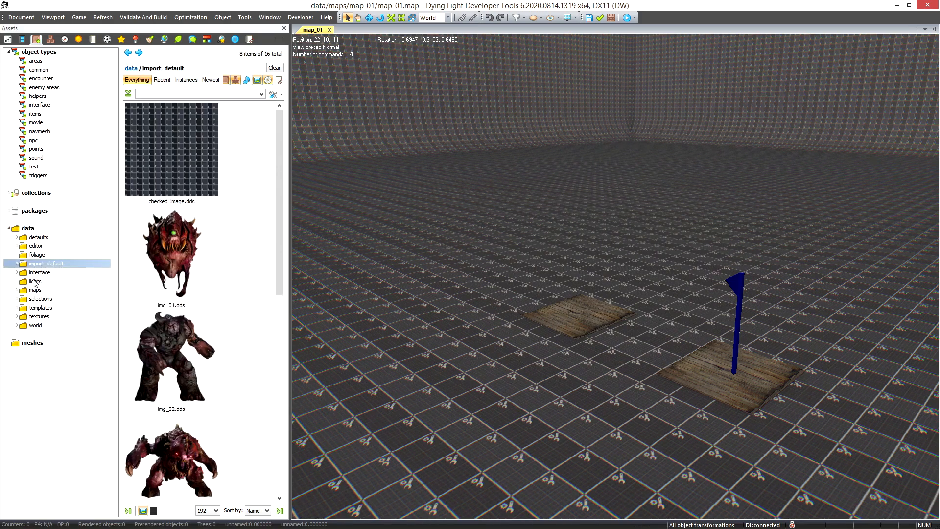
pyautogui.click(102, 18)
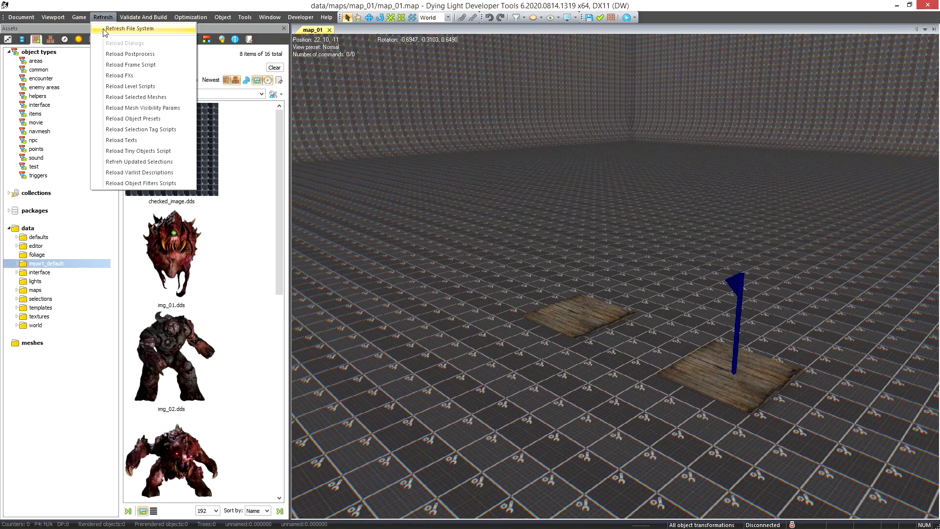
pyautogui.click(117, 27)
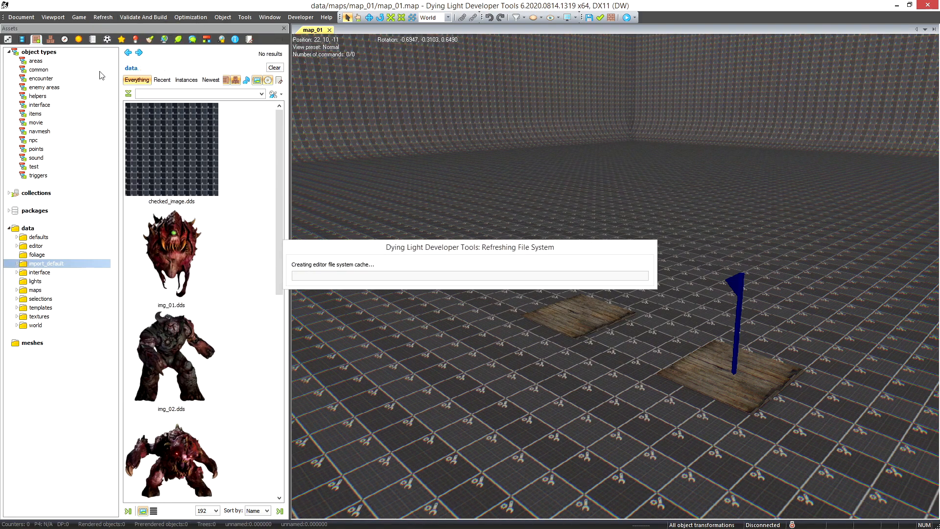
pyautogui.click(17, 265)
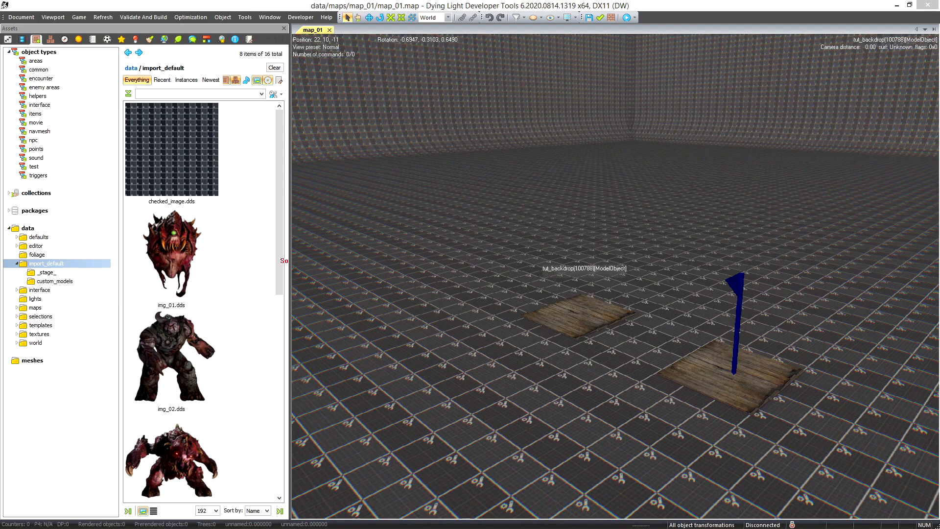
# Step: Bring the fbxs folder up in File Explorer over the map editor and check for the exported custom_cube.fbx
pyautogui.moveTo(939, 196); pyautogui.dragTo(493, 137)
pyautogui.moveTo(627, 395); pyautogui.dragTo(917, 384)
pyautogui.moveTo(702, 138); pyautogui.dragTo(666, 142)
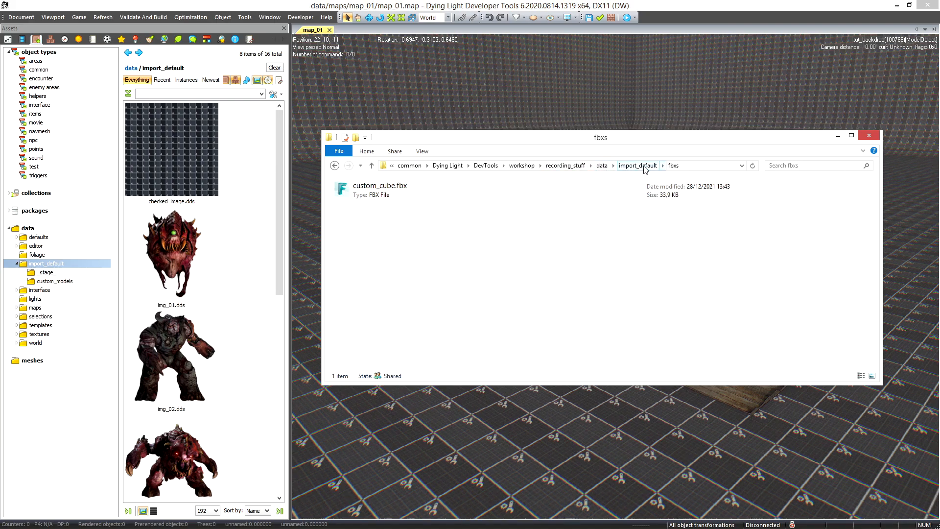
pyautogui.click(373, 195)
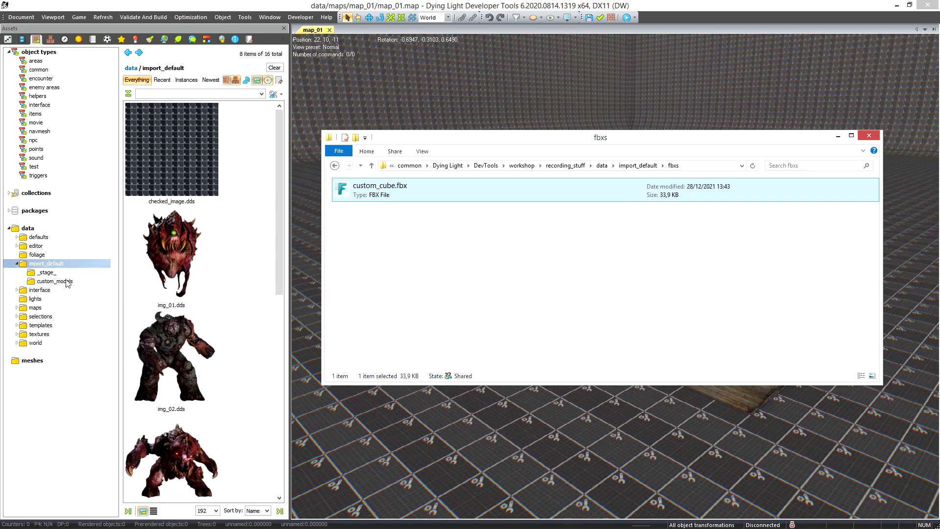
# Step: Compare the subfolders of import_default in File Explorer with those in the editor's asset tree, inspecting _stage_ and fbxs
pyautogui.click(371, 165)
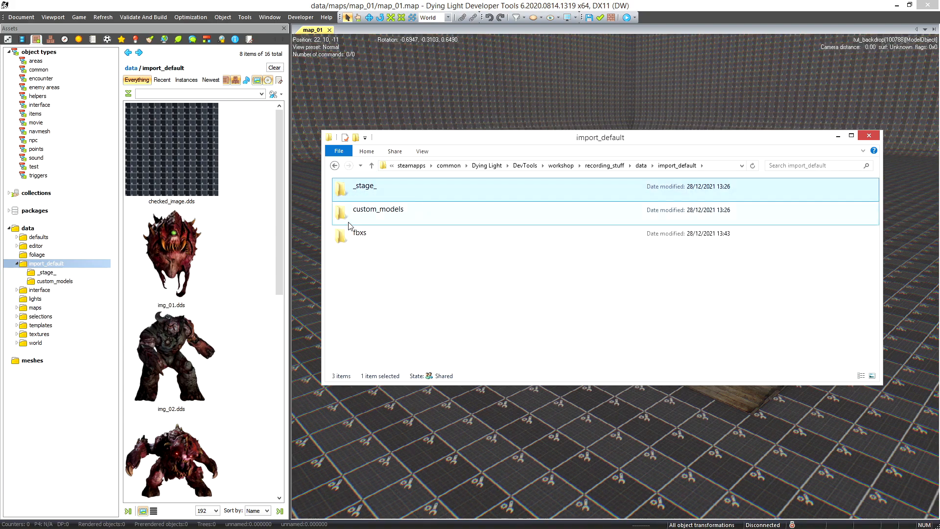
pyautogui.click(61, 275)
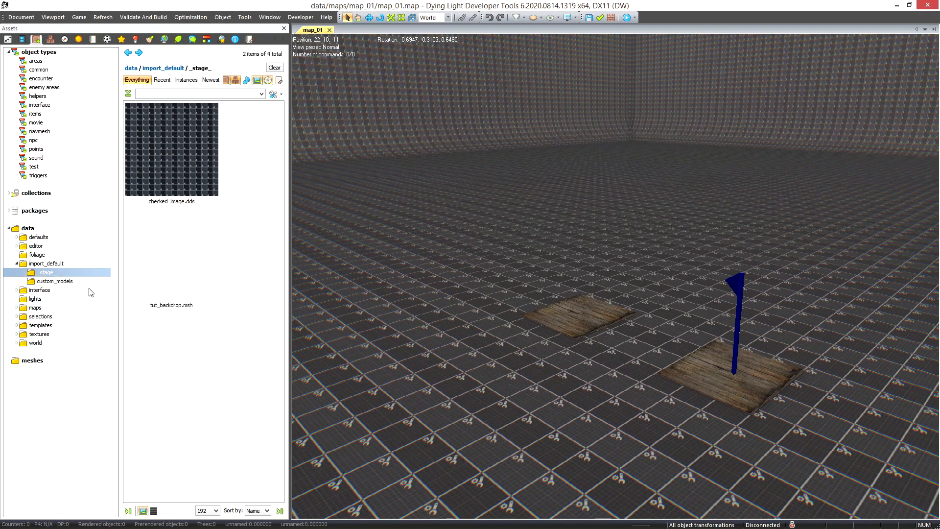
pyautogui.hotkey('alt', 'Tab')
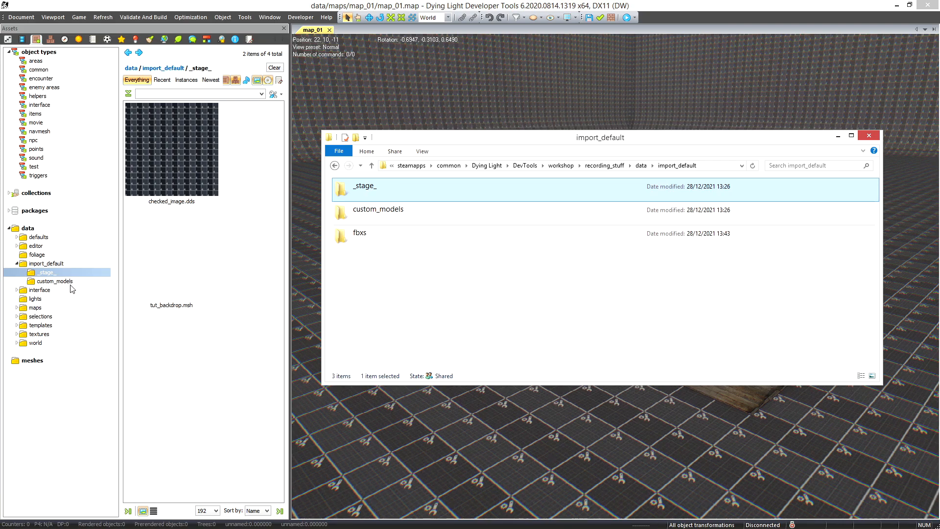
pyautogui.doubleClick(358, 244)
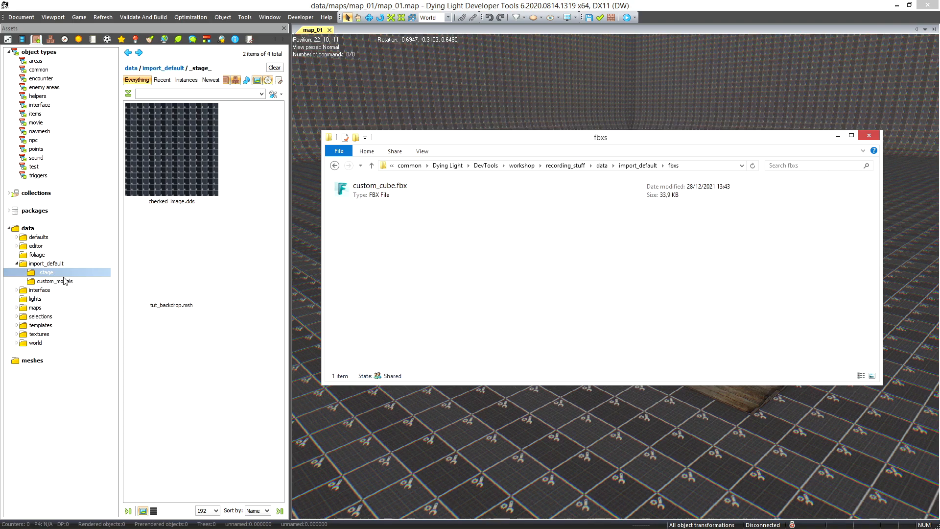
pyautogui.moveTo(560, 141); pyautogui.dragTo(559, 141)
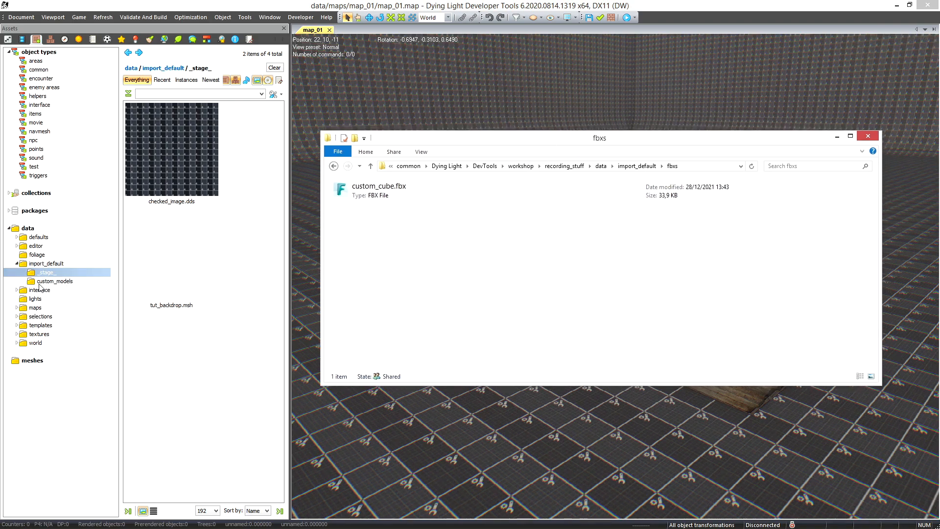
pyautogui.click(370, 166)
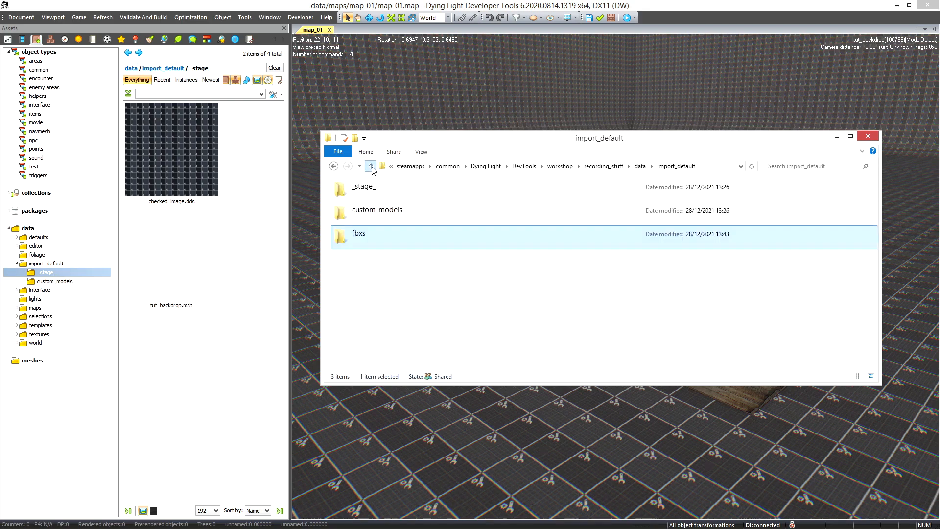
# Step: Copy img_02.dds from the custom_models folder into the fbxs folder and return to Dying Light Developer Tools
pyautogui.doubleClick(370, 216)
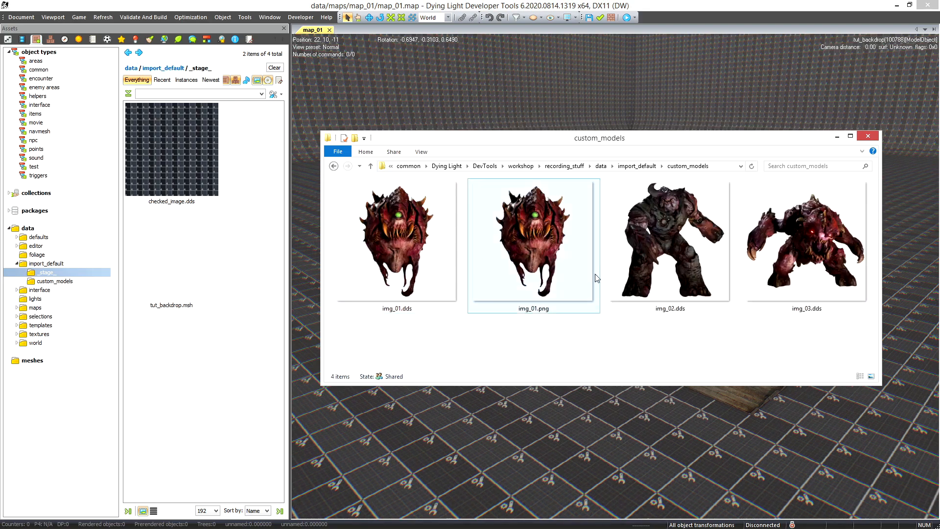
pyautogui.click(648, 260)
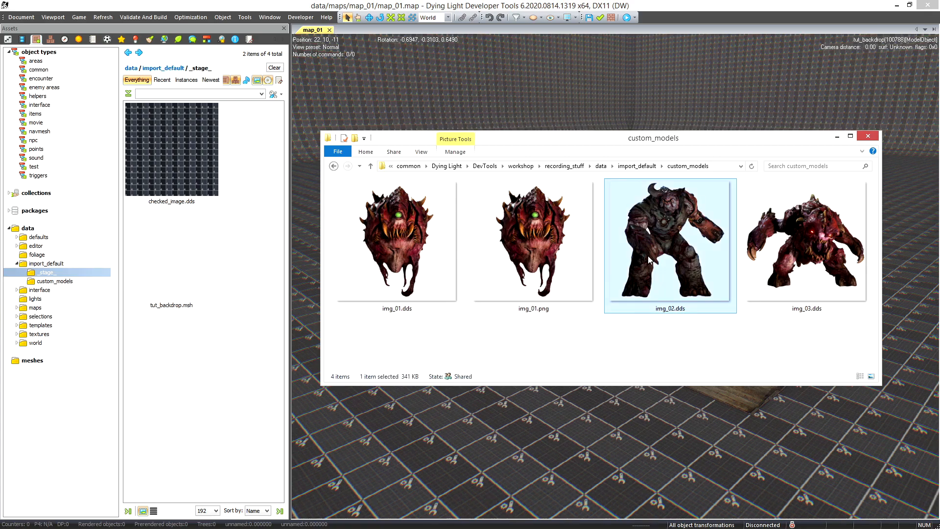
pyautogui.click(371, 166)
pyautogui.doubleClick(365, 240)
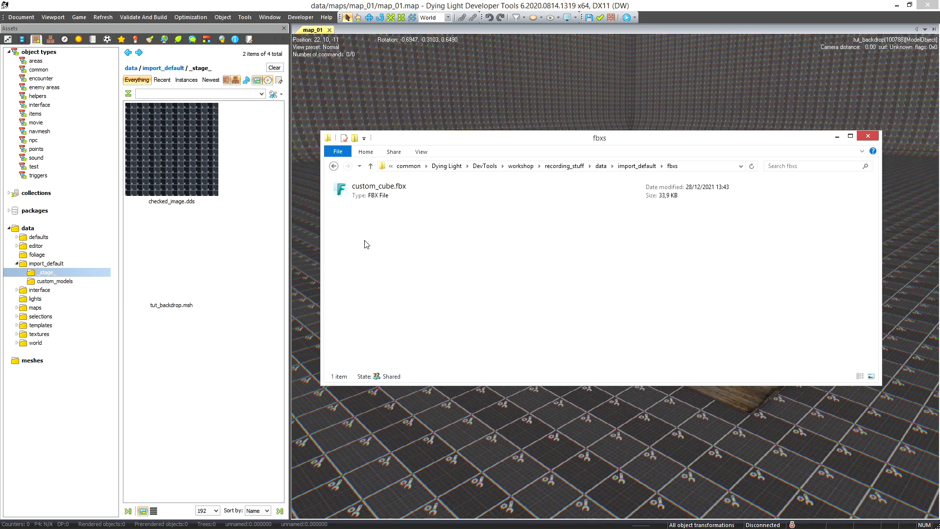
pyautogui.hotkey('ctrl', 'v')
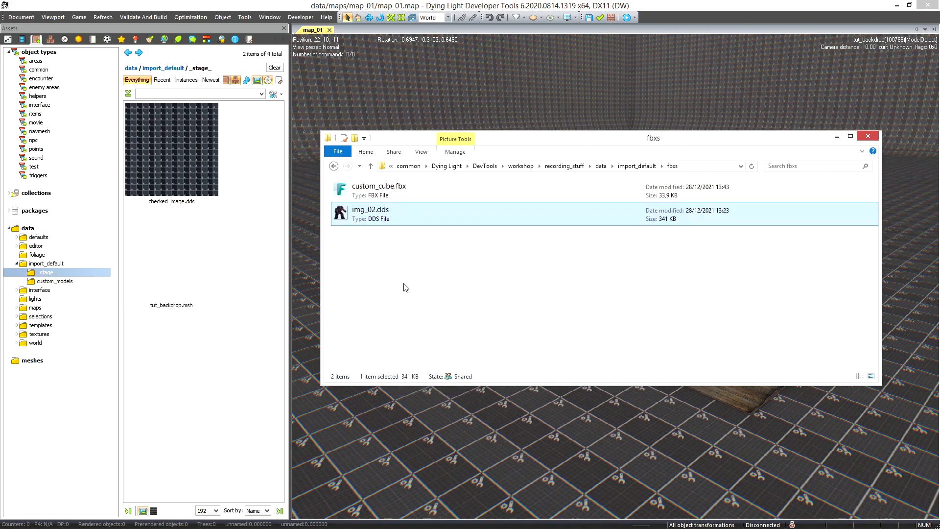
pyautogui.click(55, 275)
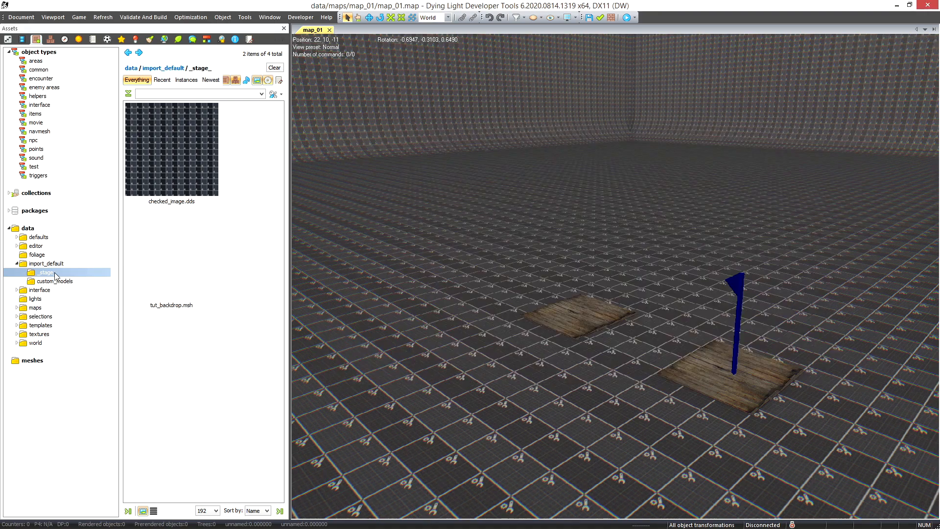
# Step: Refresh the file system in the editor and compare the fbxs asset folder with its contents in File Explorer
pyautogui.click(103, 17)
pyautogui.click(106, 28)
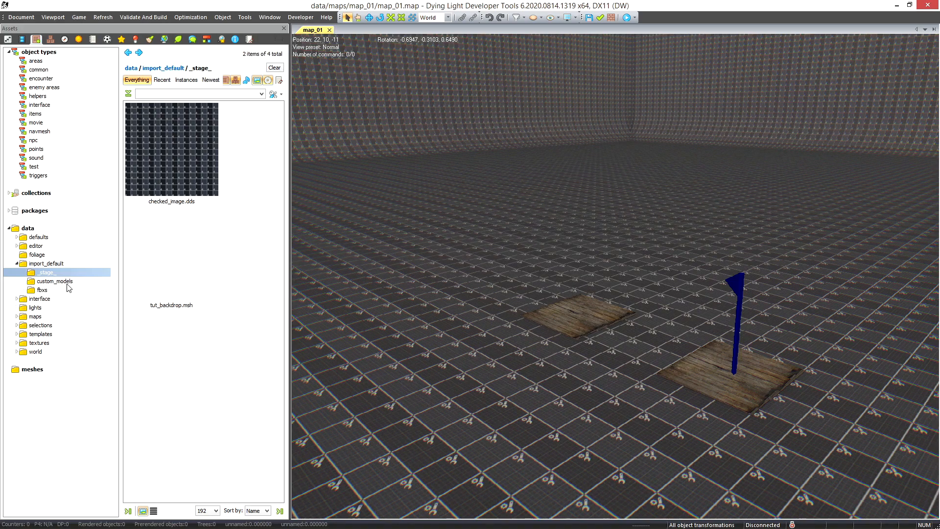
pyautogui.click(42, 289)
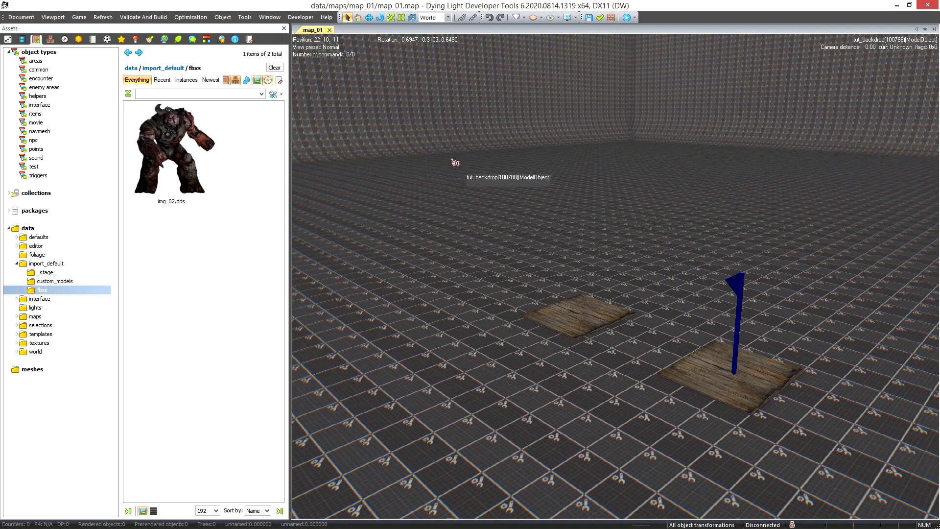
pyautogui.hotkey('alt', 'Tab')
pyautogui.moveTo(653, 141); pyautogui.dragTo(679, 142)
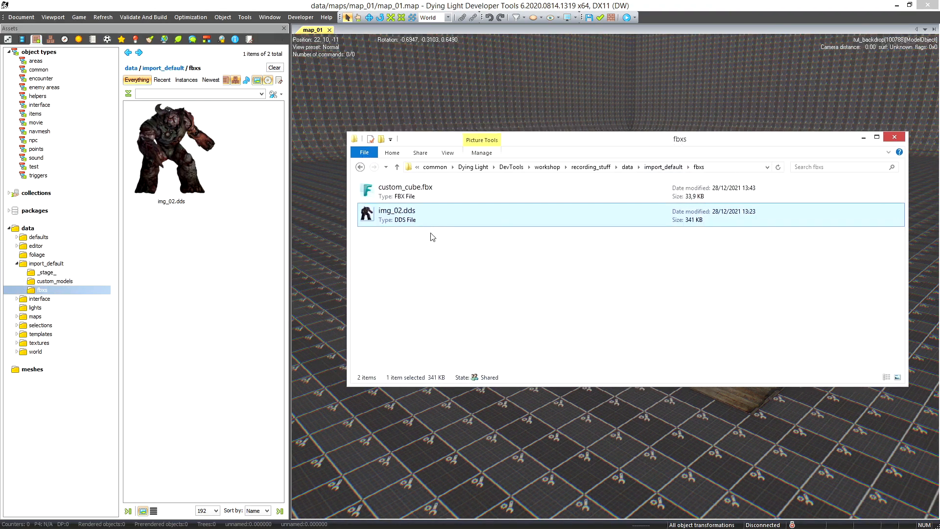
pyautogui.hotkey('alt', 'Tab')
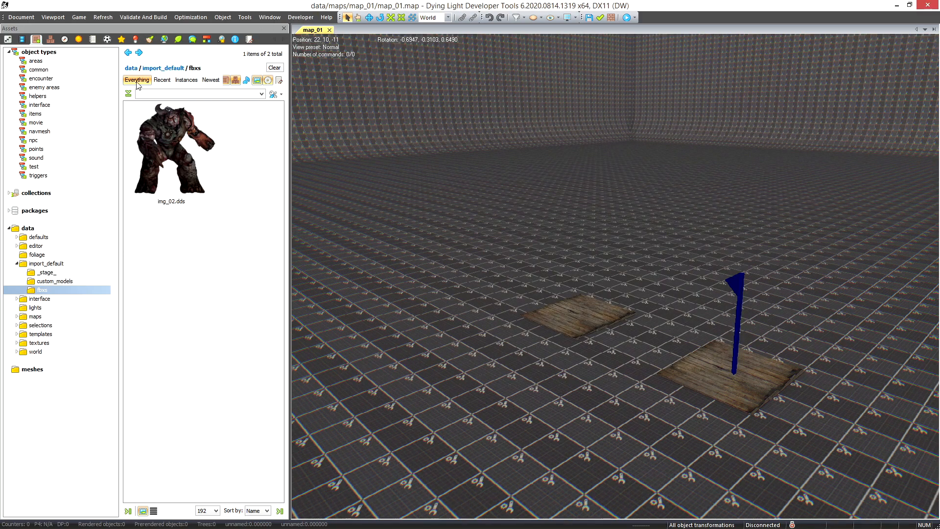
# Step: Start an asset import into the custom_models folder and point the file dialog to the fbxs folder using its File Explorer path
pyautogui.click(65, 283)
pyautogui.rightClick(239, 339)
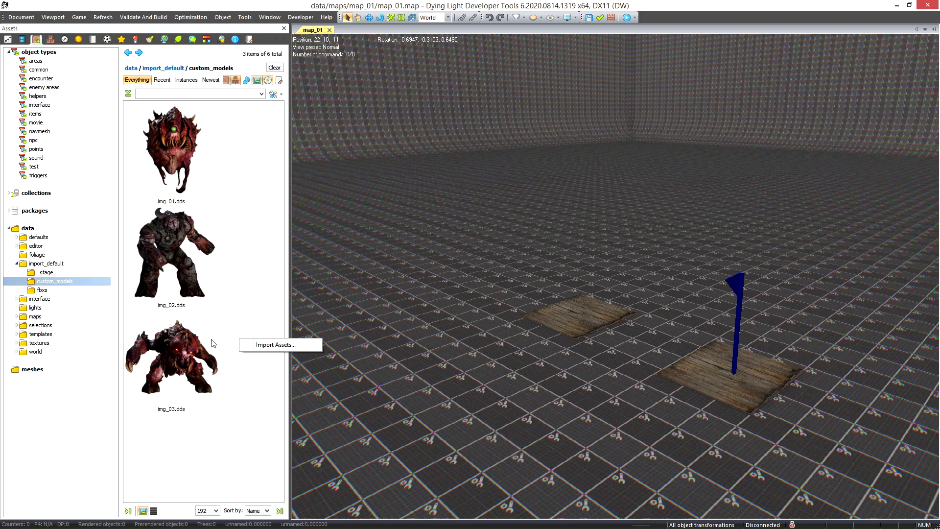
pyautogui.click(277, 345)
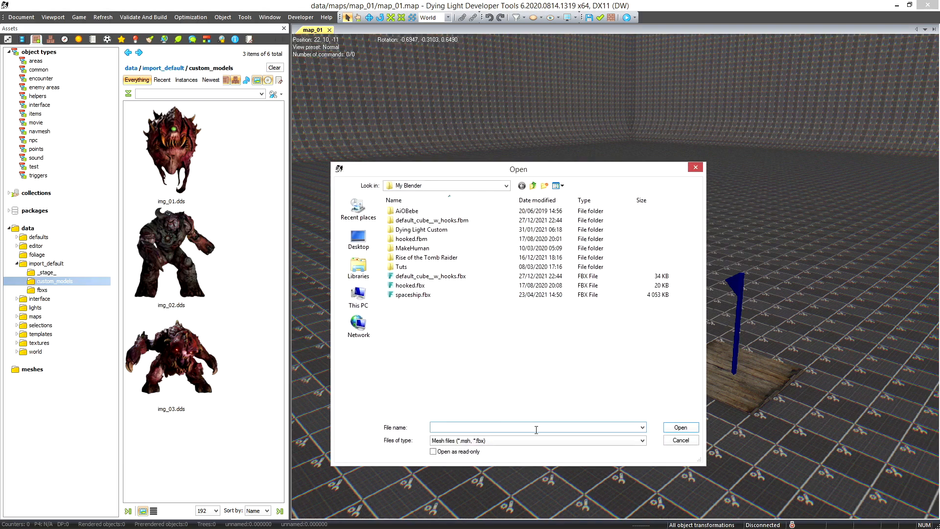
pyautogui.hotkey('alt', 'Tab')
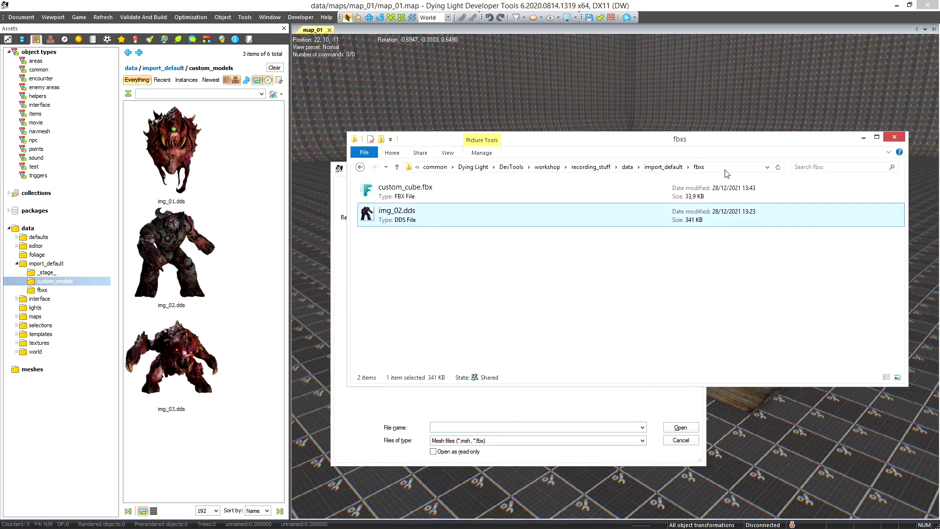
pyautogui.click(726, 169)
pyautogui.hotkey('alt', 'Tab')
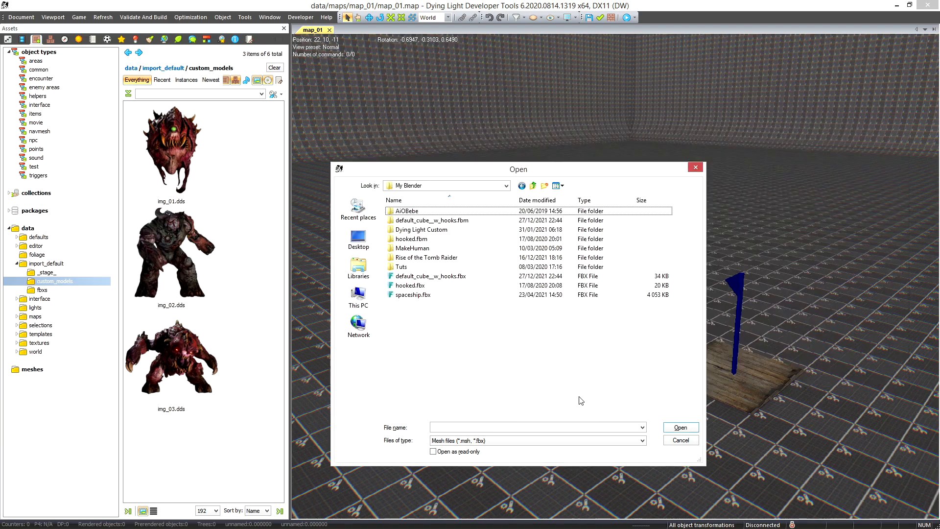
pyautogui.hotkey('ctrl', 'v')
pyautogui.press('Return')
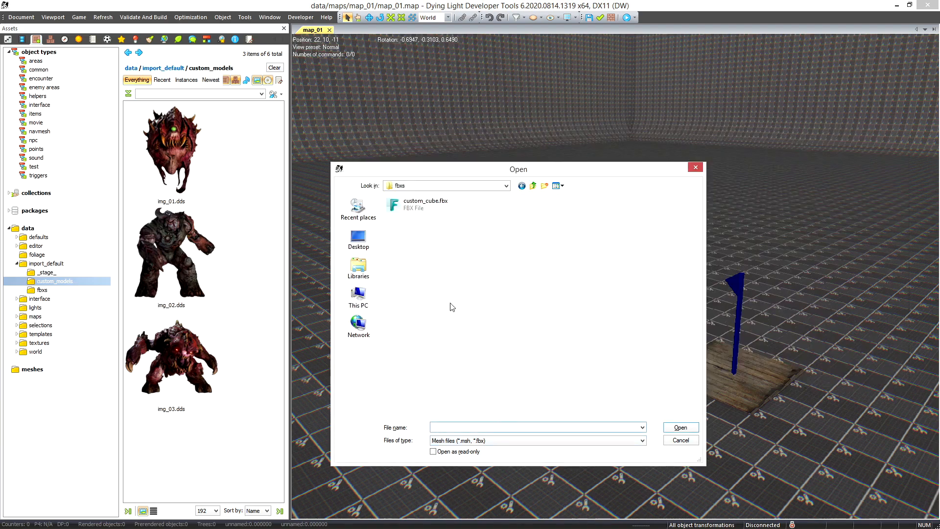
# Step: Import custom_cube.fbx with its mesh, skin and both material assets into data/import_default/custom_models
pyautogui.click(417, 209)
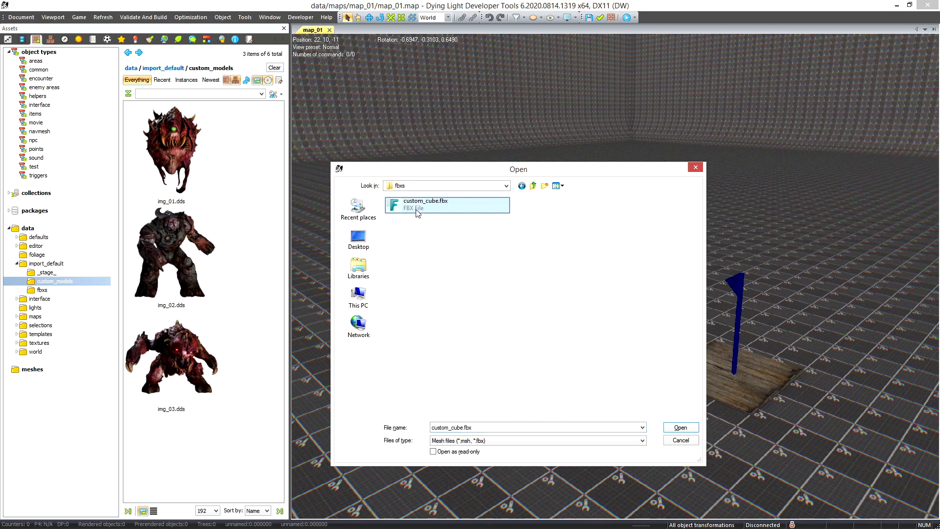
pyautogui.doubleClick(418, 210)
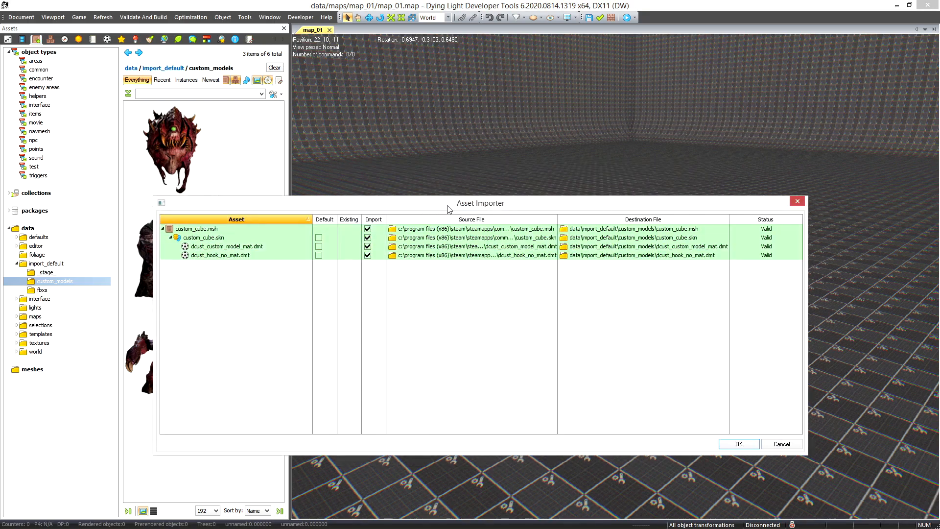
pyautogui.moveTo(448, 205); pyautogui.dragTo(489, 179)
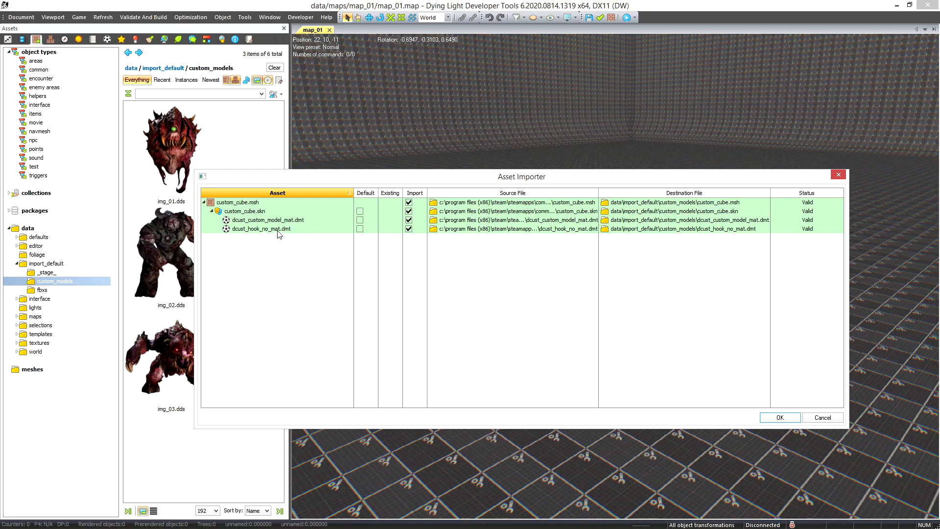
pyautogui.click(780, 417)
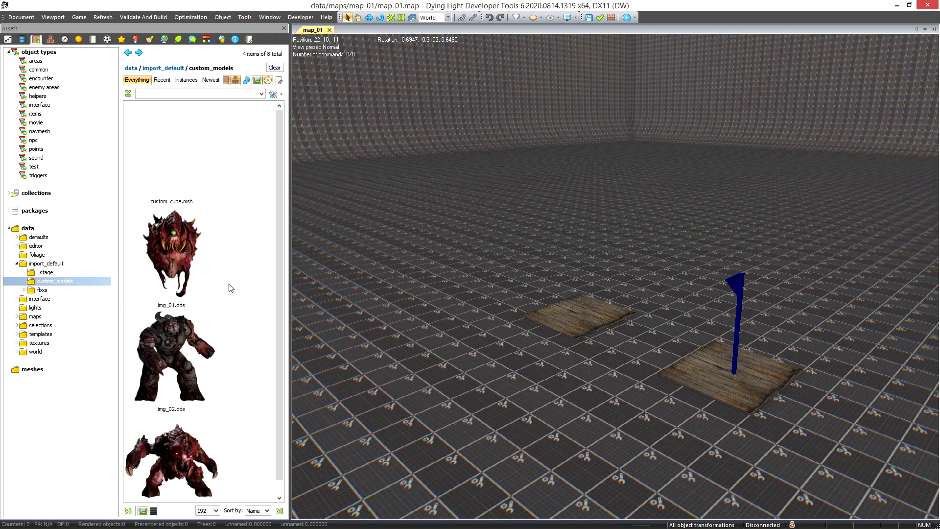
# Step: Switch to File Explorer and move img_02.dds from the fbxs folder to custom_models, replacing the existing file
pyautogui.click(42, 290)
pyautogui.hotkey('alt', 'Tab')
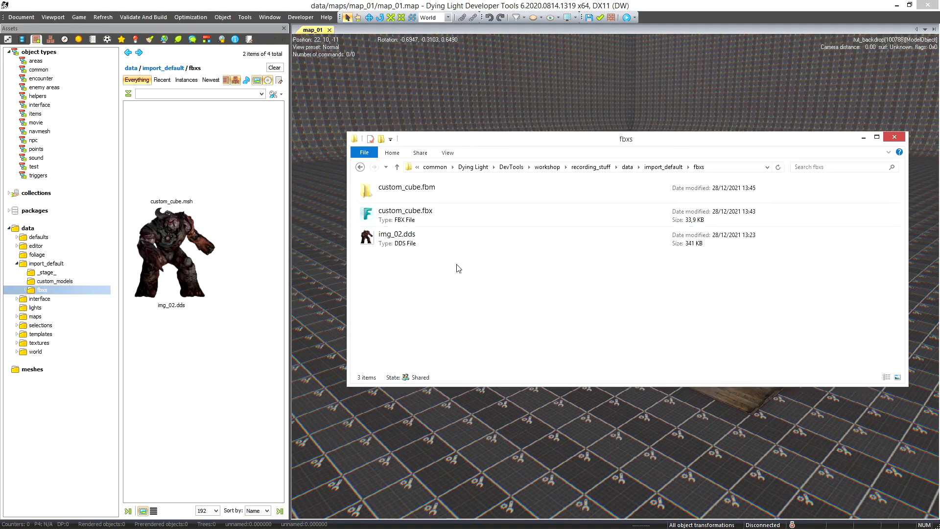
pyautogui.click(407, 241)
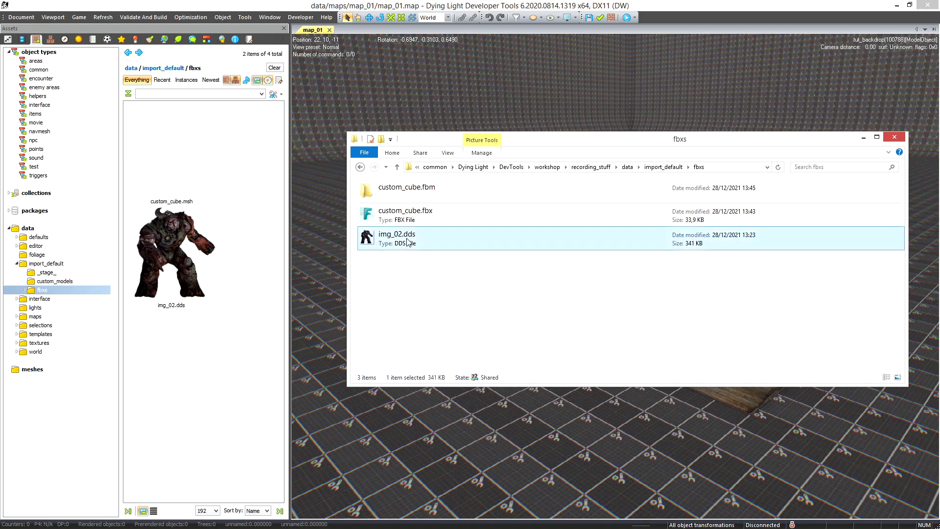
pyautogui.click(396, 167)
pyautogui.click(424, 219)
pyautogui.doubleClick(425, 218)
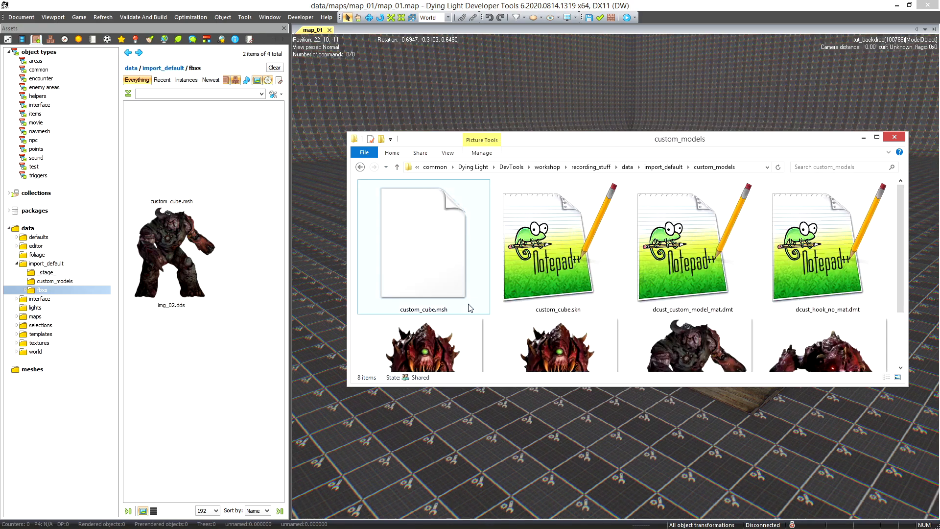
pyautogui.hotkey('ctrl', 'v')
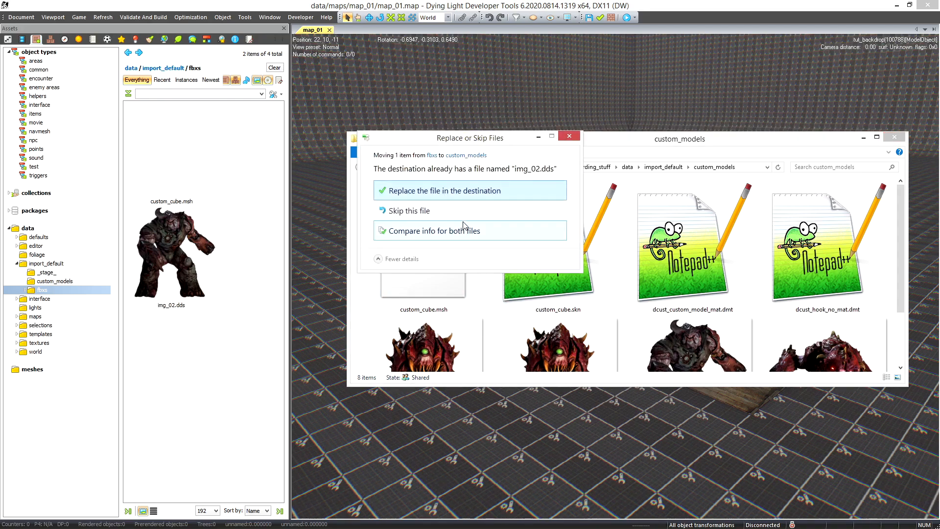
pyautogui.click(438, 191)
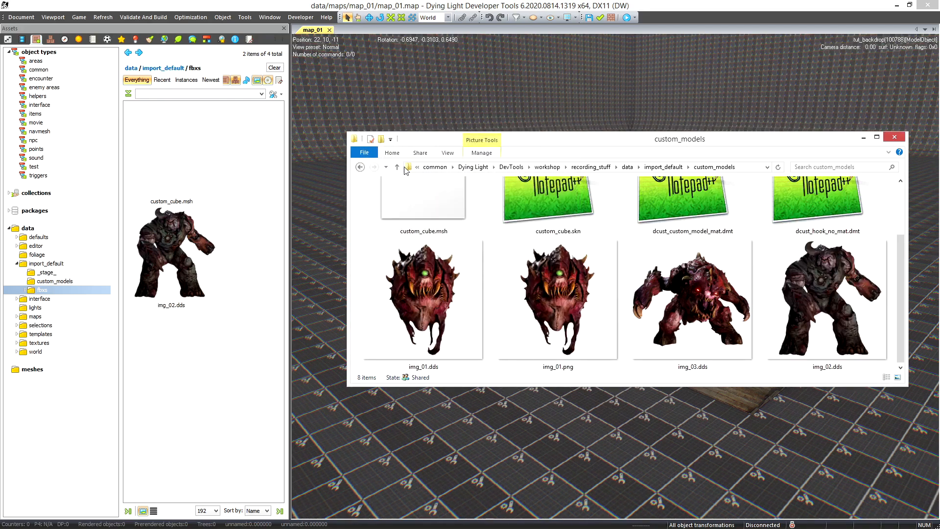
# Step: Check the contents of the fbxs folder in File Explorer and return to custom_models
pyautogui.click(397, 167)
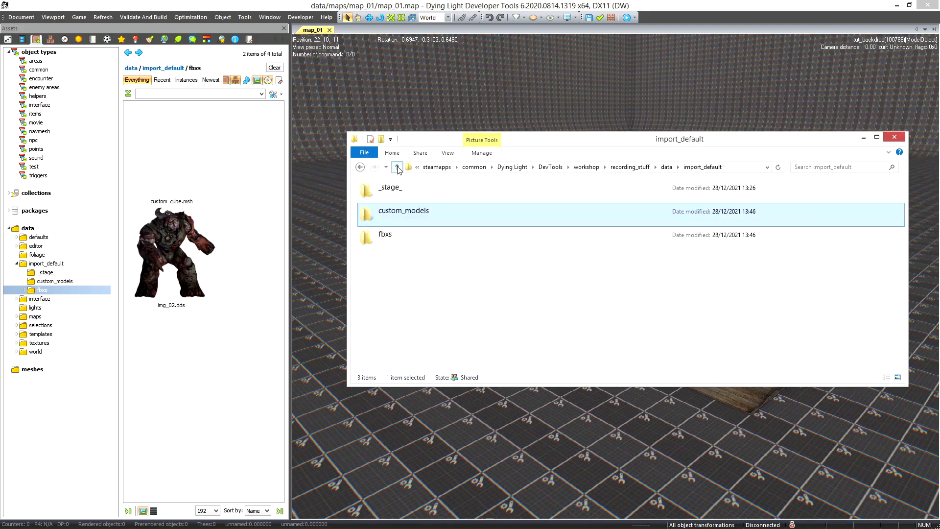
pyautogui.doubleClick(391, 246)
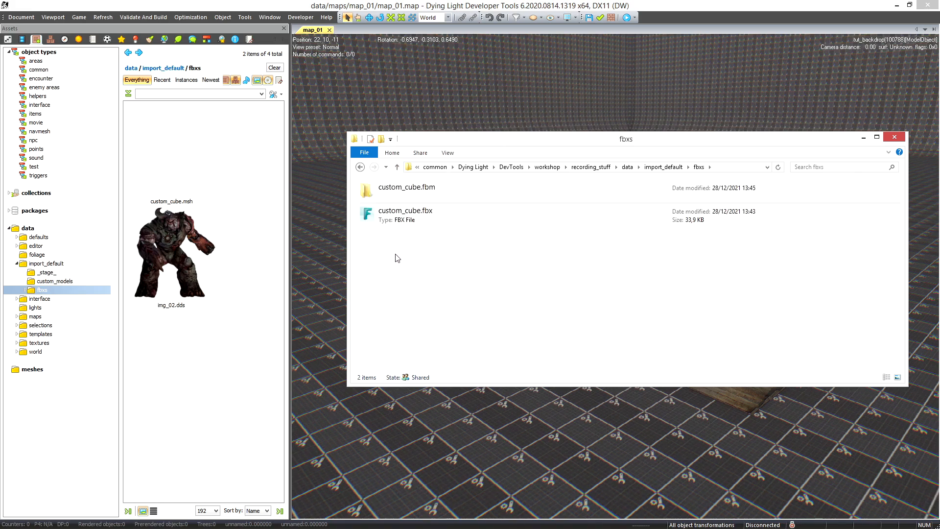
pyautogui.press('BackSpace')
pyautogui.doubleClick(387, 212)
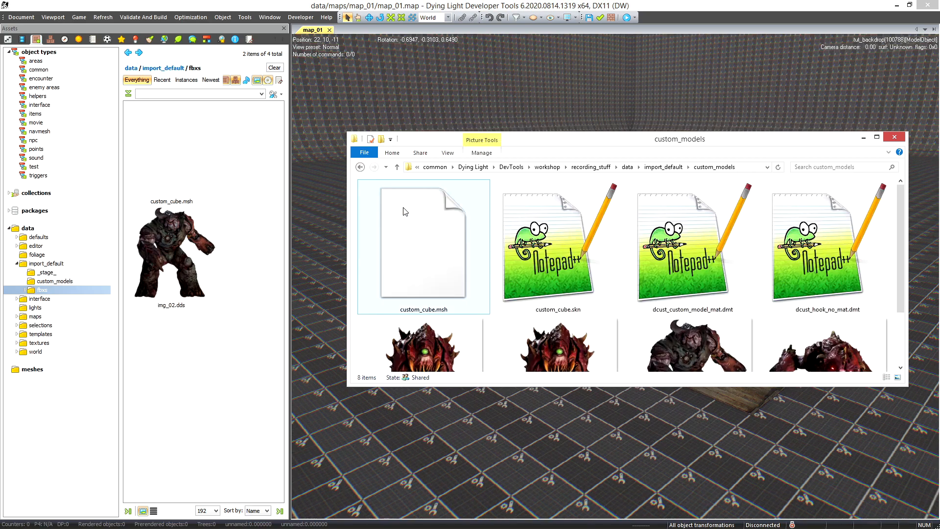
# Step: Enlarge the File Explorer window and select the imported custom_cube mesh, skin and two material files in custom_models
pyautogui.moveTo(436, 132); pyautogui.dragTo(435, 50)
pyautogui.moveTo(617, 64); pyautogui.dragTo(587, 97)
pyautogui.moveTo(722, 417); pyautogui.dragTo(722, 460)
pyautogui.click(392, 237)
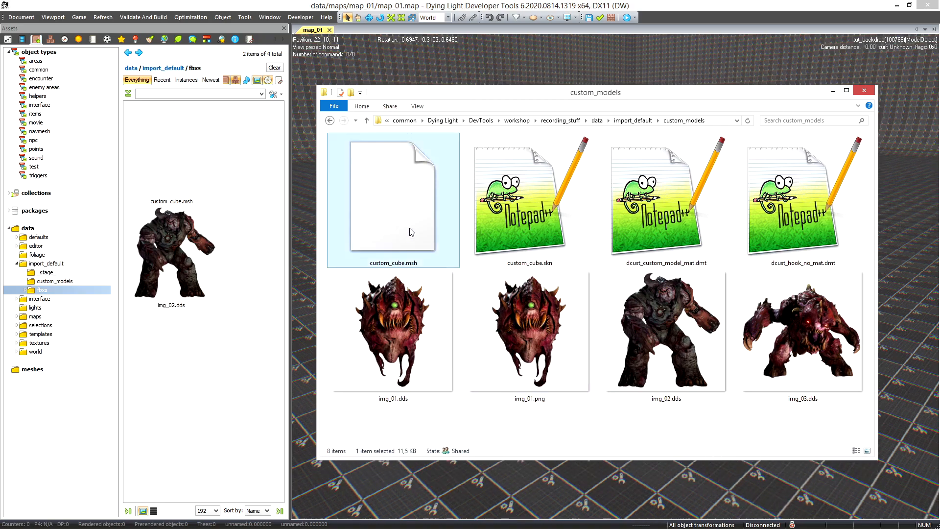
pyautogui.keyDown('shift'); pyautogui.click(806, 224); pyautogui.keyUp('shift')
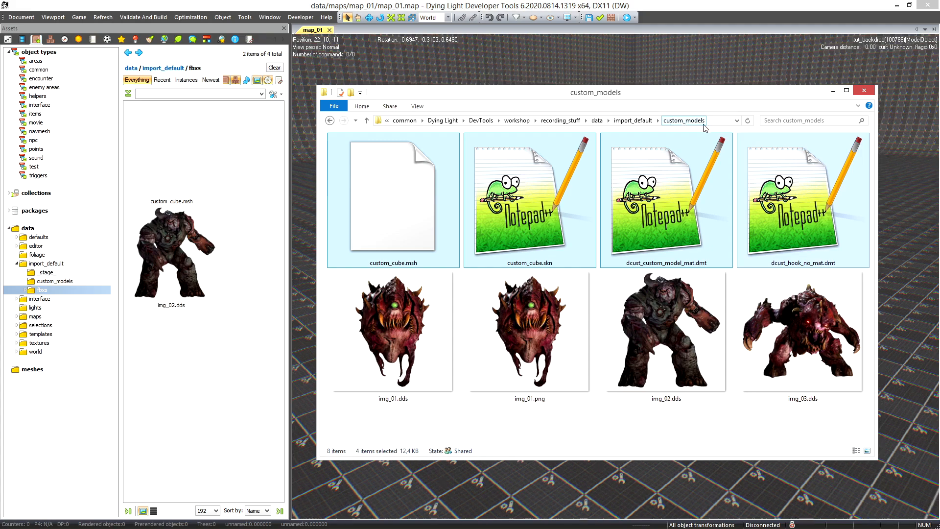
# Step: Inspect custom_cube.fbx in the fbxs folder and select all the files inside its custom_cube.fbm subfolder
pyautogui.click(367, 120)
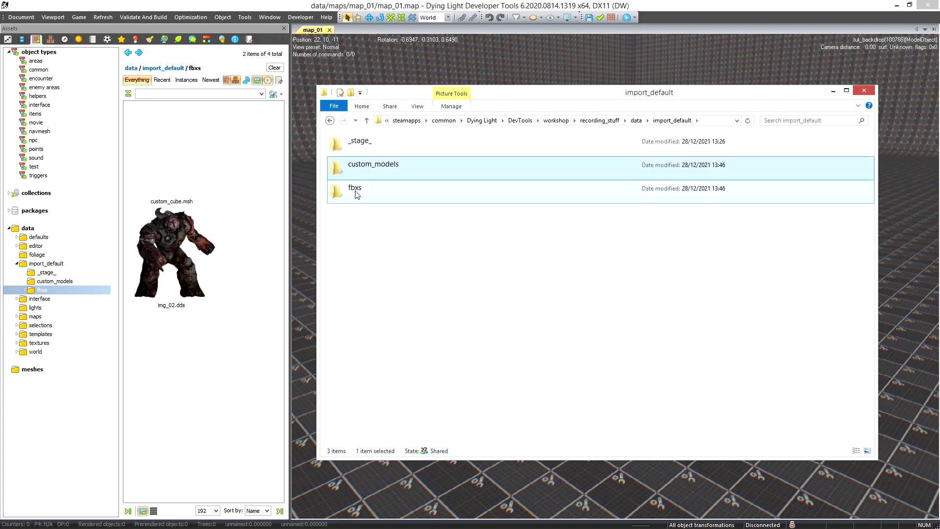
pyautogui.doubleClick(355, 191)
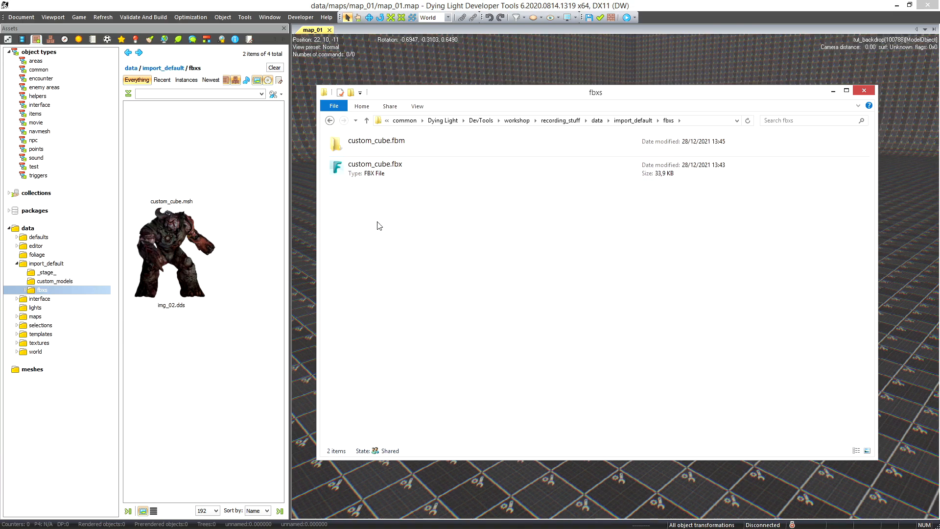
pyautogui.click(380, 175)
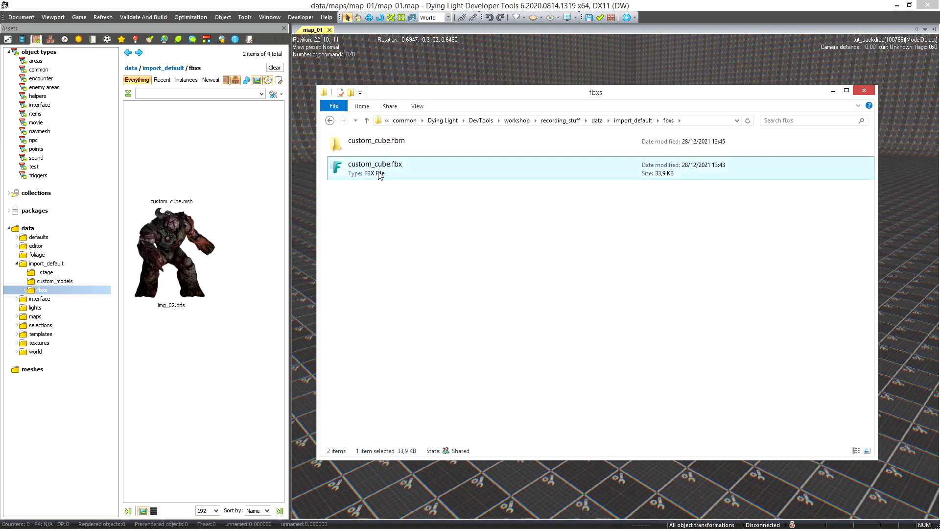
pyautogui.doubleClick(385, 147)
pyautogui.moveTo(393, 264); pyautogui.dragTo(377, 153)
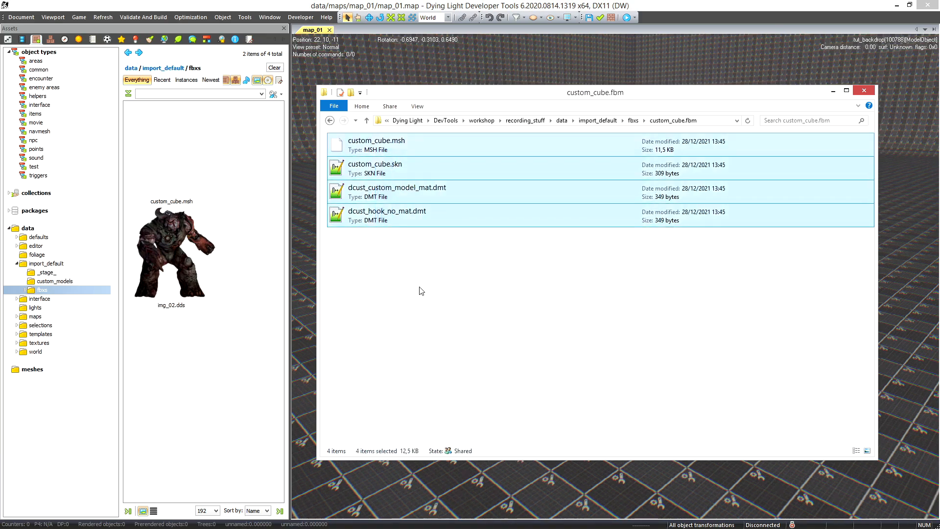
# Step: Return to the custom_models folder and select its mesh, skin and two material files for comparison with custom_cube.fbm
pyautogui.click(366, 121)
pyautogui.click(367, 120)
pyautogui.doubleClick(370, 168)
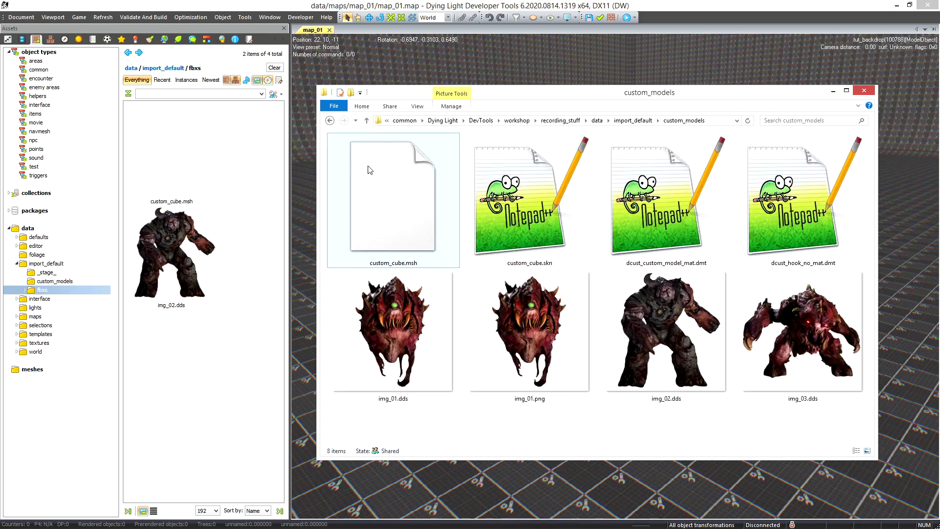
pyautogui.click(403, 205)
pyautogui.keyDown('shift'); pyautogui.click(841, 213); pyautogui.keyUp('shift')
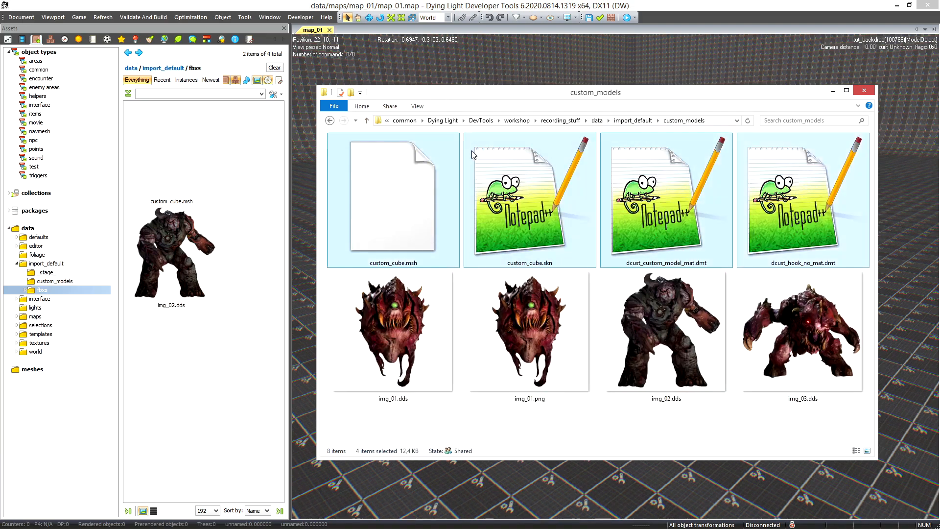
# Step: Review the fbxs folder and its custom_cube.fbx again from import_default, and go back into custom_models
pyautogui.click(366, 121)
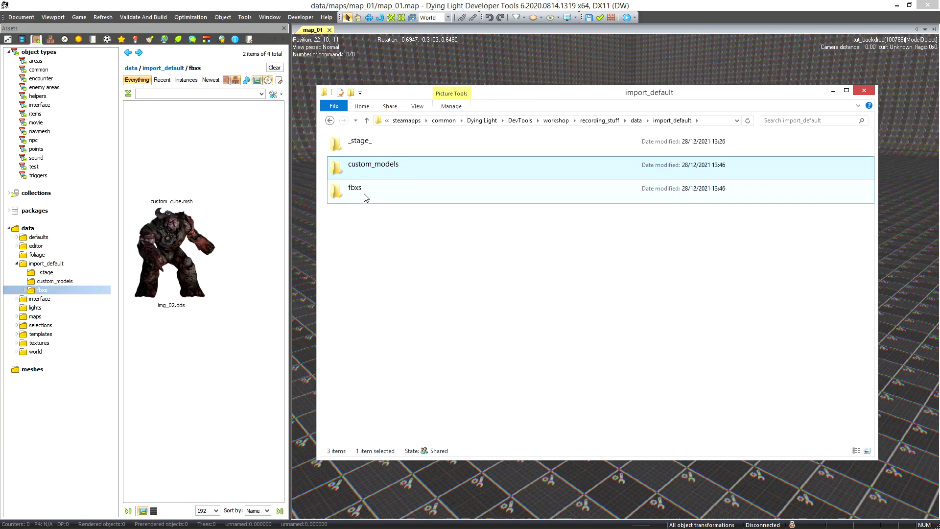
pyautogui.doubleClick(365, 196)
pyautogui.click(366, 120)
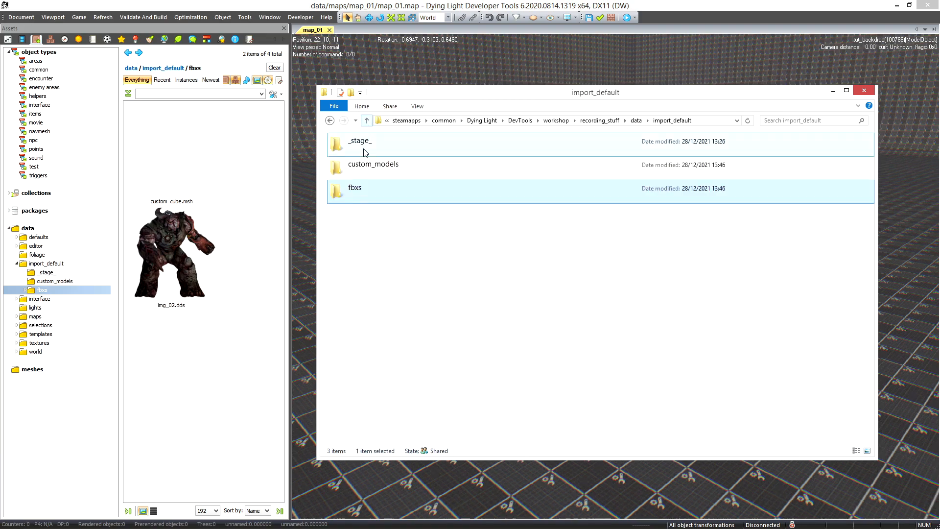
pyautogui.rightClick(364, 195)
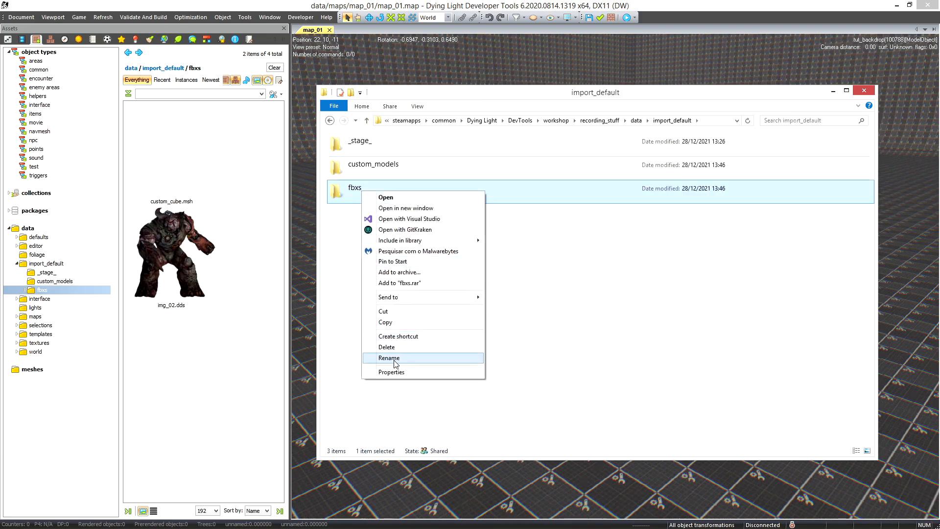
pyautogui.click(423, 353)
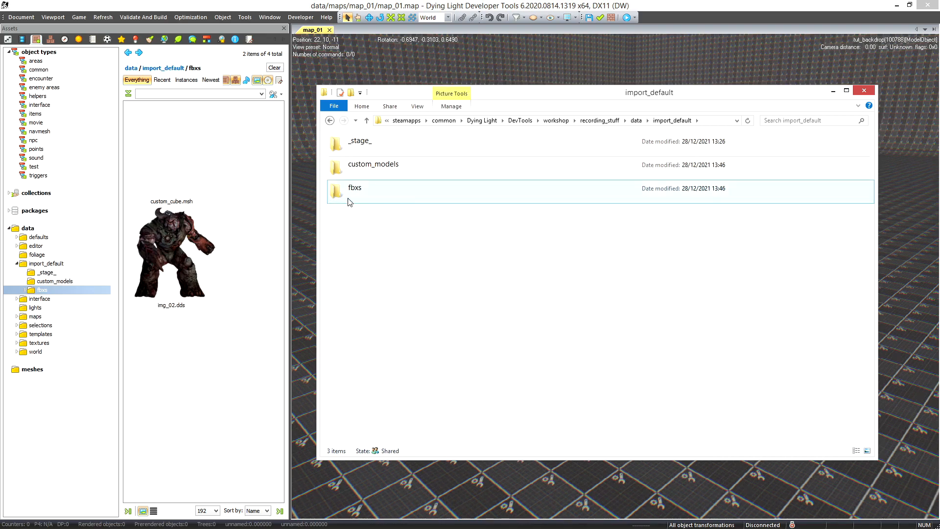
pyautogui.doubleClick(370, 200)
pyautogui.click(407, 177)
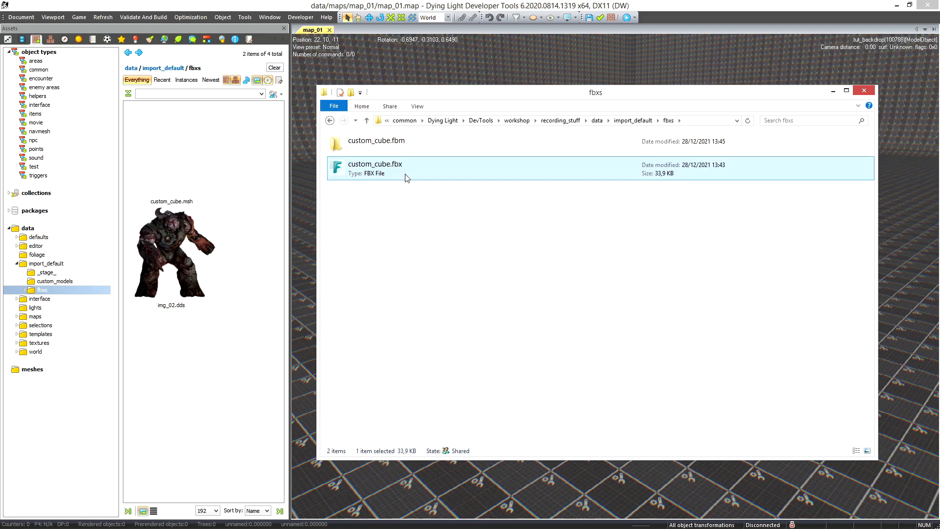
pyautogui.click(367, 121)
pyautogui.doubleClick(374, 171)
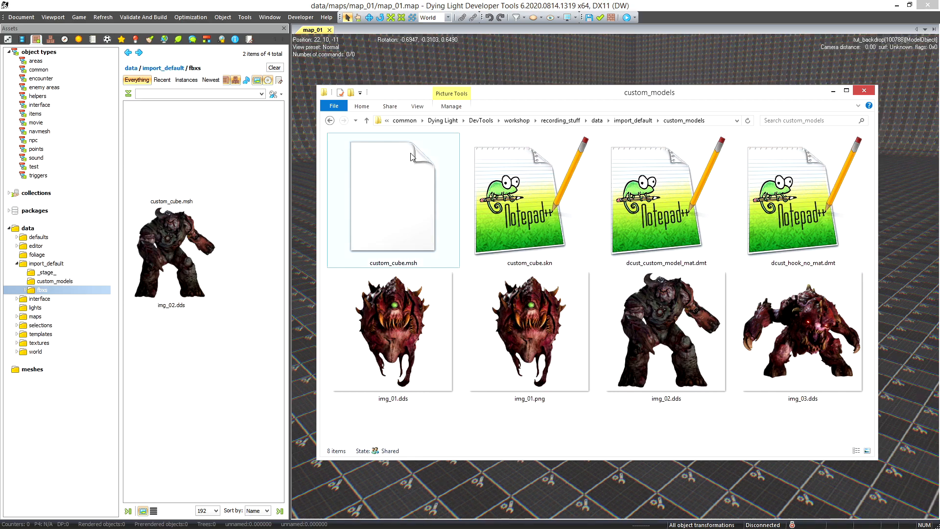
# Step: Open the custom_cube.fbm subfolder inside fbxs and select its mesh, skin and two material files
pyautogui.click(367, 121)
pyautogui.doubleClick(368, 194)
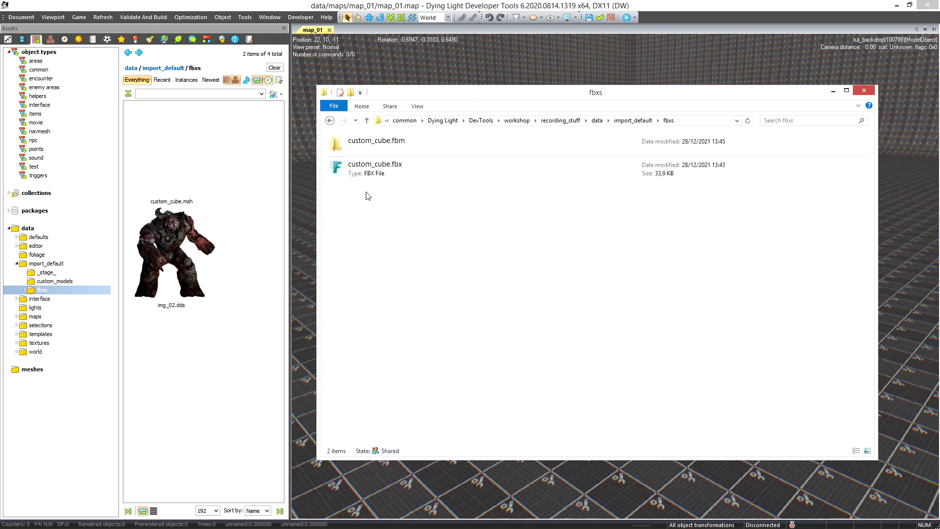
pyautogui.doubleClick(370, 147)
pyautogui.moveTo(407, 304); pyautogui.dragTo(386, 157)
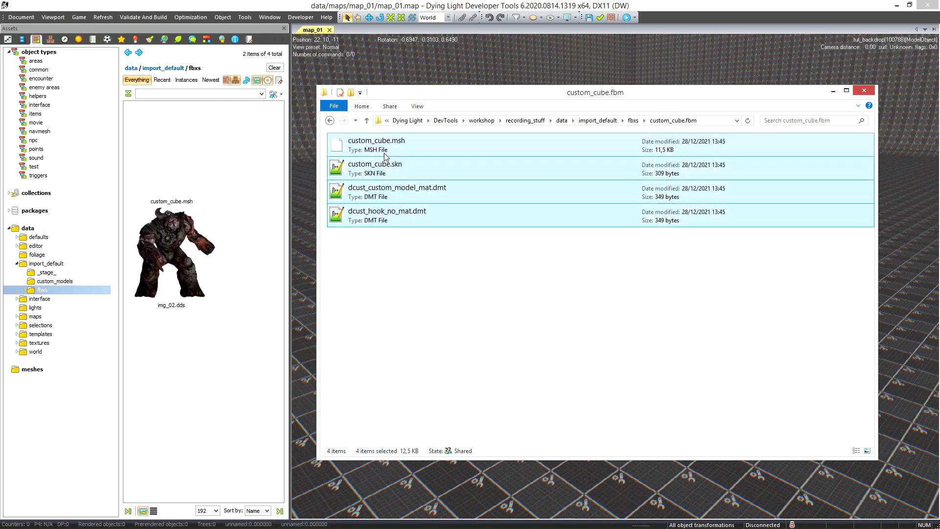
# Step: Return to the fbxs folder and delete its custom_cube.fbm subfolder, keeping custom_cube.fbx
pyautogui.click(367, 121)
pyautogui.click(367, 121)
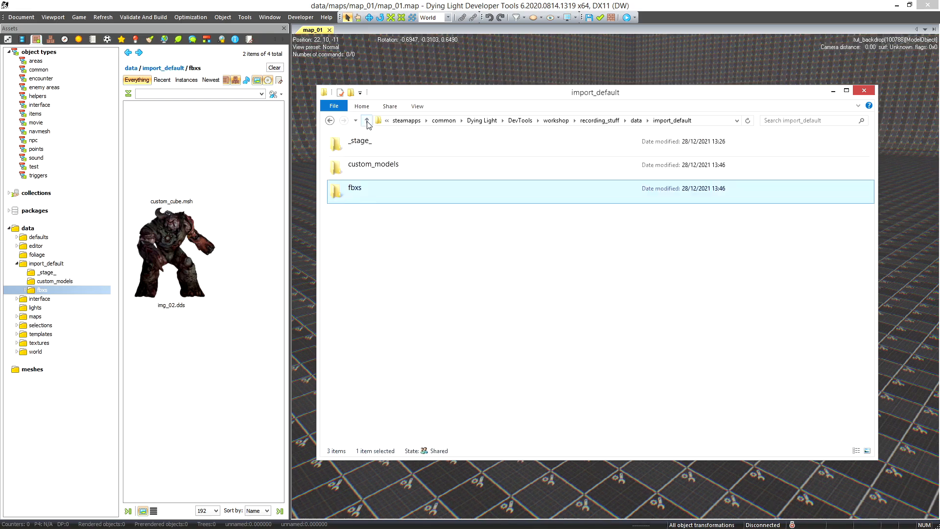
pyautogui.doubleClick(369, 193)
pyautogui.click(373, 156)
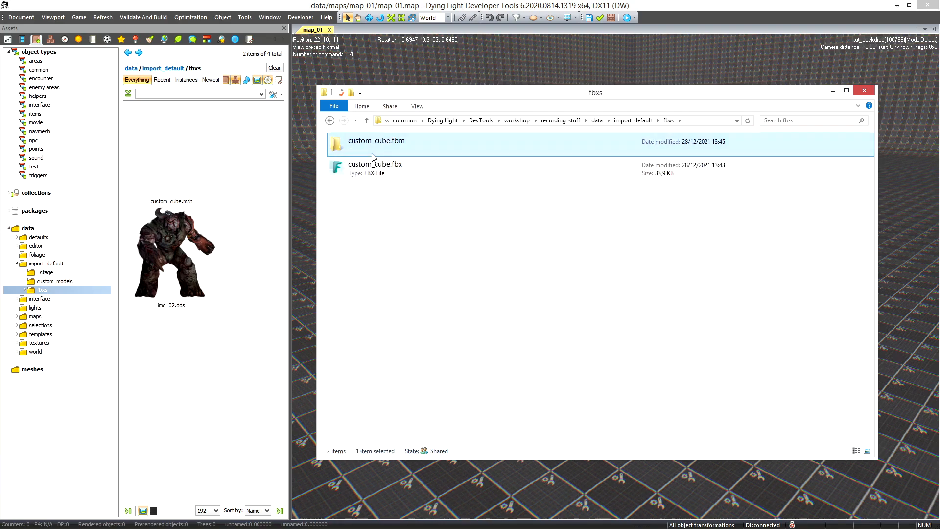
pyautogui.press('Delete')
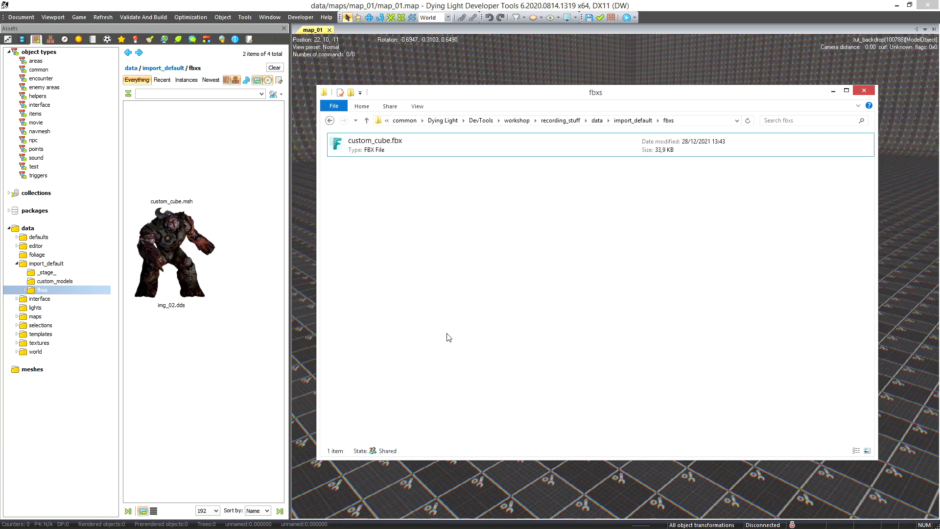
# Step: Check the model, material and image files in custom_models and return to import_default
pyautogui.click(366, 121)
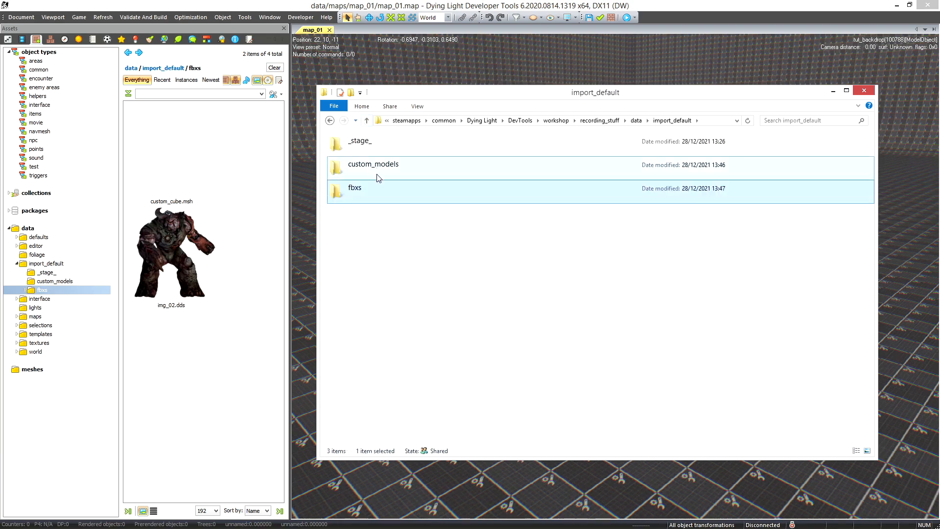
pyautogui.doubleClick(373, 172)
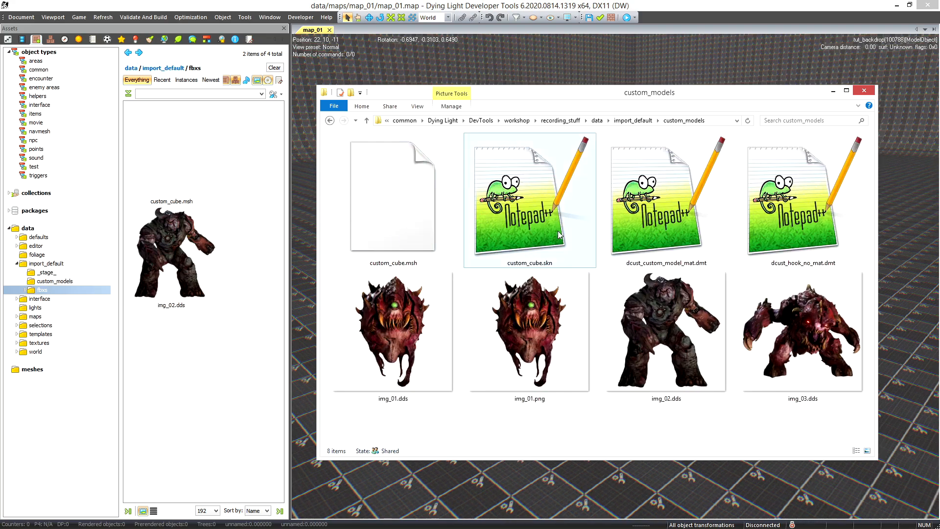
pyautogui.press('BackSpace')
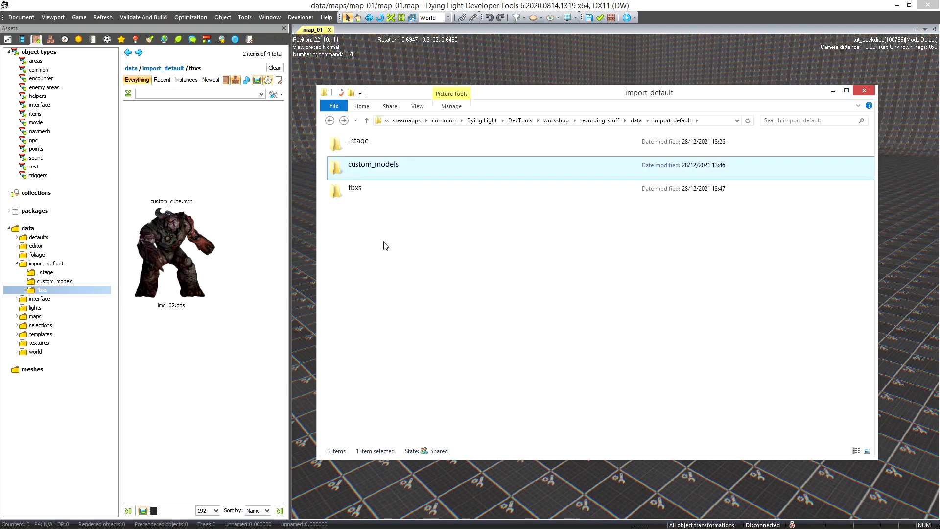
# Step: Refresh the project's assets and list the contents of data/import_default/custom_models in the asset browser
pyautogui.click(100, 17)
pyautogui.click(105, 29)
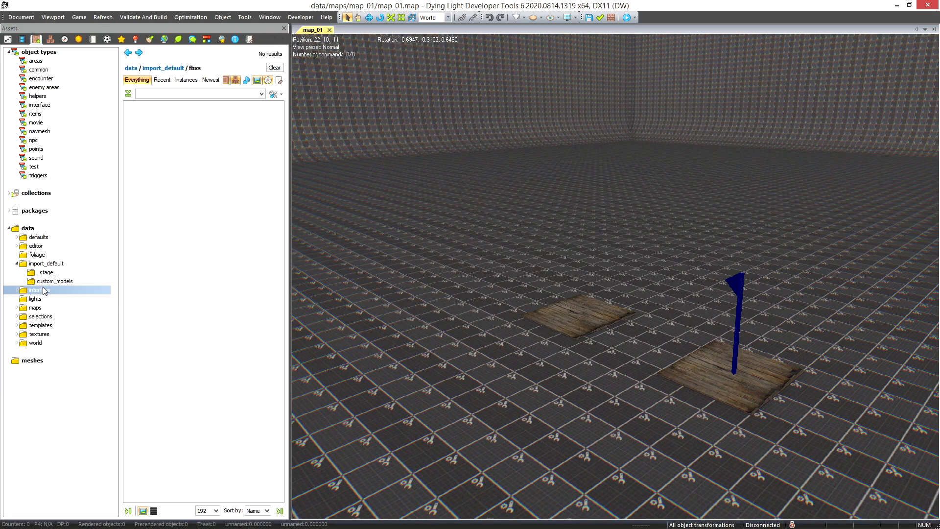
pyautogui.click(46, 282)
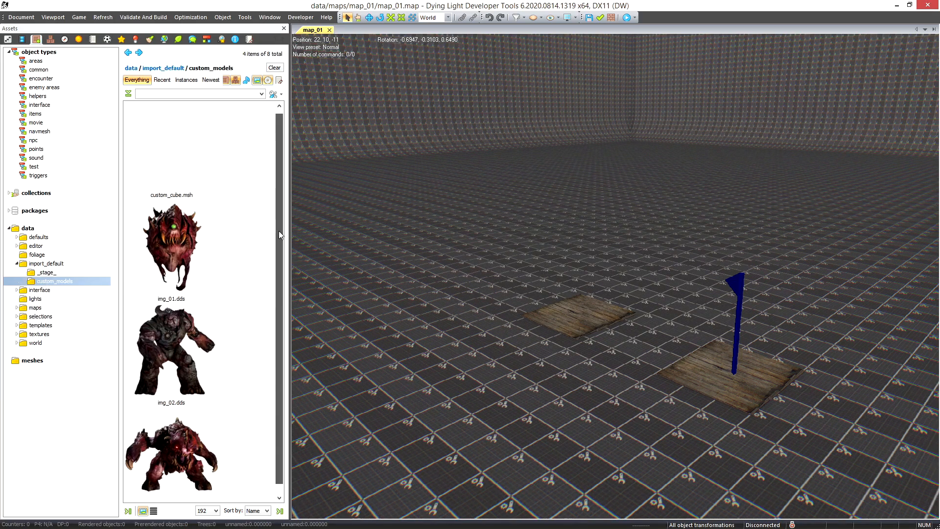
# Step: Review the fbxs and custom_models folders in File Explorer, and switch back to Dying Light Developer Tools
pyautogui.hotkey('alt', 'Tab')
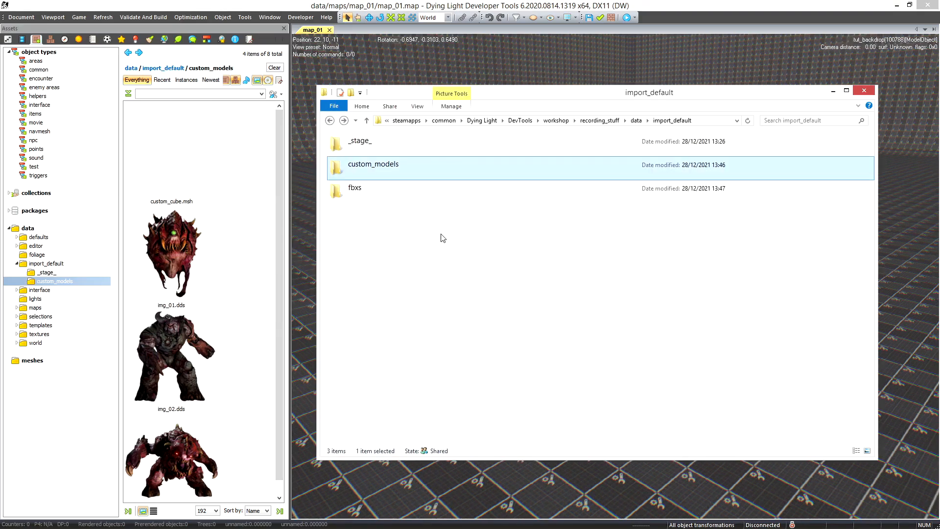
pyautogui.doubleClick(374, 195)
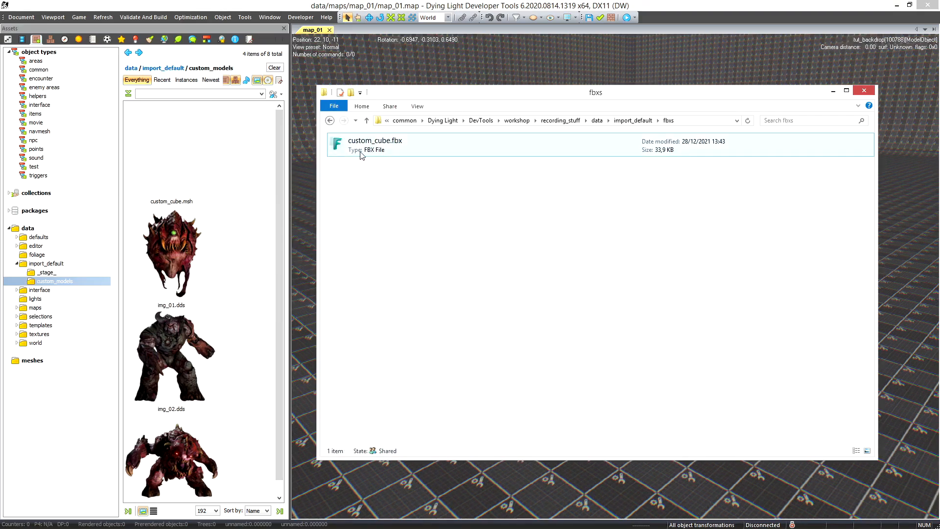
pyautogui.hotkey('alt', 'Left')
pyautogui.doubleClick(380, 169)
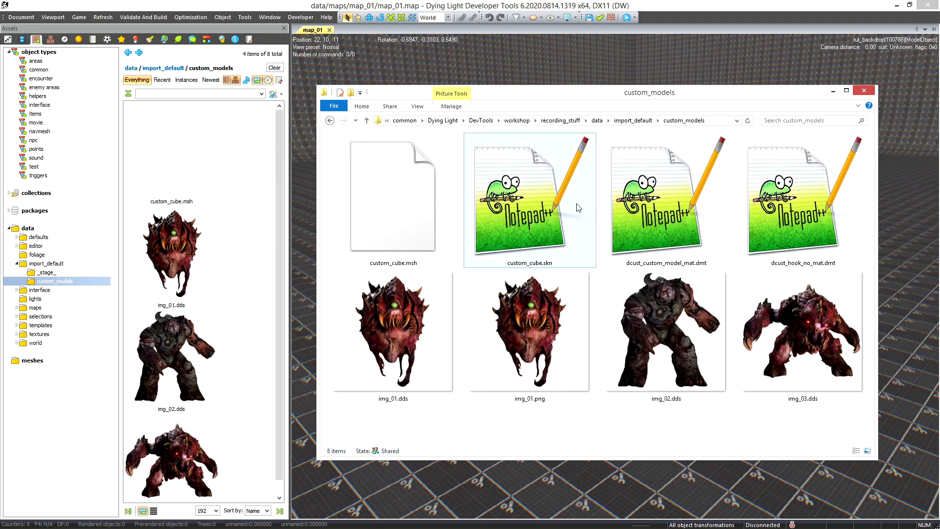
pyautogui.hotkey('alt', 'Tab')
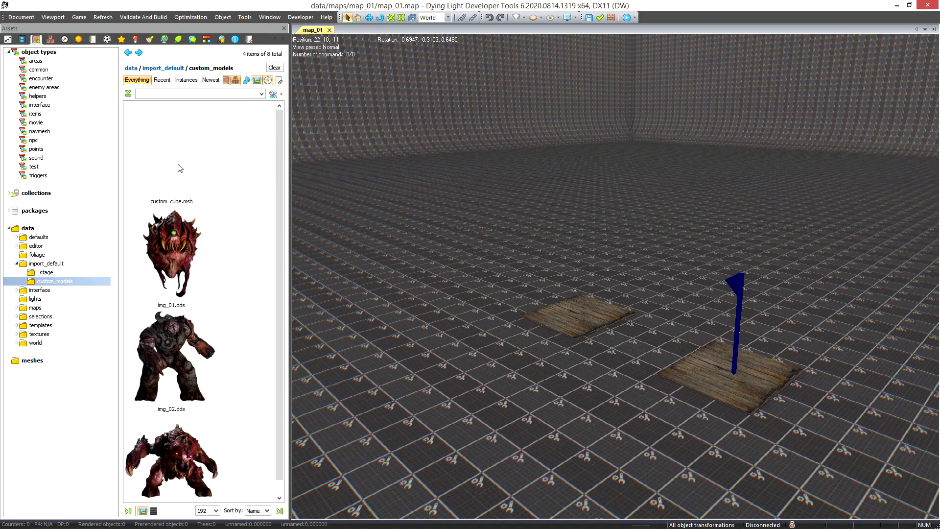
# Step: Place custom_cube.msh from the custom_models assets onto the farther wooden platform in the map
pyautogui.moveTo(546, 293); pyautogui.dragTo(581, 316)
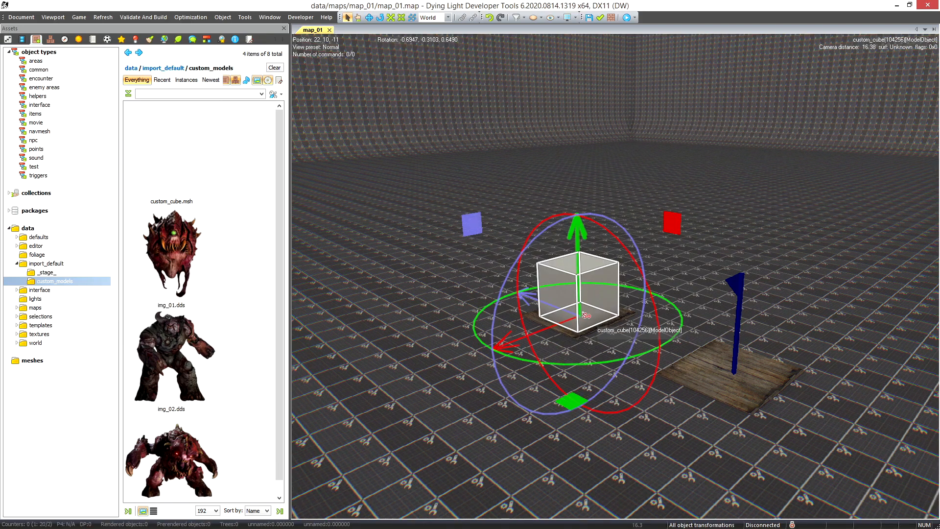
pyautogui.keyDown('alt'); pyautogui.moveTo(582, 313); pyautogui.dragTo(662, 294); pyautogui.keyUp('alt')
pyautogui.press('w')
pyautogui.moveTo(665, 296); pyautogui.dragTo(737, 277, button='right')
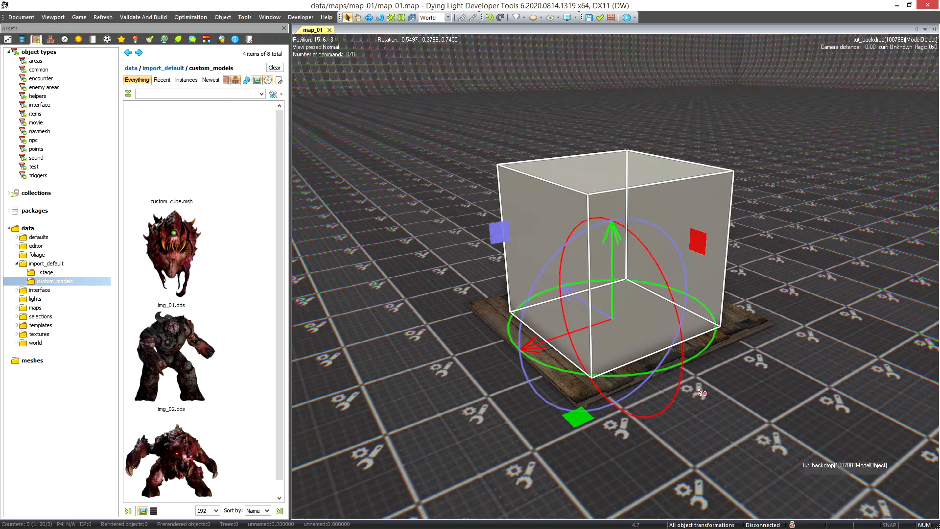
# Step: Duplicate the custom cube along the ground so the copies snap together into a straight row
pyautogui.moveTo(605, 327); pyautogui.dragTo(576, 309, button='right')
pyautogui.press('s')
pyautogui.press('d')
pyautogui.keyDown('shift'); pyautogui.moveTo(518, 298); pyautogui.dragTo(395, 314); pyautogui.keyUp('shift')
pyautogui.moveTo(714, 270); pyautogui.dragTo(722, 277, button='right')
pyautogui.press('s')
pyautogui.press('a')
pyautogui.keyDown('shift'); pyautogui.moveTo(597, 292); pyautogui.dragTo(425, 325); pyautogui.keyUp('shift')
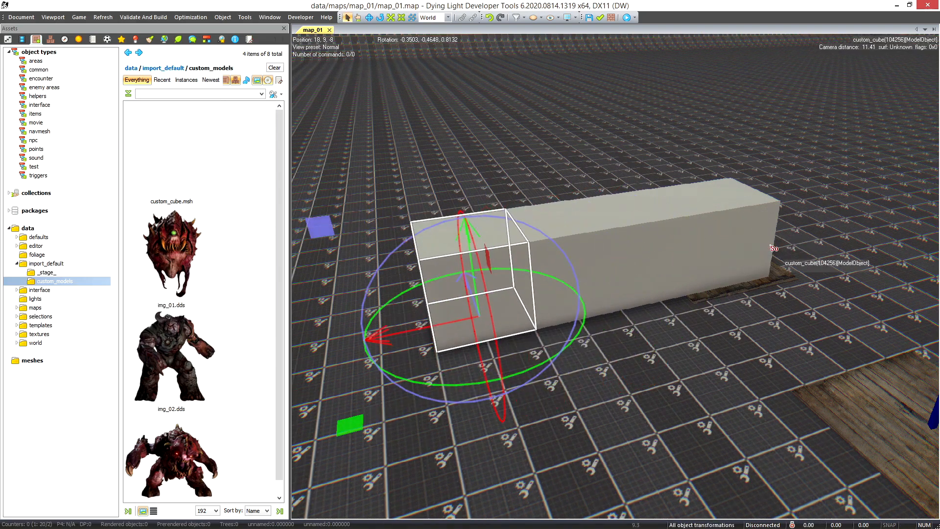
# Step: Lower the movement speed factor of the viewport's observer camera and close its settings
pyautogui.click(811, 238)
pyautogui.press('w')
pyautogui.moveTo(811, 239); pyautogui.dragTo(670, 227, button='right')
pyautogui.press('s')
pyautogui.click(301, 46)
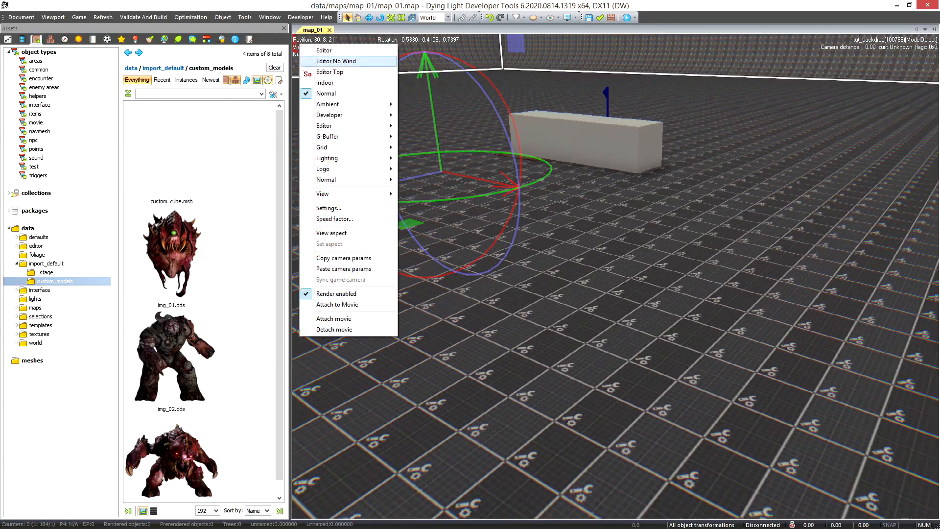
pyautogui.click(334, 219)
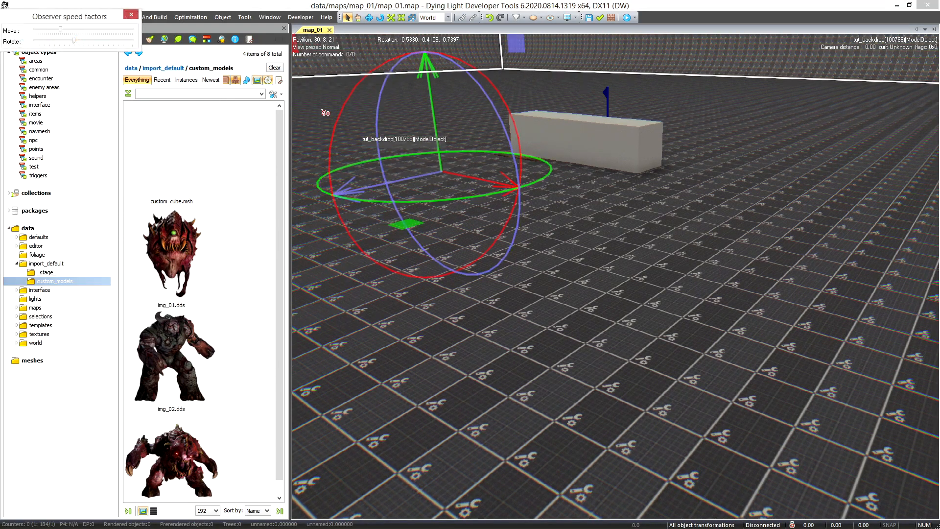
pyautogui.moveTo(60, 29); pyautogui.dragTo(47, 32)
pyautogui.click(54, 38)
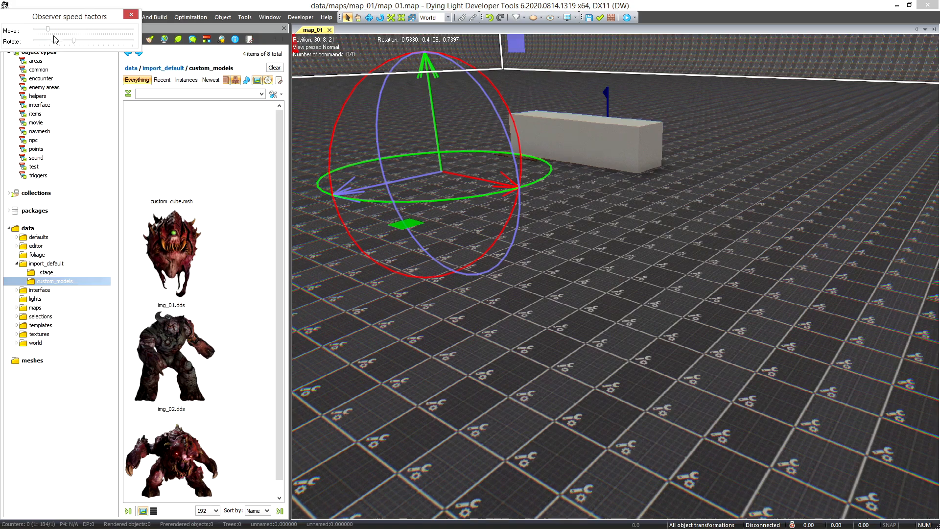
pyautogui.click(130, 14)
# Step: Select the end cube of the row and duplicate it upward so the copy snaps on top
pyautogui.moveTo(630, 220)
pyautogui.mouseDown(button='right')
pyautogui.moveTo(586, 99)
pyautogui.moveTo(630, 221)
pyautogui.mouseUp(button='right')
pyautogui.click(747, 246)
pyautogui.press('w')
pyautogui.moveTo(668, 350)
pyautogui.mouseDown(button='right')
pyautogui.moveTo(707, 281)
pyautogui.moveTo(804, 327)
pyautogui.moveTo(676, 333)
pyautogui.mouseUp(button='right')
pyautogui.press('a')
pyautogui.moveTo(593, 335)
pyautogui.mouseDown(button='right')
pyautogui.moveTo(624, 334)
pyautogui.moveTo(621, 343)
pyautogui.mouseUp(button='right')
pyautogui.press('w')
pyautogui.keyDown('shift'); pyautogui.moveTo(622, 347); pyautogui.dragTo(624, 213); pyautogui.keyUp('shift')
pyautogui.press('s')
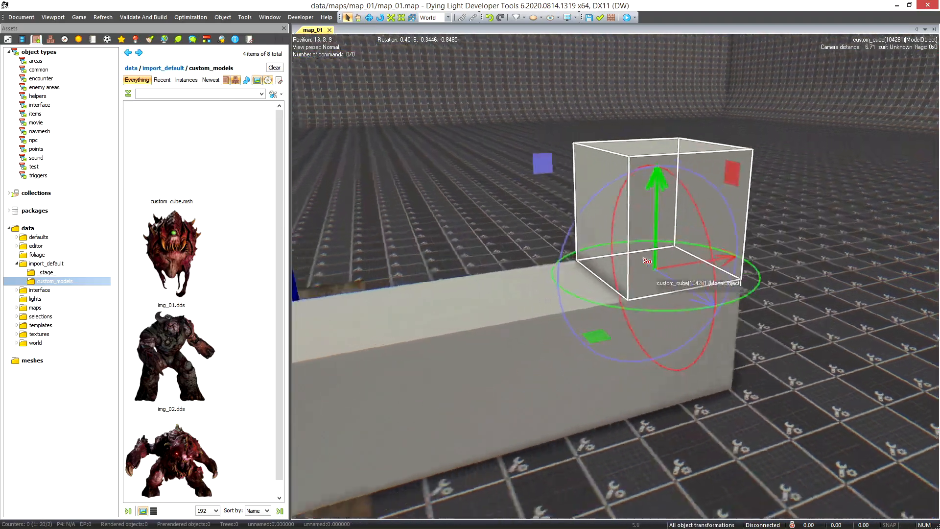
# Step: Duplicate the raised cube outward beyond the row's end, and stack another copy on top of it
pyautogui.keyDown('shift'); pyautogui.moveTo(677, 268); pyautogui.dragTo(765, 260); pyautogui.keyUp('shift')
pyautogui.moveTo(762, 289); pyautogui.dragTo(604, 290, button='right')
pyautogui.press('d')
pyautogui.keyDown('shift'); pyautogui.moveTo(591, 187); pyautogui.dragTo(587, 74); pyautogui.keyUp('shift')
pyautogui.moveTo(653, 296); pyautogui.dragTo(675, 307, button='right')
pyautogui.press('s')
pyautogui.press('a')
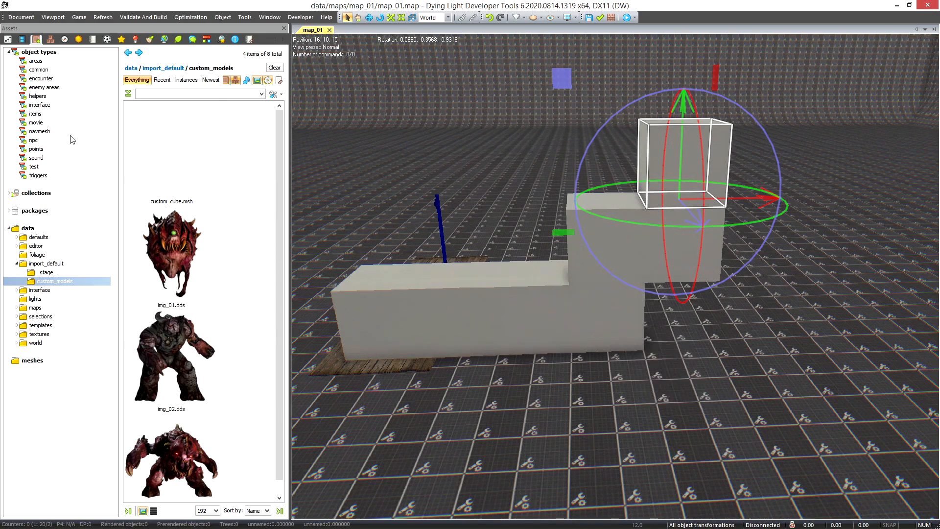
# Step: Examine the hook meshes in the top cube's attributes, and compare them with the backdrop's mesh elements
pyautogui.click(6, 39)
pyautogui.click(11, 204)
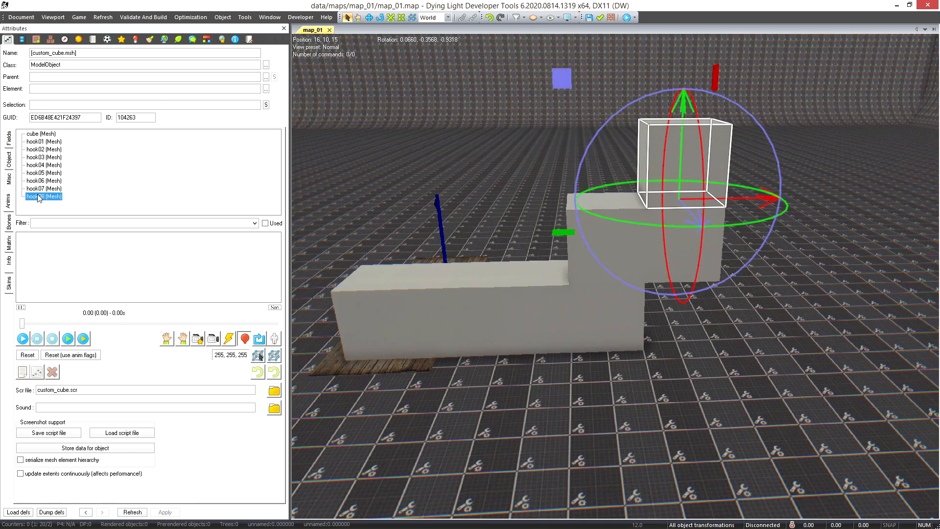
pyautogui.click(454, 220)
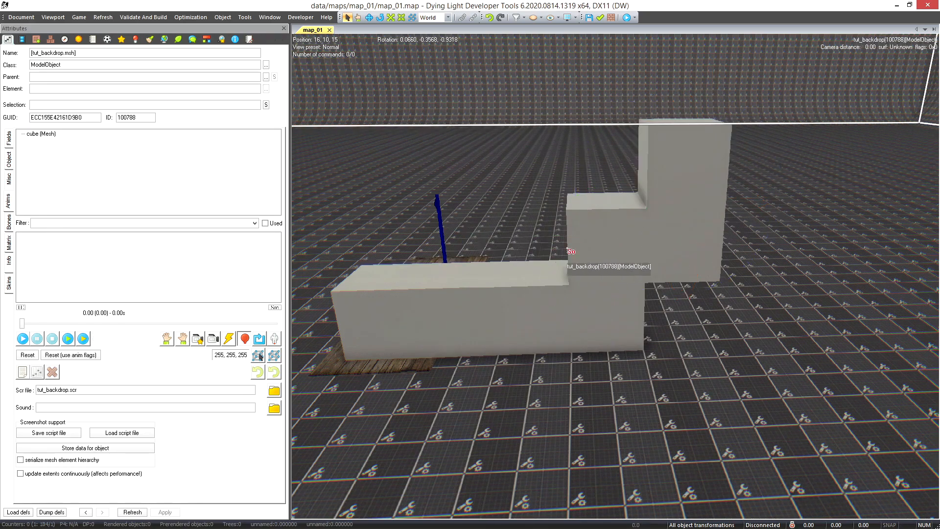
pyautogui.click(567, 249)
# Step: Delete the stacked and row copies of the custom cube, keeping only the one on the wooden platform
pyautogui.click(683, 191)
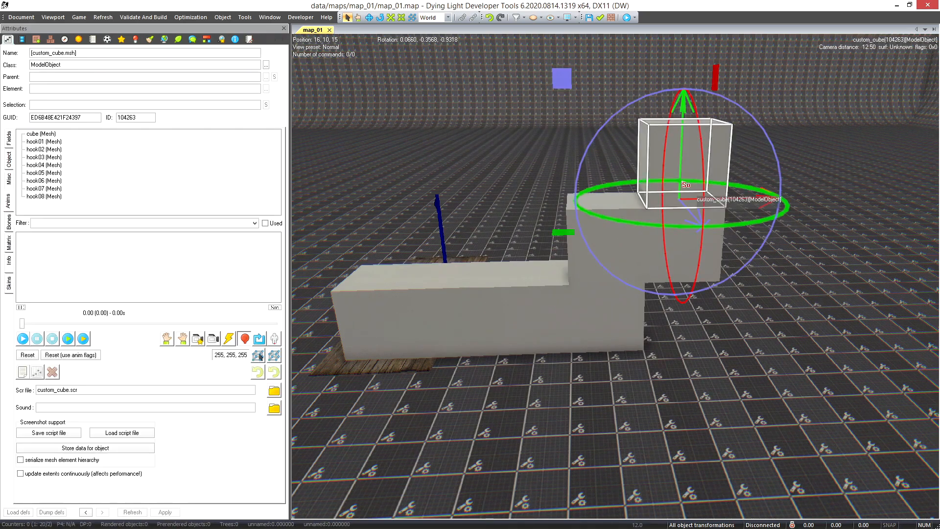
pyautogui.press('Delete')
pyautogui.click(612, 243)
pyautogui.press('Delete')
pyautogui.click(609, 317)
pyautogui.press('Delete')
pyautogui.click(536, 321)
pyautogui.press('Delete')
pyautogui.click(473, 321)
pyautogui.press('Delete')
# Step: Select the remaining custom cube on the wooden platform and display its cube and hook mesh elements
pyautogui.moveTo(608, 331); pyautogui.dragTo(680, 386, button='middle')
pyautogui.press('w')
pyautogui.press('a')
pyautogui.click(609, 326)
pyautogui.press('w')
pyautogui.click(9, 206)
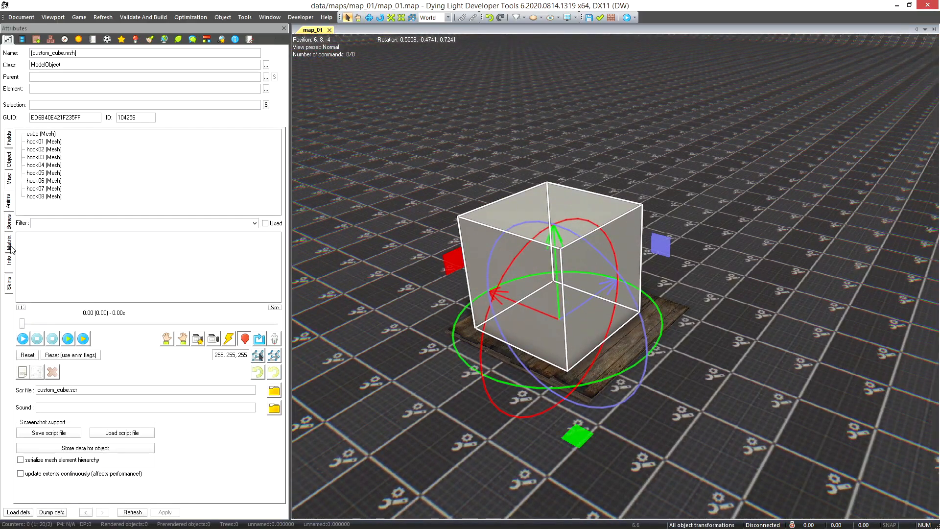
# Step: Set the selected cube's mesh Color 0 to orange (255, 128, 0)
pyautogui.click(8, 183)
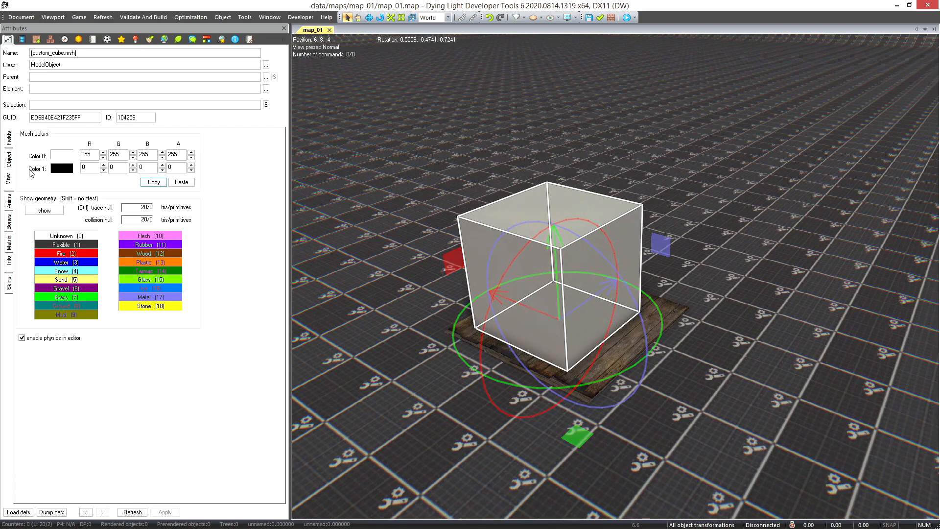
pyautogui.click(61, 156)
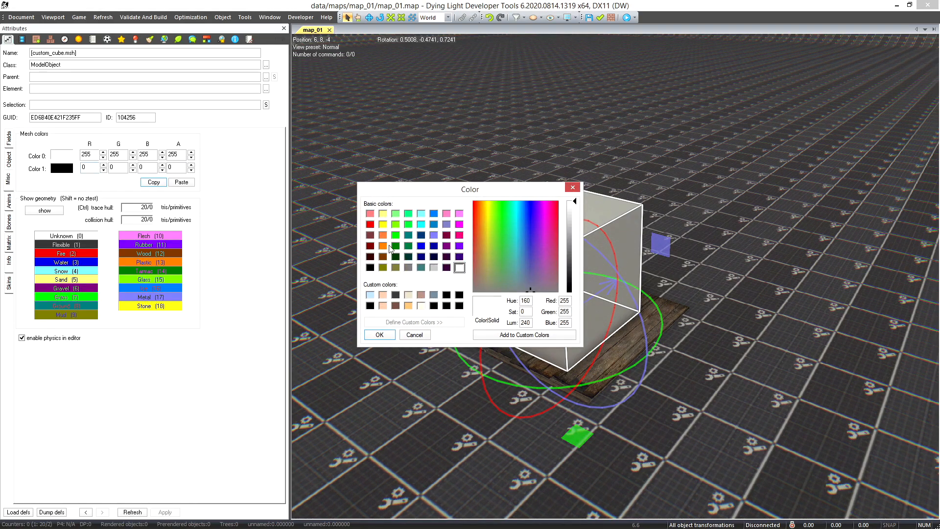
pyautogui.moveTo(487, 196); pyautogui.dragTo(429, 238)
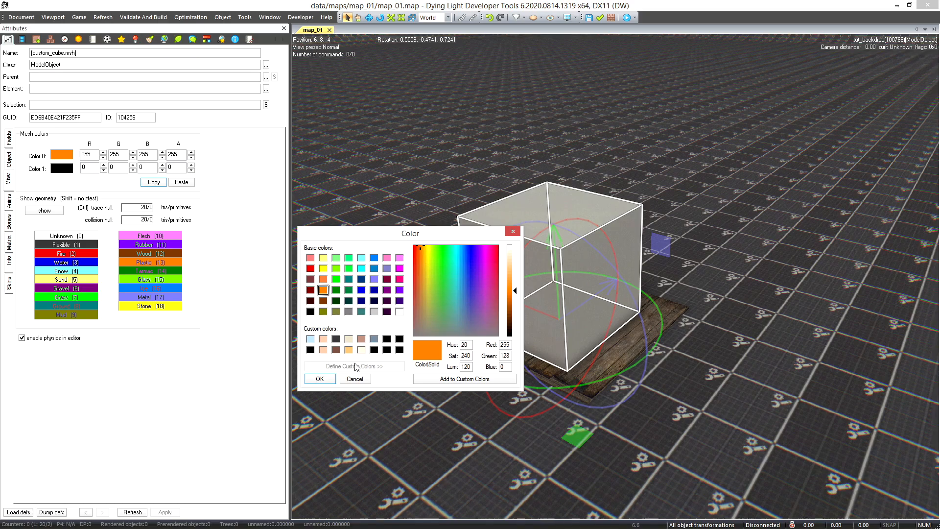
pyautogui.click(320, 379)
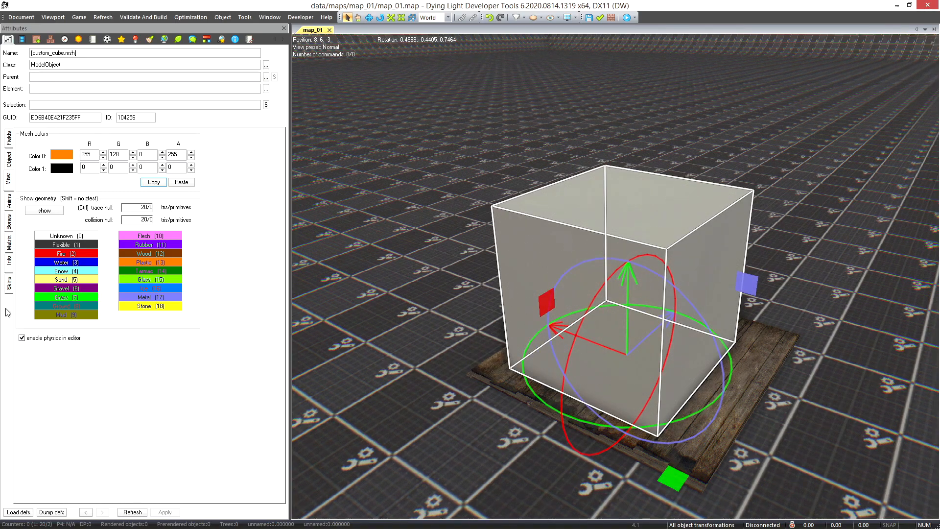
# Step: Review the cube's skins, mesh elements and mesh colors from several angles, and display its list of materials
pyautogui.click(9, 285)
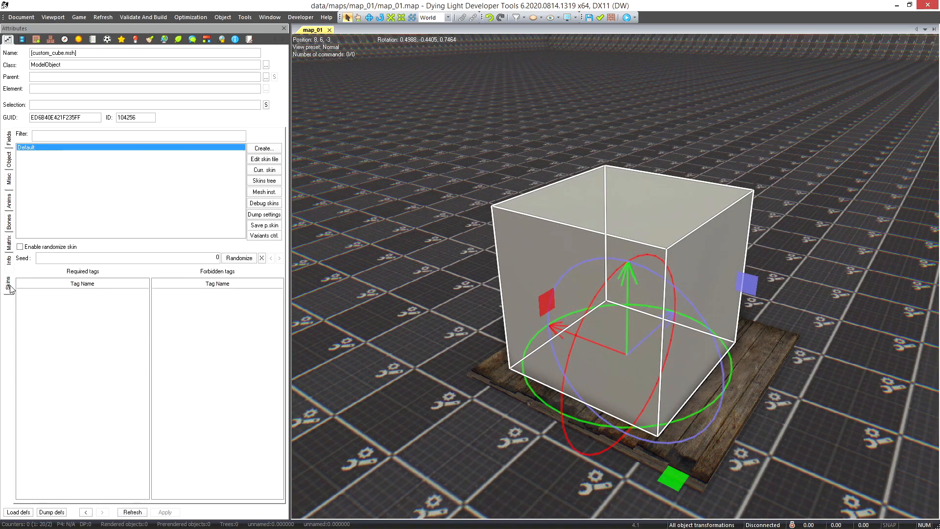
pyautogui.click(9, 205)
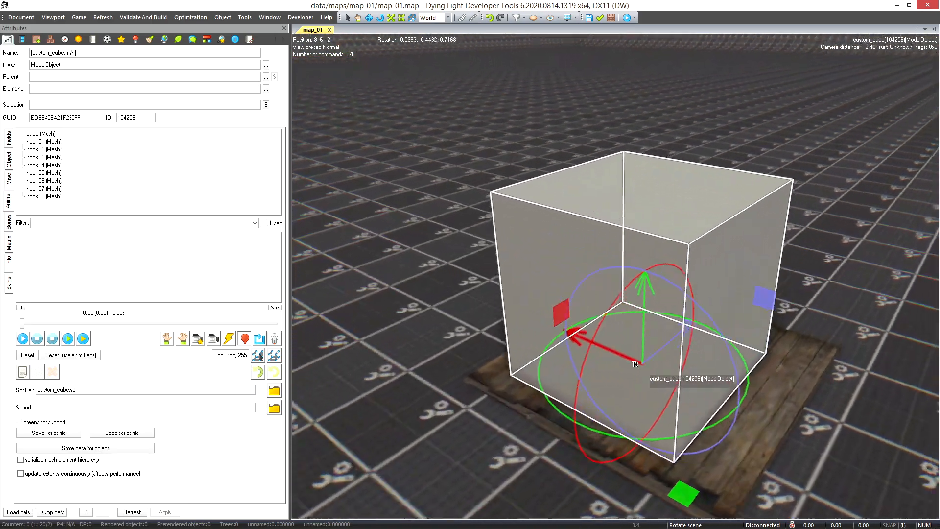
pyautogui.moveTo(636, 364); pyautogui.dragTo(630, 350, button='right')
pyautogui.press('s')
pyautogui.moveTo(483, 433); pyautogui.dragTo(480, 432, button='right')
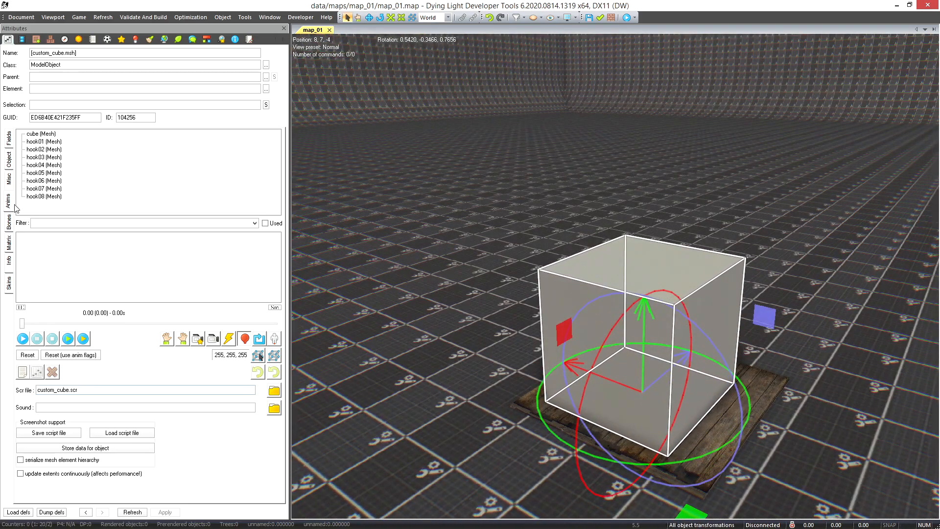
pyautogui.click(10, 163)
pyautogui.click(9, 179)
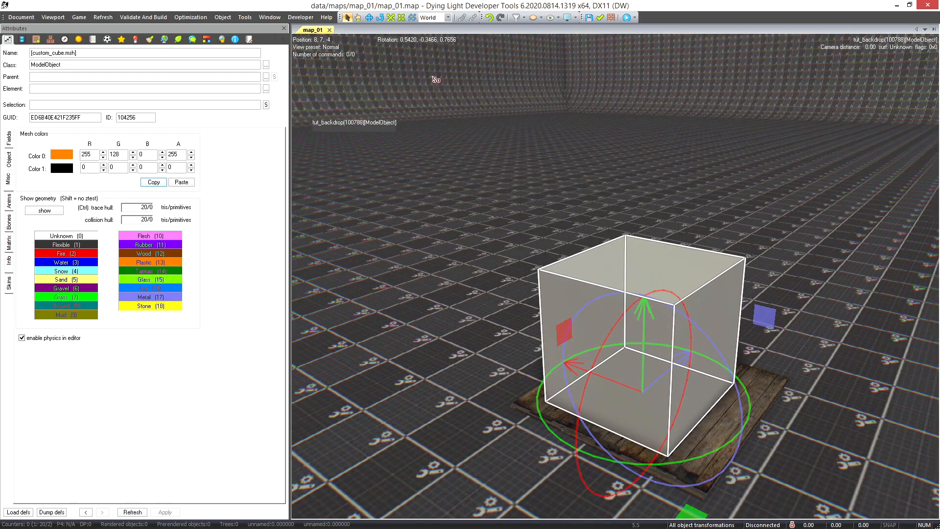
pyautogui.click(106, 39)
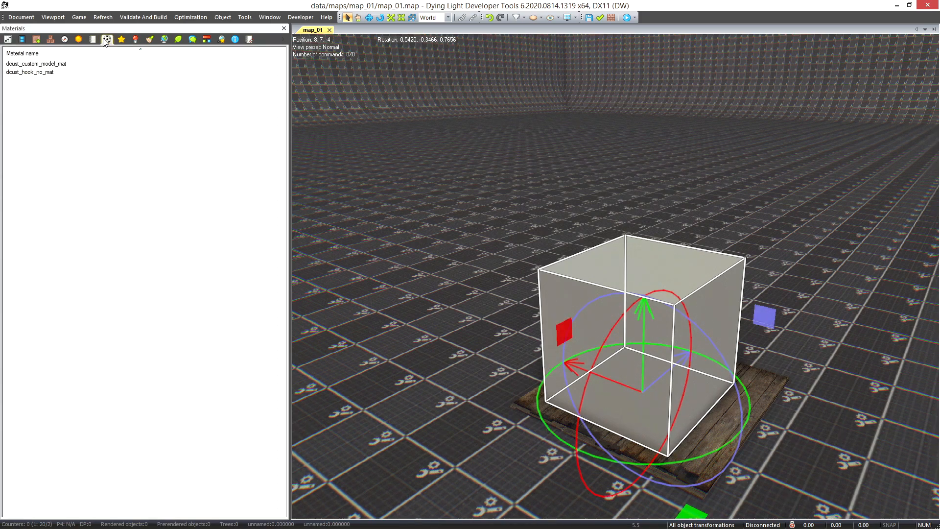
# Step: Open the dcust_custom_model_mat material for editing and widen its editor window so all property categories fit
pyautogui.click(23, 67)
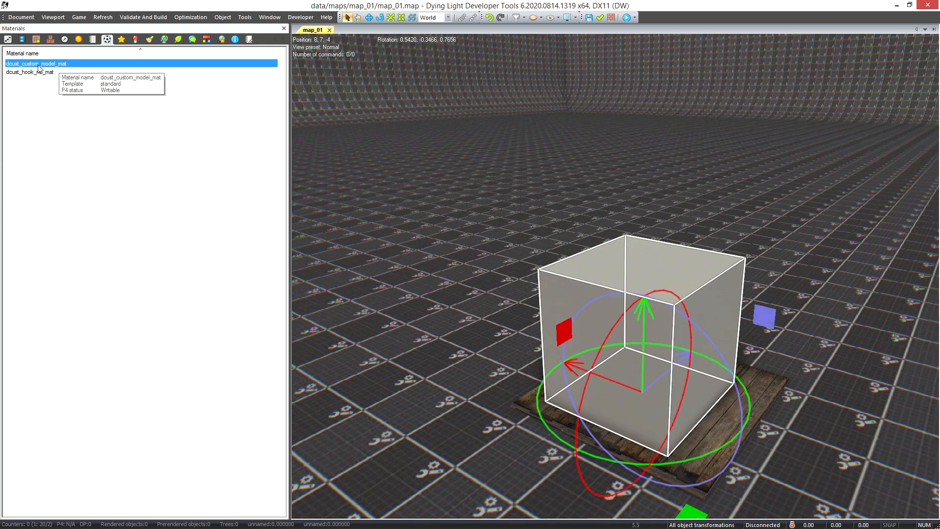
pyautogui.click(52, 73)
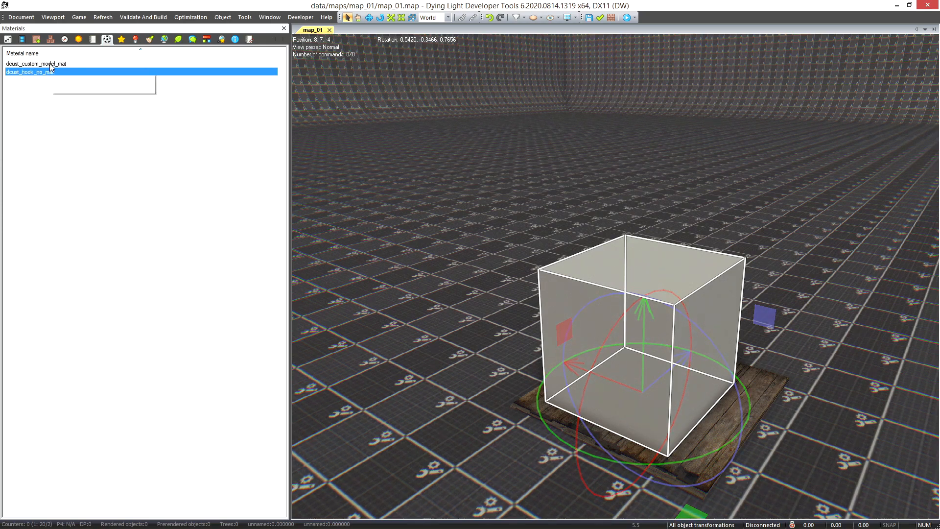
pyautogui.click(52, 64)
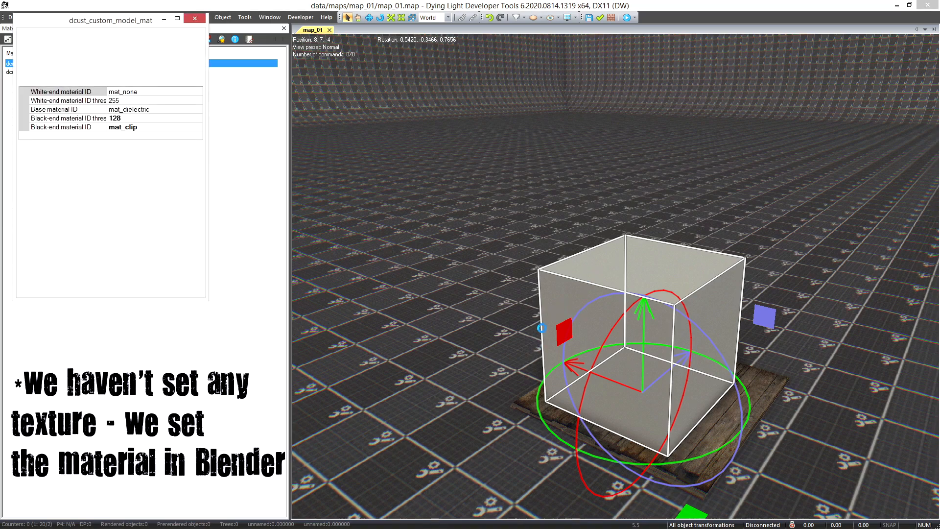
pyautogui.moveTo(139, 29); pyautogui.dragTo(343, 169)
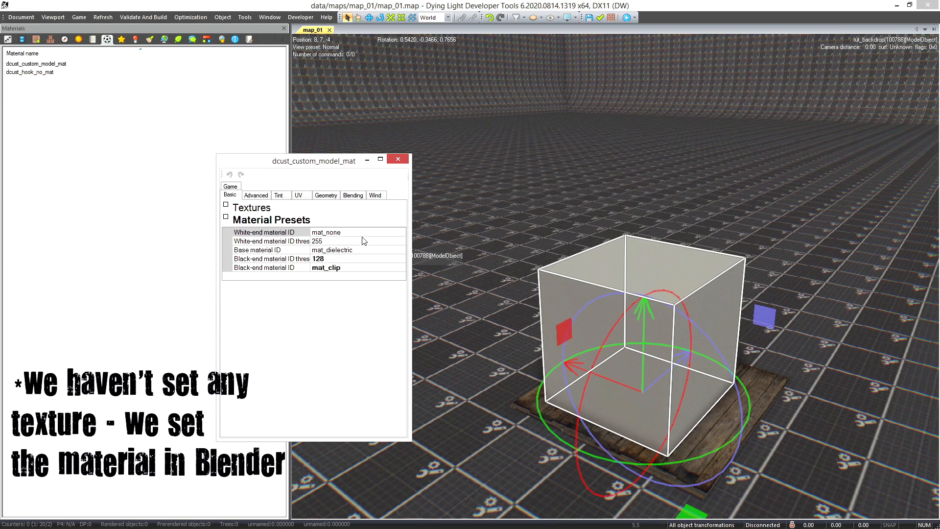
pyautogui.click(421, 318)
pyautogui.click(492, 327)
pyautogui.moveTo(410, 319); pyautogui.dragTo(479, 314)
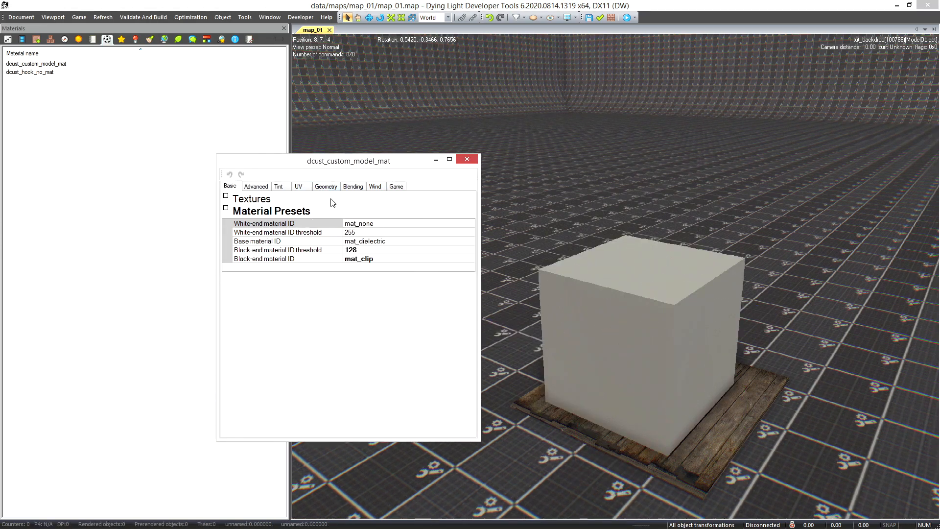
# Step: Enable User color 0 in the Instance tint settings of dcust_custom_model_mat and close the material editor
pyautogui.click(278, 188)
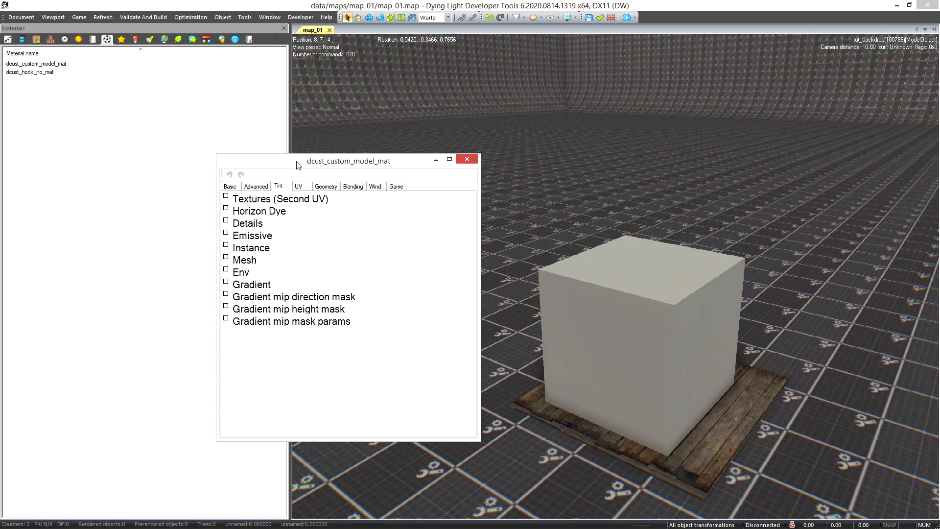
pyautogui.moveTo(294, 164); pyautogui.dragTo(278, 162)
pyautogui.click(210, 245)
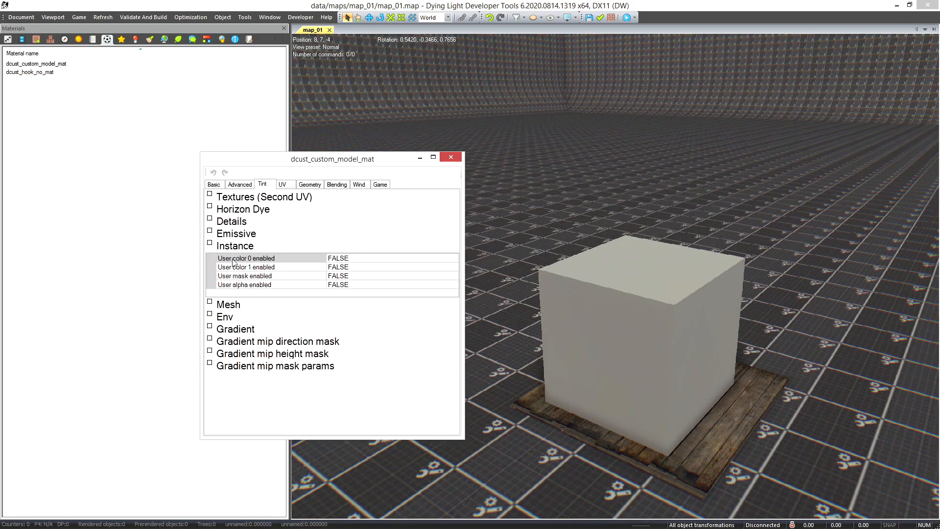
pyautogui.click(455, 258)
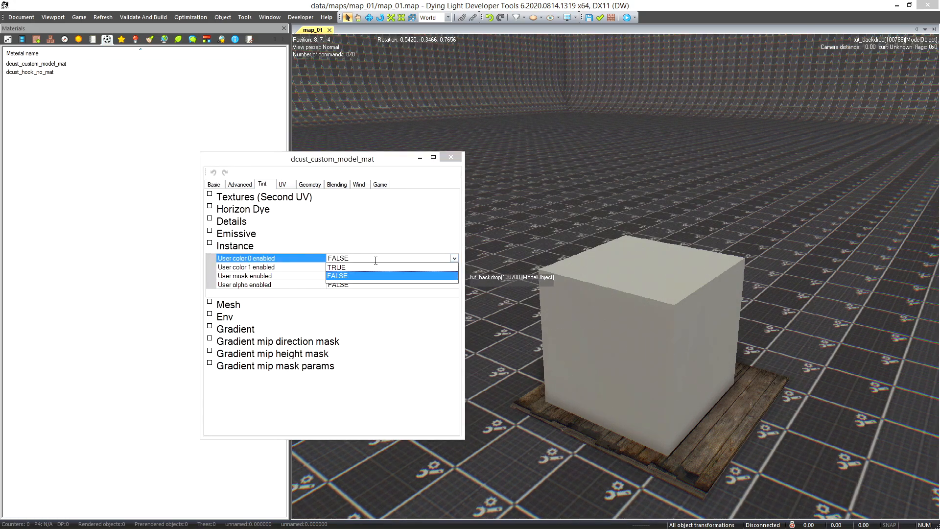
pyautogui.click(349, 268)
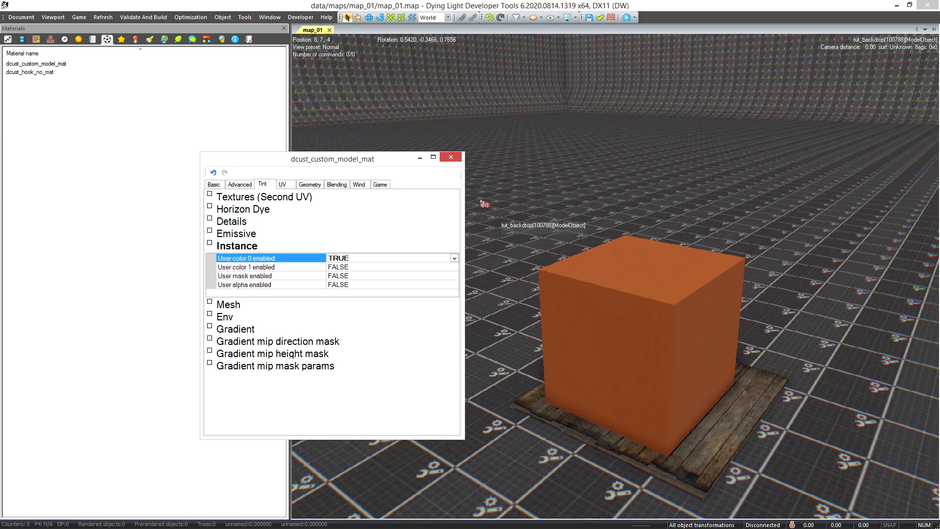
pyautogui.click(451, 158)
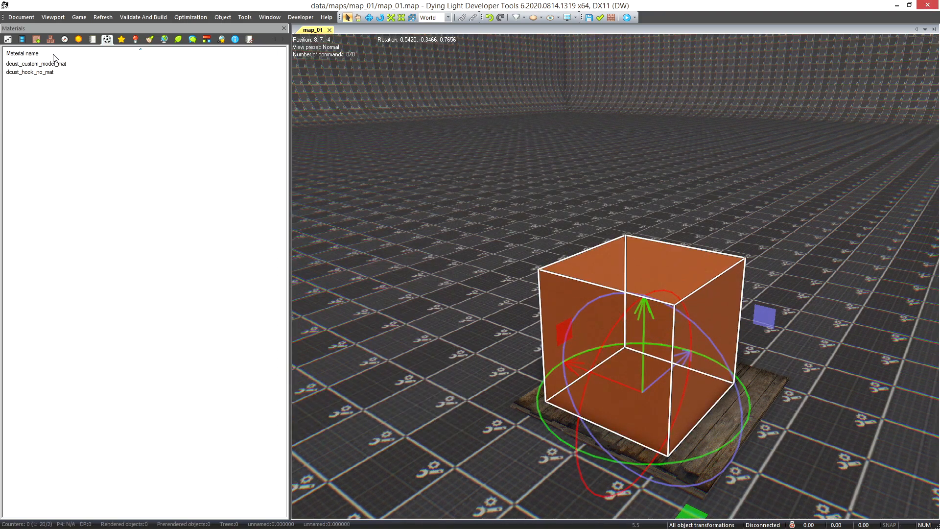
# Step: Change the custom cube's mesh Color 0 to blue (0, 128, 255), trying red first
pyautogui.click(7, 39)
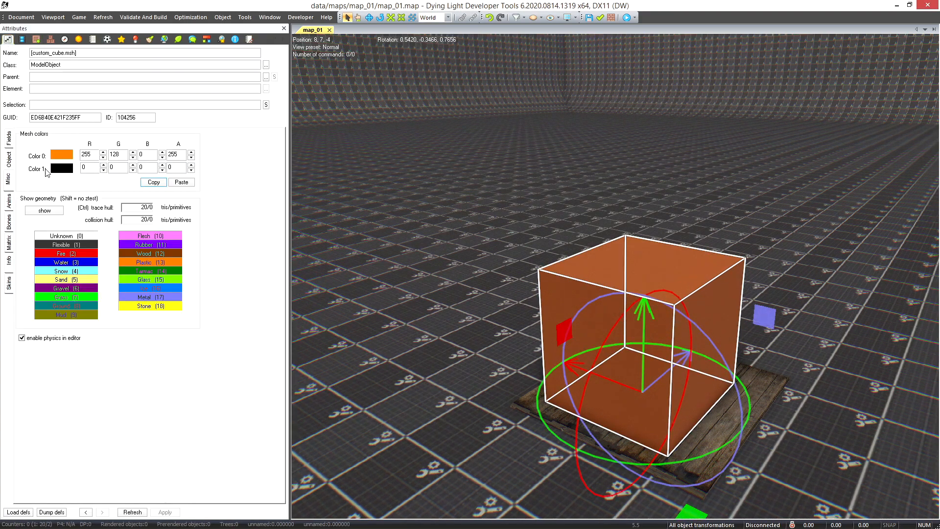
pyautogui.click(61, 155)
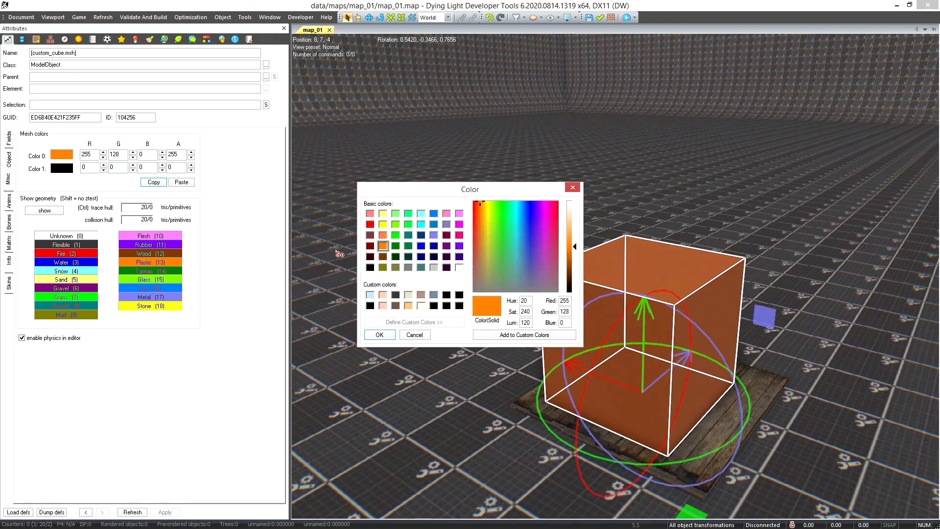
pyautogui.click(370, 224)
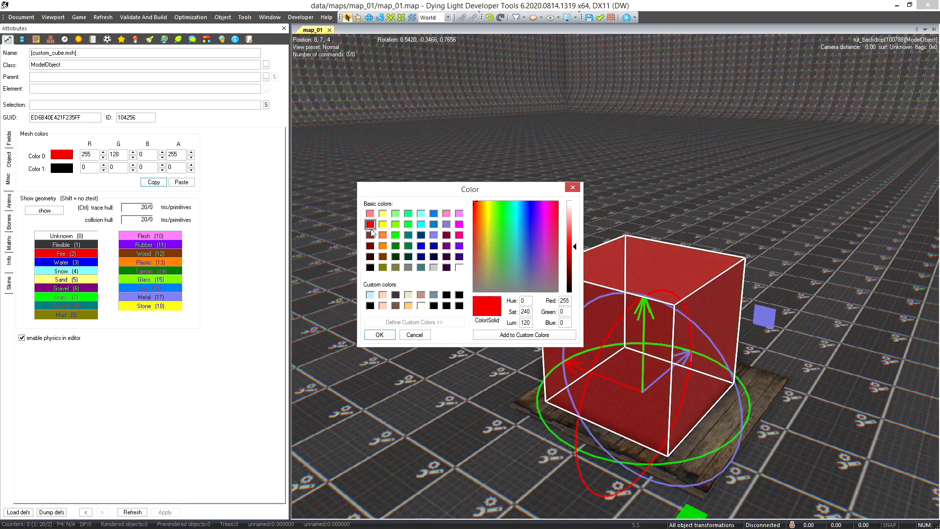
pyautogui.click(434, 215)
pyautogui.click(378, 339)
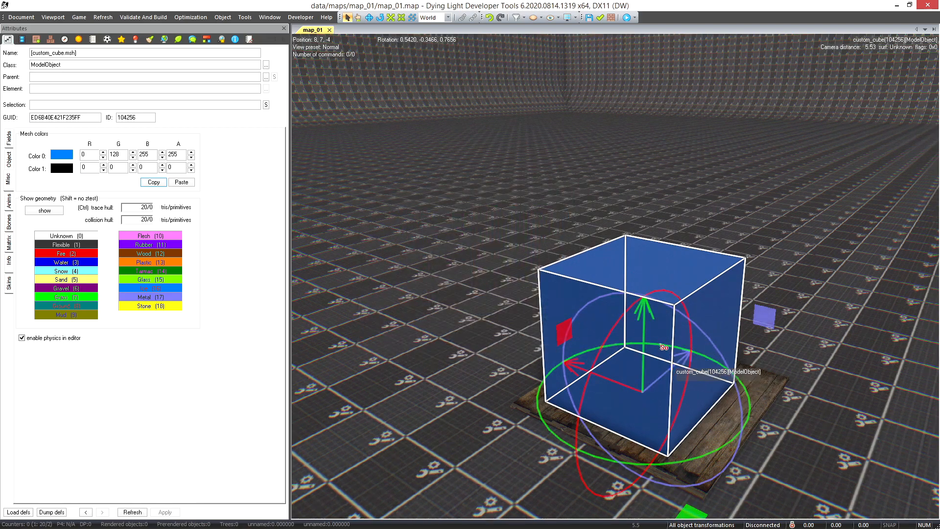
# Step: Duplicate the blue custom cube and delete the copy, leaving only the original on the wooden platform
pyautogui.moveTo(637, 343); pyautogui.dragTo(624, 346, button='middle')
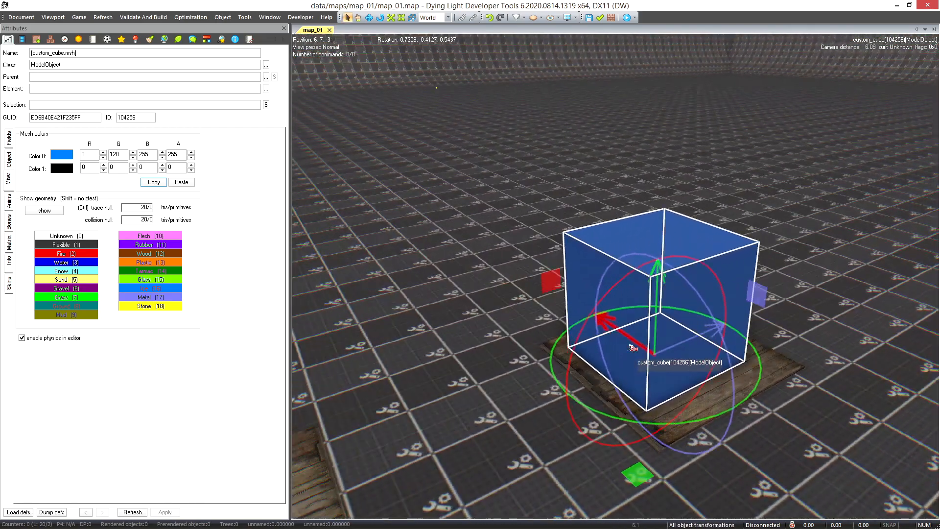
pyautogui.keyDown('shift'); pyautogui.moveTo(684, 345); pyautogui.dragTo(573, 378); pyautogui.keyUp('shift')
pyautogui.press('Delete')
pyautogui.moveTo(638, 349); pyautogui.dragTo(684, 329, button='middle')
pyautogui.scroll(-3, 685, 329)
pyautogui.scroll(-2, 685, 329)
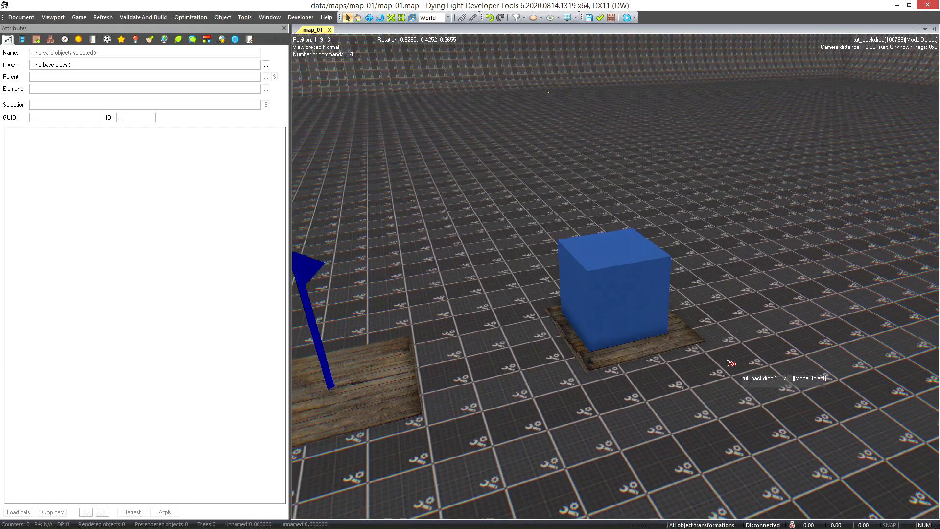
# Step: Select the blue cube, place a copy beside it along its blue axis, and delete that copy
pyautogui.moveTo(730, 329)
pyautogui.mouseDown(button='middle')
pyautogui.moveTo(730, 315)
pyautogui.moveTo(793, 319)
pyautogui.moveTo(724, 319)
pyautogui.moveTo(722, 333)
pyautogui.mouseUp(button='middle')
pyautogui.scroll(3, 731, 316)
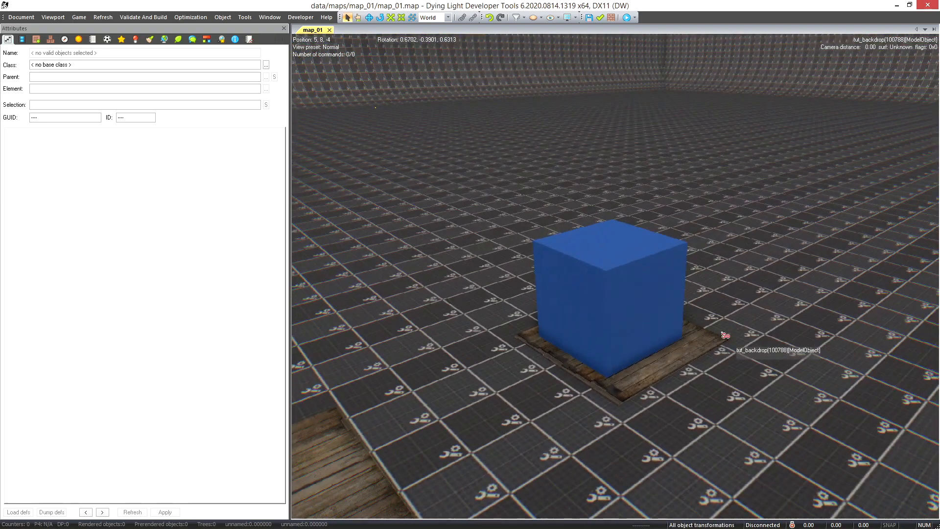
pyautogui.scroll(2, 742, 363)
pyautogui.moveTo(746, 351); pyautogui.dragTo(667, 396, button='right')
pyautogui.moveTo(700, 439); pyautogui.dragTo(623, 377, button='right')
pyautogui.scroll(-2, 635, 397)
pyautogui.click(621, 351)
pyautogui.scroll(2, 627, 377)
pyautogui.press('a')
pyautogui.press('s')
pyautogui.press('w')
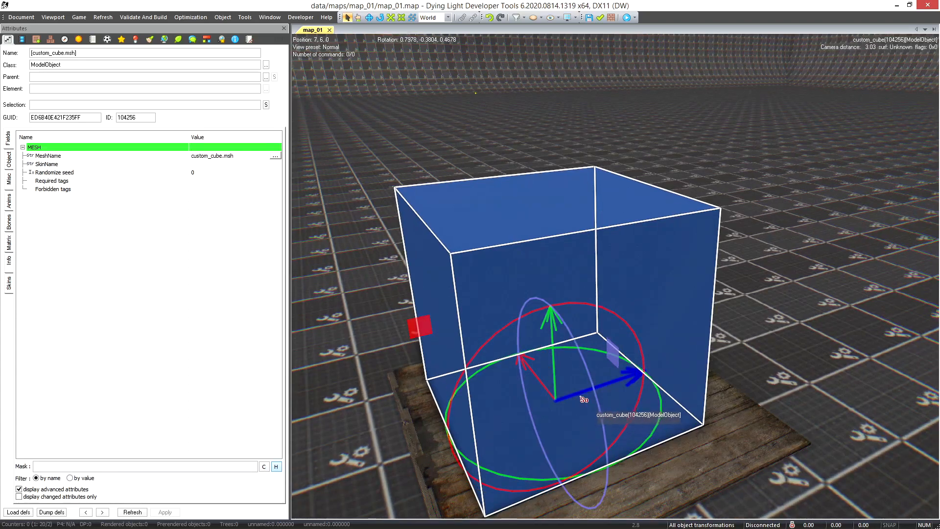
pyautogui.keyDown('shift'); pyautogui.moveTo(574, 398); pyautogui.dragTo(729, 354); pyautogui.keyUp('shift')
pyautogui.press('s')
pyautogui.moveTo(729, 354); pyautogui.dragTo(716, 368, button='right')
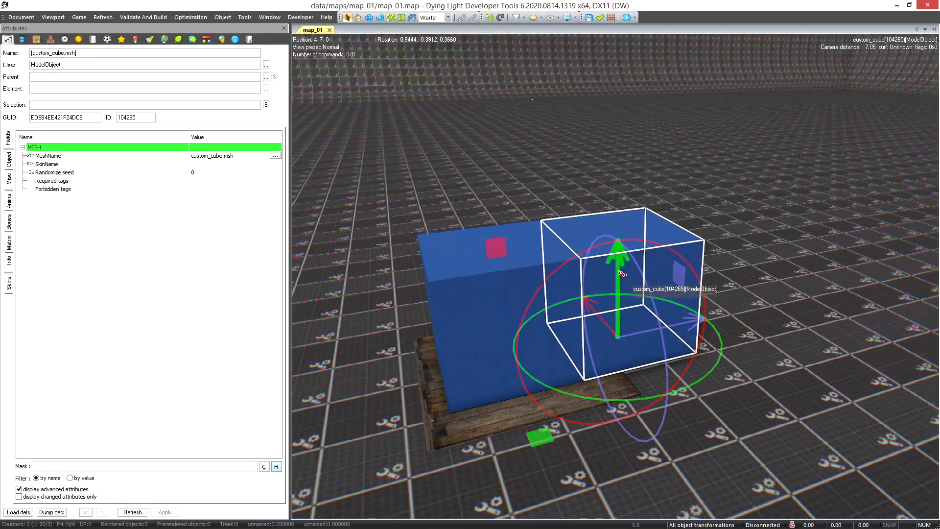
pyautogui.press('Delete')
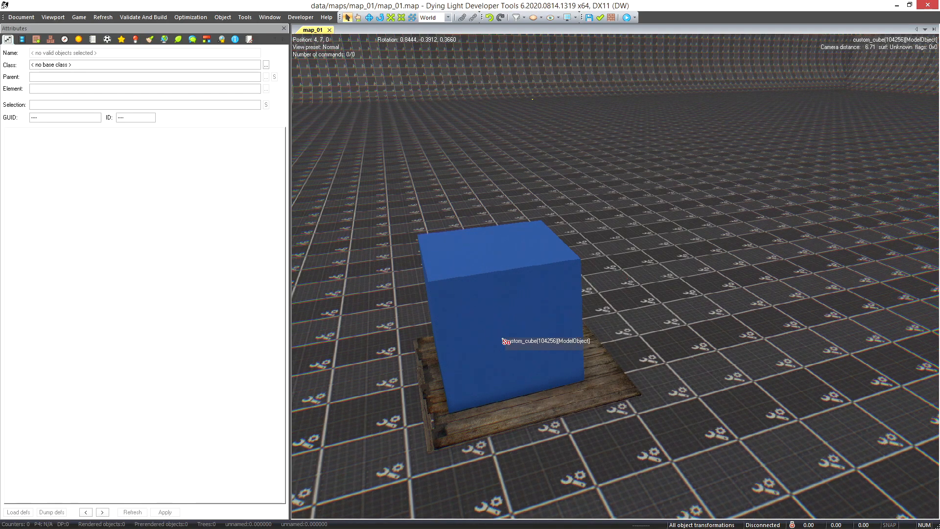
# Step: Select the original blue cube and examine it on the wooden platform from near and far
pyautogui.click(515, 302)
pyautogui.moveTo(648, 313); pyautogui.dragTo(649, 306, button='right')
pyautogui.press('w')
pyautogui.press('a')
pyautogui.press('s')
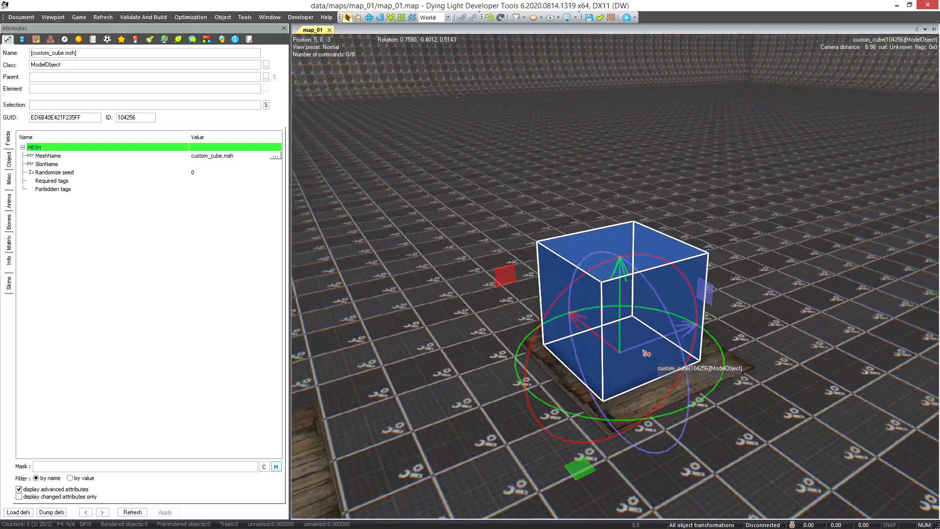
pyautogui.press('w')
pyautogui.press('d')
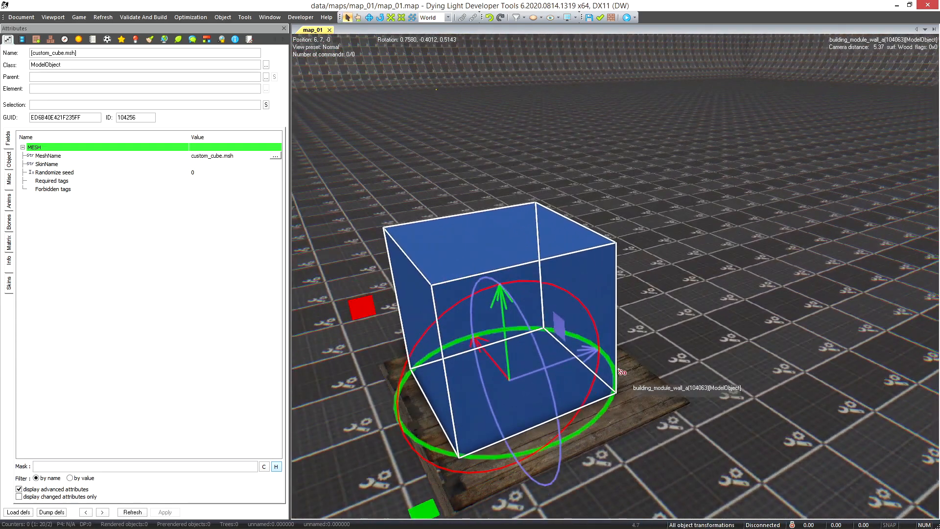
pyautogui.press('s')
pyautogui.press('a')
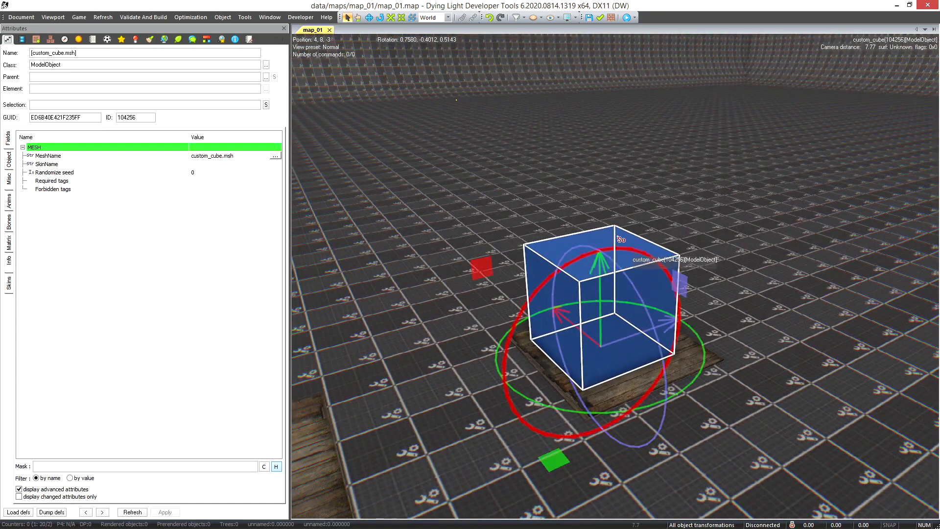
pyautogui.click(684, 234)
pyautogui.click(597, 329)
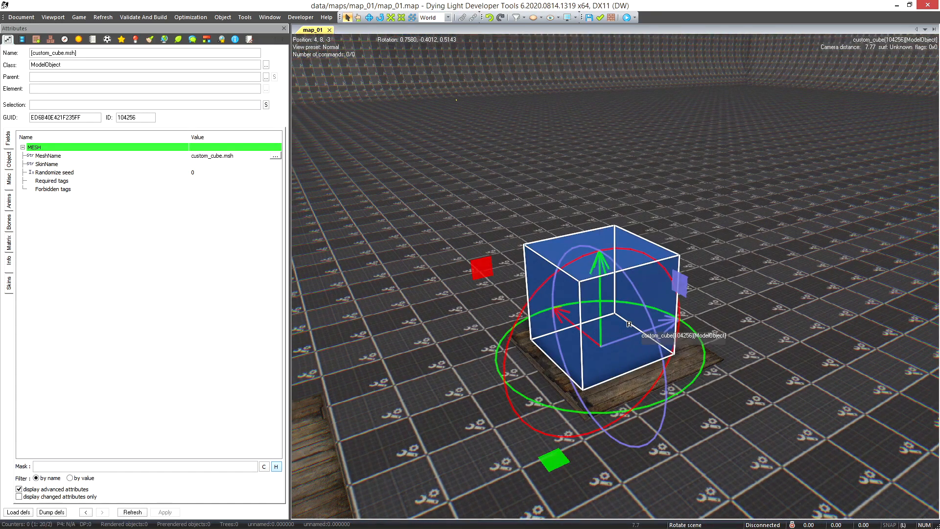
# Step: Duplicate the blue cube once more along its blue axis and remove the new copy
pyautogui.moveTo(628, 318); pyautogui.dragTo(626, 319, button='right')
pyautogui.press('w')
pyautogui.press('d')
pyautogui.keyDown('shift'); pyautogui.moveTo(606, 324); pyautogui.dragTo(733, 293); pyautogui.keyUp('shift')
pyautogui.press('d')
pyautogui.moveTo(693, 351)
pyautogui.mouseDown(button='right')
pyautogui.moveTo(674, 349)
pyautogui.moveTo(672, 338)
pyautogui.mouseUp(button='right')
pyautogui.press('Delete')
# Step: Reselect the remaining custom cube and set its mesh Color 0 to dark teal (64, 128, 128)
pyautogui.click(563, 290)
pyautogui.moveTo(602, 355); pyautogui.dragTo(608, 315, button='right')
pyautogui.press('a')
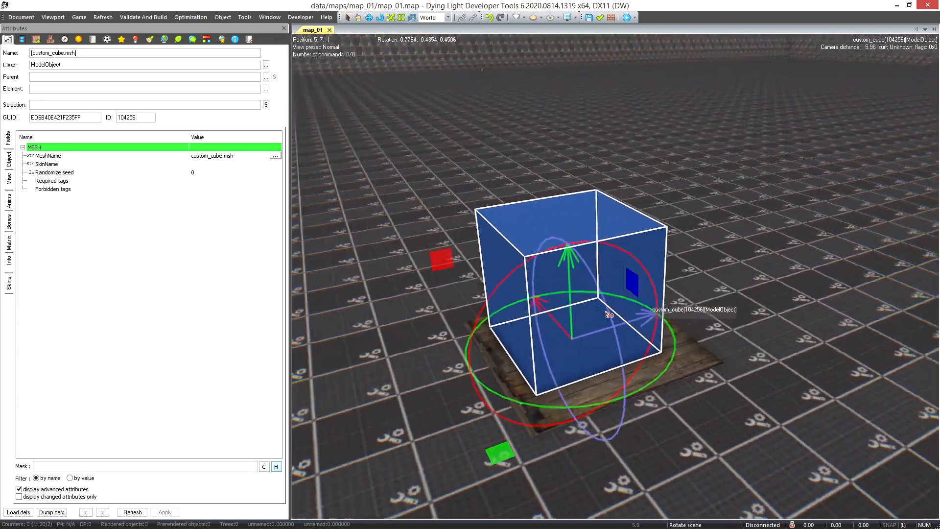
pyautogui.press('a')
pyautogui.moveTo(631, 378); pyautogui.dragTo(593, 343, button='right')
pyautogui.press('w')
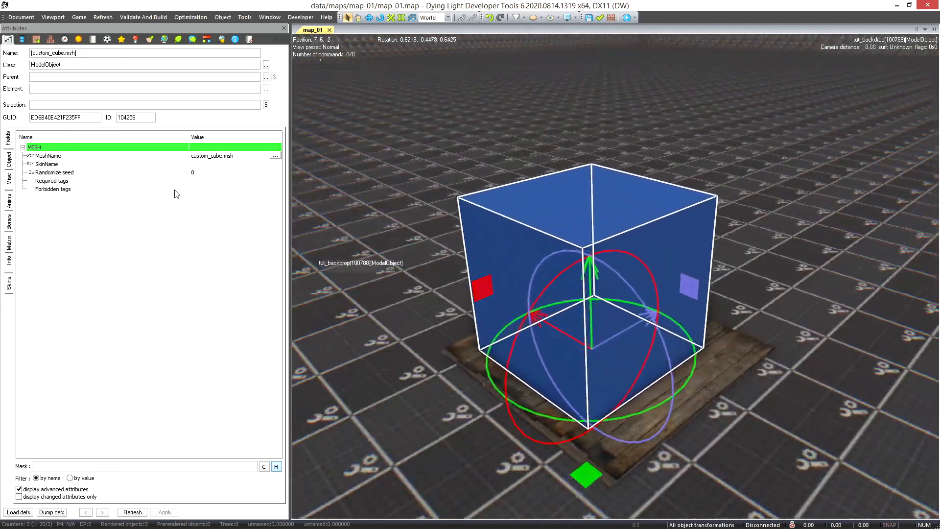
pyautogui.click(8, 183)
pyautogui.click(69, 157)
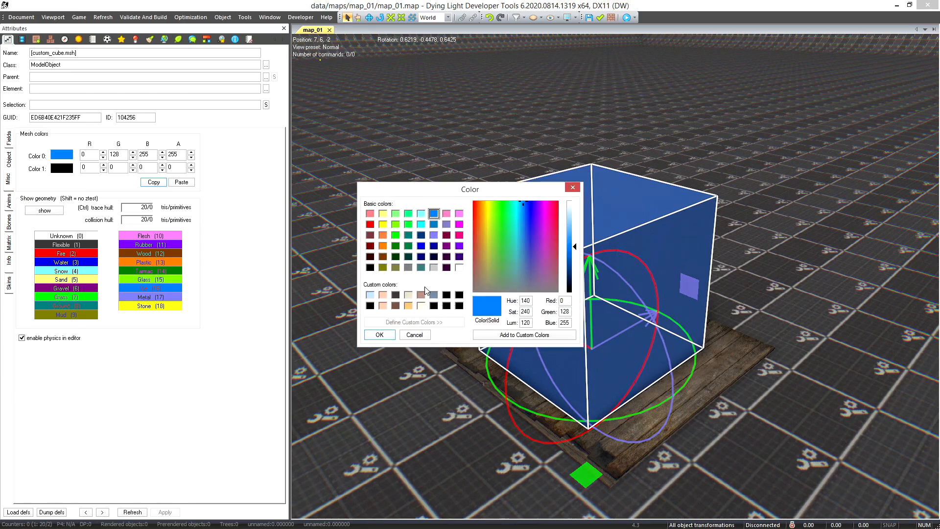
pyautogui.click(422, 268)
pyautogui.moveTo(468, 191); pyautogui.dragTo(375, 229)
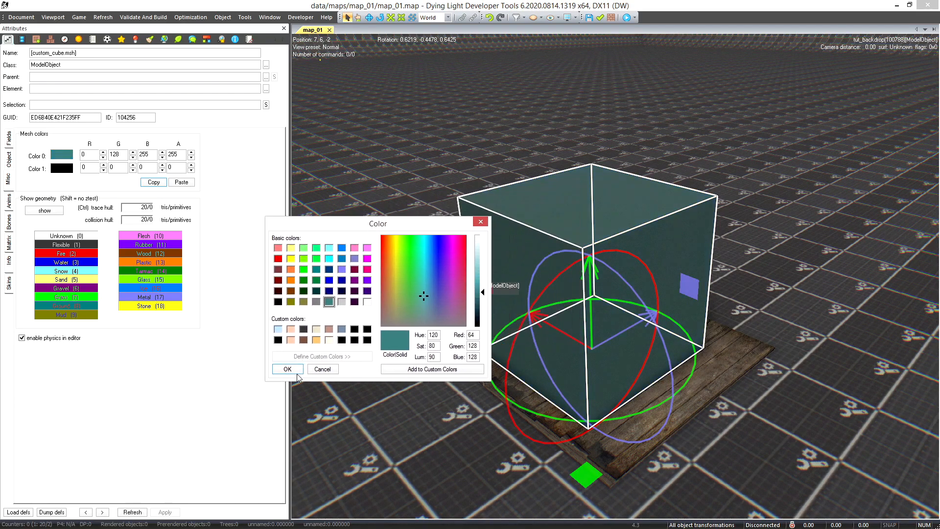
pyautogui.click(321, 369)
# Step: Set User color 0 enabled to FALSE in the cube's dcust_custom_model_mat material and close the editor
pyautogui.click(744, 260)
pyautogui.moveTo(744, 313); pyautogui.dragTo(496, 357, button='right')
pyautogui.press('d')
pyautogui.click(699, 315)
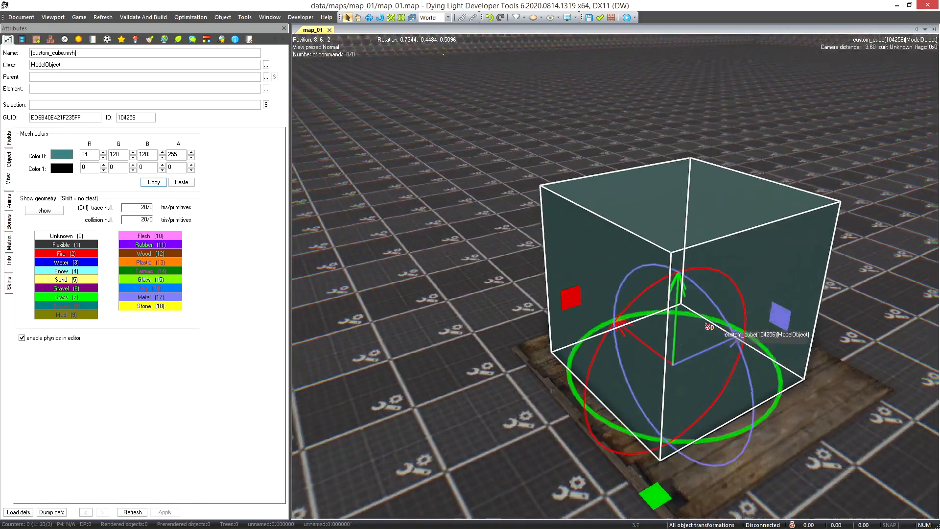
pyautogui.press('s')
pyautogui.press('w')
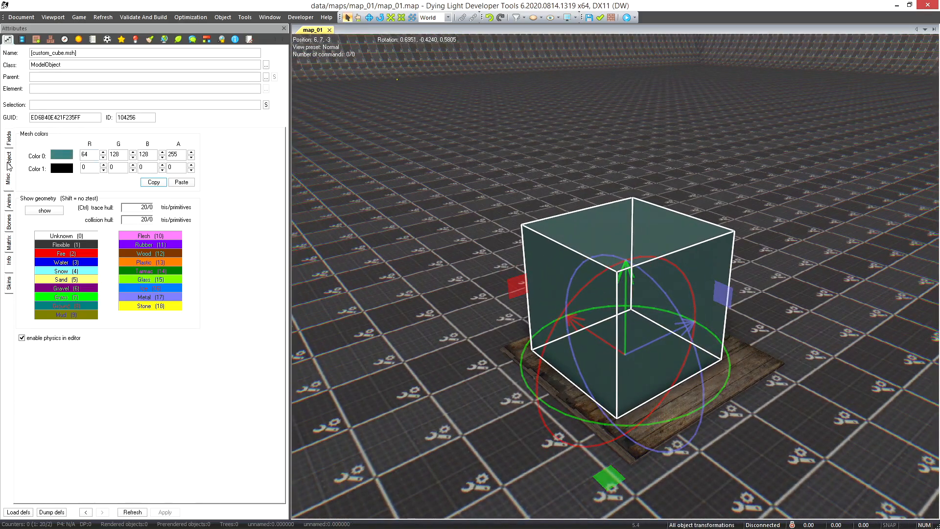
pyautogui.click(108, 40)
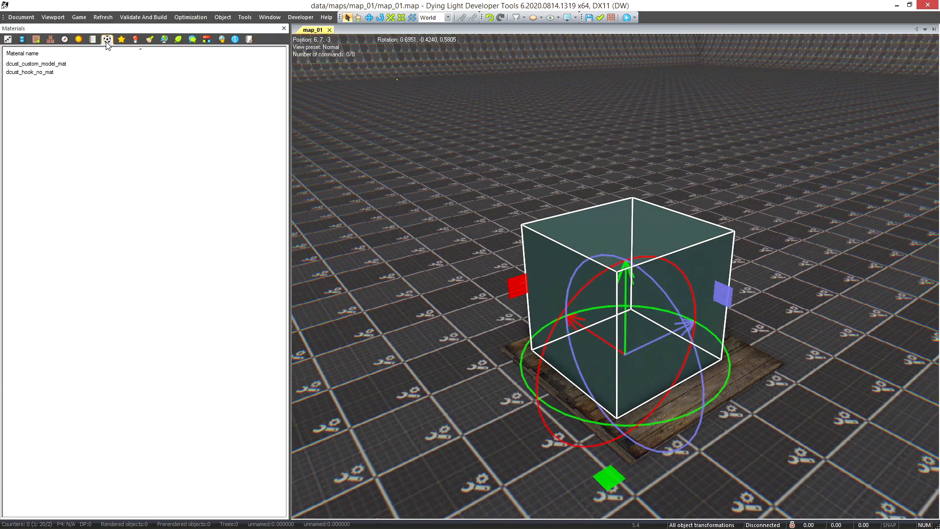
pyautogui.doubleClick(42, 65)
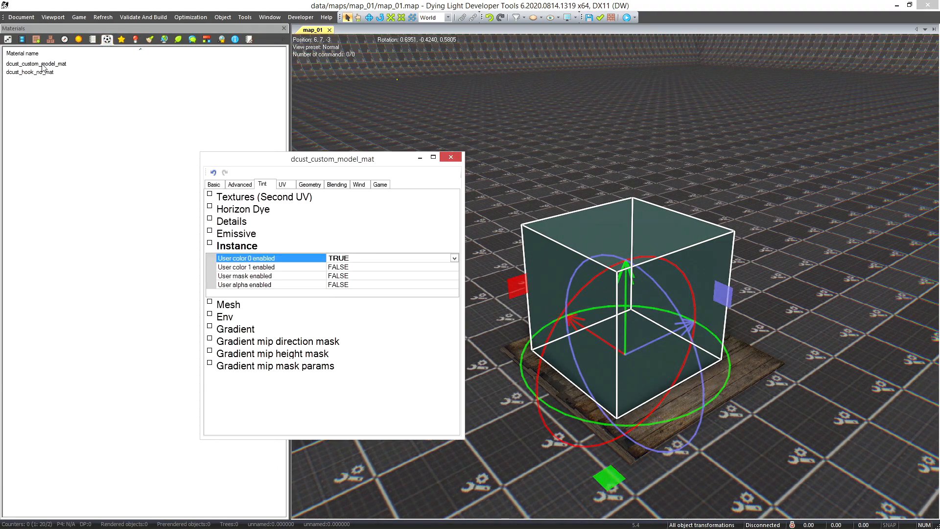
pyautogui.click(455, 258)
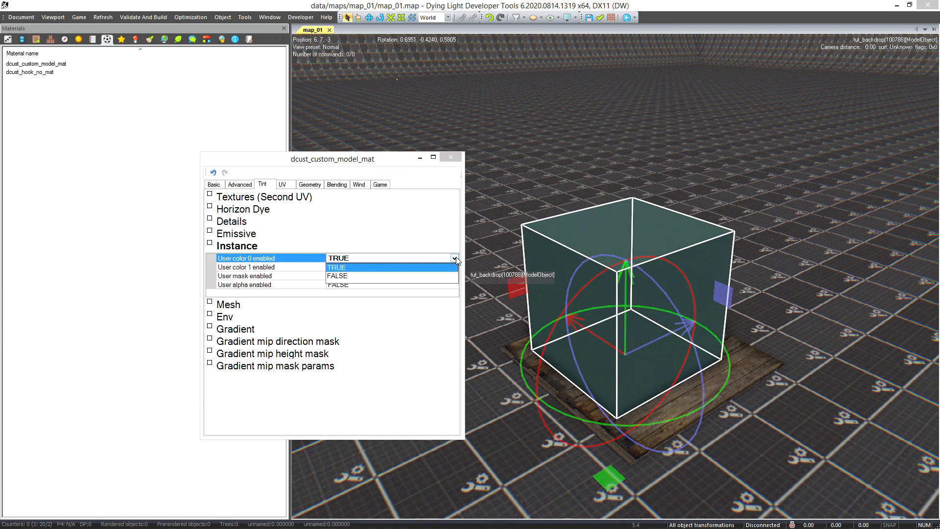
pyautogui.click(342, 276)
pyautogui.click(450, 157)
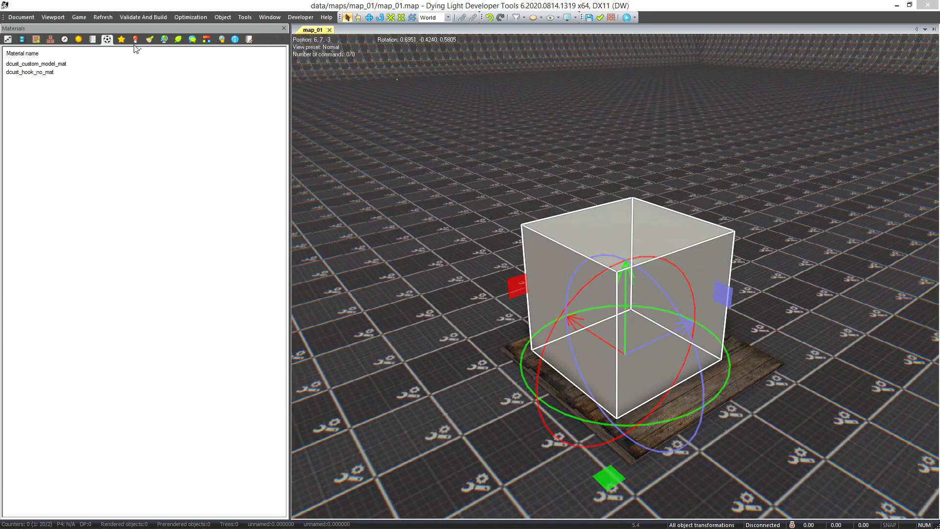
# Step: Open the dcust_custom_model_mat material, show its basic textures and open the image picker for the Difusse texture
pyautogui.doubleClick(34, 64)
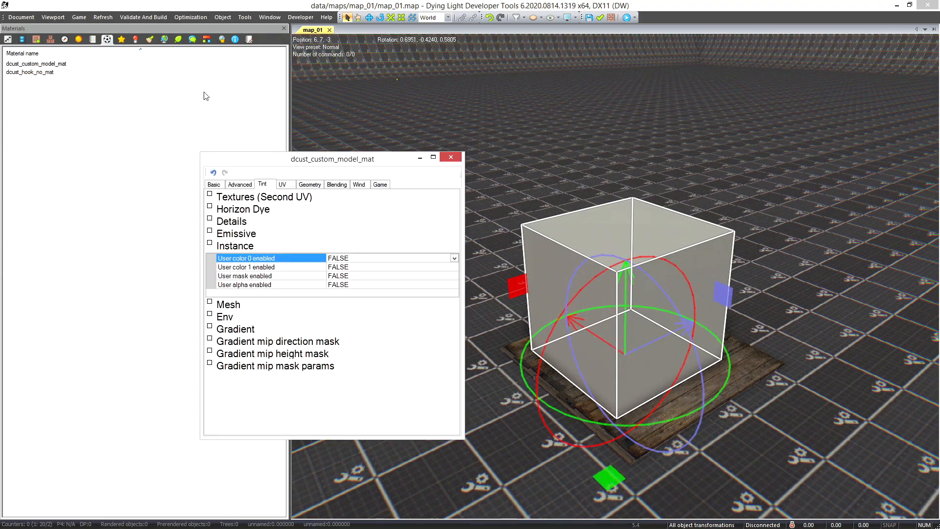
pyautogui.moveTo(250, 158); pyautogui.dragTo(241, 145)
pyautogui.click(232, 157)
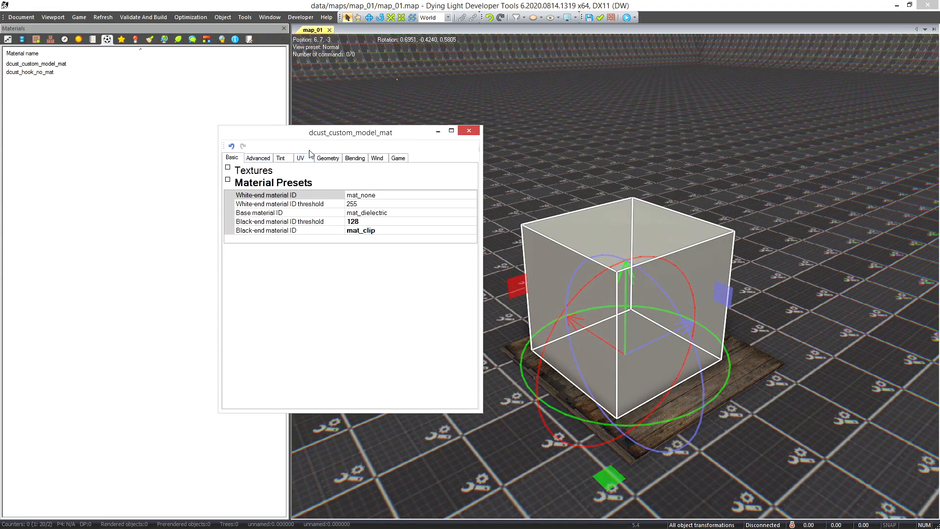
pyautogui.moveTo(351, 132); pyautogui.dragTo(311, 132)
pyautogui.moveTo(550, 256); pyautogui.dragTo(608, 256, button='middle')
pyautogui.scroll(1, 550, 256)
pyautogui.scroll(-1, 439, 235)
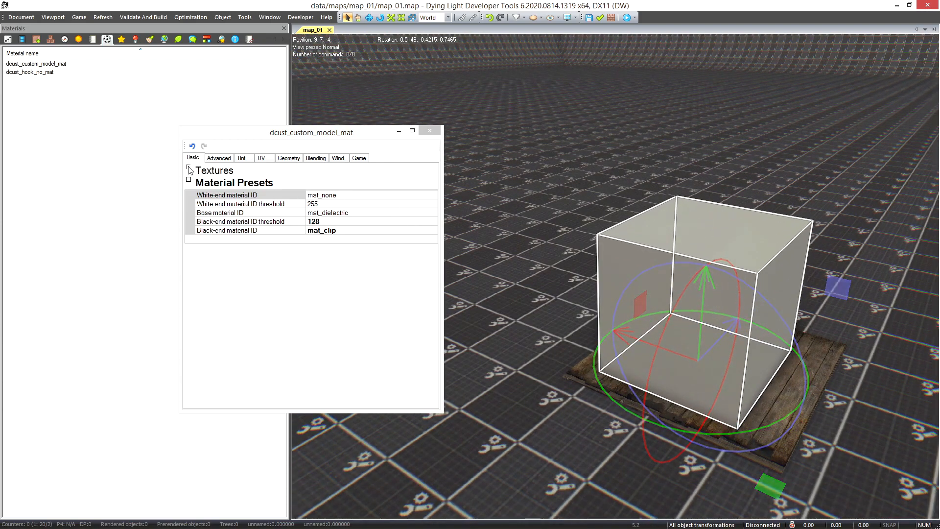
pyautogui.click(205, 175)
pyautogui.doubleClick(428, 184)
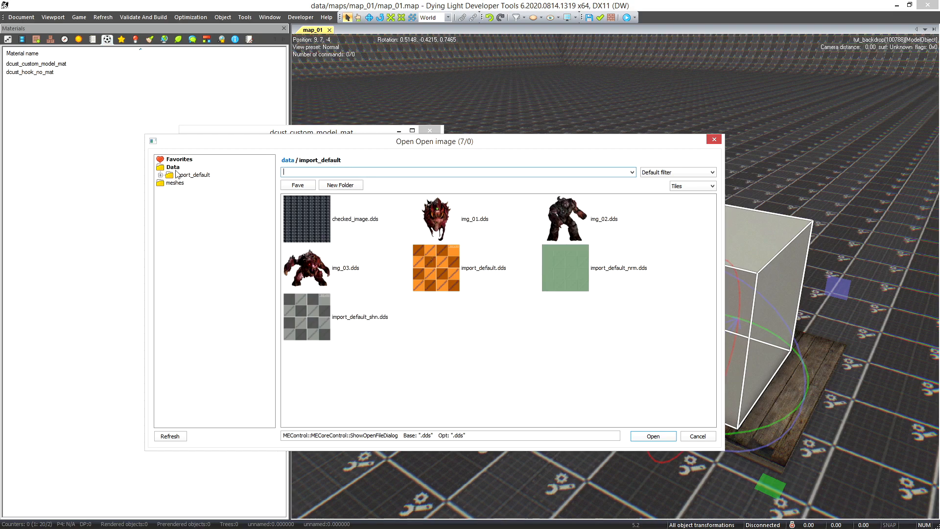
# Step: Switch to the custom_models folder in File Explorer and open img_01.png in paint.net
pyautogui.hotkey('alt', 'Tab')
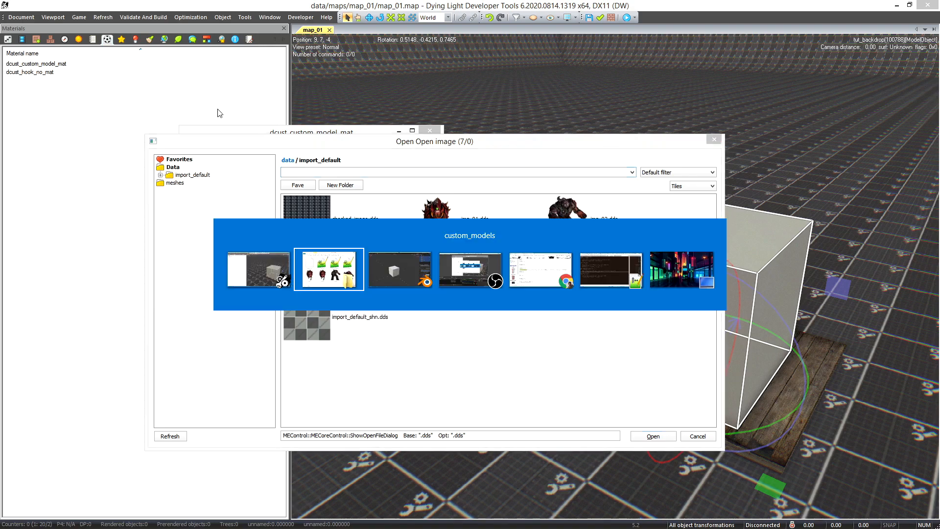
pyautogui.moveTo(811, 351); pyautogui.dragTo(447, 348)
pyautogui.click(597, 427)
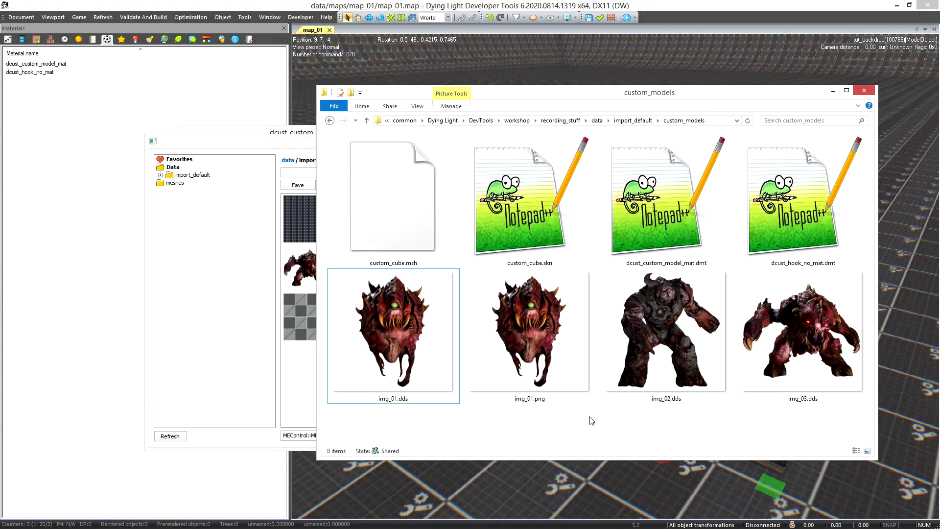
pyautogui.click(496, 365)
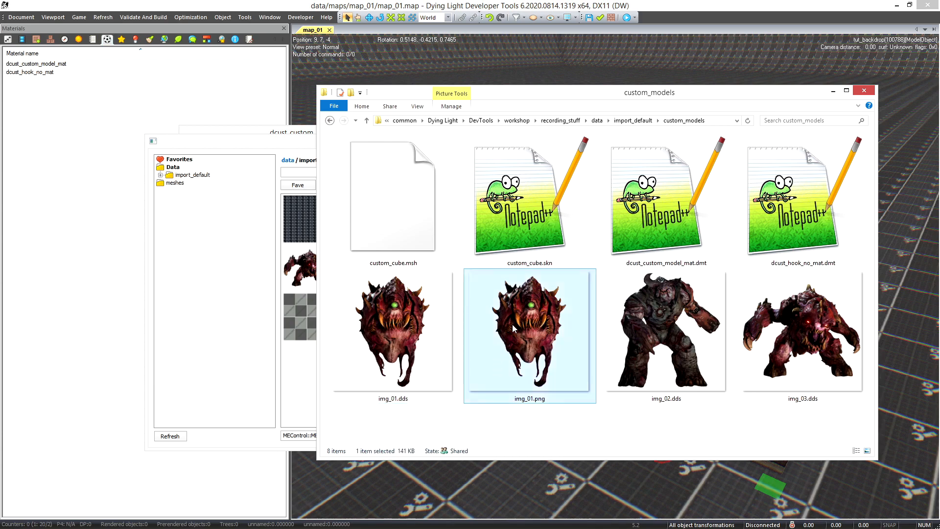
pyautogui.rightClick(647, 352)
pyautogui.click(533, 357)
pyautogui.rightClick(533, 357)
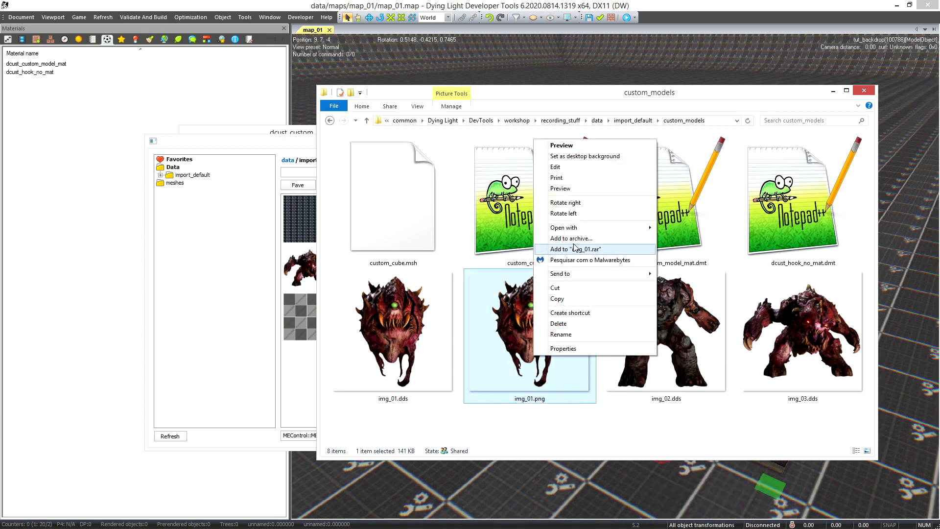
pyautogui.moveTo(575, 230)
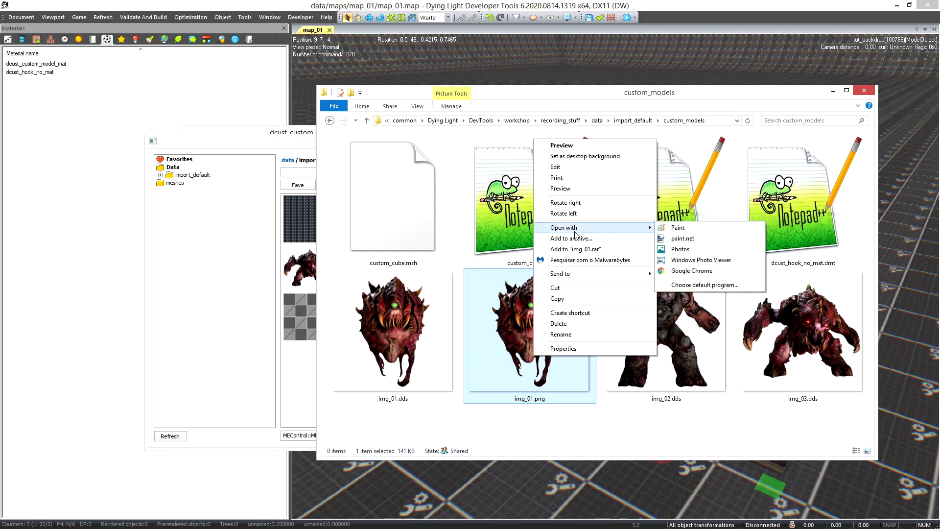
pyautogui.click(686, 239)
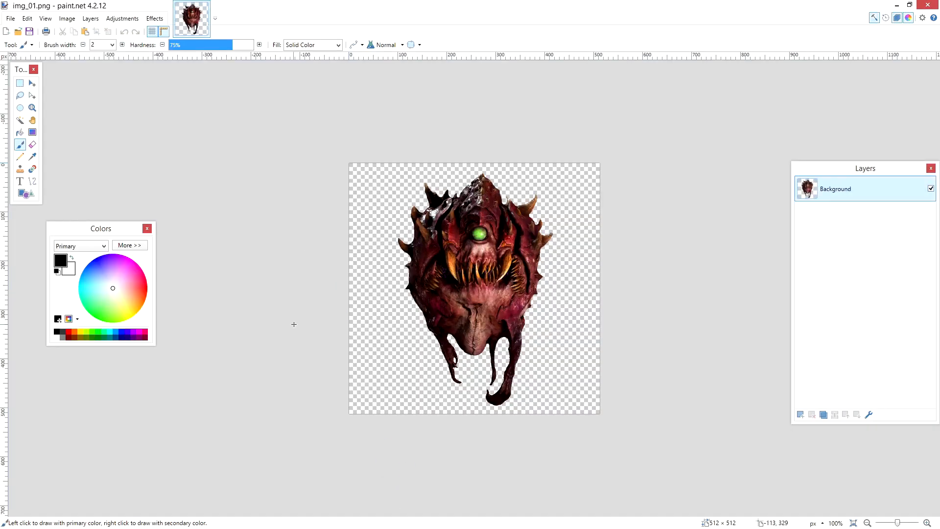
# Step: Save the image as DirectDraw Surface file img_01.dds with BC3 (Linear, DXT5) and mip maps generated, replacing the existing file
pyautogui.click(11, 19)
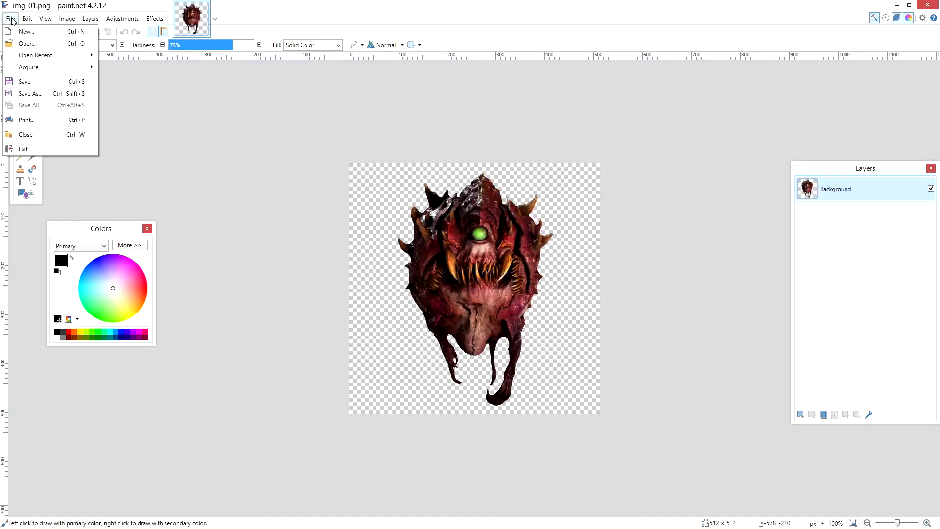
pyautogui.click(30, 94)
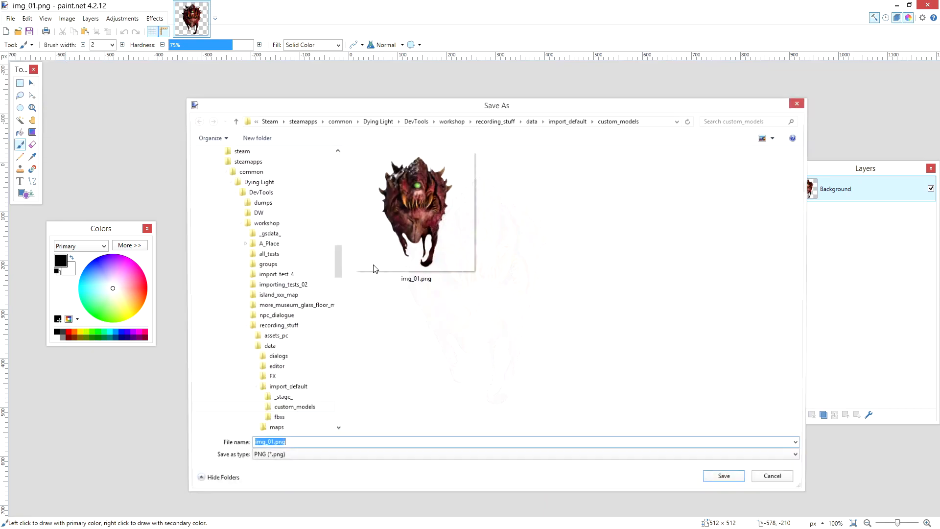
pyautogui.click(289, 456)
pyautogui.click(314, 437)
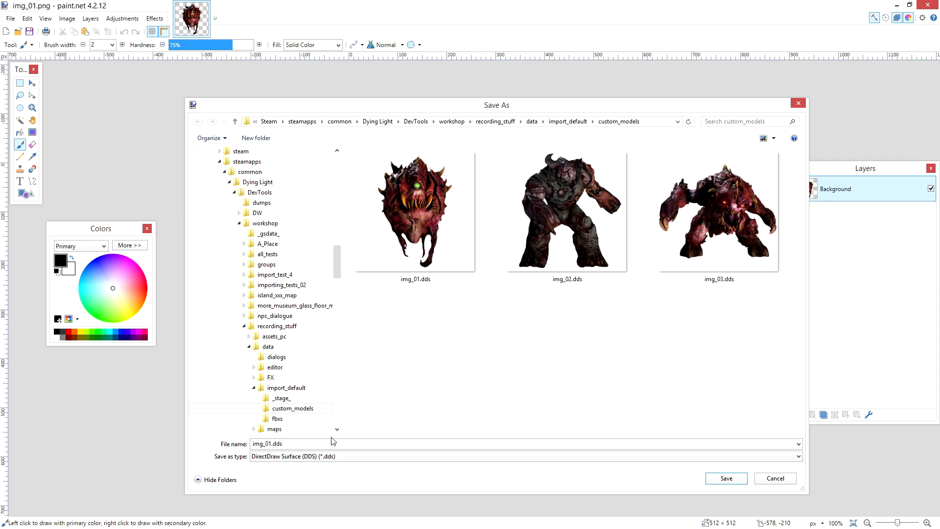
pyautogui.click(727, 478)
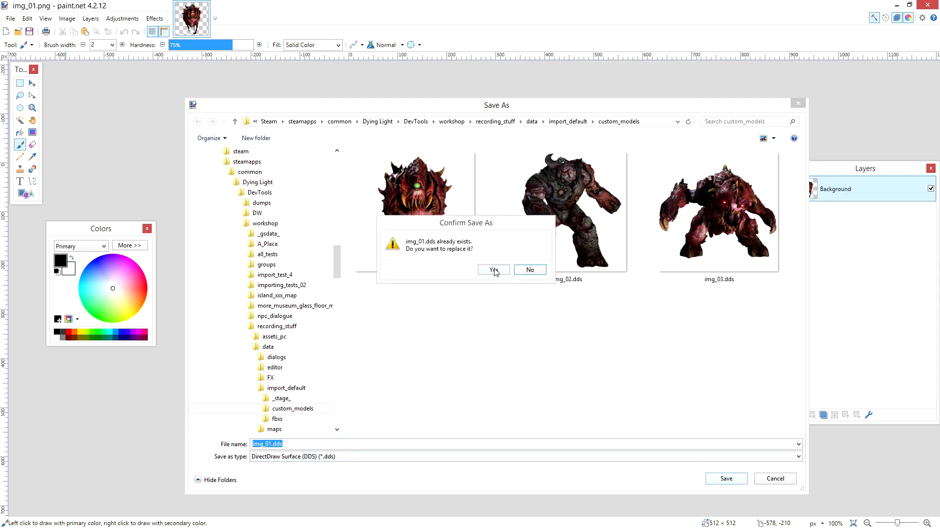
pyautogui.click(483, 326)
pyautogui.moveTo(356, 110); pyautogui.dragTo(419, 101)
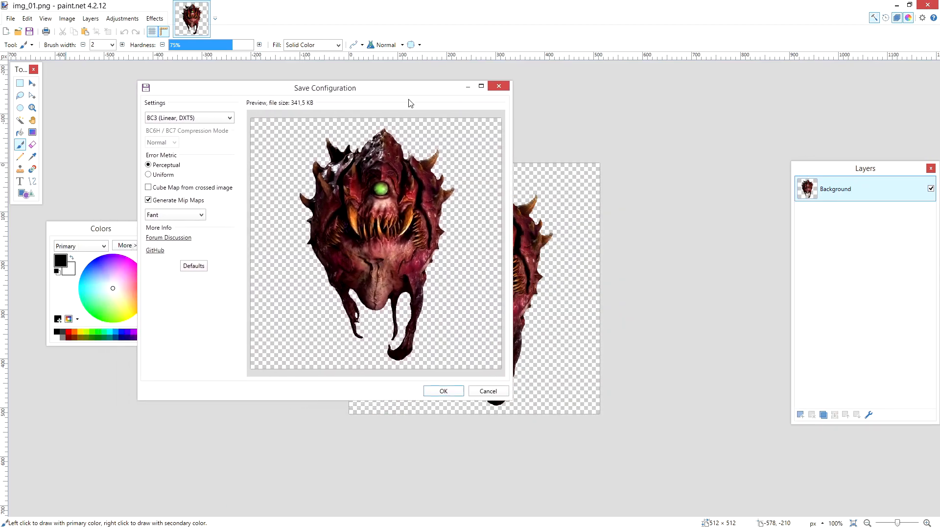
pyautogui.click(186, 118)
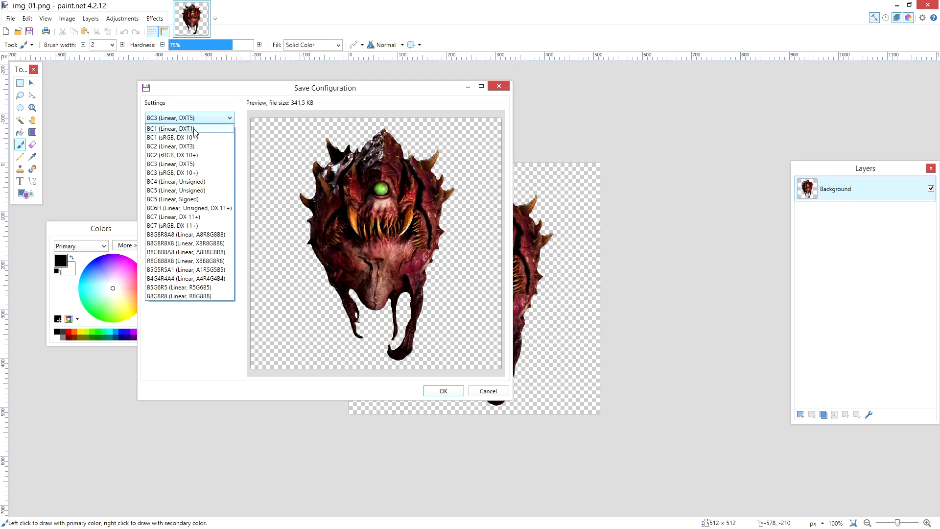
pyautogui.click(200, 98)
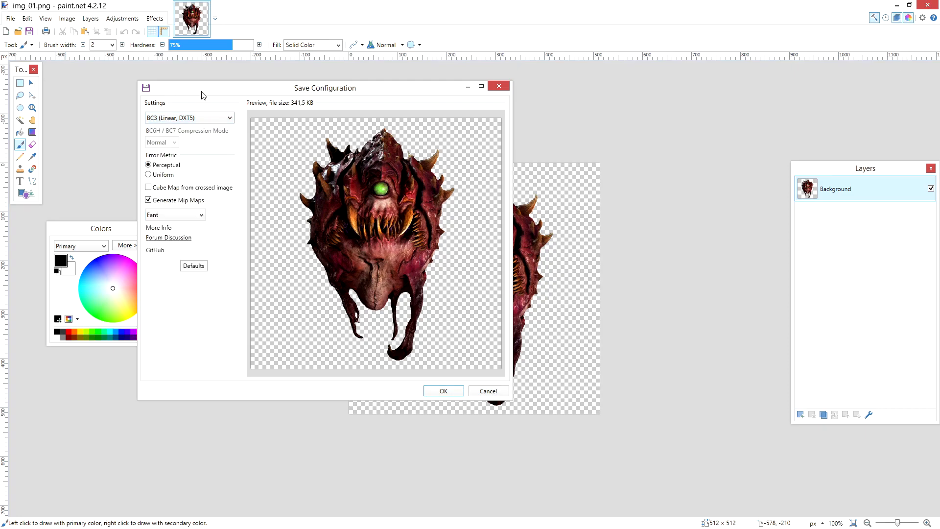
pyautogui.moveTo(200, 93); pyautogui.dragTo(212, 90)
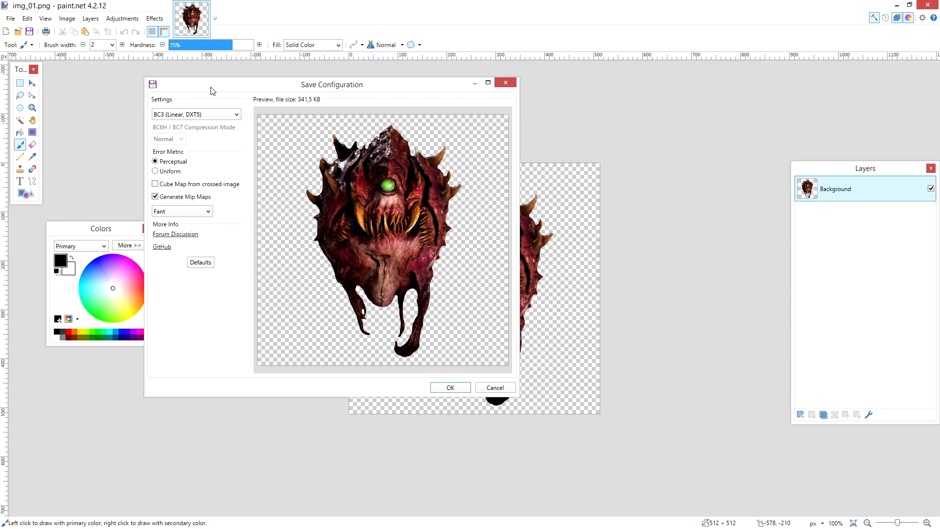
pyautogui.click(450, 388)
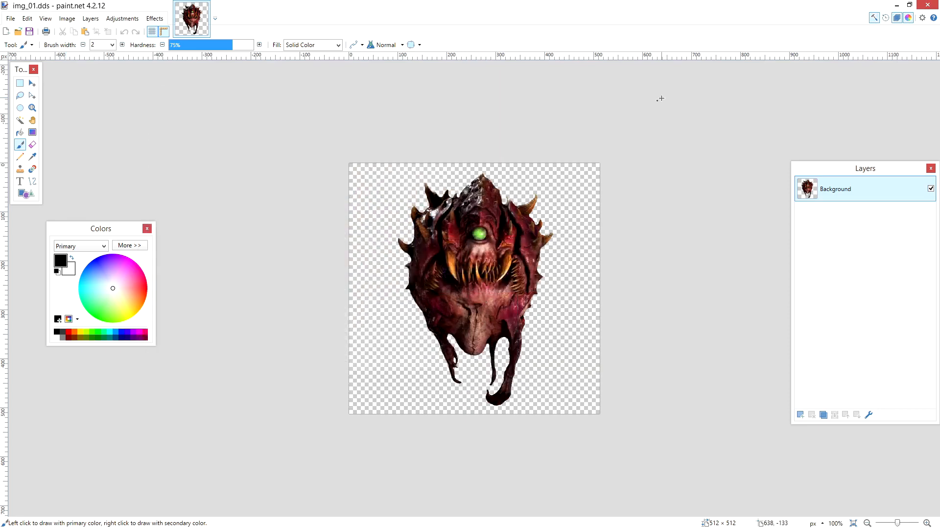
# Step: Close paint.net and delete img_01.png from the custom_models folder
pyautogui.click(925, 4)
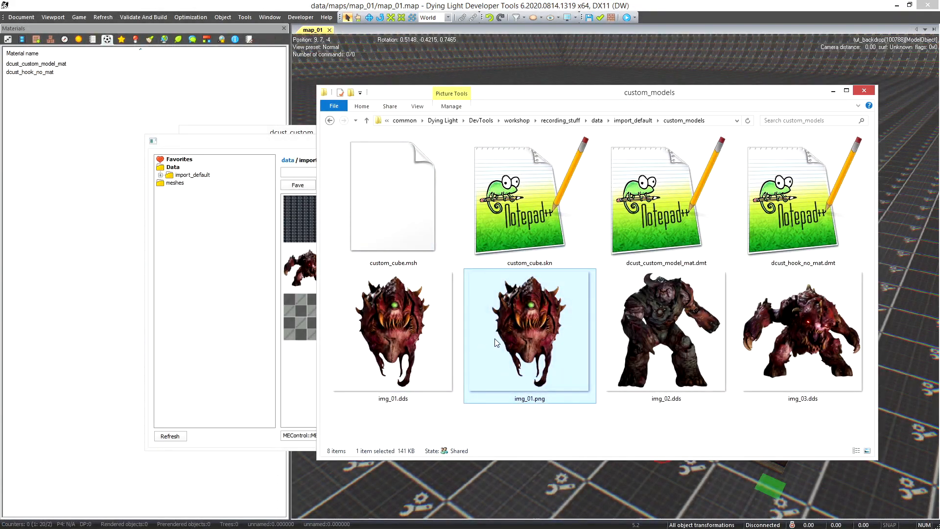
pyautogui.press('Delete')
pyautogui.moveTo(747, 411); pyautogui.dragTo(411, 337)
pyautogui.click(740, 338)
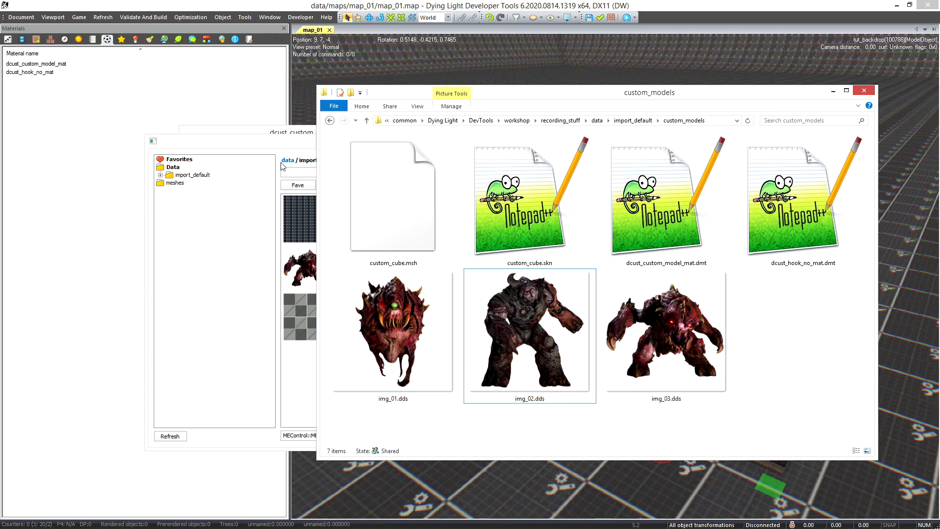
# Step: Return to Dying Light Developer Tools, close the image picker without choosing a file and run a refresh
pyautogui.moveTo(288, 147); pyautogui.dragTo(273, 147)
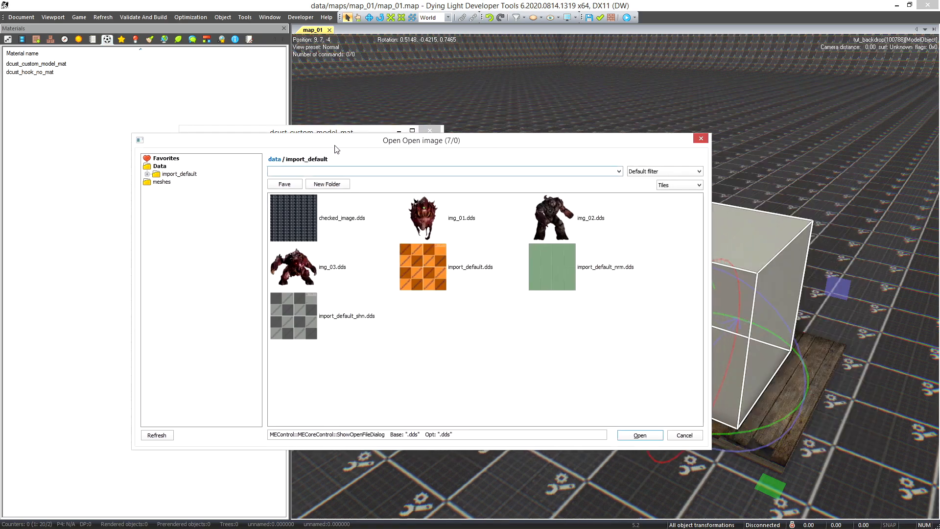
pyautogui.click(700, 138)
pyautogui.click(110, 13)
pyautogui.click(107, 27)
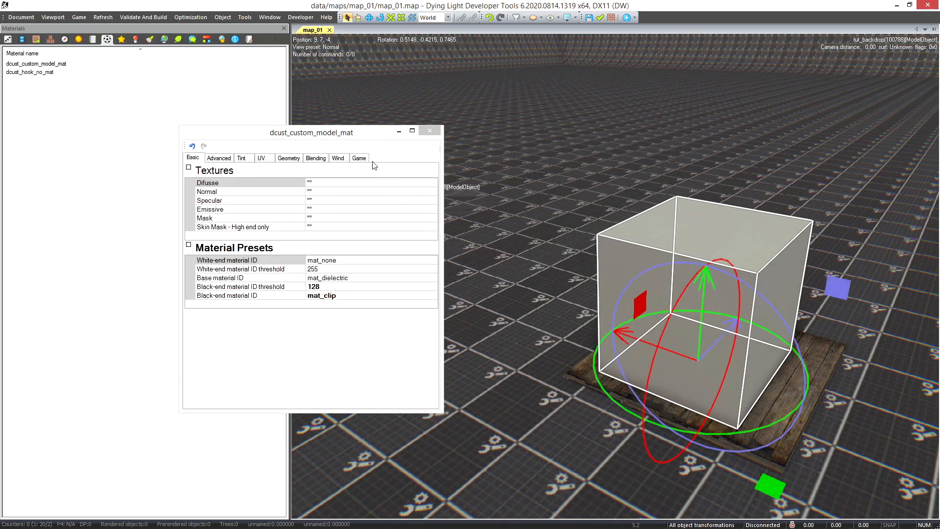
# Step: Assign img_01.dds as the Difusse texture of the dcust_custom_model_mat material
pyautogui.hotkey('alt', 'Tab')
pyautogui.moveTo(290, 134); pyautogui.dragTo(240, 130)
pyautogui.moveTo(297, 129); pyautogui.dragTo(368, 130)
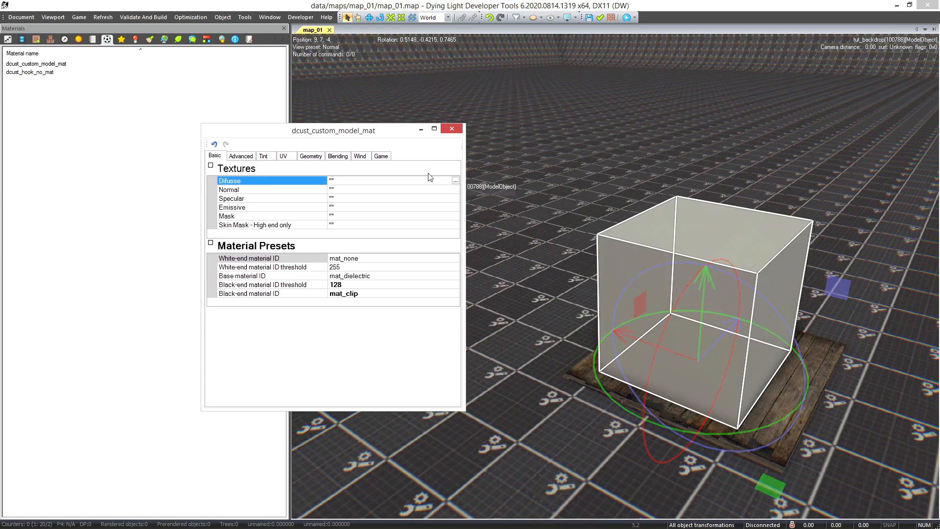
pyautogui.click(457, 181)
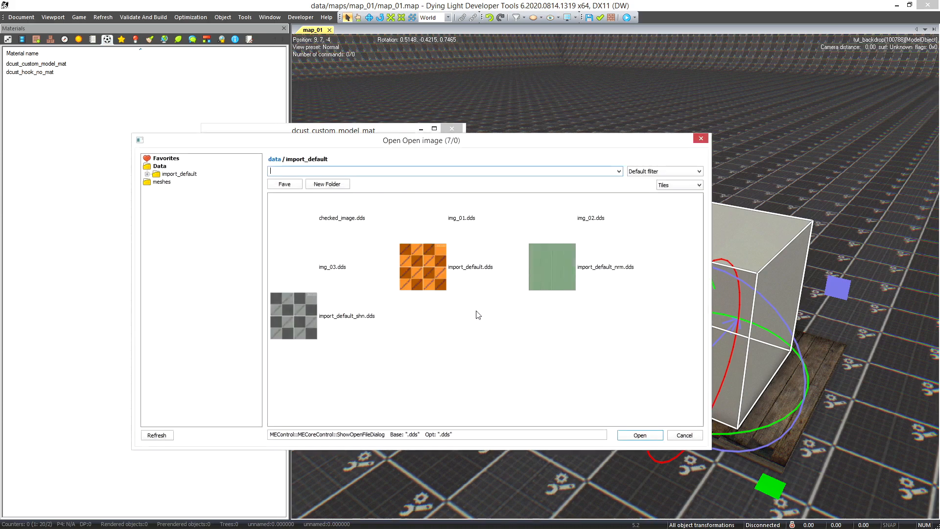
pyautogui.doubleClick(437, 222)
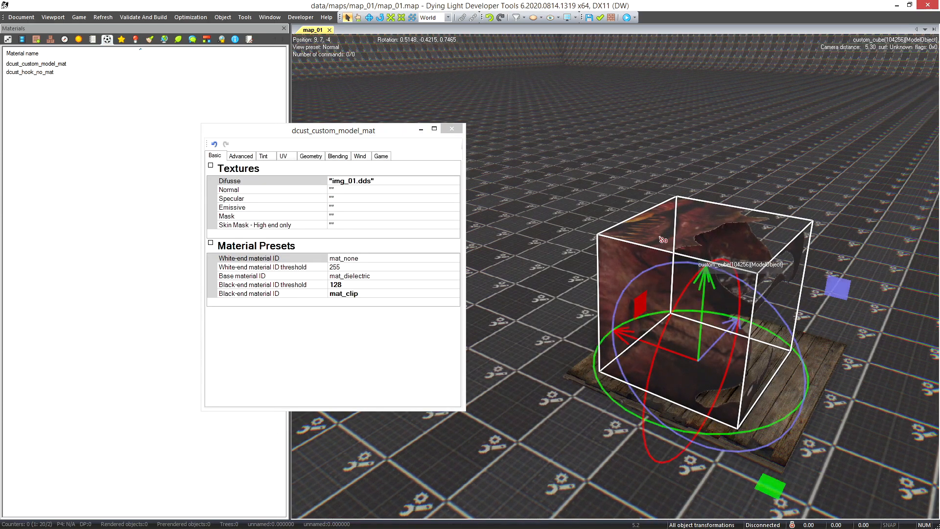
# Step: Close the material editor and examine the textured cube from near and far
pyautogui.click(452, 129)
pyautogui.moveTo(483, 151); pyautogui.dragTo(568, 146, button='right')
pyautogui.press('w')
pyautogui.moveTo(705, 261); pyautogui.dragTo(713, 278, button='right')
pyautogui.press('s')
pyautogui.moveTo(668, 344); pyautogui.dragTo(671, 343, button='right')
pyautogui.press('w')
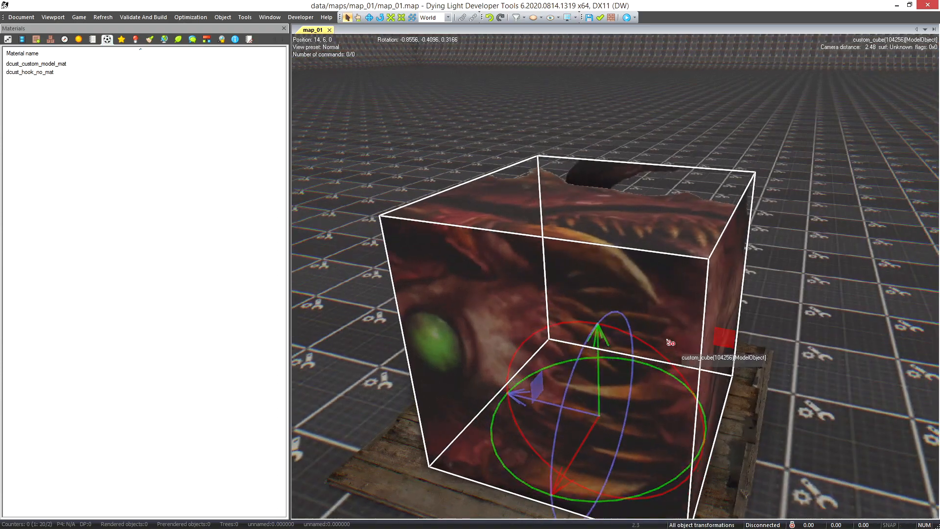
pyautogui.press('s')
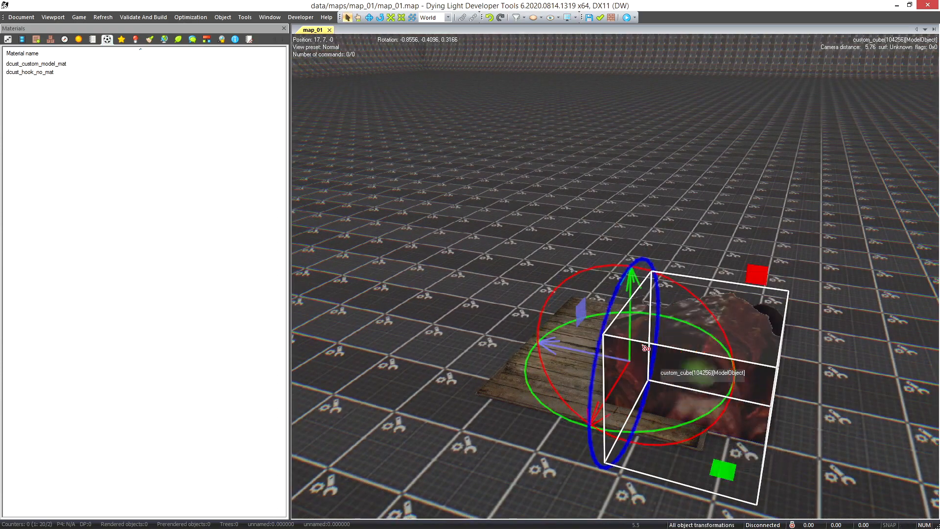
# Step: Raise the cube above the wooden platform along its green axis and inspect how the texture lies on its faces
pyautogui.moveTo(630, 282); pyautogui.dragTo(634, 78)
pyautogui.moveTo(668, 218); pyautogui.dragTo(742, 289, button='right')
pyautogui.press('w')
pyautogui.click(743, 289)
pyautogui.moveTo(823, 278); pyautogui.dragTo(783, 281, button='right')
pyautogui.press('s')
pyautogui.moveTo(722, 231); pyautogui.dragTo(716, 241, button='middle')
pyautogui.moveTo(716, 241); pyautogui.dragTo(629, 351, button='right')
pyautogui.press('d')
pyautogui.click(602, 340)
pyautogui.press('a')
pyautogui.press('w')
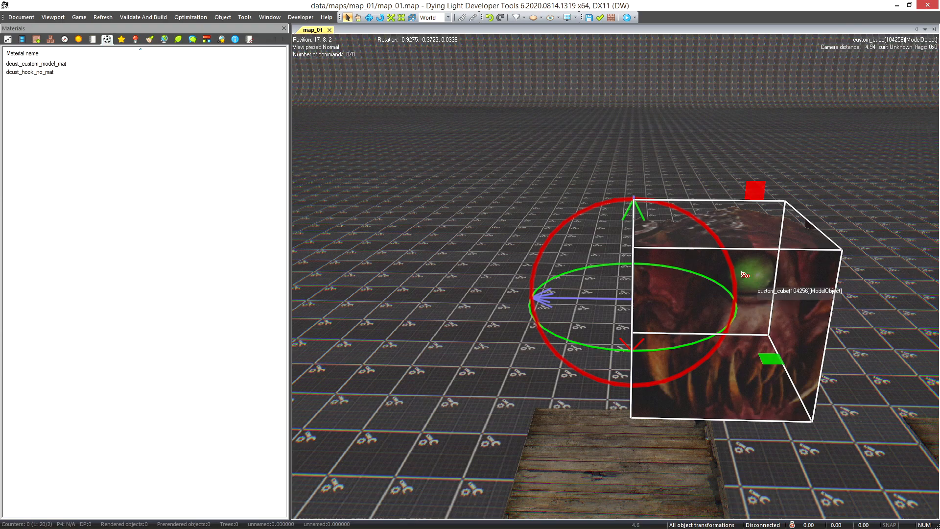
# Step: Rotate the cube with its red ring and check the texture from other sides
pyautogui.moveTo(539, 299); pyautogui.dragTo(591, 204)
pyautogui.moveTo(624, 222); pyautogui.dragTo(708, 306, button='right')
pyautogui.press('w')
pyautogui.press('d')
pyautogui.press('s')
pyautogui.press('w')
pyautogui.press('a')
pyautogui.moveTo(703, 305); pyautogui.dragTo(706, 273)
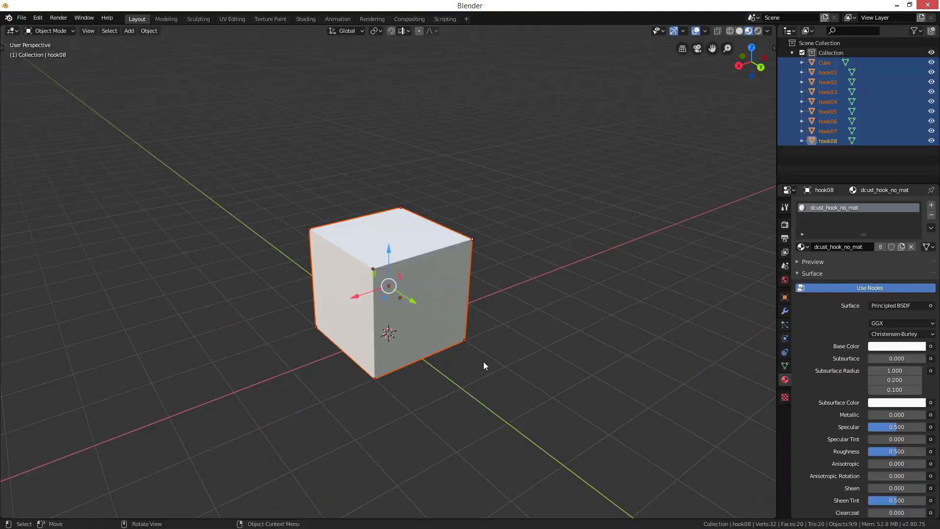
# Step: Switch to Blender, select the cube and examine its mesh from several sides
pyautogui.click(480, 349)
pyautogui.moveTo(480, 345); pyautogui.dragTo(371, 312, button='middle')
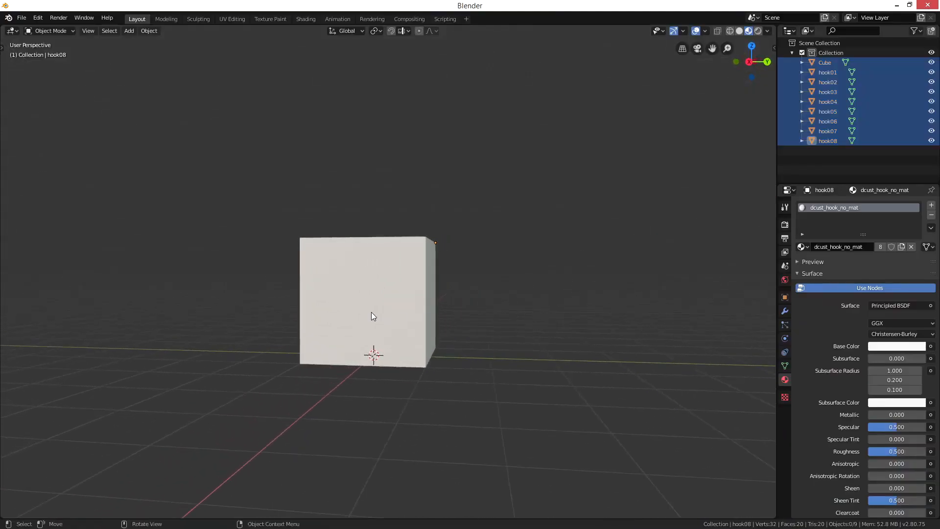
pyautogui.click(371, 316)
pyautogui.moveTo(457, 350); pyautogui.dragTo(564, 354, button='middle')
pyautogui.press('Tab')
pyautogui.keyDown('shift'); pyautogui.moveTo(490, 375); pyautogui.dragTo(553, 358, button='middle'); pyautogui.keyUp('shift')
pyautogui.press('Tab')
pyautogui.scroll(4, 477, 371)
pyautogui.scroll(-1, 518, 391)
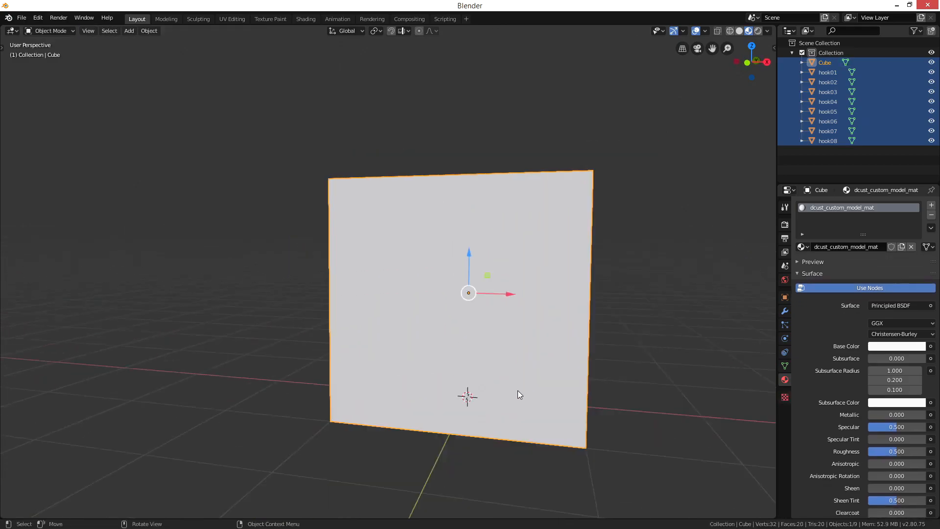
pyautogui.moveTo(519, 395); pyautogui.dragTo(390, 298, button='middle')
pyautogui.scroll(5, 453, 377)
pyautogui.scroll(-1, 454, 377)
pyautogui.scroll(-1, 451, 373)
pyautogui.press('Tab')
pyautogui.press('Tab')
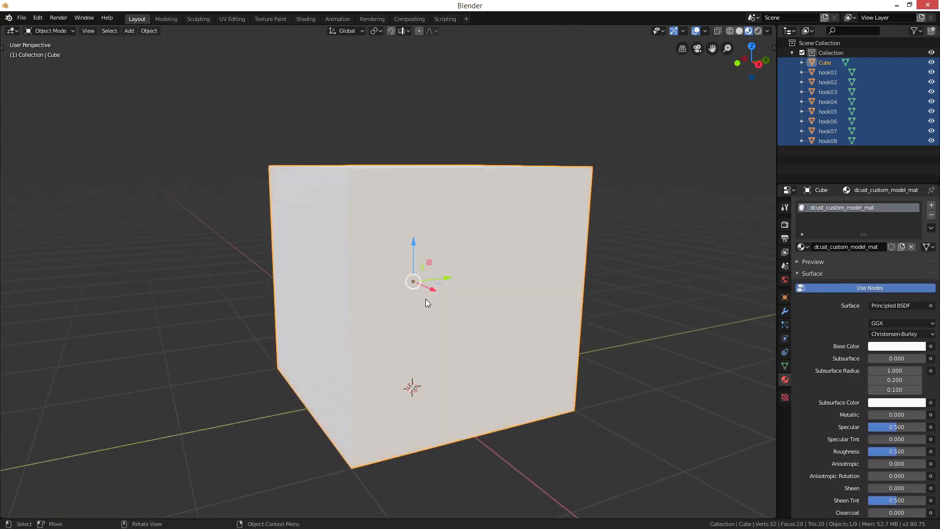
# Step: Select only the Cube object in the scene collection, leaving the hooks unselected
pyautogui.click(825, 62)
pyautogui.click(826, 72)
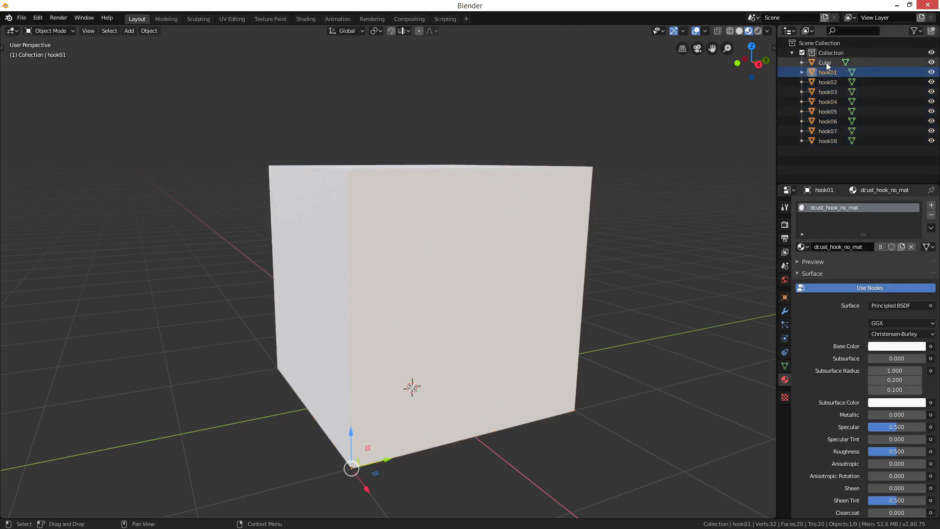
pyautogui.click(827, 63)
pyautogui.moveTo(587, 239); pyautogui.dragTo(630, 234, button='middle')
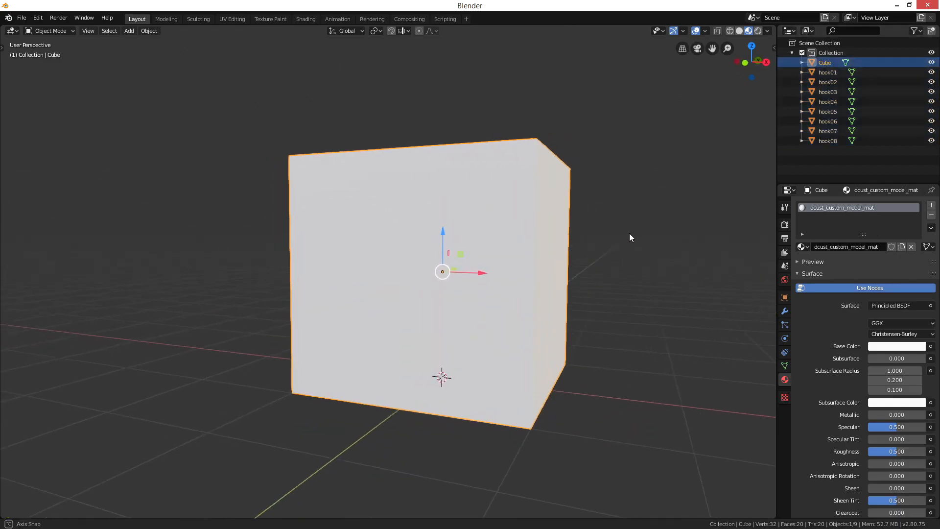
# Step: Select hook02 in the scene collection, examine its place at the cube's lower corner, and reselect the Cube object
pyautogui.click(826, 73)
pyautogui.click(827, 82)
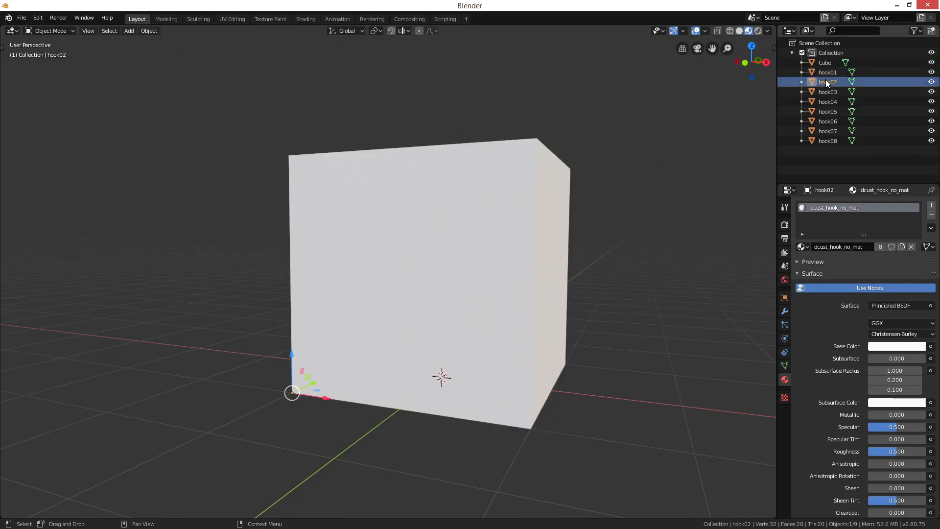
pyautogui.moveTo(504, 274); pyautogui.dragTo(419, 319, button='middle')
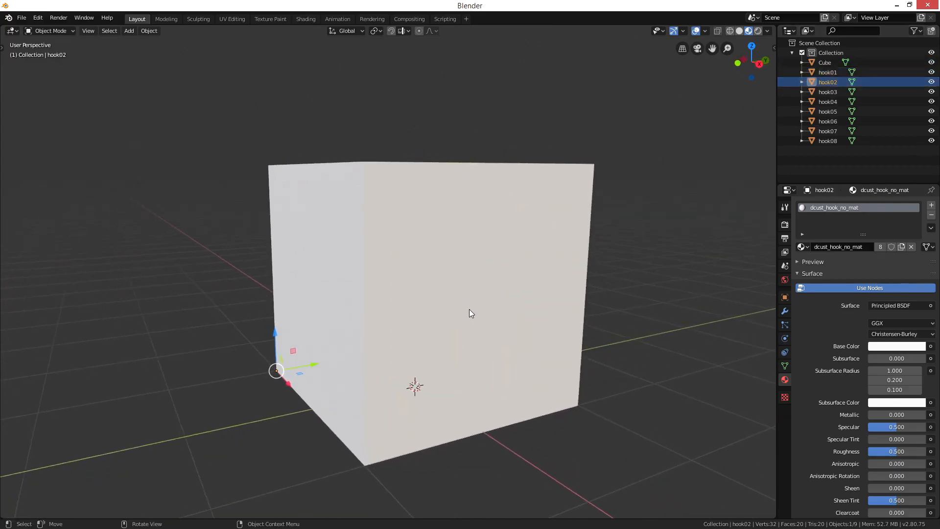
pyautogui.moveTo(381, 375); pyautogui.dragTo(430, 267, button='middle')
pyautogui.click(429, 267)
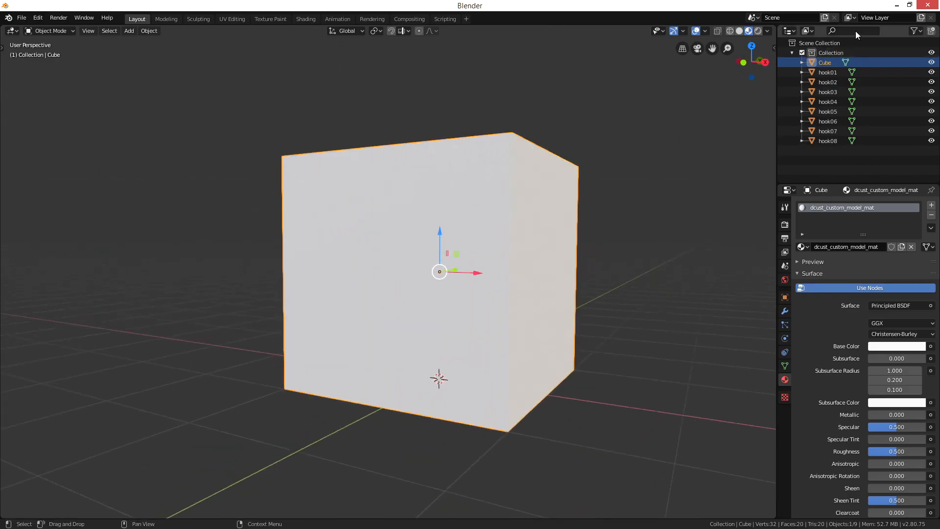
# Step: Switch back to Dying Light Developer Tools and view the floating textured cube from several sides
pyautogui.click(899, 5)
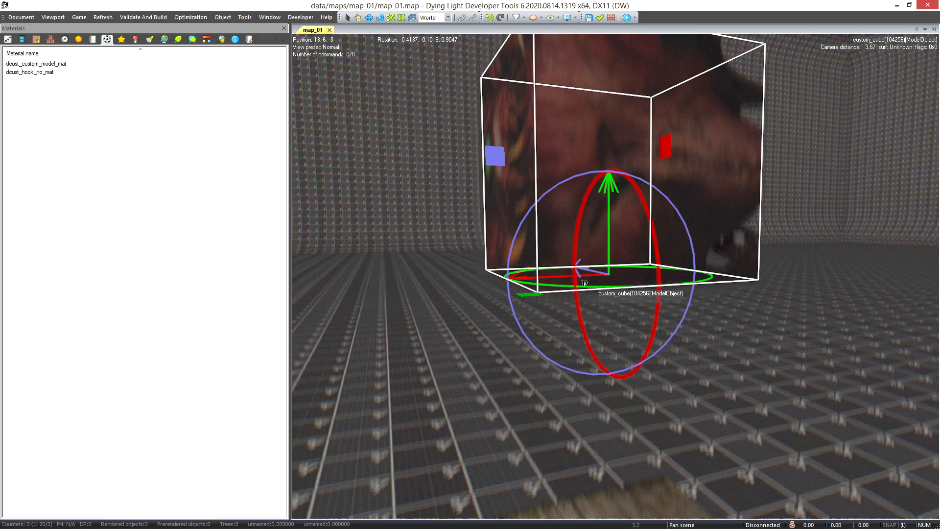
pyautogui.moveTo(584, 283); pyautogui.dragTo(583, 290, button='middle')
pyautogui.moveTo(583, 290); pyautogui.dragTo(433, 294, button='right')
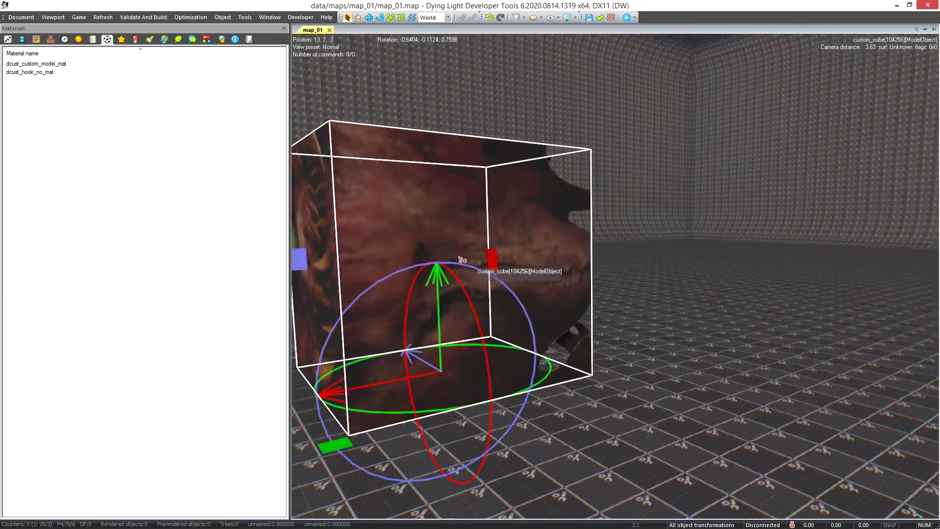
pyautogui.moveTo(683, 363); pyautogui.dragTo(682, 325, button='middle')
pyautogui.scroll(-3, 682, 346)
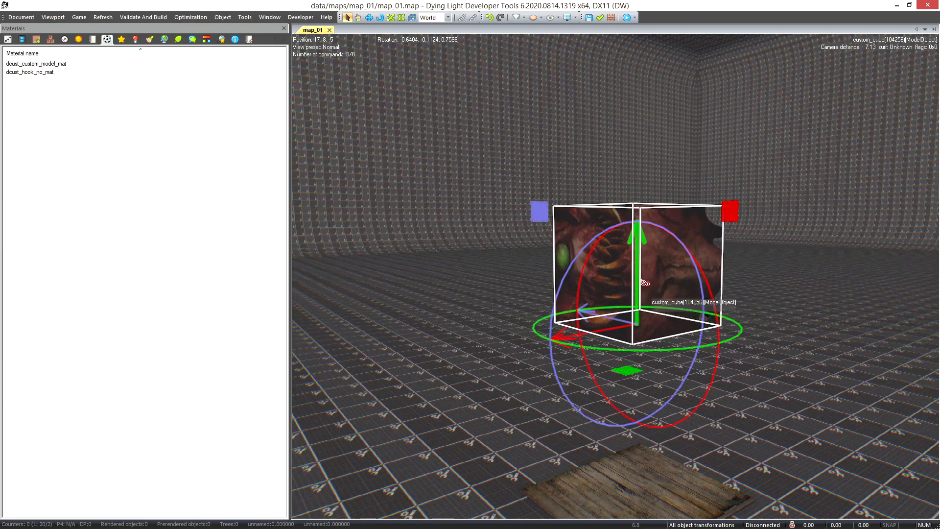
# Step: Drop the floating custom cube down onto the wooden platform
pyautogui.moveTo(693, 369); pyautogui.dragTo(668, 372, button='right')
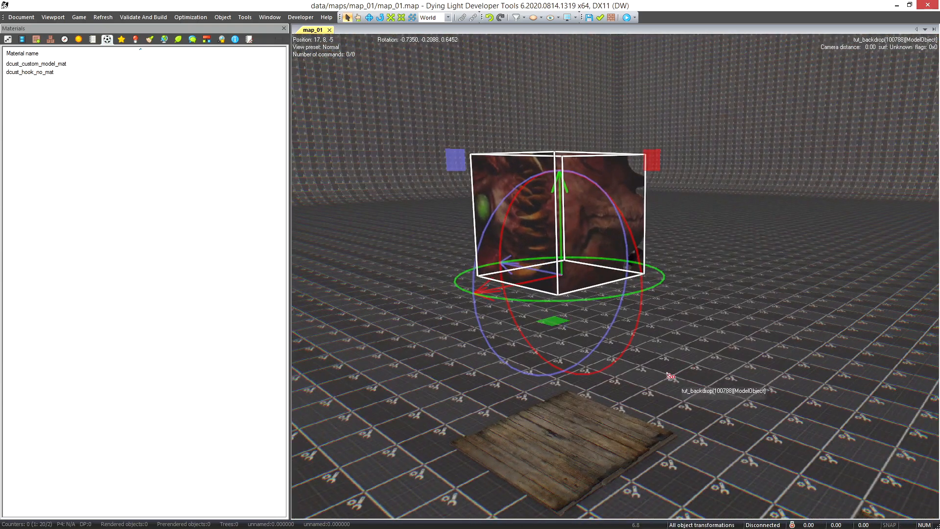
pyautogui.moveTo(668, 372); pyautogui.dragTo(679, 367, button='middle')
pyautogui.press('End')
pyautogui.moveTo(602, 366)
pyautogui.mouseDown(button='middle')
pyautogui.moveTo(575, 357)
pyautogui.moveTo(590, 362)
pyautogui.mouseUp(button='middle')
pyautogui.moveTo(647, 390); pyautogui.dragTo(632, 385, button='right')
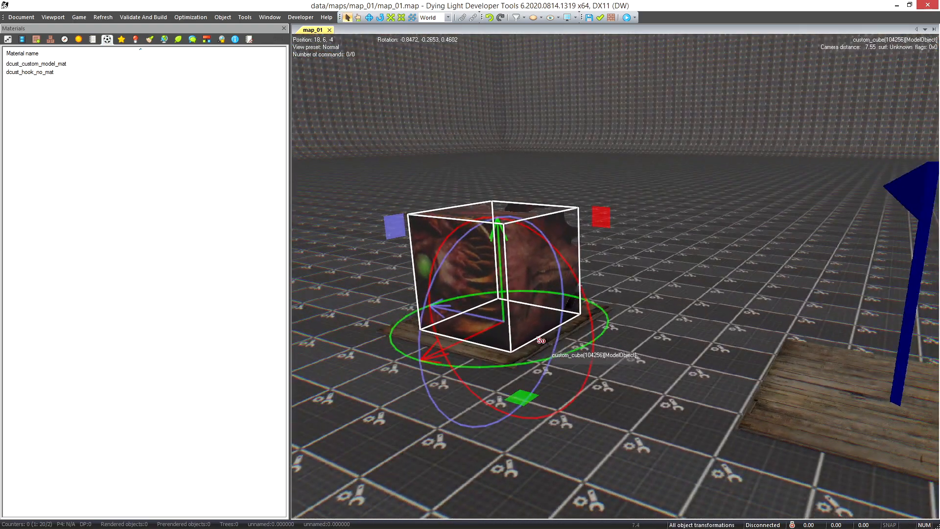
pyautogui.press('a')
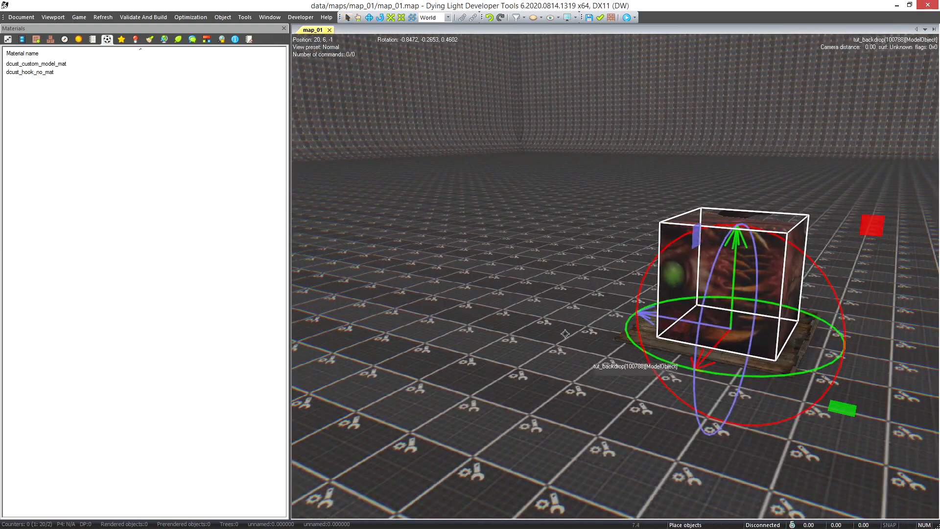
pyautogui.press('Insert')
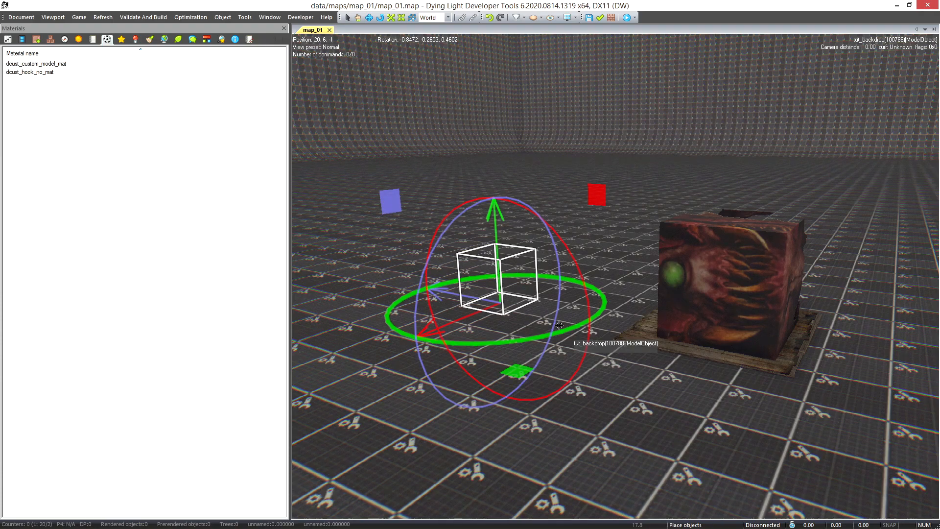
pyautogui.press('Escape')
# Step: Examine the cube on its wooden platform from other sides, leaving the backdrop floor selected
pyautogui.moveTo(583, 300); pyautogui.dragTo(806, 343, button='right')
pyautogui.press('a')
pyautogui.press('a')
pyautogui.moveTo(511, 343); pyautogui.dragTo(600, 370, button='right')
pyautogui.click(539, 373)
pyautogui.press('a')
pyautogui.press('s')
pyautogui.press('w')
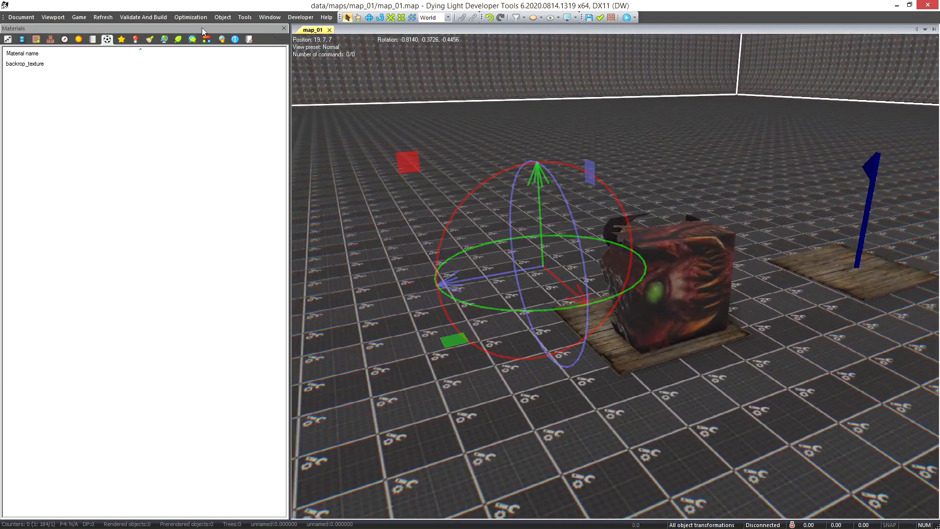
pyautogui.click(268, 19)
pyautogui.moveTo(243, 18)
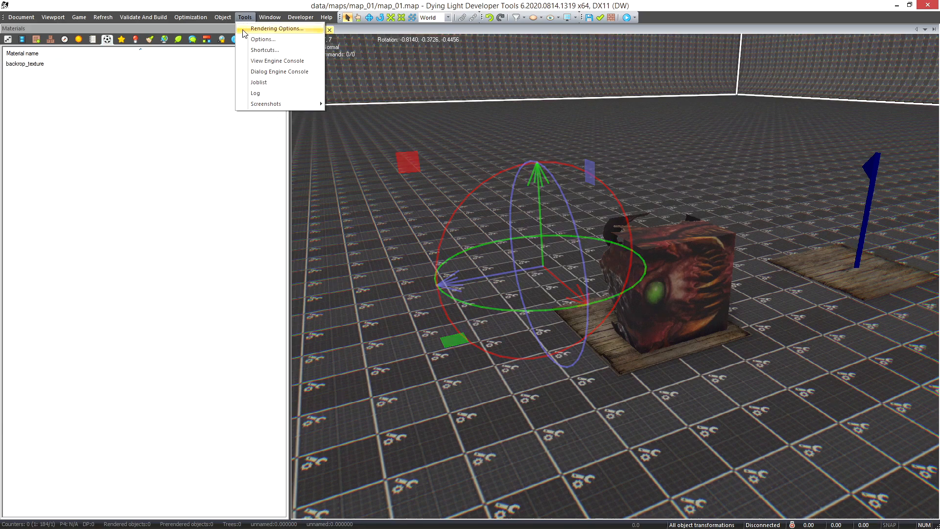
pyautogui.click(389, 13)
pyautogui.click(524, 18)
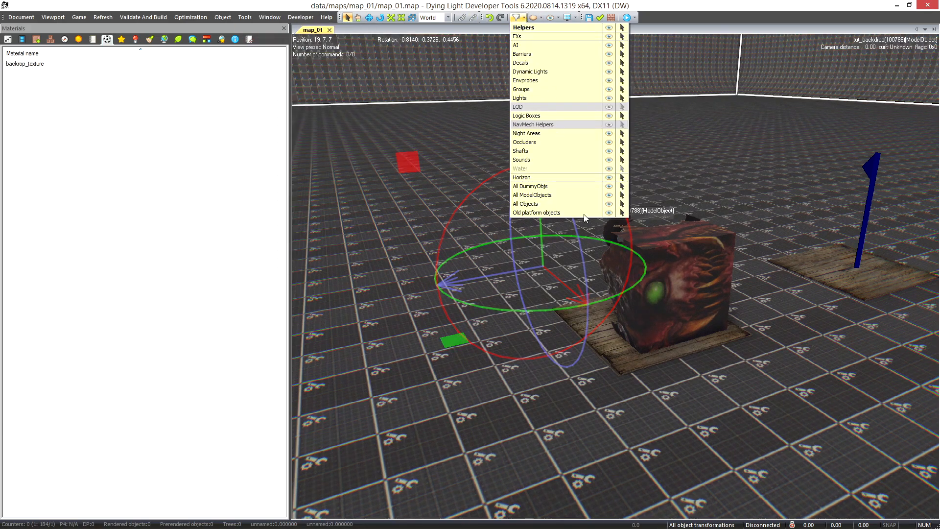
pyautogui.click(433, 185)
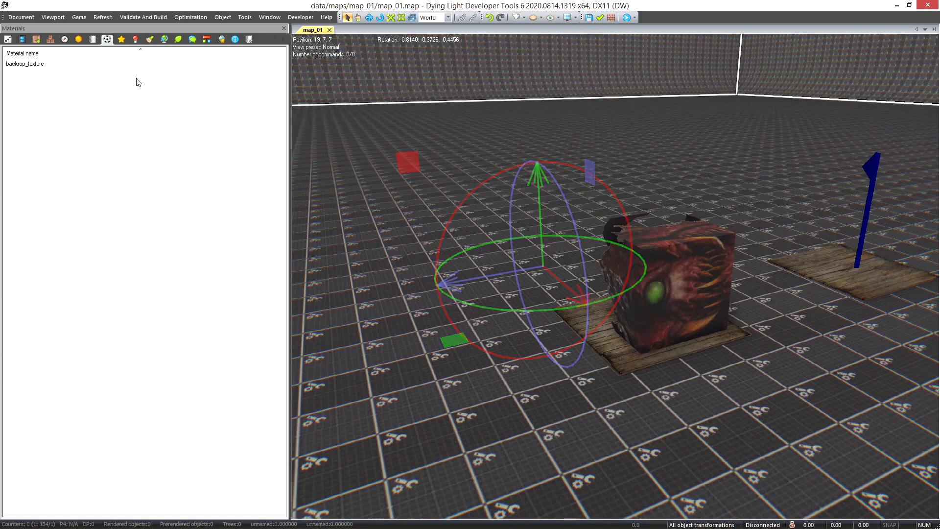
# Step: Show the object flags of the backdrop and of the custom cube in the attributes
pyautogui.click(8, 39)
pyautogui.click(8, 159)
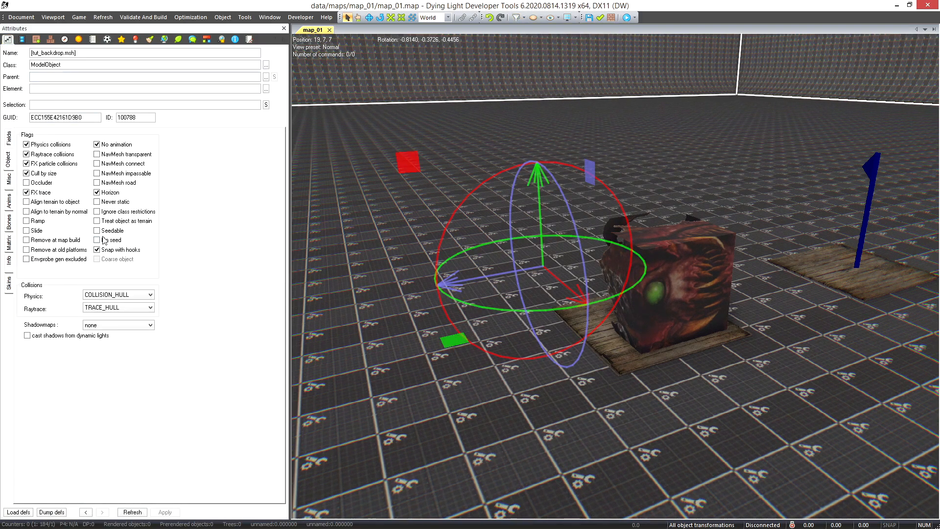
pyautogui.click(689, 291)
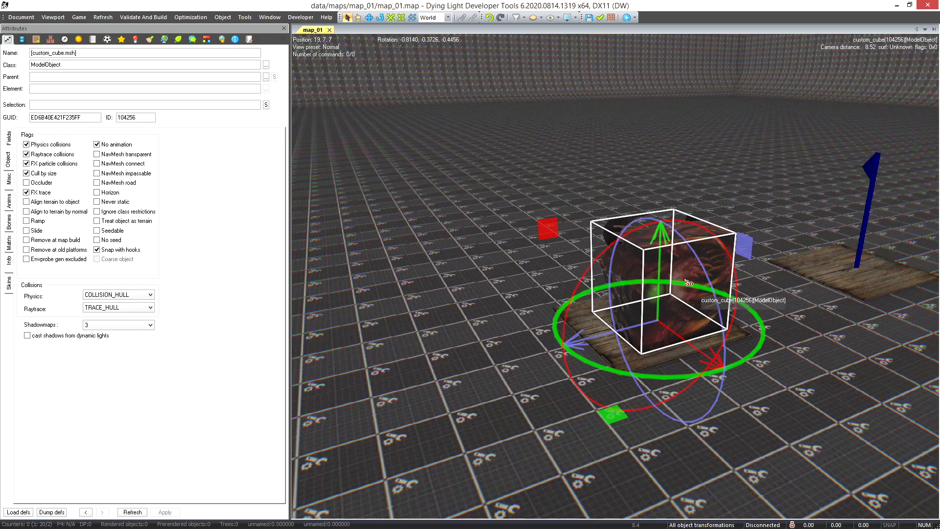
# Step: Place six copies of the custom cube on the floor around the original and leave placement mode
pyautogui.moveTo(689, 280); pyautogui.dragTo(681, 277, button='right')
pyautogui.press('Insert')
pyautogui.click(534, 292)
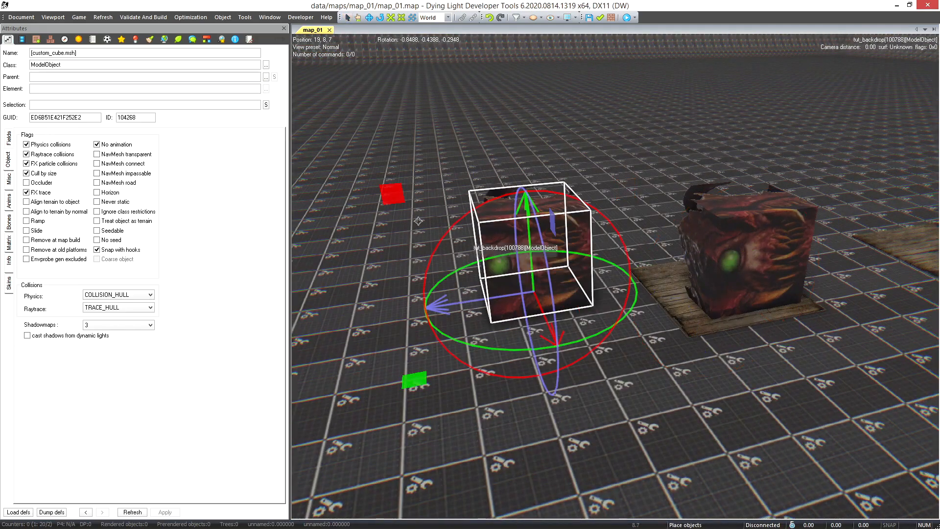
pyautogui.click(372, 243)
pyautogui.click(608, 150)
pyautogui.click(637, 320)
pyautogui.moveTo(523, 222); pyautogui.dragTo(470, 226, button='right')
pyautogui.click(451, 324)
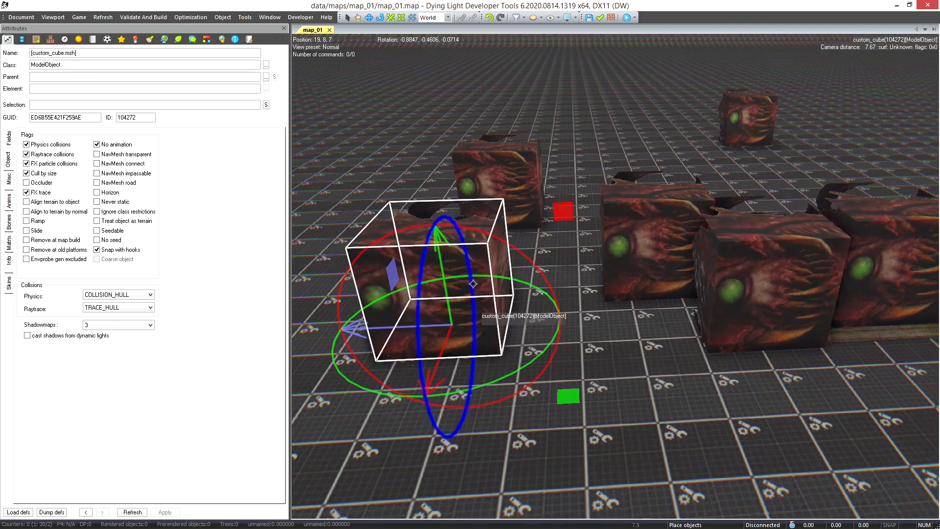
pyautogui.click(605, 133)
pyautogui.press('Escape')
# Step: Place three more copies of the custom cube on the open floor in front of the group
pyautogui.scroll(-5, 736, 224)
pyautogui.moveTo(731, 223); pyautogui.dragTo(543, 243, button='right')
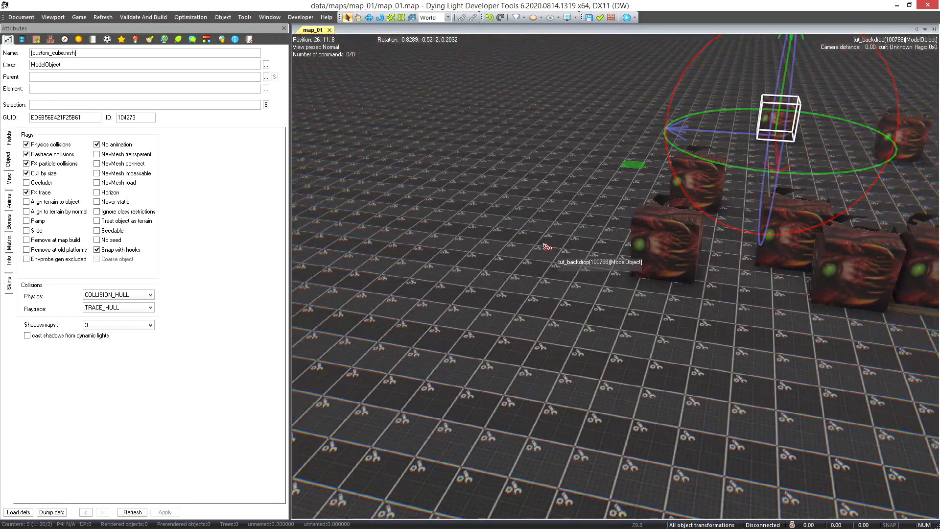
pyautogui.click(544, 218)
pyautogui.click(455, 304)
pyautogui.click(698, 368)
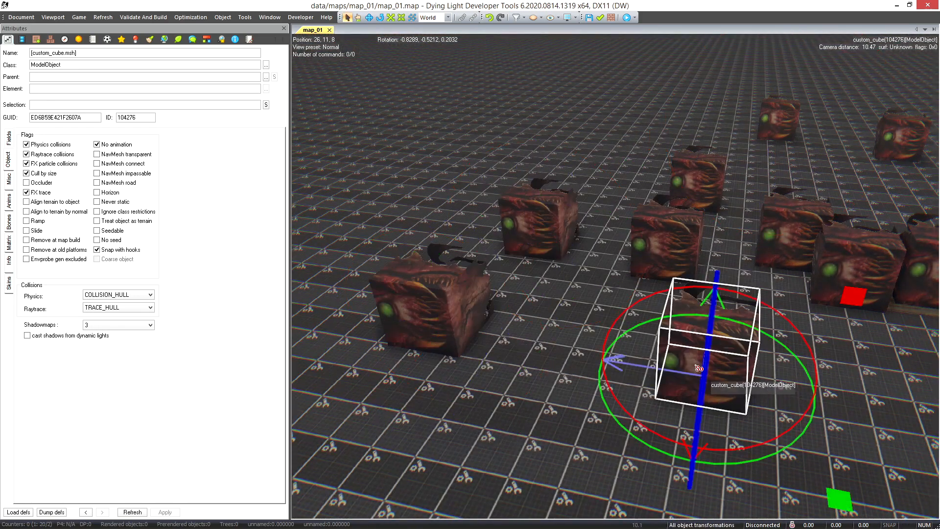
# Step: Examine the front cube copy up close, looking at its texture and cut-out edges from different distances
pyautogui.moveTo(634, 324); pyautogui.dragTo(714, 379, button='right')
pyautogui.press('w')
pyautogui.press('s')
pyautogui.moveTo(748, 420); pyautogui.dragTo(708, 375, button='right')
pyautogui.moveTo(729, 330); pyautogui.dragTo(763, 344, button='right')
pyautogui.press('s')
pyautogui.click(715, 330)
pyautogui.press('w')
pyautogui.press('w')
pyautogui.click(589, 308)
pyautogui.press('w')
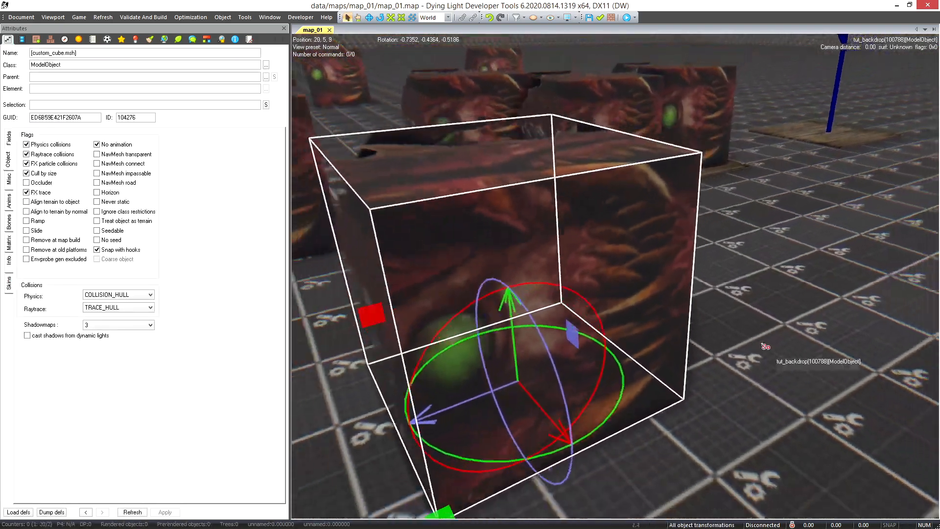
pyautogui.press('s')
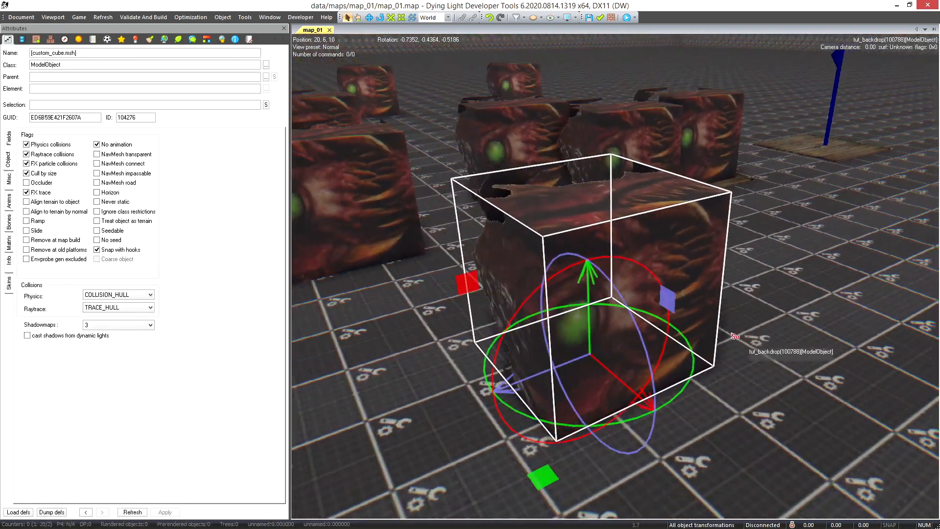
# Step: Show the mesh color values in the selected cube's attributes
pyautogui.click(10, 143)
pyautogui.click(8, 201)
pyautogui.click(9, 186)
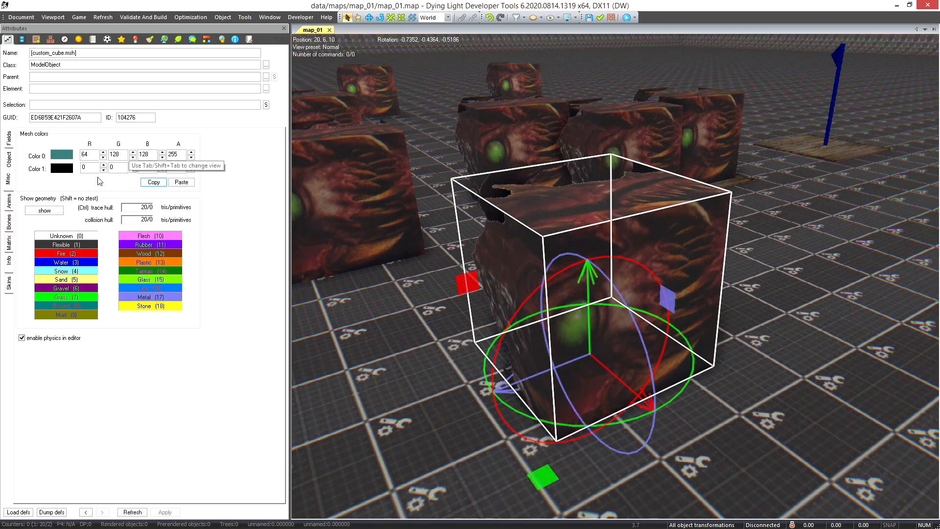
# Step: Open the dcust_custom_model_mat material and set its White-end material ID to mat_leaves
pyautogui.click(107, 40)
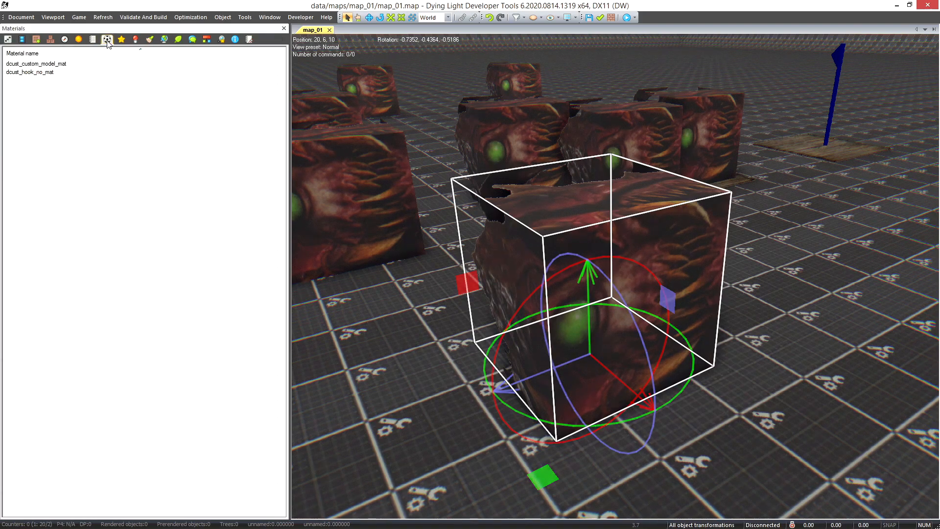
pyautogui.doubleClick(68, 64)
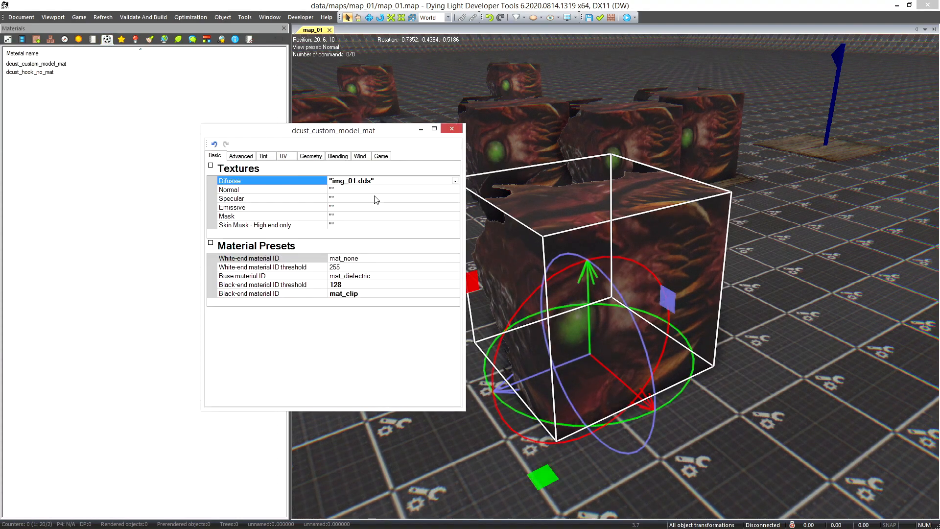
pyautogui.moveTo(362, 140); pyautogui.dragTo(276, 153)
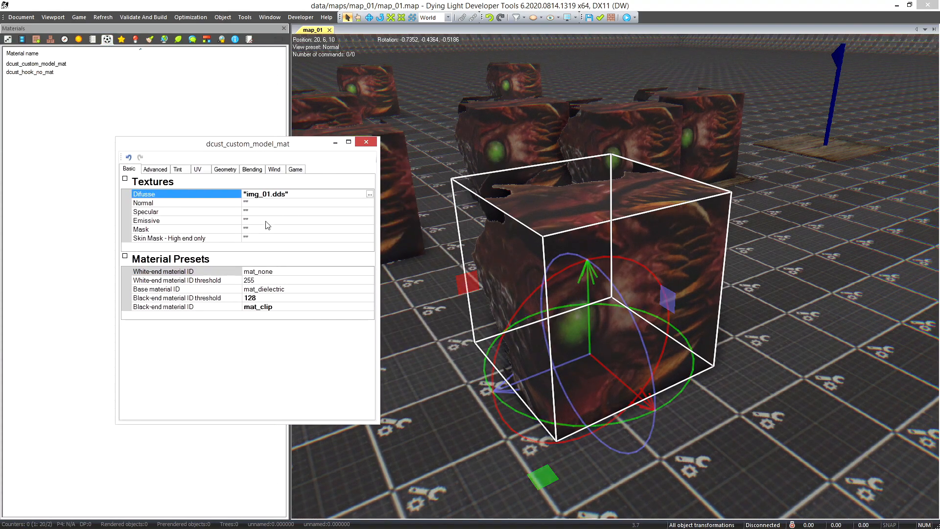
pyautogui.click(369, 272)
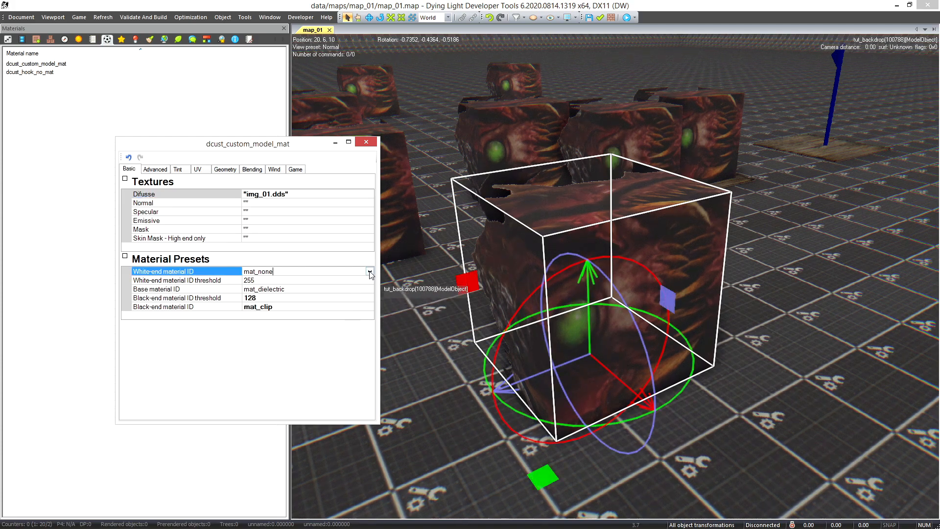
pyautogui.click(370, 271)
pyautogui.click(275, 306)
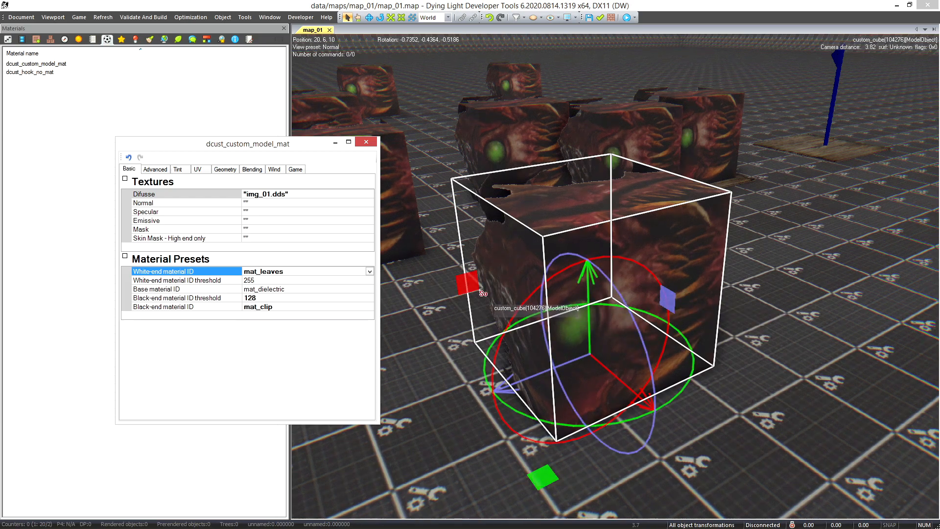
# Step: Inspect the cubes from several sides to see the effect of the mat_leaves preset
pyautogui.moveTo(691, 325); pyautogui.dragTo(740, 331, button='right')
pyautogui.moveTo(823, 396); pyautogui.dragTo(789, 381, button='right')
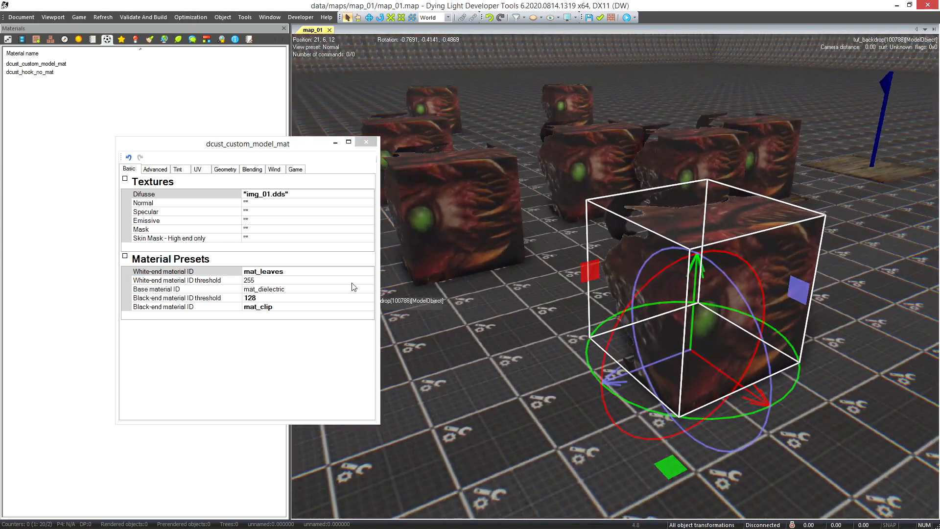
pyautogui.click(371, 272)
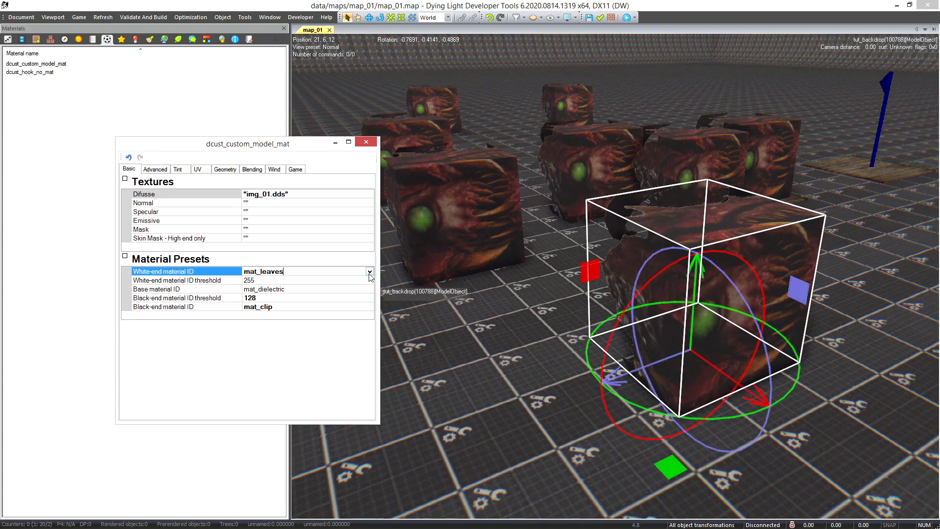
pyautogui.moveTo(793, 178); pyautogui.dragTo(804, 211, button='right')
pyautogui.click(780, 202)
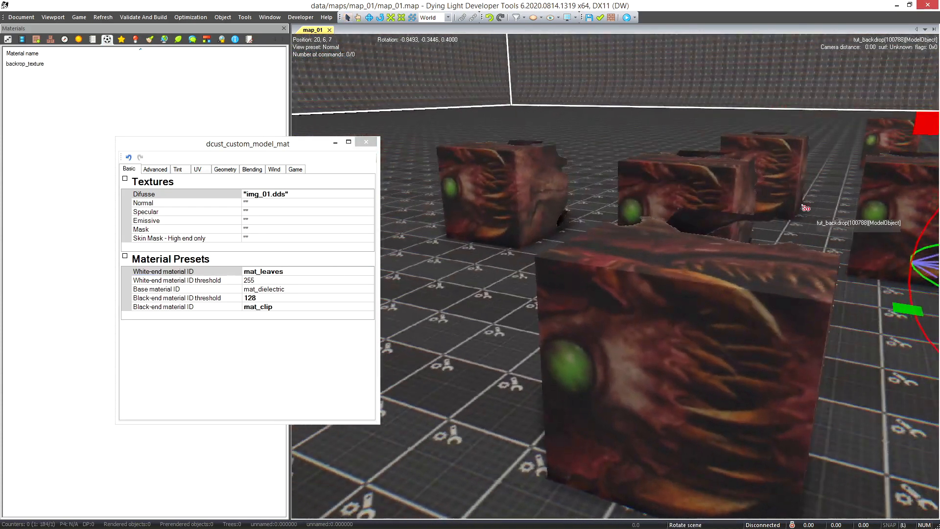
pyautogui.moveTo(808, 260); pyautogui.dragTo(791, 293, button='right')
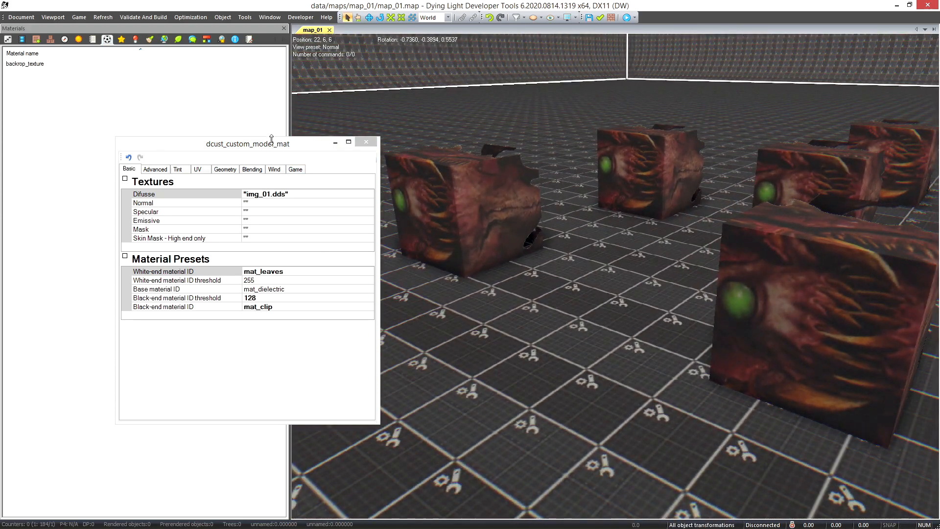
# Step: Reposition and widen the material editor, and display the material's advanced sampling settings
pyautogui.moveTo(272, 140); pyautogui.dragTo(278, 133)
pyautogui.moveTo(386, 320); pyautogui.dragTo(470, 319)
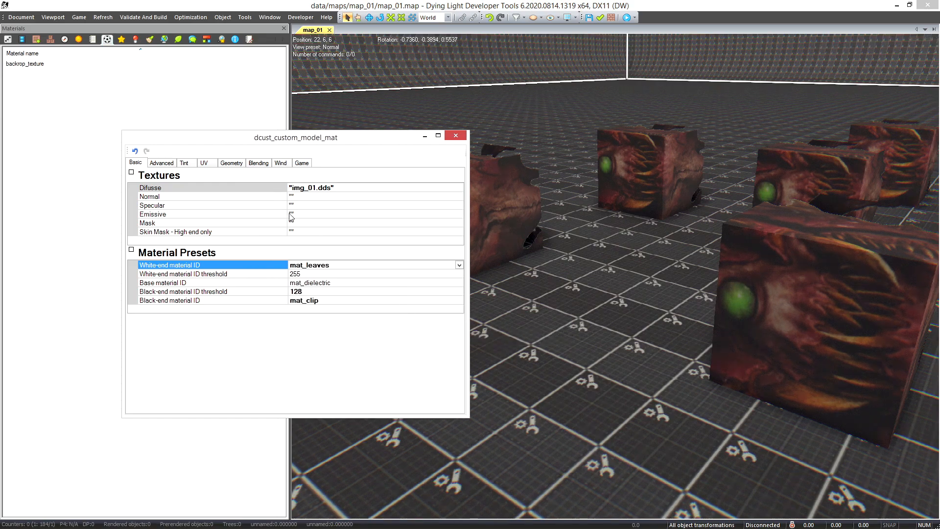
pyautogui.click(158, 164)
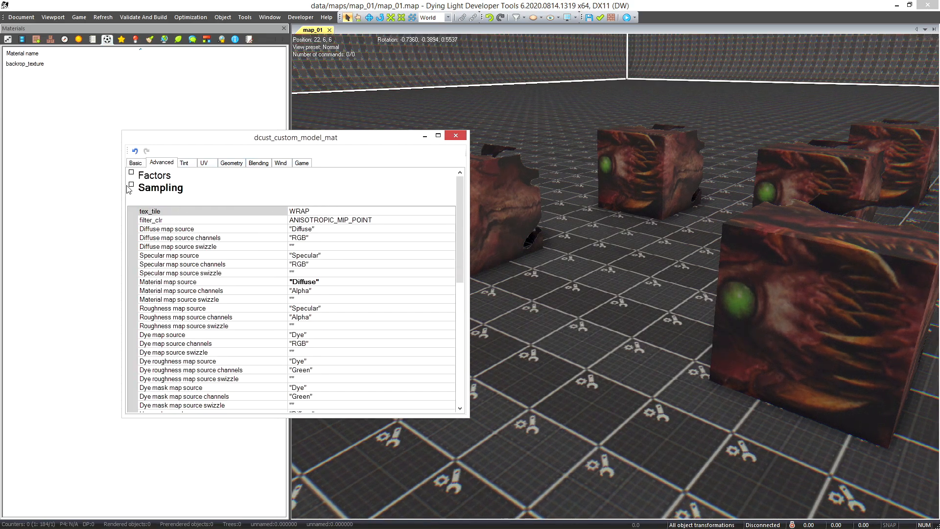
pyautogui.moveTo(290, 131); pyautogui.dragTo(324, 74)
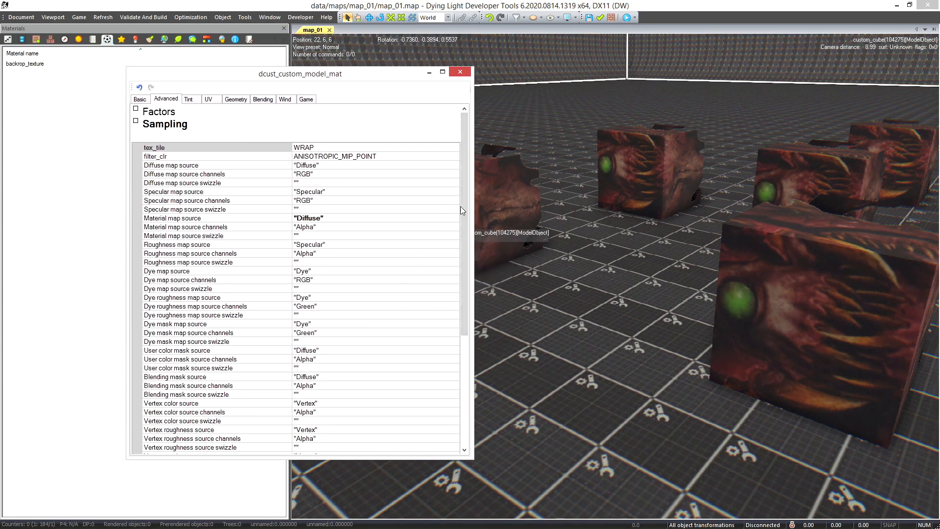
# Step: Review the remaining advanced sampling settings of dcust_custom_model_mat and display its tint settings
pyautogui.moveTo(464, 215); pyautogui.dragTo(469, 327)
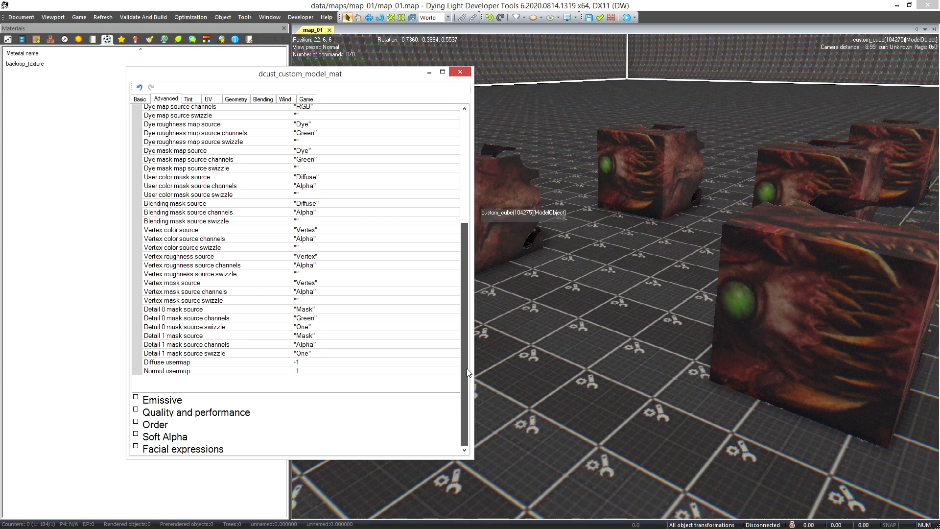
pyautogui.moveTo(467, 372); pyautogui.dragTo(467, 262)
pyautogui.click(189, 99)
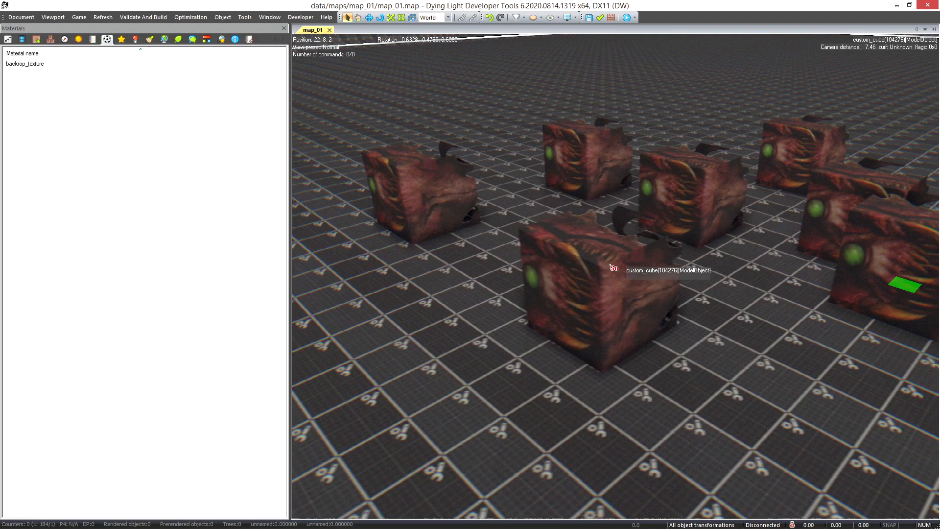
# Step: Delete the custom cubes grouped on the open floor, one after another
pyautogui.click(608, 272)
pyautogui.press('Delete')
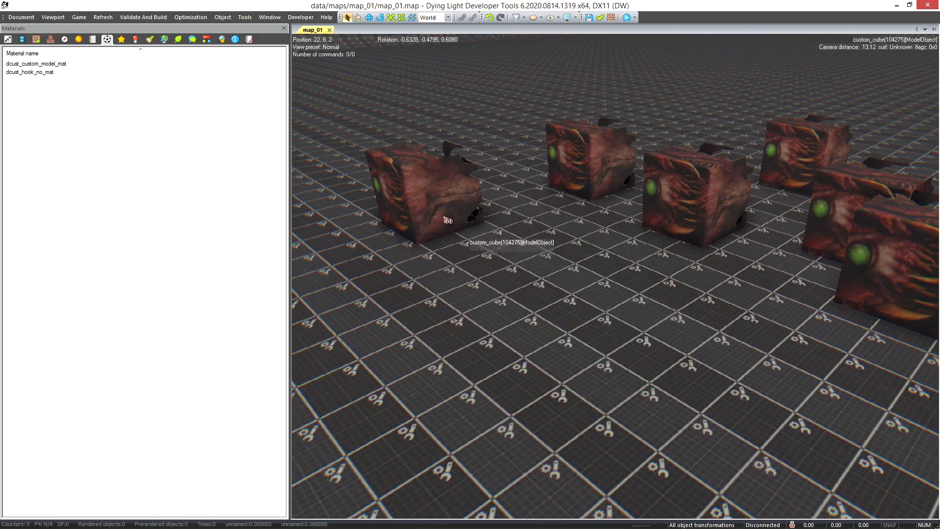
pyautogui.click(447, 220)
pyautogui.press('Delete')
pyautogui.click(589, 181)
pyautogui.press('Delete')
pyautogui.click(701, 193)
pyautogui.press('Delete')
pyautogui.click(795, 172)
pyautogui.press('Delete')
pyautogui.click(841, 269)
pyautogui.press('s')
pyautogui.press('d')
pyautogui.press('Delete')
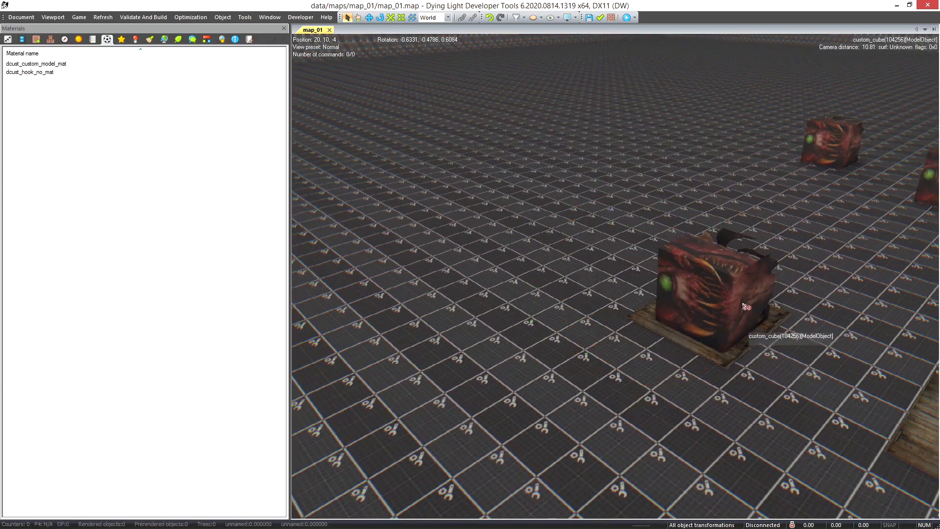
# Step: Delete the two leftover cubes behind the one standing on the wooden base
pyautogui.click(848, 147)
pyautogui.press('Delete')
pyautogui.moveTo(848, 147); pyautogui.dragTo(806, 194, button='right')
pyautogui.click(742, 186)
pyautogui.press('Delete')
# Step: Select the remaining custom cube on the wooden base
pyautogui.moveTo(742, 186); pyautogui.dragTo(732, 225, button='right')
pyautogui.press('w')
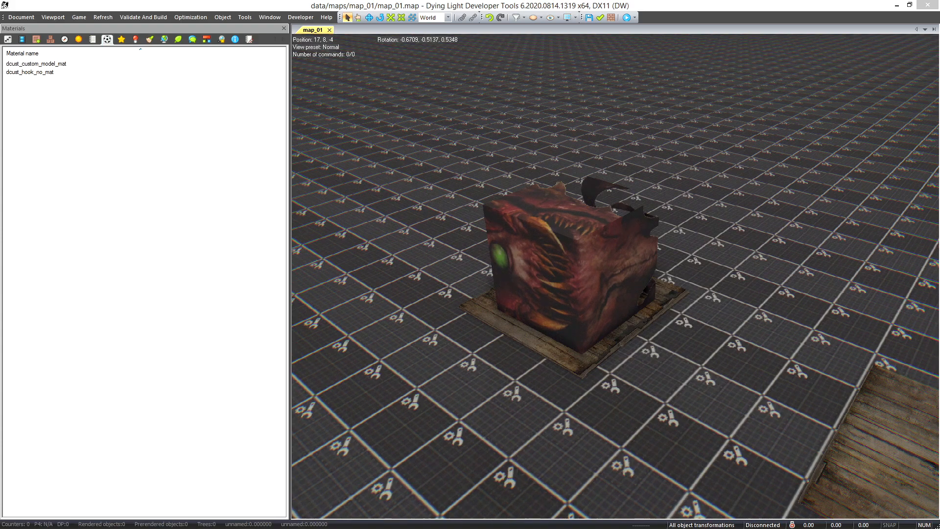
pyautogui.press('w')
pyautogui.moveTo(616, 292); pyautogui.dragTo(621, 294, button='right')
pyautogui.scroll(-1, 636, 297)
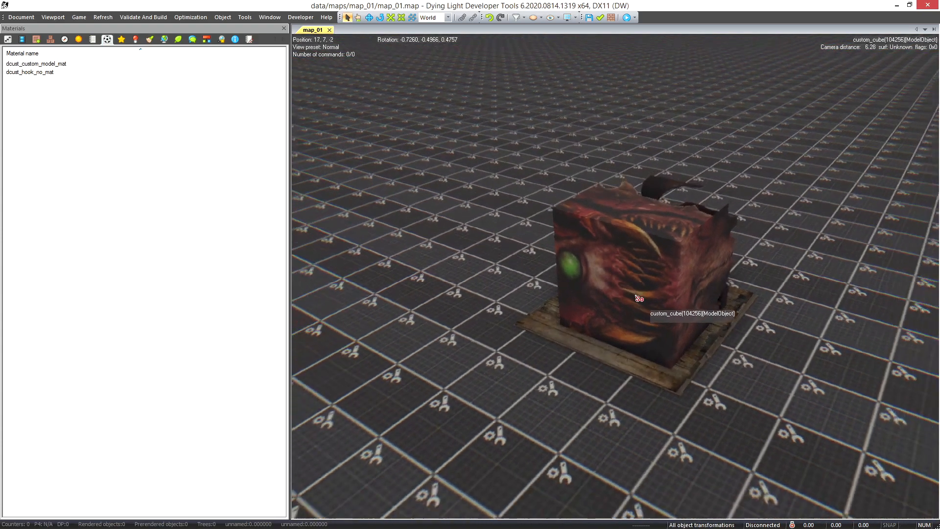
pyautogui.scroll(-1, 637, 297)
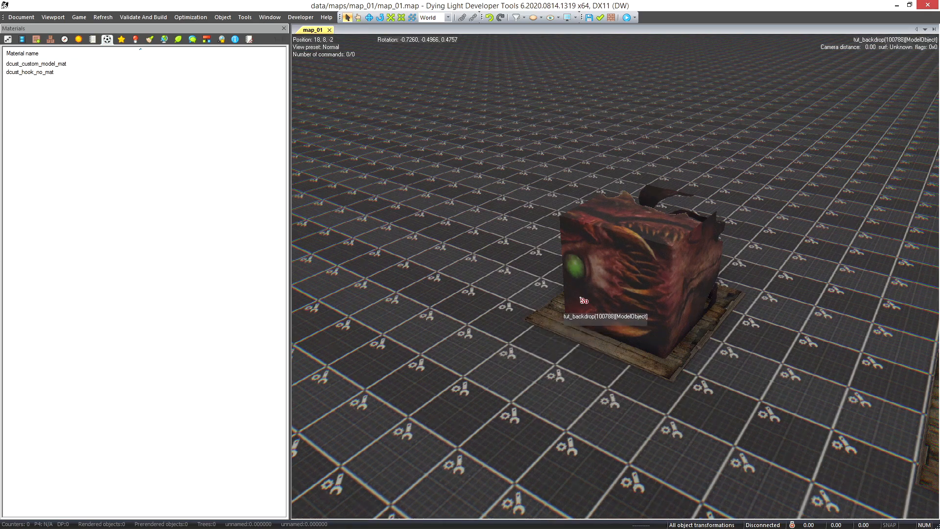
pyautogui.click(606, 298)
pyautogui.moveTo(627, 303); pyautogui.dragTo(627, 303, button='right')
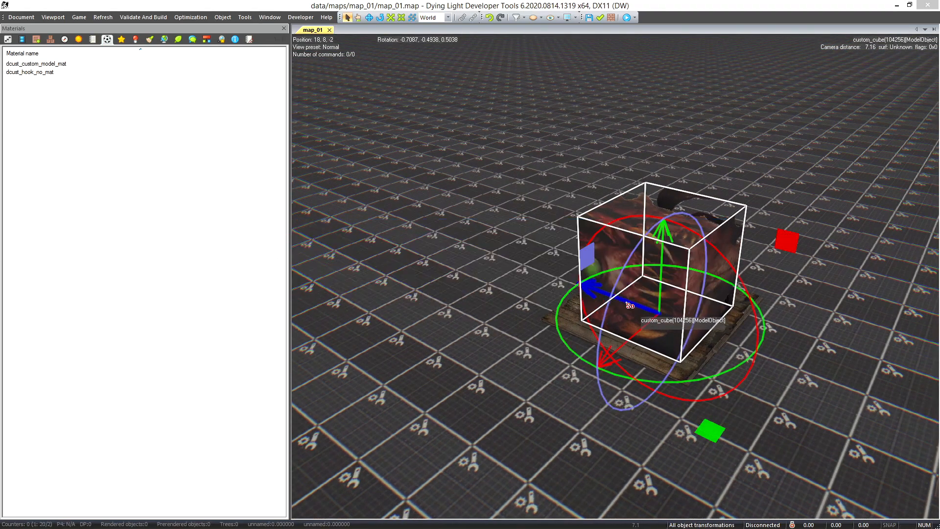
# Step: Check the model, material and DDS texture files in the custom_models folder, and return to the map in Dying Light Developer Tools
pyautogui.hotkey('alt', 'Tab')
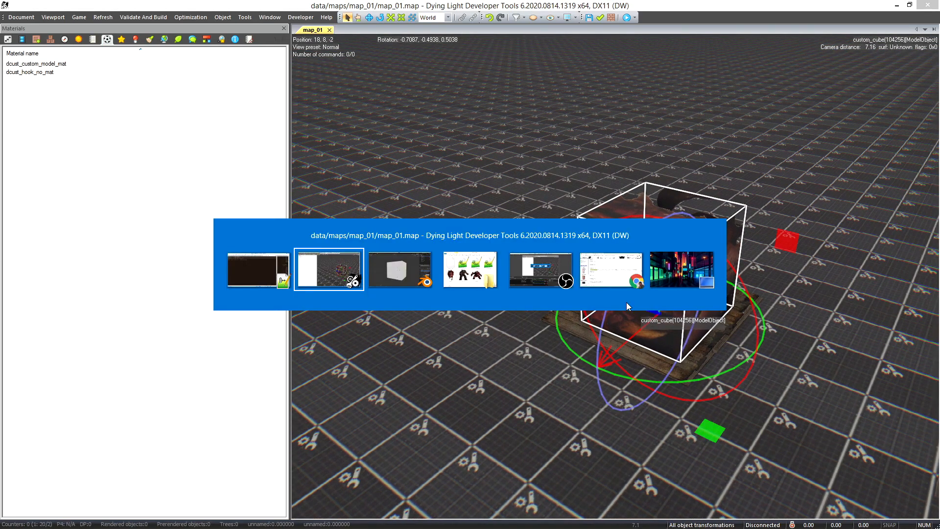
pyautogui.hotkey('alt', 'Tab')
pyautogui.hotkey('alt', 'Tab')
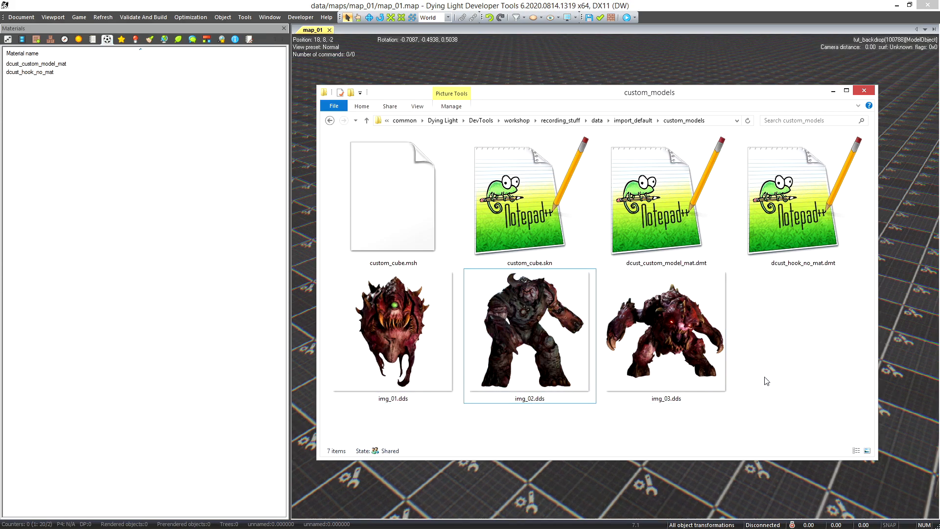
pyautogui.click(567, 4)
pyautogui.moveTo(665, 274); pyautogui.dragTo(628, 274, button='middle')
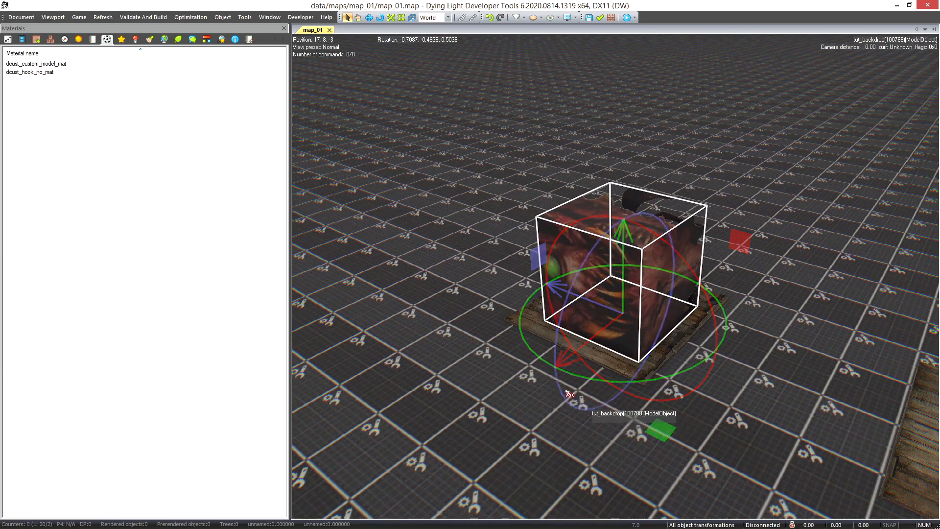
# Step: Show the list of skins in the attributes of the selected custom cube
pyautogui.moveTo(485, 329); pyautogui.dragTo(475, 323, button='middle')
pyautogui.scroll(2, 612, 353)
pyautogui.scroll(-3, 608, 351)
pyautogui.moveTo(596, 300); pyautogui.dragTo(607, 372, button='right')
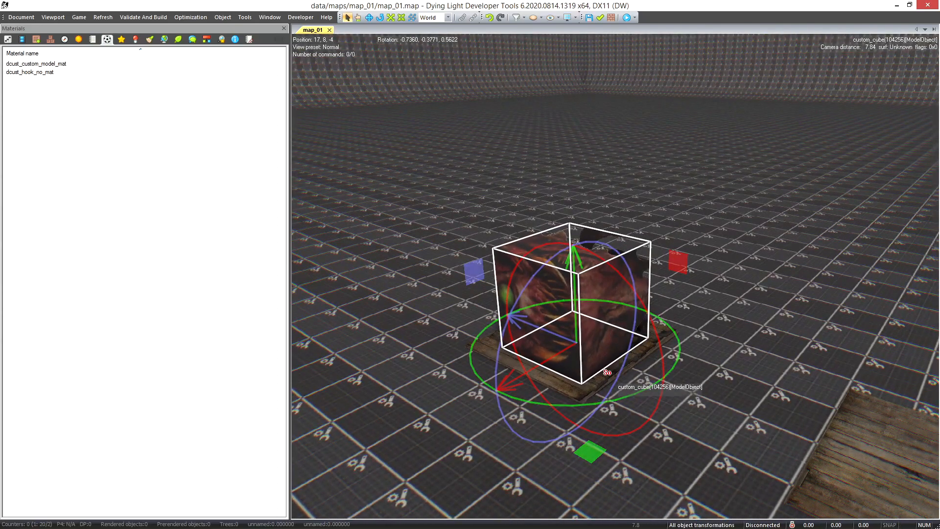
pyautogui.moveTo(495, 353)
pyautogui.mouseDown(button='middle')
pyautogui.moveTo(507, 356)
pyautogui.moveTo(496, 355)
pyautogui.mouseUp(button='middle')
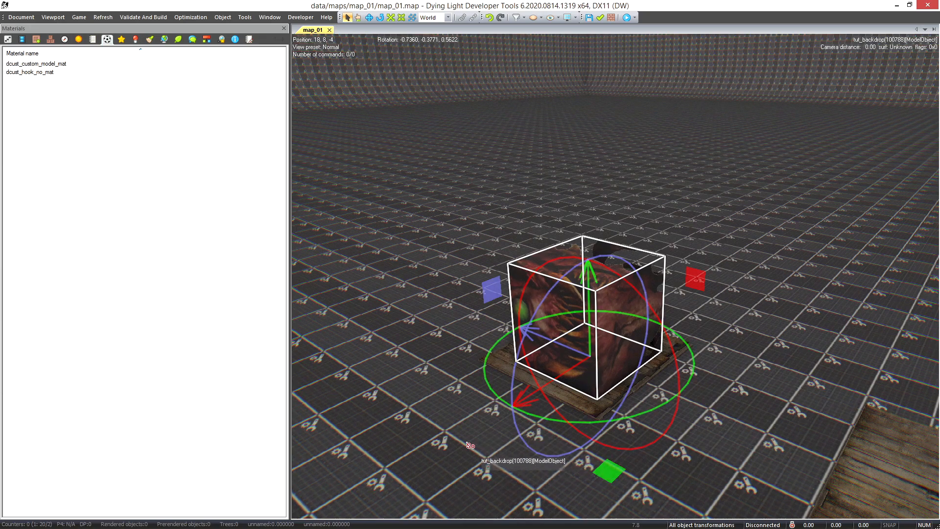
pyautogui.moveTo(474, 451); pyautogui.dragTo(474, 440, button='middle')
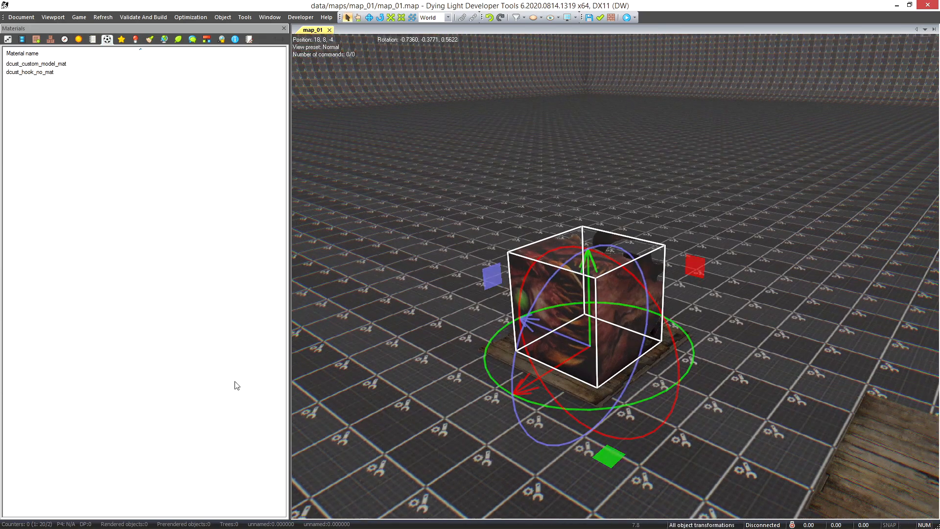
pyautogui.click(22, 40)
pyautogui.click(7, 39)
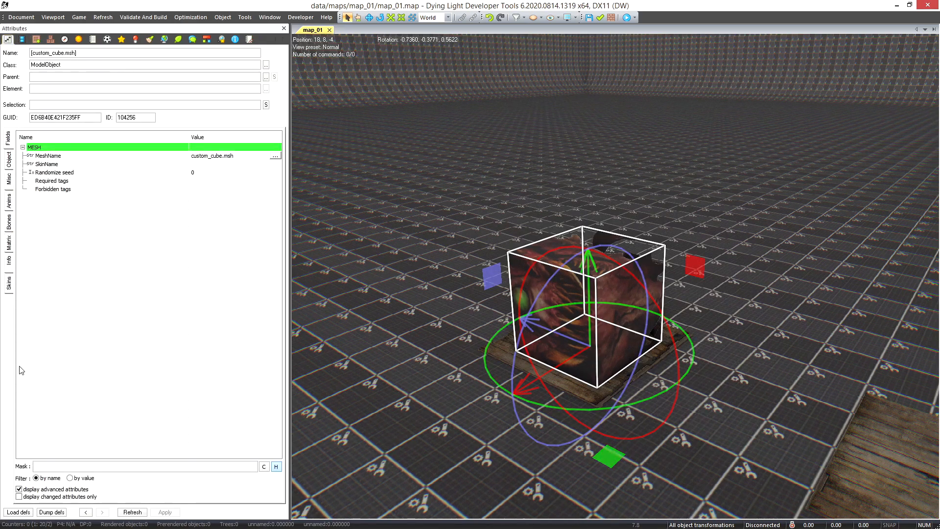
pyautogui.click(9, 283)
pyautogui.scroll(2, 595, 323)
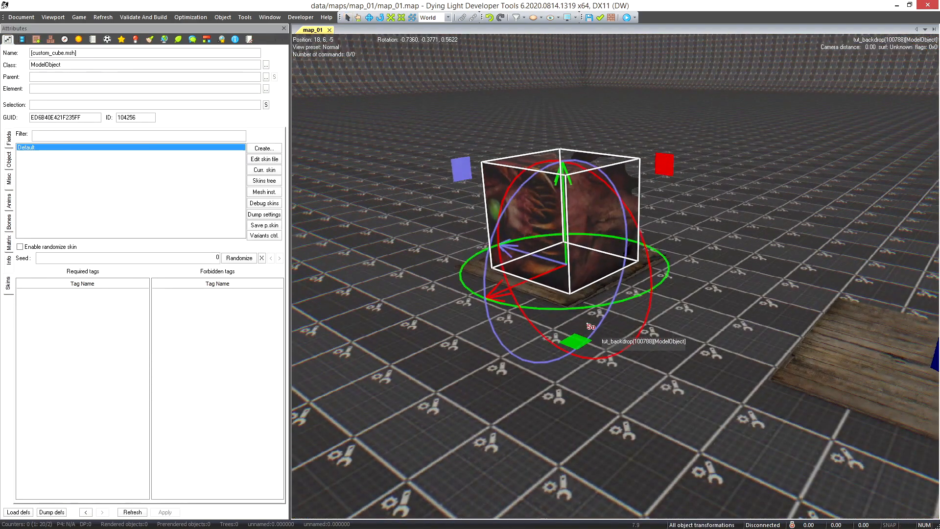
# Step: Switch to the custom_models folder in File Explorer, review its skin and material files, and open dcust_custom_model_mat.dmt in Notepad++
pyautogui.hotkey('alt', 'Tab')
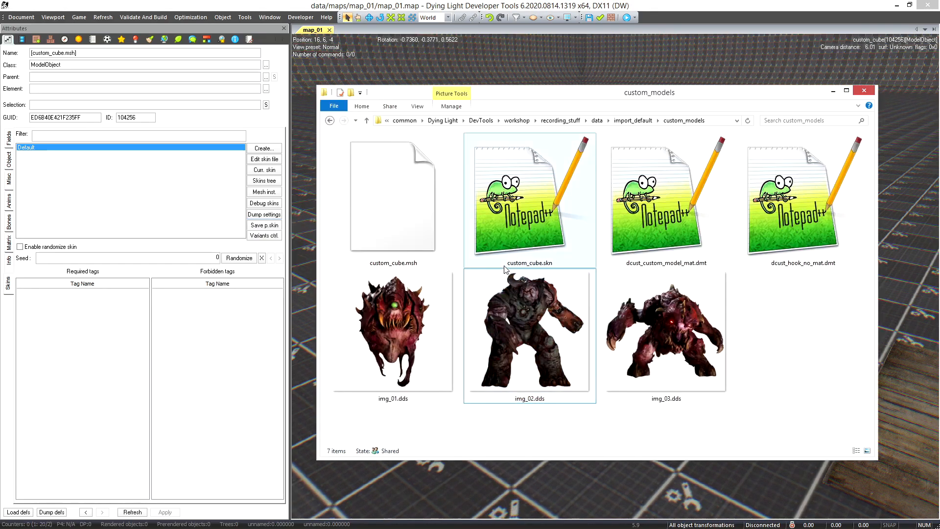
pyautogui.moveTo(655, 98); pyautogui.dragTo(656, 106)
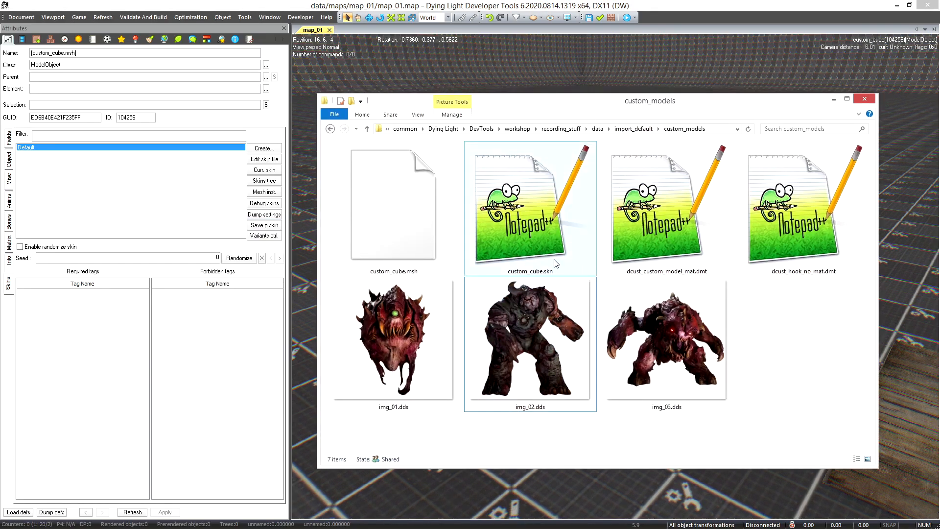
pyautogui.click(516, 234)
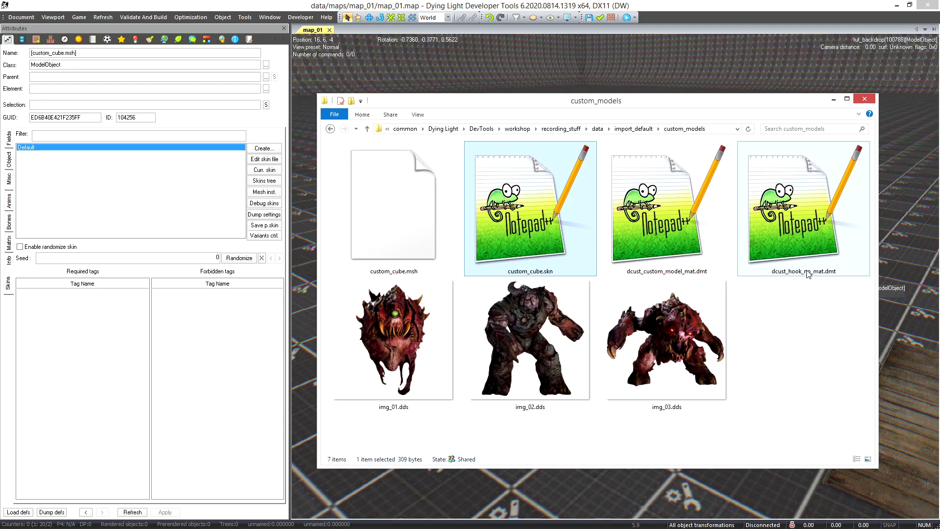
pyautogui.click(807, 234)
pyautogui.click(636, 274)
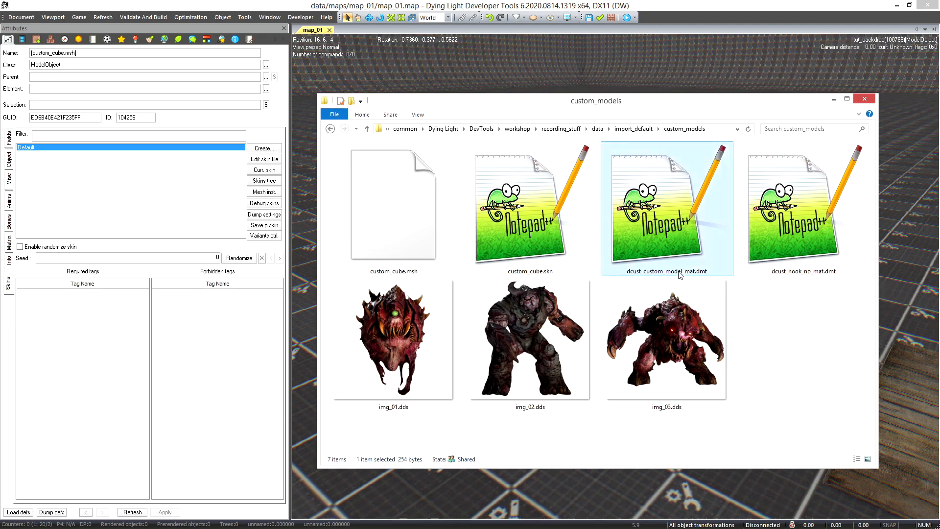
pyautogui.moveTo(653, 113); pyautogui.dragTo(627, 120)
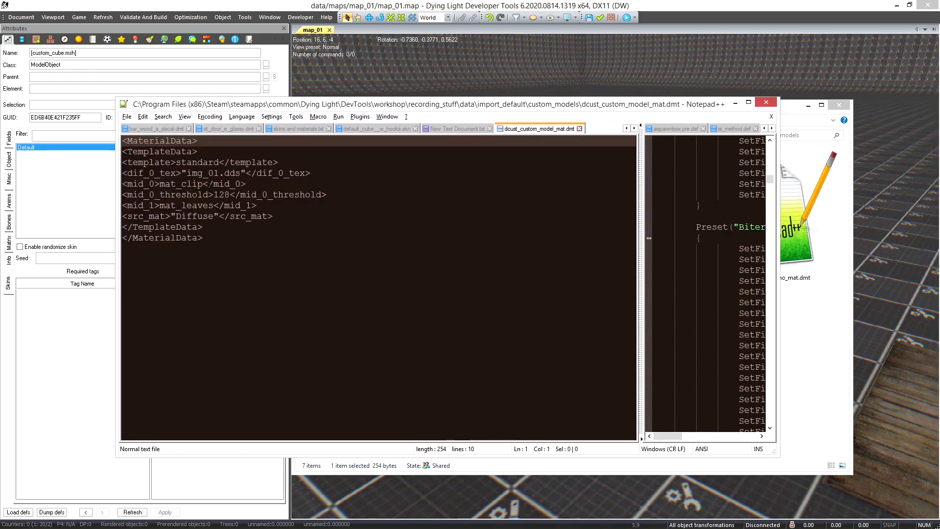
pyautogui.moveTo(282, 108); pyautogui.dragTo(545, 162)
# Step: Open dcust_custom_model_mat from the map editor's materials list and show its basic texture and preset settings
pyautogui.click(107, 40)
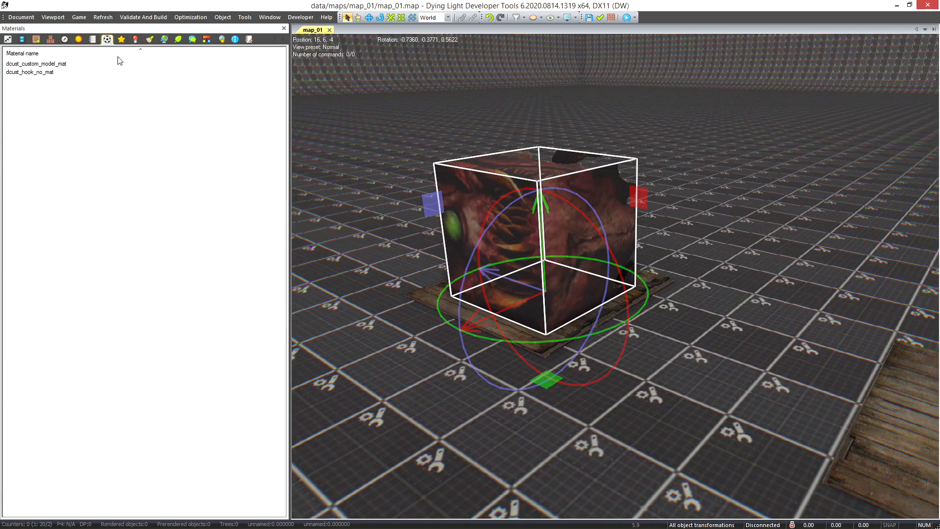
pyautogui.doubleClick(90, 65)
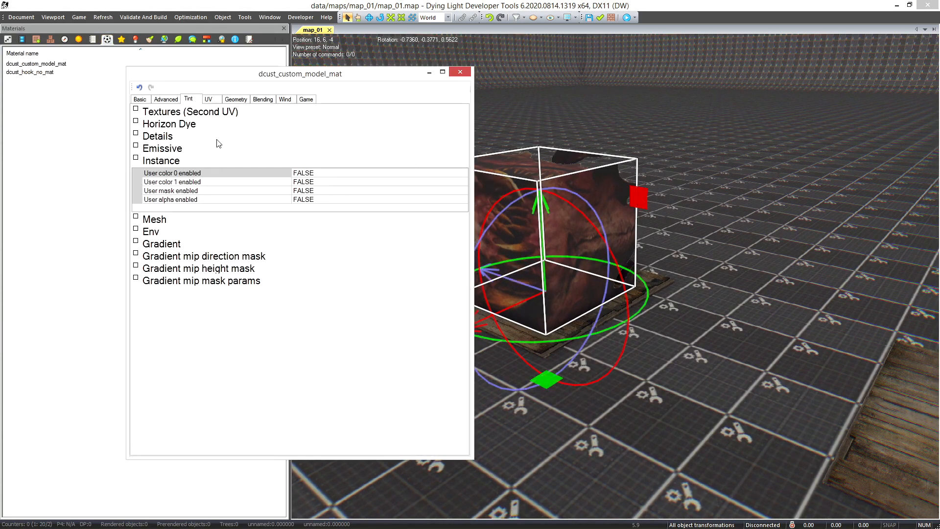
pyautogui.click(142, 100)
# Step: Compare the texture and mat_leaves entries in dcust_custom_model_mat.dmt with the material's settings in the map editor
pyautogui.hotkey('alt', 'Tab')
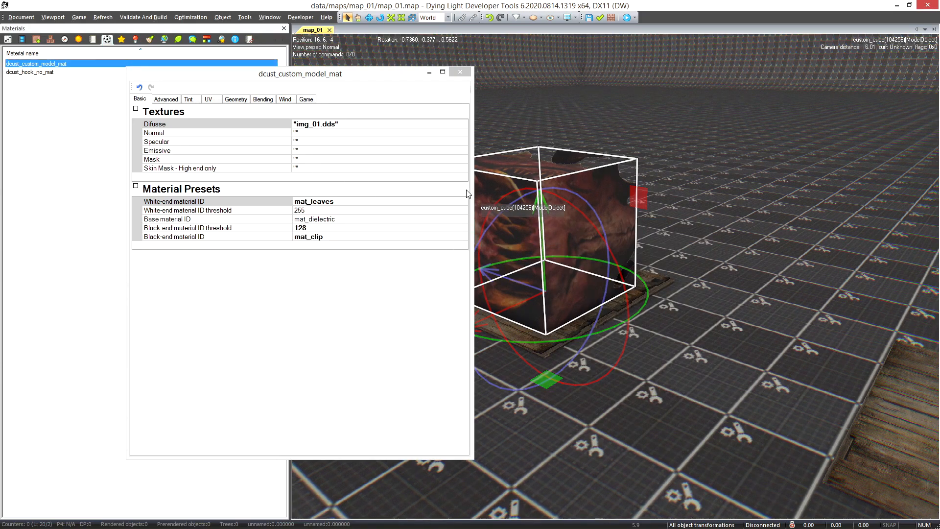
pyautogui.hotkey('alt', 'Tab')
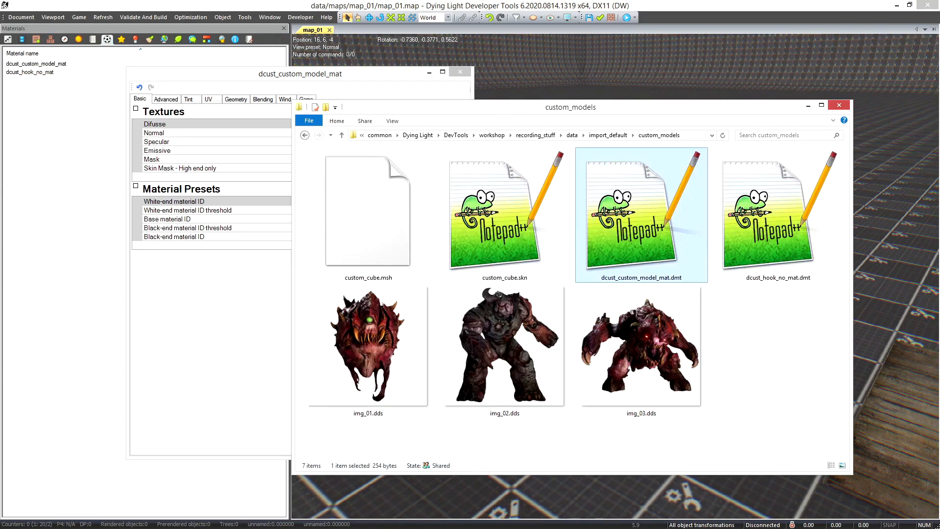
pyautogui.press('Return')
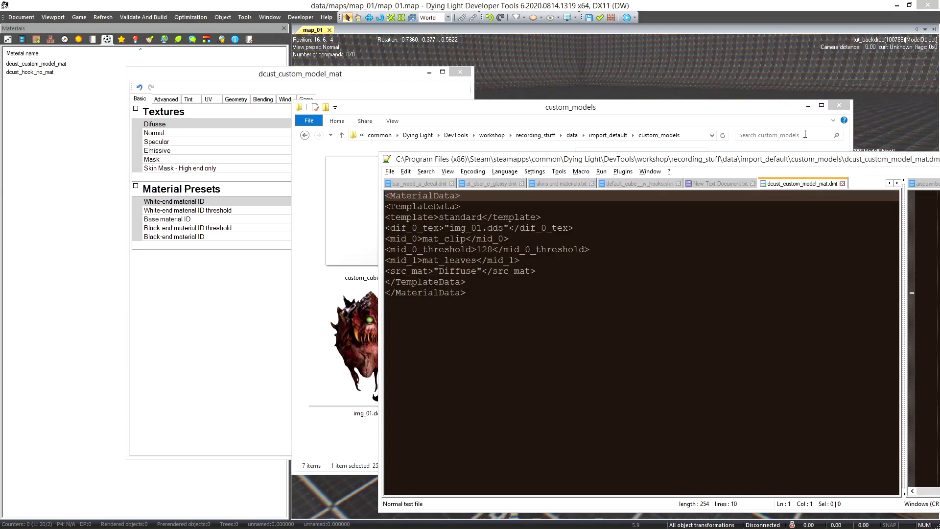
pyautogui.click(808, 107)
pyautogui.moveTo(734, 162); pyautogui.dragTo(773, 99)
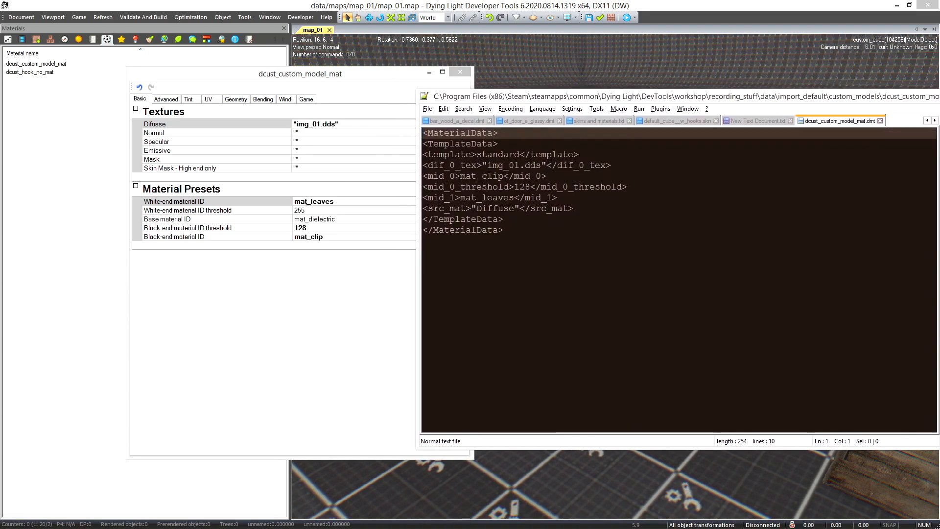
pyautogui.moveTo(488, 165); pyautogui.dragTo(513, 165)
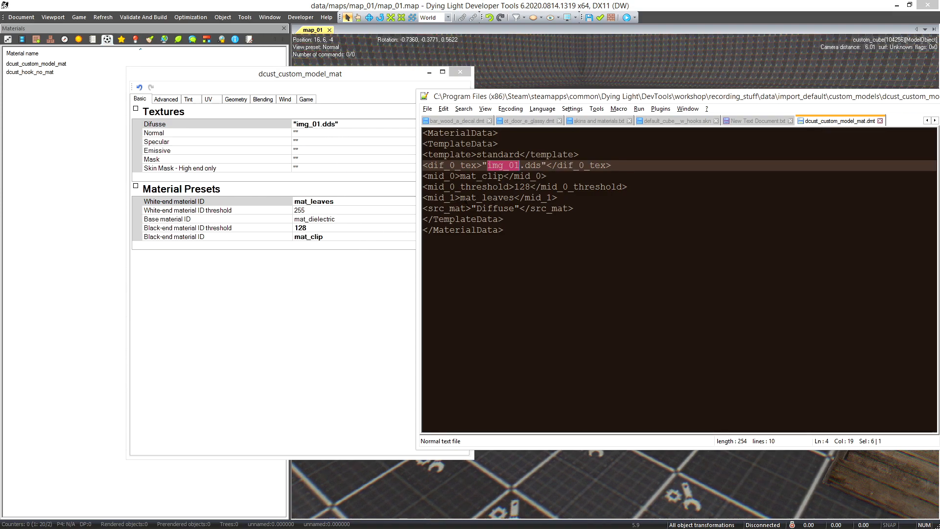
pyautogui.moveTo(461, 198); pyautogui.dragTo(513, 197)
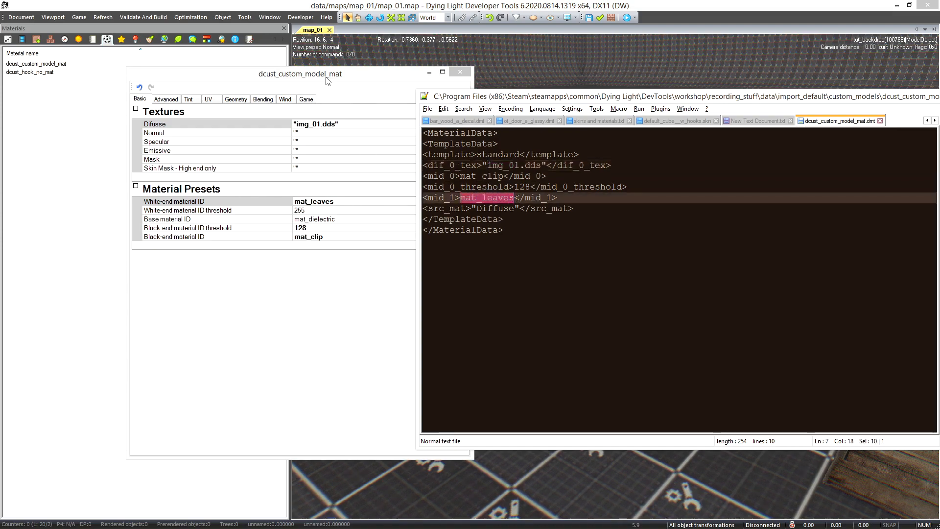
pyautogui.moveTo(721, 101); pyautogui.dragTo(673, 95)
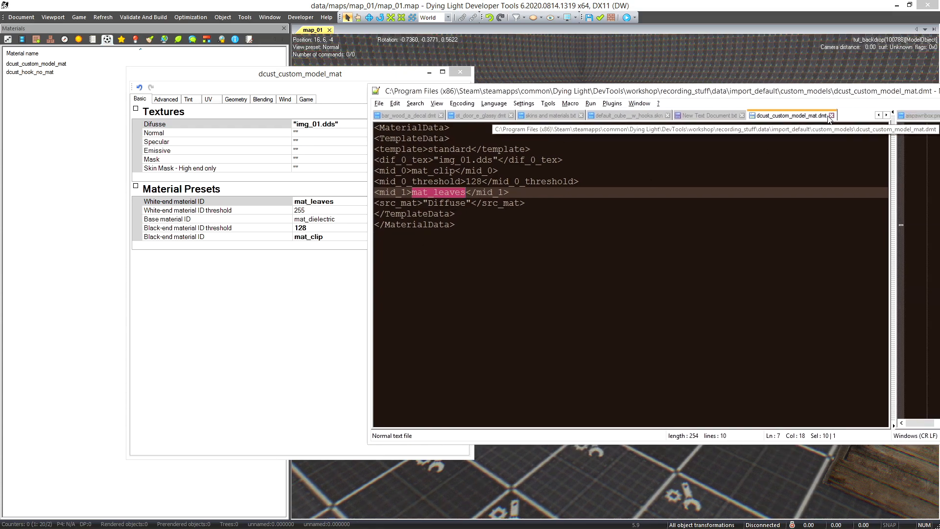
pyautogui.moveTo(804, 94); pyautogui.dragTo(661, 114)
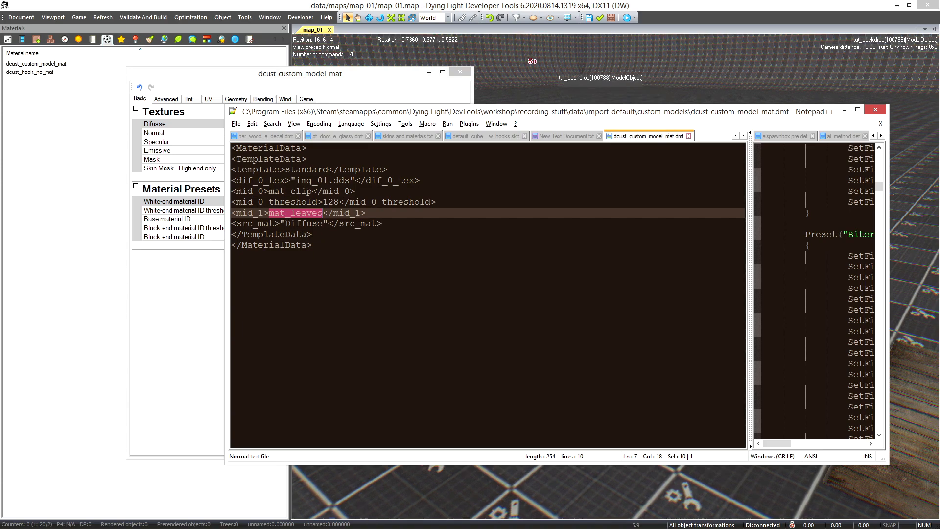
pyautogui.click(389, 78)
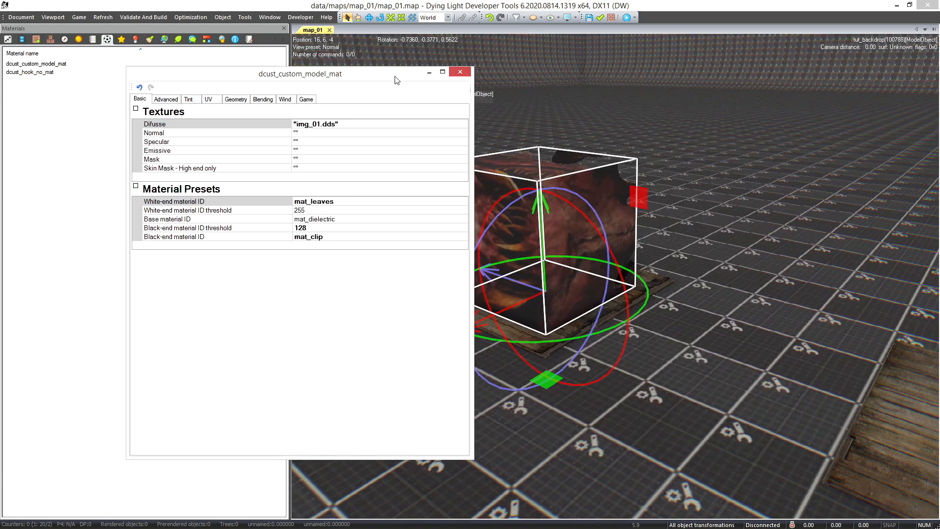
# Step: Open custom_cube.skn from the custom_models folder in Notepad++
pyautogui.hotkey('alt', 'Tab')
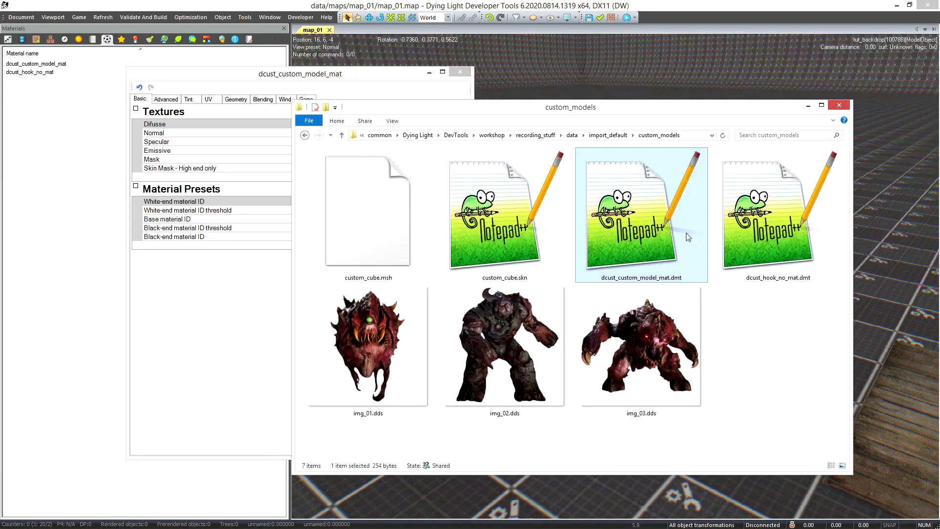
pyautogui.click(501, 233)
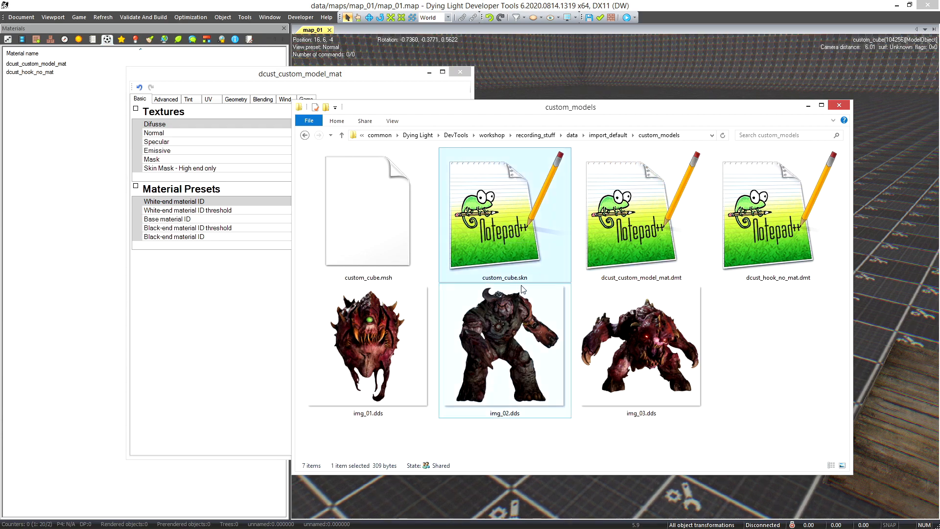
pyautogui.doubleClick(513, 243)
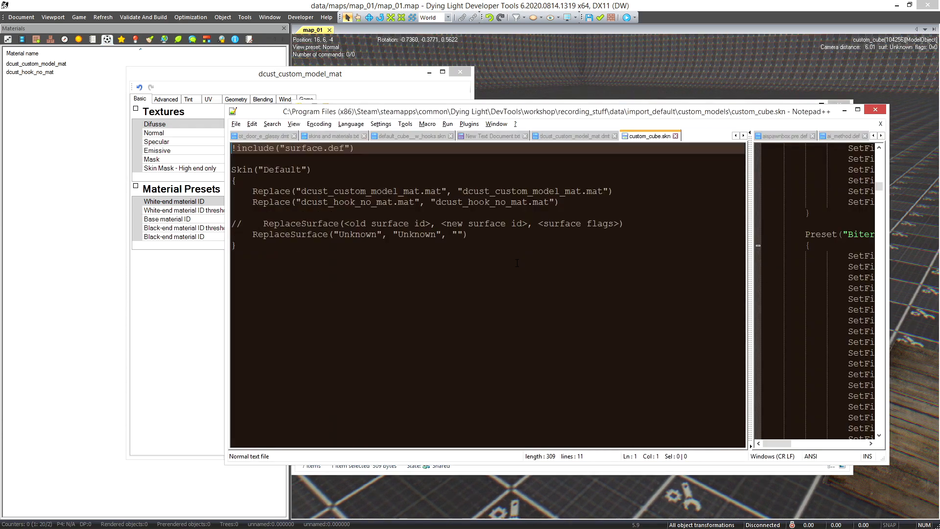
pyautogui.moveTo(596, 114); pyautogui.dragTo(654, 116)
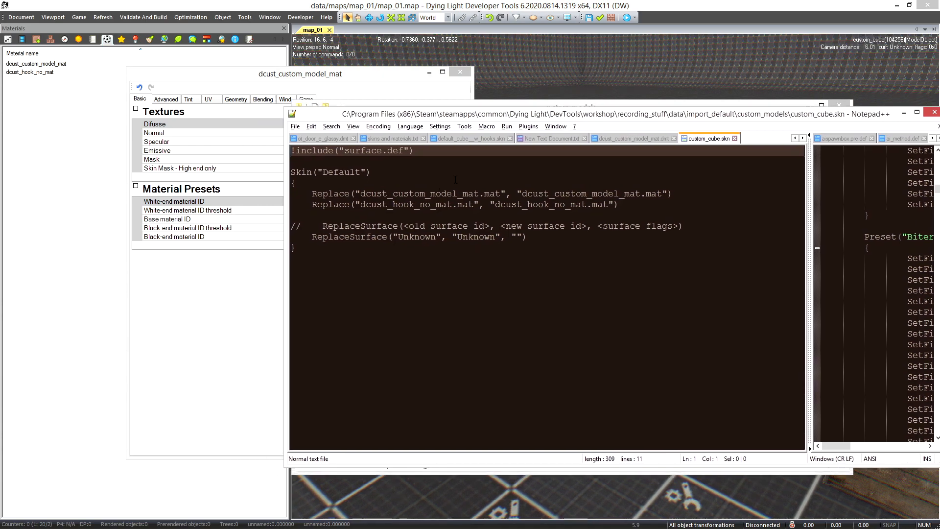
# Step: Close the material's settings window and view the cube's skins list beside the custom_cube.skn text
pyautogui.click(460, 72)
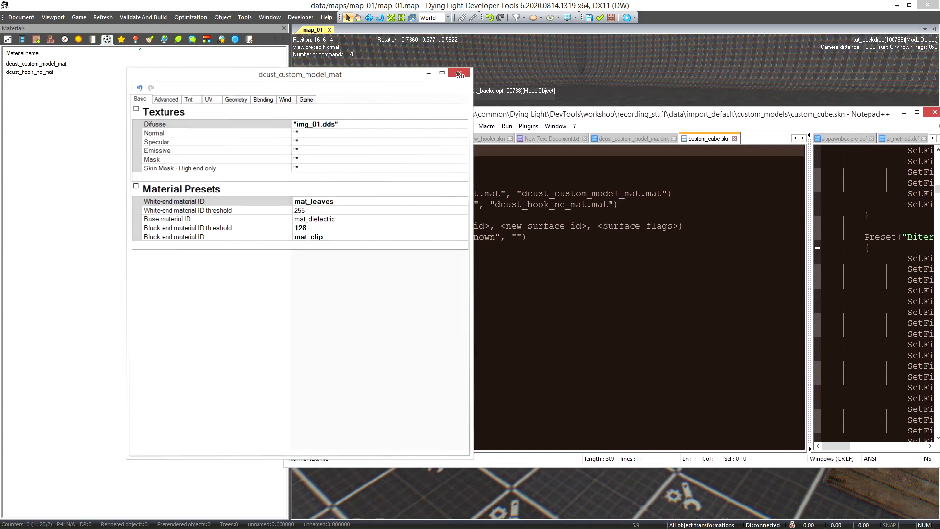
pyautogui.click(8, 40)
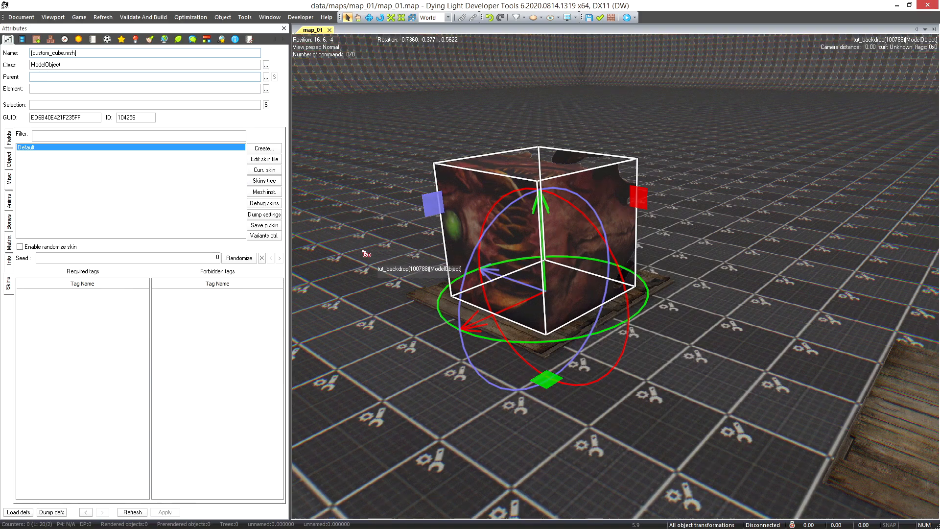
pyautogui.hotkey('alt', 'Tab')
pyautogui.moveTo(615, 113)
pyautogui.mouseDown()
pyautogui.moveTo(629, 120)
pyautogui.moveTo(620, 117)
pyautogui.mouseUp()
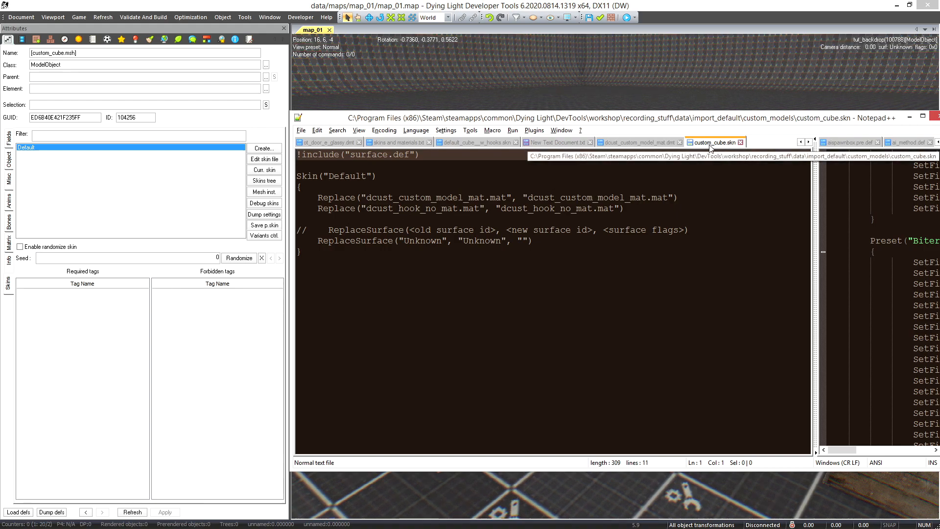
# Step: Examine the Default skin's name and its Replace line for dcust_custom_model_mat.mat, including the original and replacement material names
pyautogui.moveTo(297, 177); pyautogui.dragTo(389, 179)
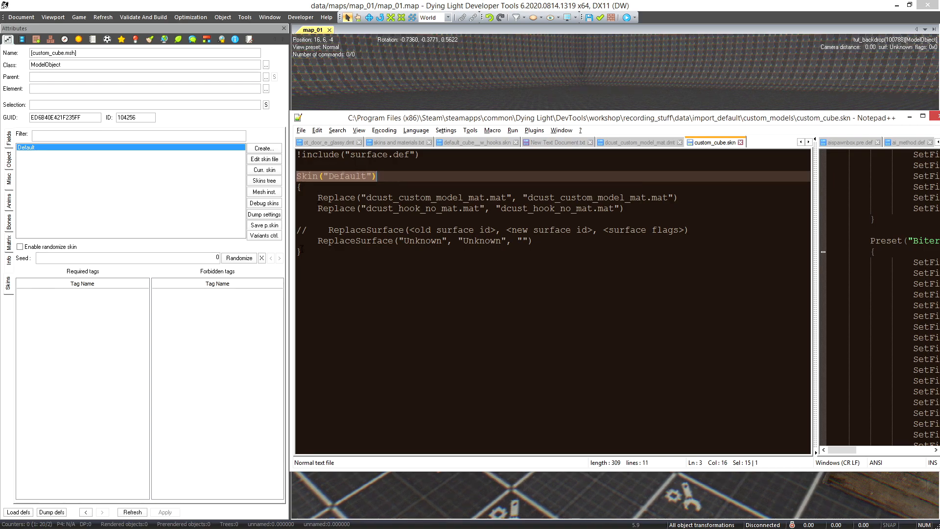
pyautogui.moveTo(318, 198); pyautogui.dragTo(679, 197)
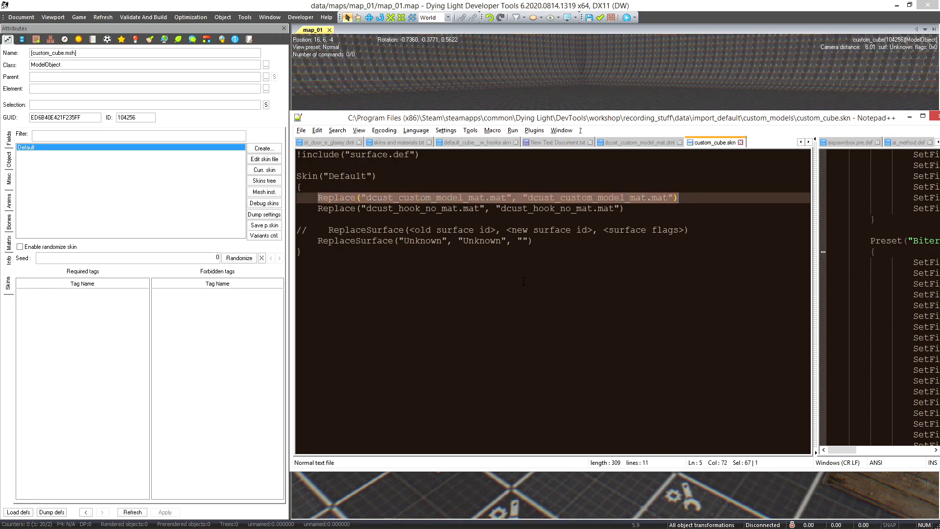
pyautogui.click(515, 197)
pyautogui.moveTo(296, 176); pyautogui.dragTo(376, 176)
pyautogui.moveTo(316, 197); pyautogui.dragTo(504, 198)
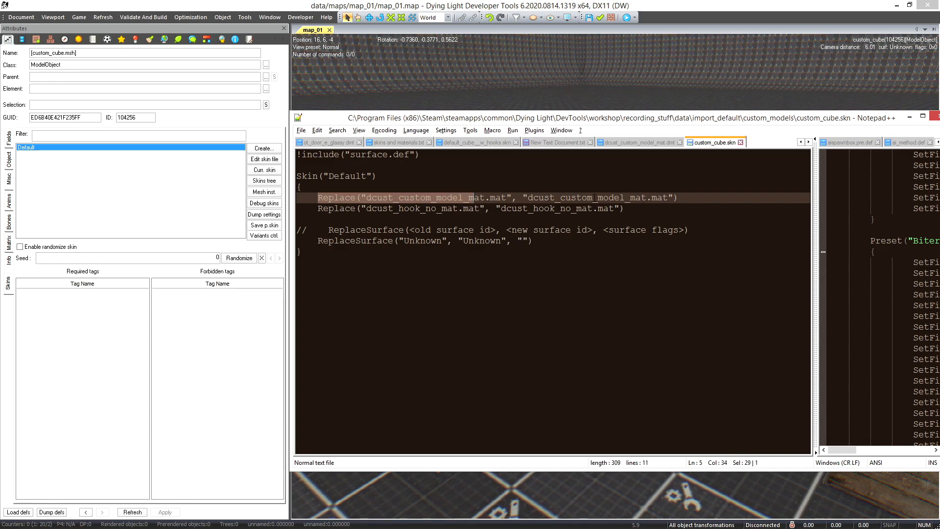
pyautogui.moveTo(527, 198); pyautogui.dragTo(641, 197)
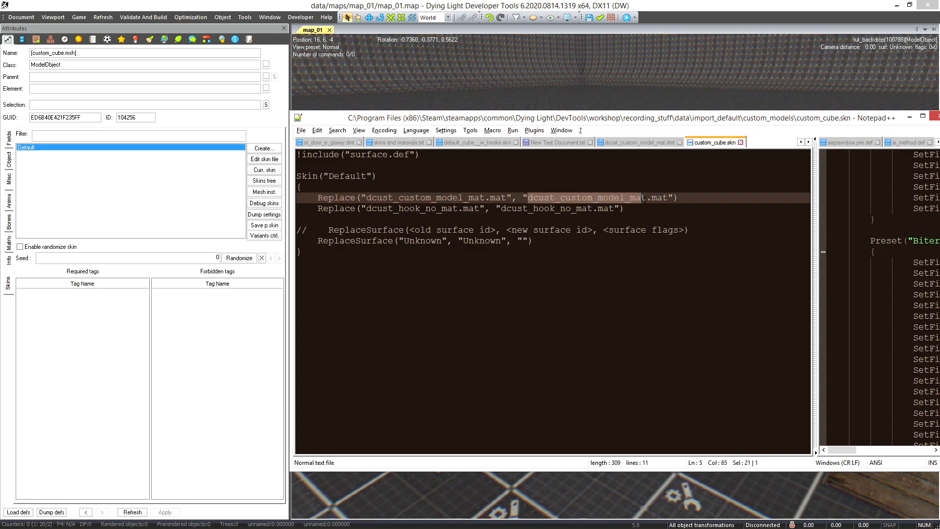
# Step: Check the img_01.dds texture reference in dcust_custom_model_mat.dmt, and return to custom_cube.skn
pyautogui.hotkey('alt', 'Tab')
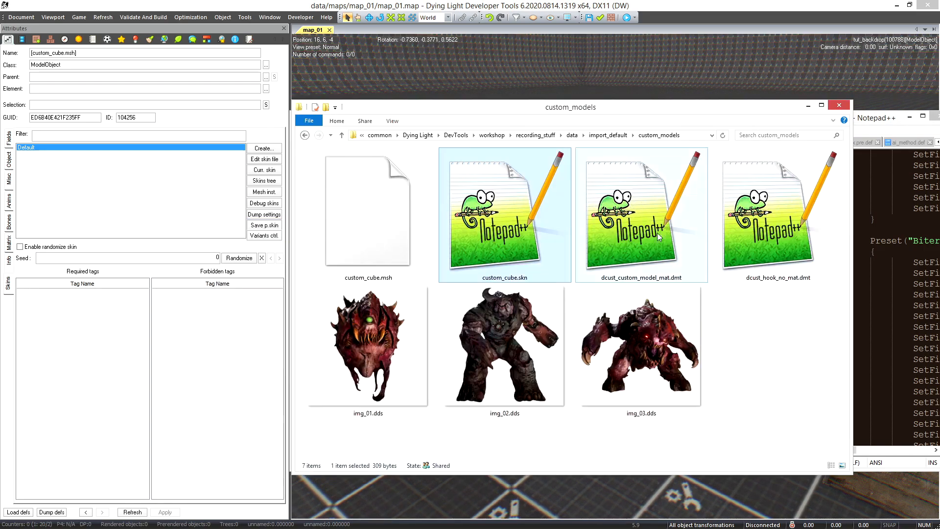
pyautogui.doubleClick(643, 237)
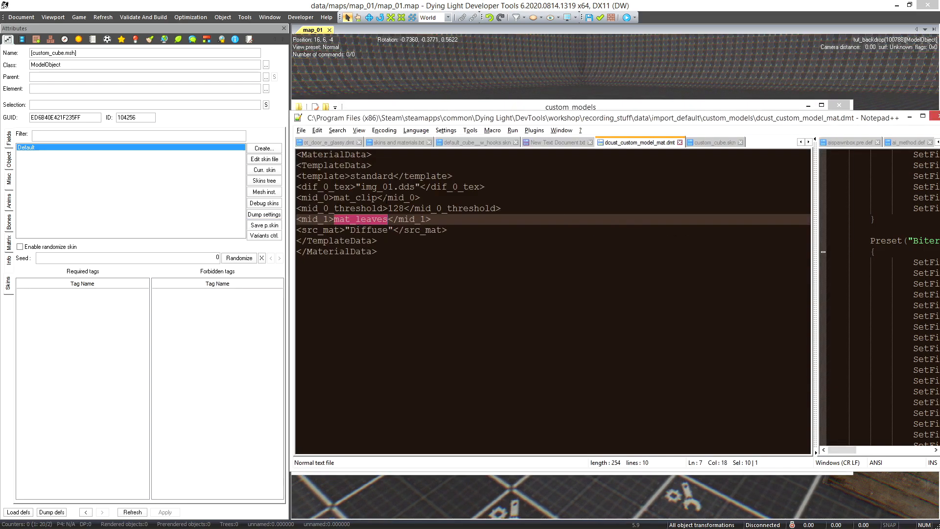
pyautogui.moveTo(361, 186); pyautogui.dragTo(431, 187)
pyautogui.click(703, 143)
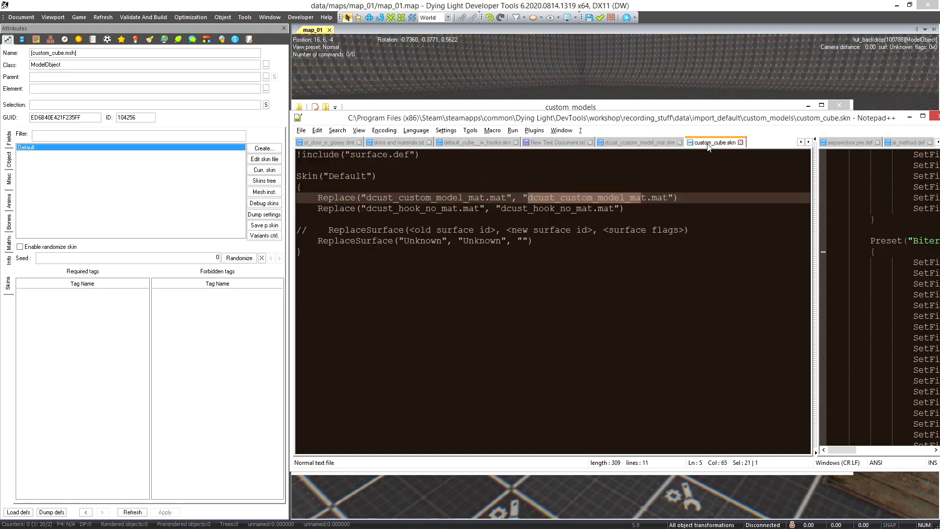
# Step: Compare the Default skin's replacement material in custom_cube.skn with the img_01.dds texture reference in dcust_custom_model_mat.dmt
pyautogui.moveTo(307, 176); pyautogui.dragTo(342, 176)
pyautogui.moveTo(523, 197); pyautogui.dragTo(664, 197)
pyautogui.click(661, 143)
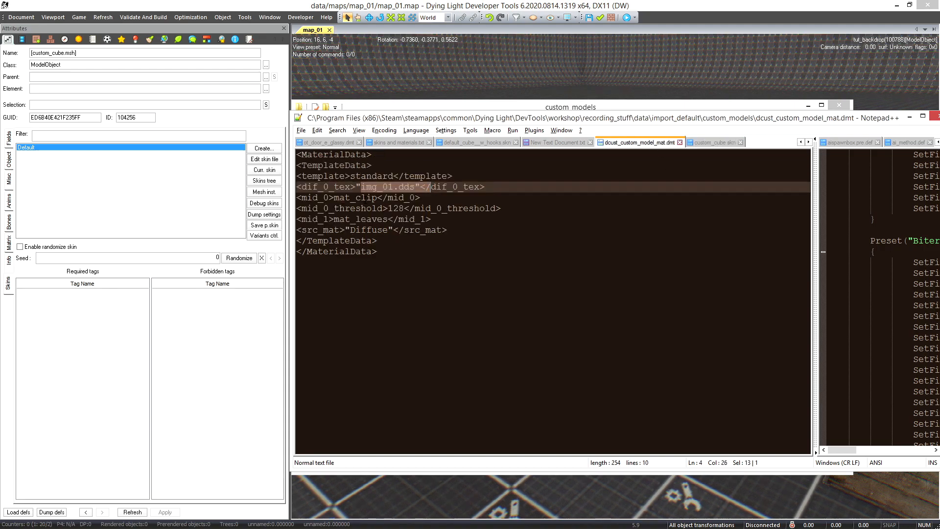
pyautogui.moveTo(356, 187); pyautogui.dragTo(421, 187)
pyautogui.click(718, 143)
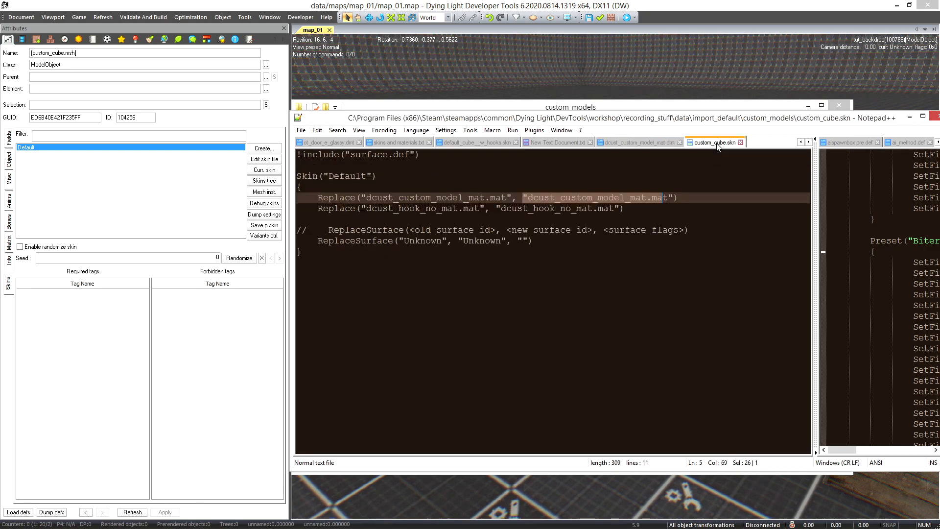
pyautogui.moveTo(323, 176); pyautogui.dragTo(396, 183)
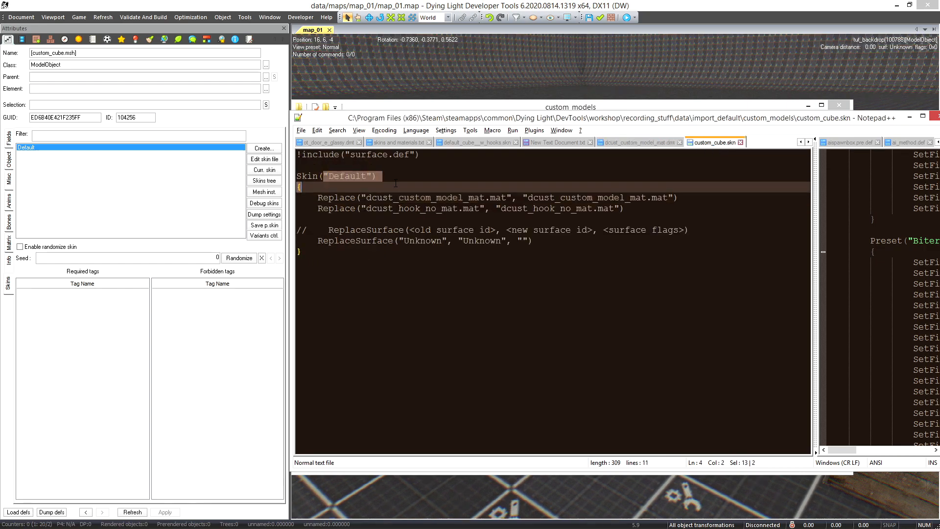
# Step: Delete the commented ReplaceSurface line and the blank line above it from the Default skin in custom_cube.skn
pyautogui.click(349, 242)
pyautogui.click(706, 230)
pyautogui.hotkey('shift', 'Home')
pyautogui.press('BackSpace')
pyautogui.press('BackSpace')
pyautogui.press('BackSpace')
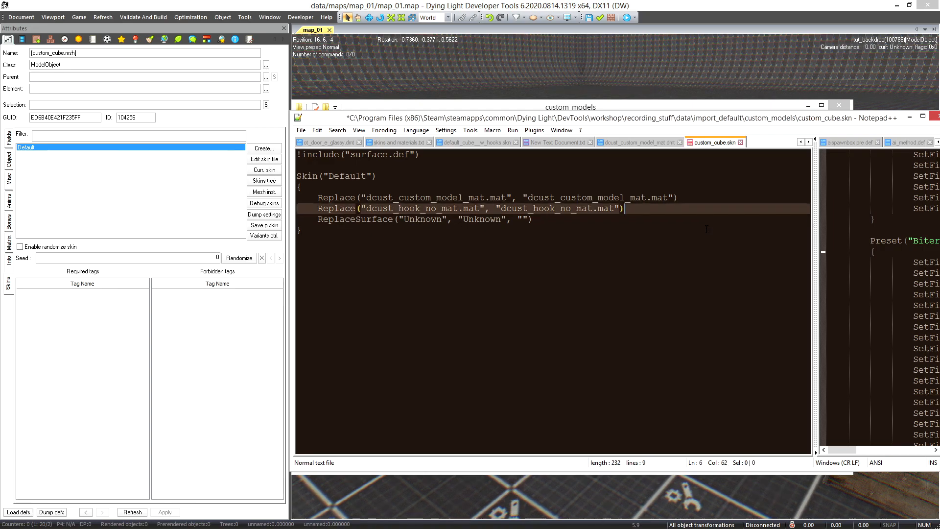
# Step: Duplicate the whole Default skin block directly below itself in custom_cube.skn
pyautogui.press('Home')
pyautogui.press('Up')
pyautogui.press('Up')
pyautogui.press('Up')
pyautogui.press('Home')
pyautogui.hotkey('shift', 'Down')
pyautogui.hotkey('shift', 'Down')
pyautogui.hotkey('shift', 'Down')
pyautogui.hotkey('shift', 'Down')
pyautogui.hotkey('shift', 'Down')
pyautogui.hotkey('shift', 'End')
pyautogui.hotkey('ctrl', 'c')
pyautogui.press('Down')
pyautogui.hotkey('ctrl', 'v')
# Step: Rename the copied skin to img and go to the end of its first replacement material name, before the extension
pyautogui.press('Up')
pyautogui.press('Up')
pyautogui.press('Up')
pyautogui.press('Up')
pyautogui.press('Up')
pyautogui.press('End')
pyautogui.press('Left')
pyautogui.press('Left')
pyautogui.hotkey('ctrl', 'shift', 'Left')
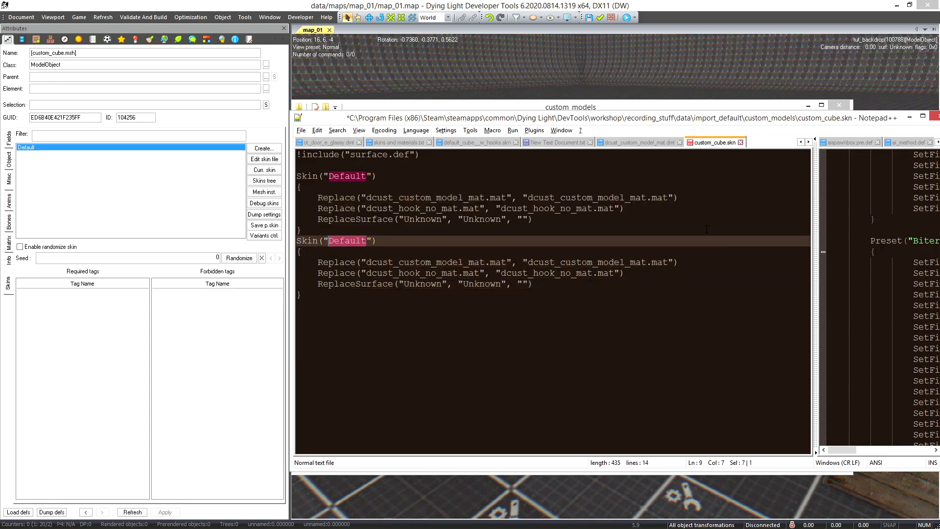
pyautogui.write('img')
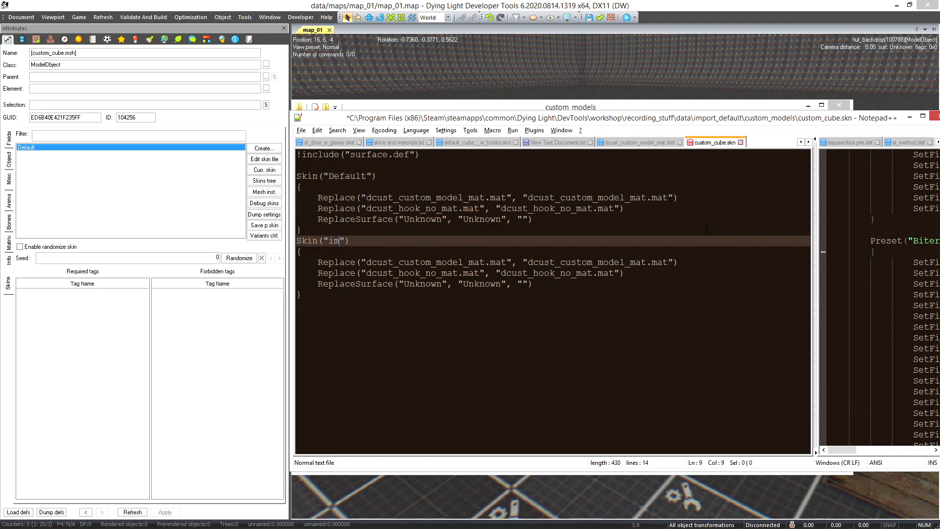
pyautogui.press('Down')
pyautogui.press('Down')
pyautogui.press('End')
pyautogui.press('Left')
pyautogui.press('Left')
pyautogui.press('Left')
pyautogui.press('Left')
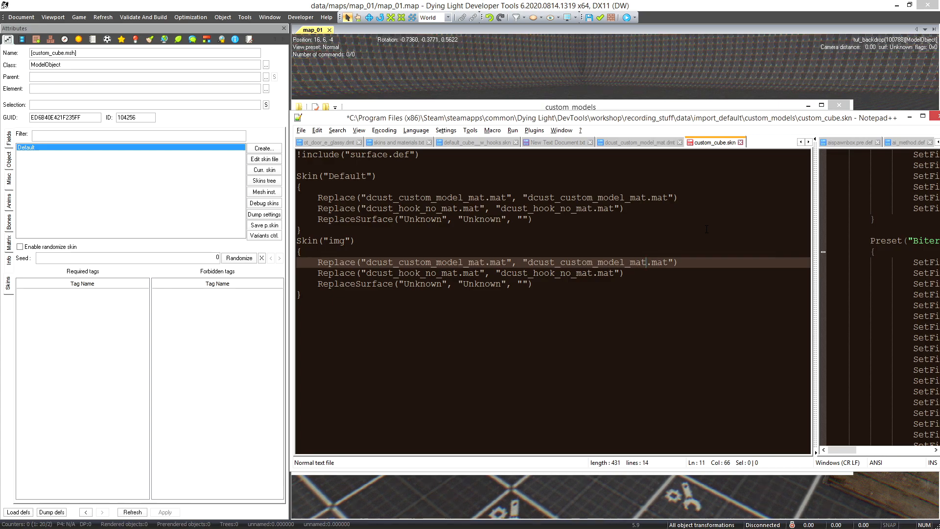
# Step: Duplicate dcust_custom_model_mat.dmt in the custom_models folder and name the copy dcust_custom_model_mat_2.dmt
pyautogui.click(609, 109)
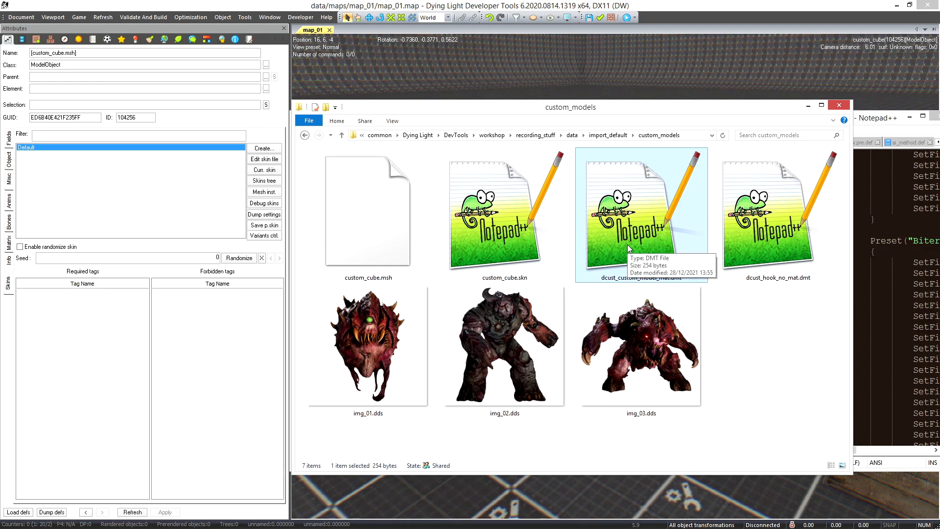
pyautogui.hotkey('ctrl', 'v')
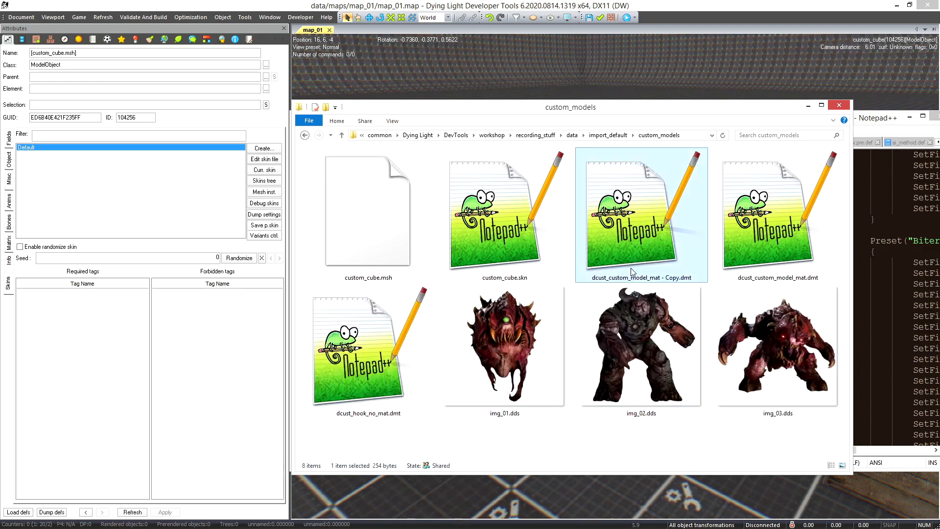
pyautogui.click(632, 276)
pyautogui.press('Right')
pyautogui.press('BackSpace')
pyautogui.press('BackSpace')
pyautogui.press('BackSpace')
pyautogui.press('BackSpace')
pyautogui.press('BackSpace')
pyautogui.press('BackSpace')
pyautogui.press('BackSpace')
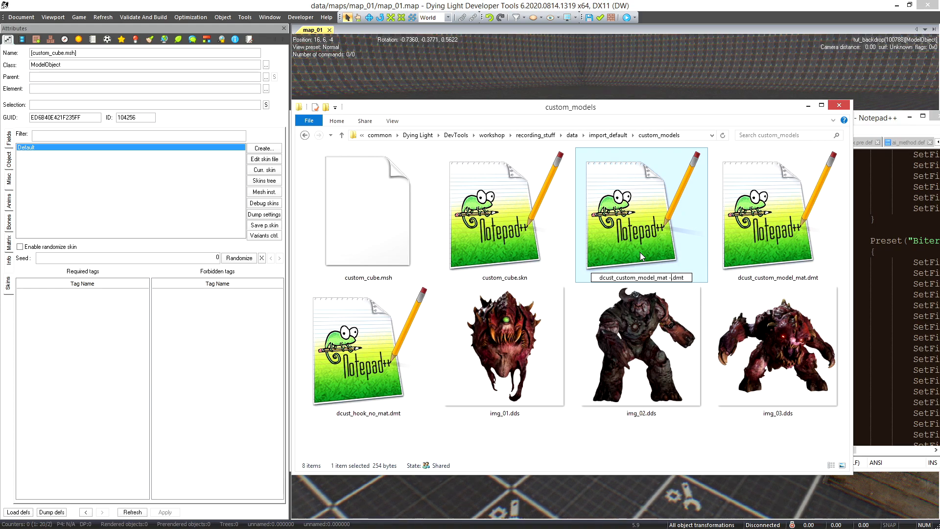
pyautogui.write('_2')
pyautogui.press('Return')
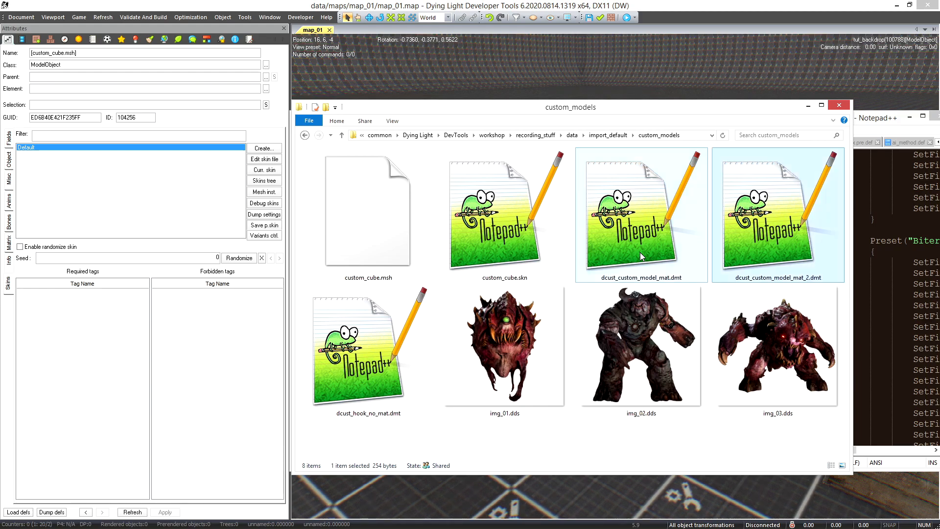
# Step: Open dcust_custom_model_mat_2.dmt in Notepad++ and set its diffuse texture to img_02.dds
pyautogui.doubleClick(758, 202)
pyautogui.click(388, 187)
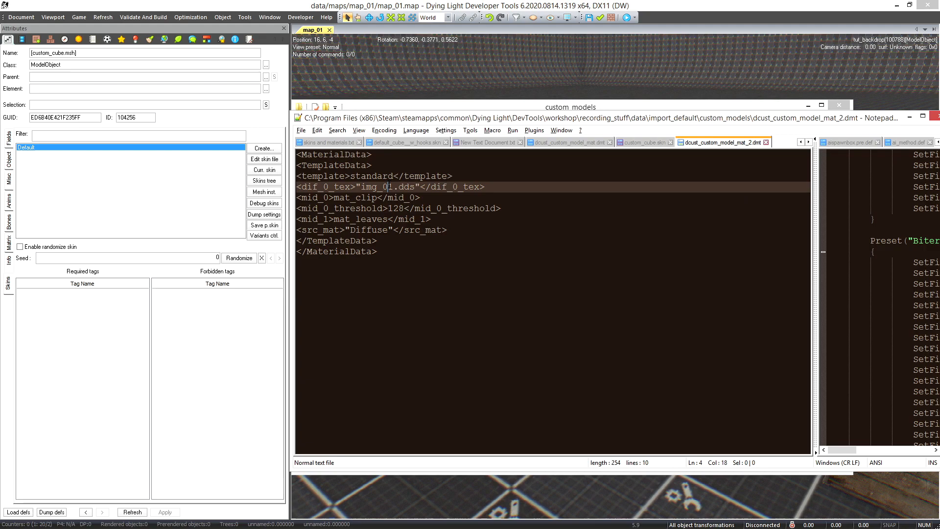
pyautogui.press('Delete')
pyautogui.write('2')
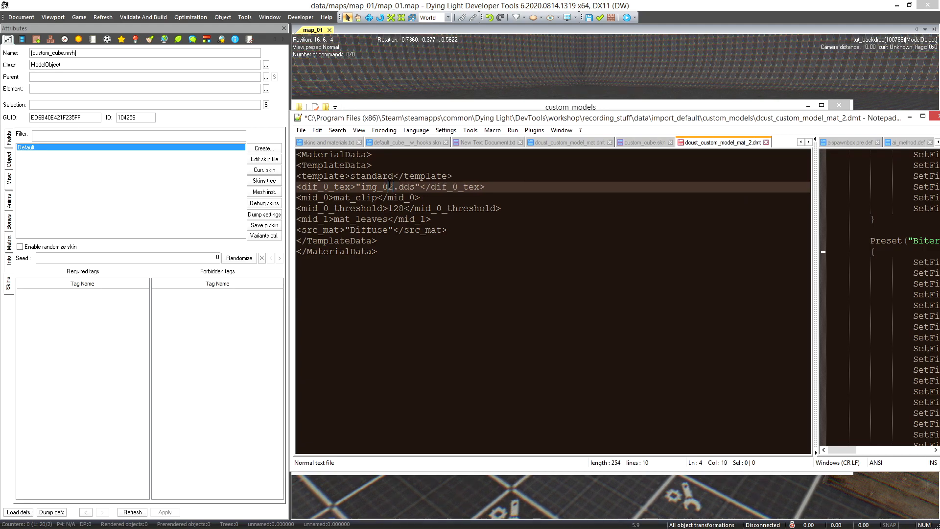
# Step: Check the img_02.dds file in the custom_models folder, and save and close dcust_custom_model_mat_2.dmt
pyautogui.click(474, 108)
pyautogui.click(693, 383)
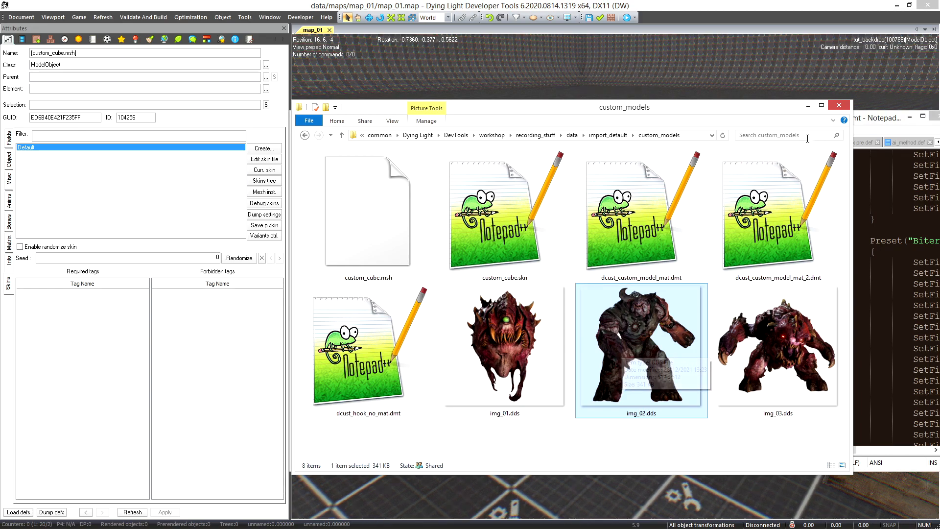
pyautogui.click(876, 123)
pyautogui.moveTo(716, 126); pyautogui.dragTo(709, 124)
pyautogui.click(438, 218)
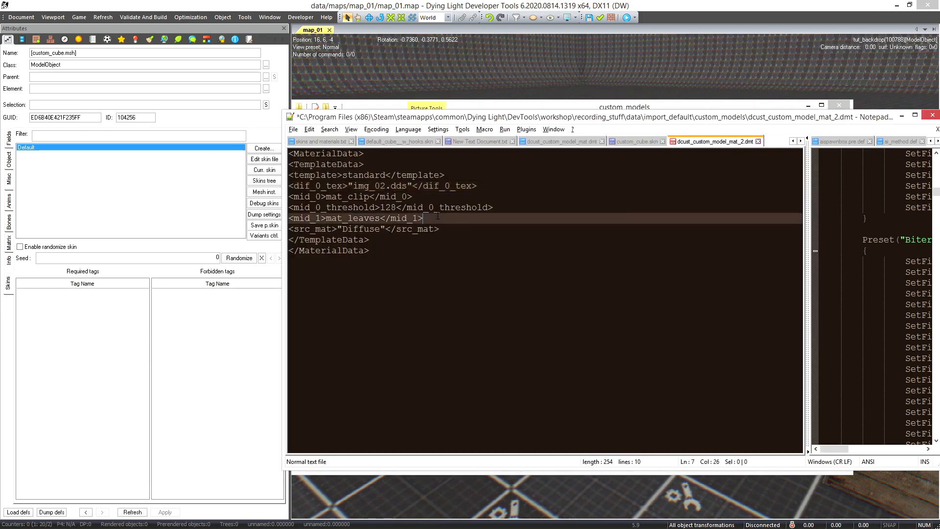
pyautogui.hotkey('ctrl', 's')
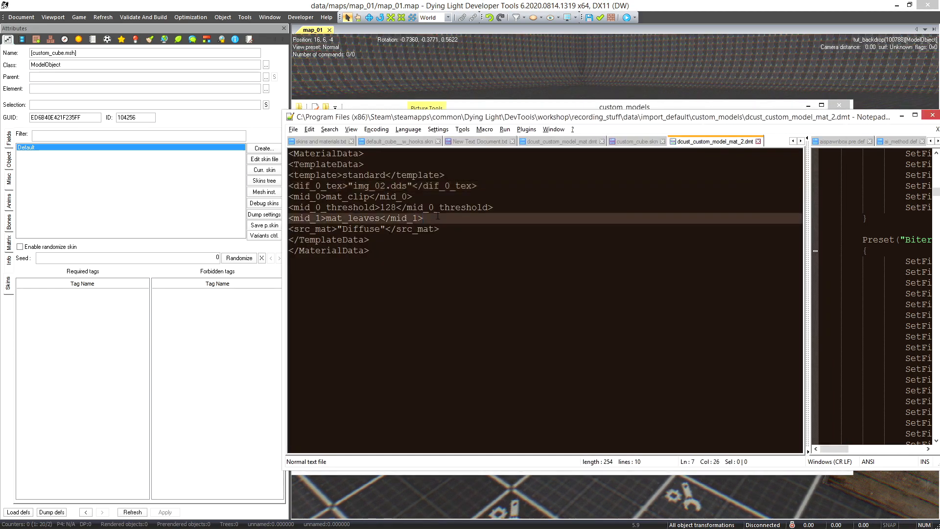
pyautogui.click(759, 142)
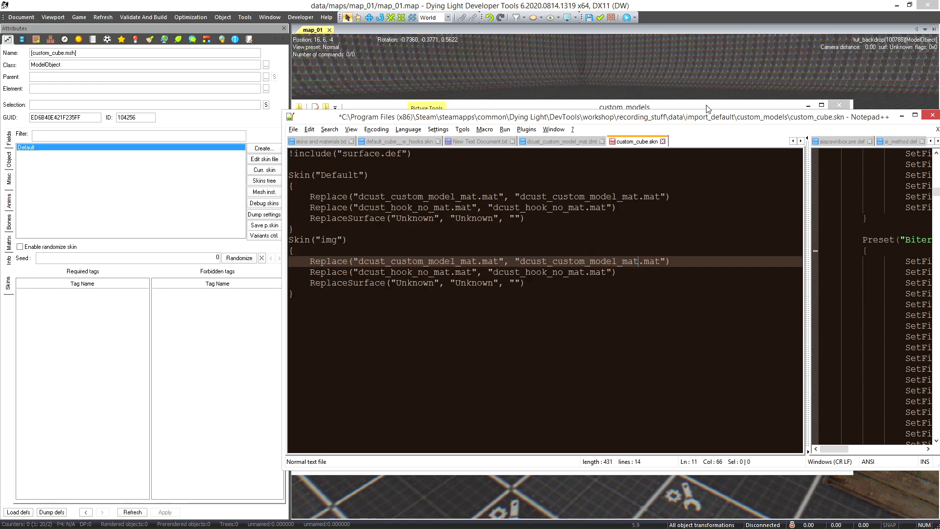
# Step: Rename the second skin block in custom_cube.skn to Image 2
pyautogui.moveTo(289, 240); pyautogui.dragTo(346, 310)
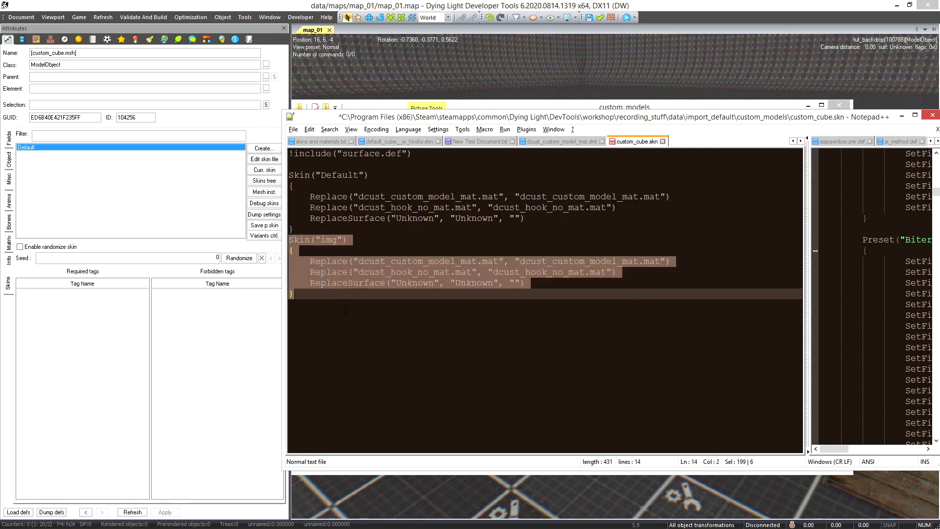
pyautogui.click(314, 240)
pyautogui.doubleClick(335, 240)
pyautogui.write('Image 2')
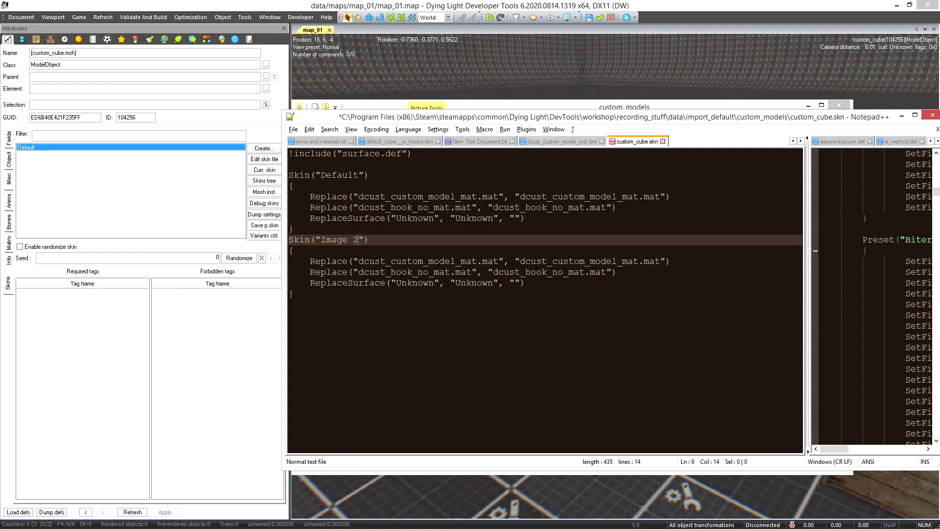
# Step: Set the Image 2 skin's replacement material to dcust_custom_model_mat_2.mat, matching the file in custom_models, and save custom_cube.skn
pyautogui.moveTo(519, 261); pyautogui.dragTo(639, 261)
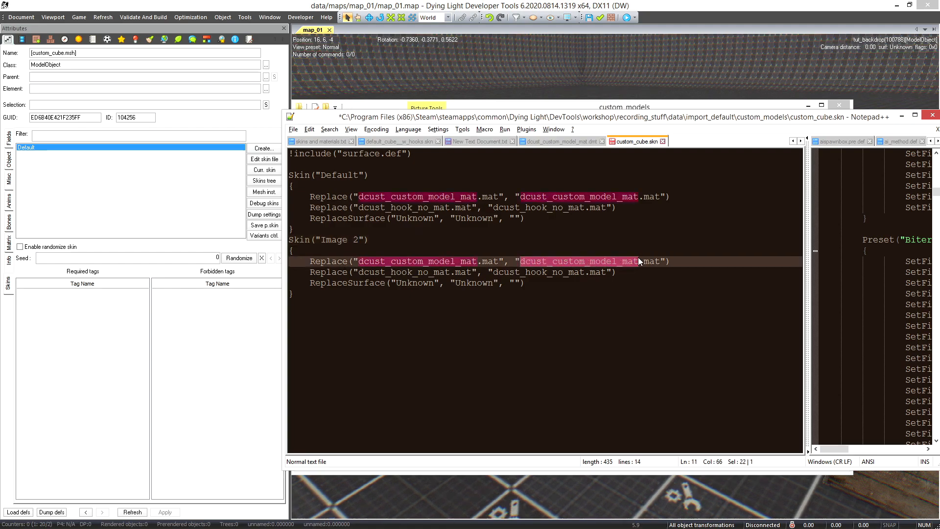
pyautogui.click(639, 263)
pyautogui.write('_2')
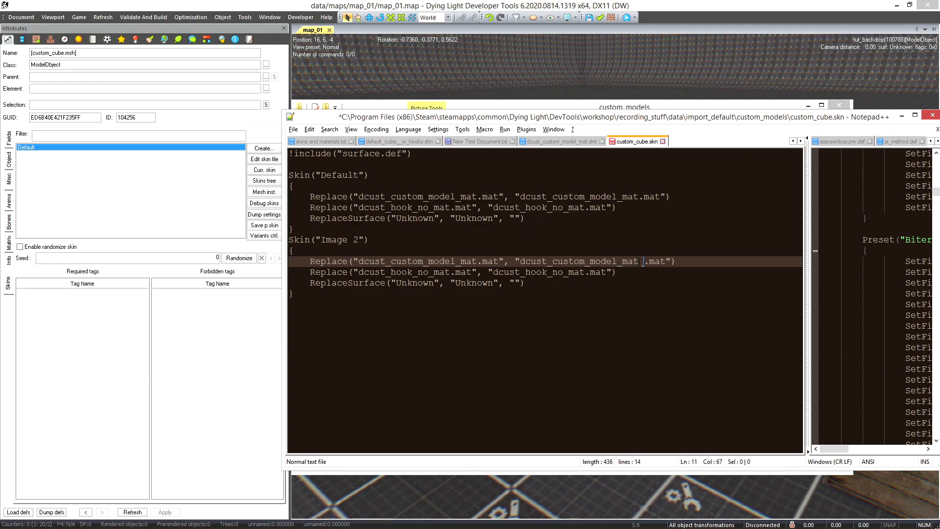
pyautogui.click(630, 111)
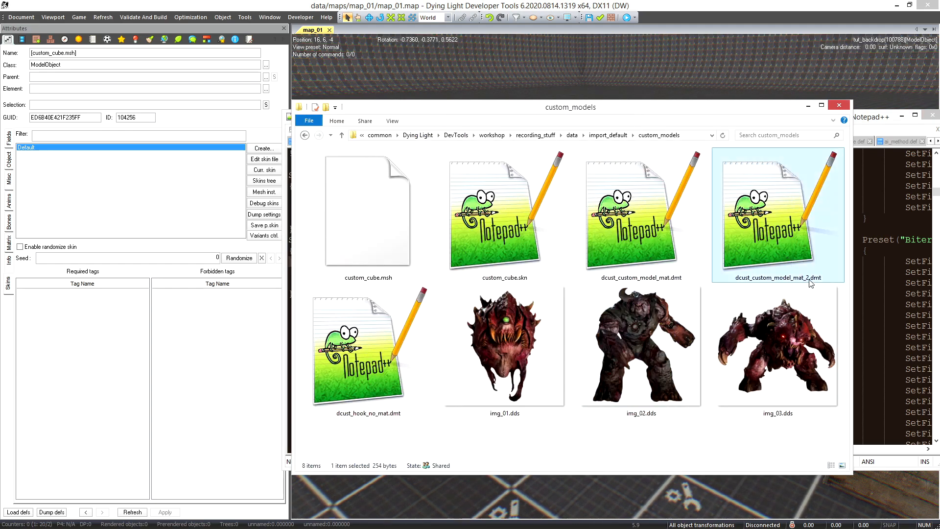
pyautogui.hotkey('alt', 'Tab')
pyautogui.hotkey('ctrl', 's')
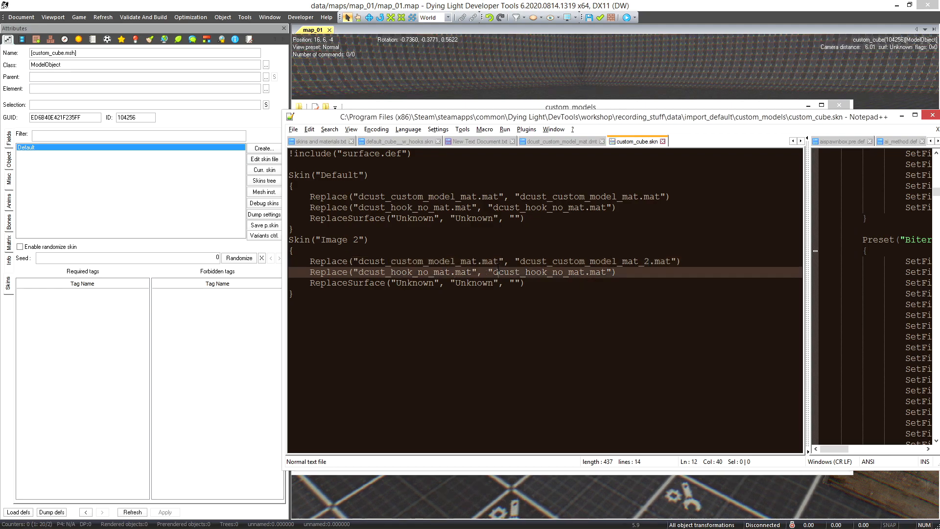
# Step: Duplicate the Image 2 skin block directly below itself in custom_cube.skn
pyautogui.moveTo(296, 293); pyautogui.dragTo(293, 242)
pyautogui.hotkey('ctrl', 'c')
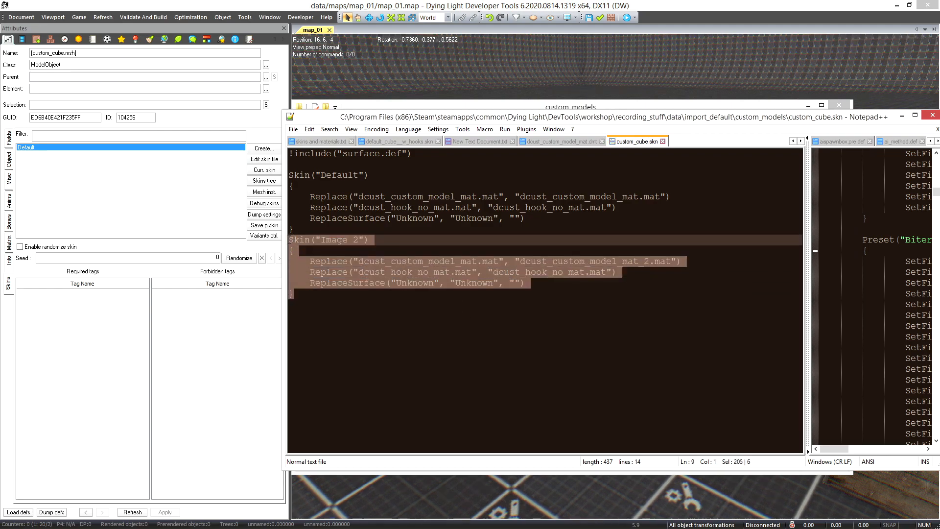
pyautogui.click(338, 292)
pyautogui.press('Return')
pyautogui.write('S')
pyautogui.hotkey('ctrl', 'v')
# Step: Name the third skin Image 3 with dcust_custom_model_mat_3.mat as its replacement material, and save custom_cube.skn
pyautogui.press('Up')
pyautogui.press('Up')
pyautogui.press('Up')
pyautogui.press('Up')
pyautogui.press('Up')
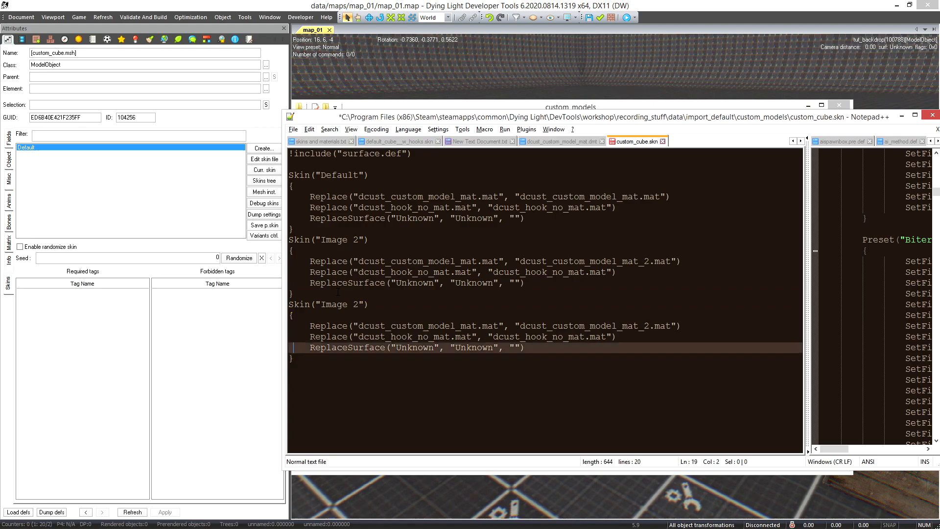
pyautogui.press('End')
pyautogui.press('Left')
pyautogui.press('Left')
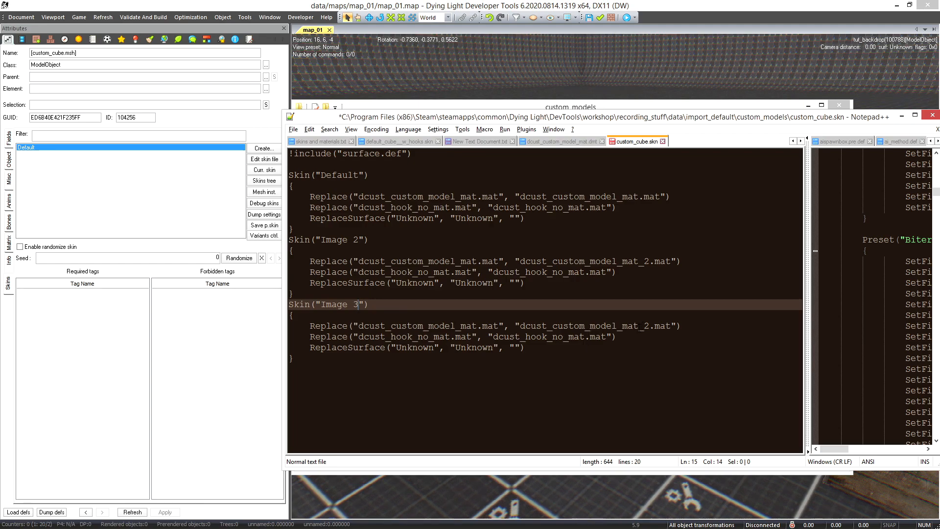
pyautogui.click(644, 326)
pyautogui.hotkey('ctrl', 's')
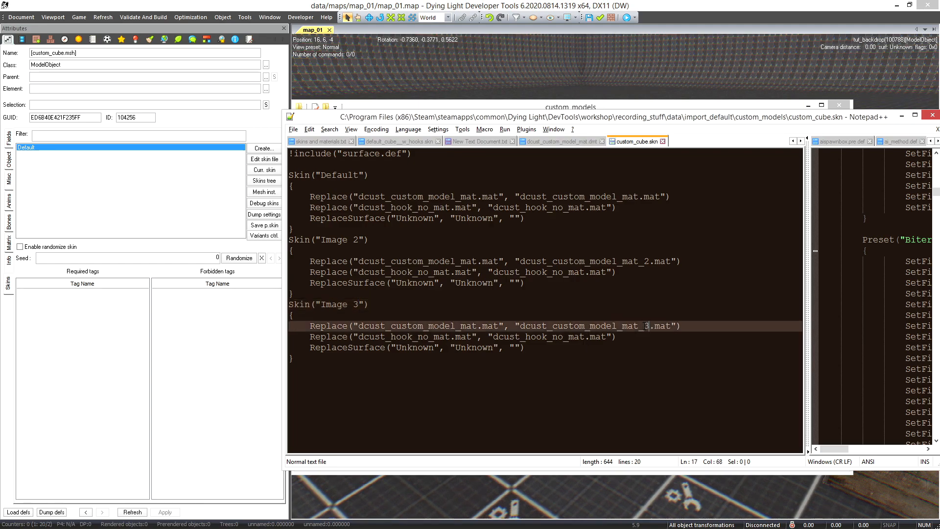
# Step: Duplicate dcust_custom_model_mat_2.dmt in the custom_models folder and name the copy dcust_custom_model_mat_3.dmt
pyautogui.click(654, 106)
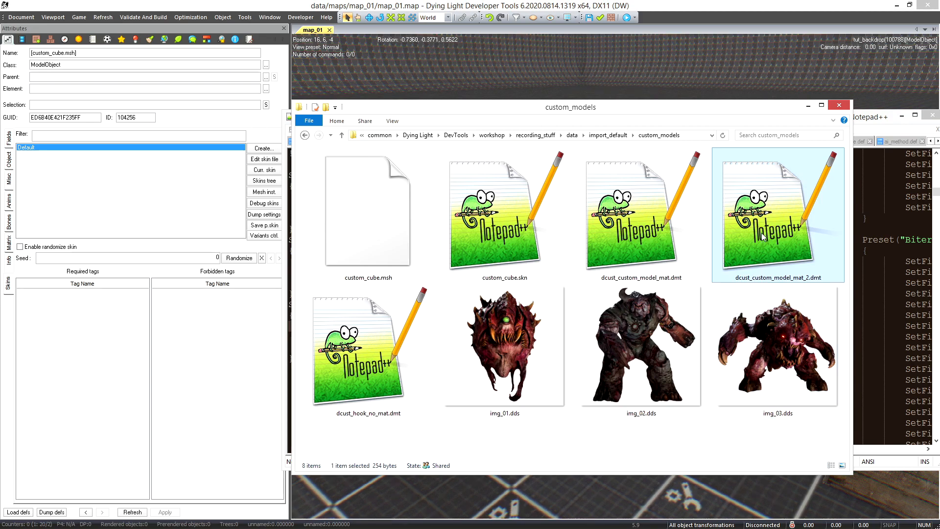
pyautogui.hotkey('ctrl', 'c')
pyautogui.hotkey('ctrl', 'v')
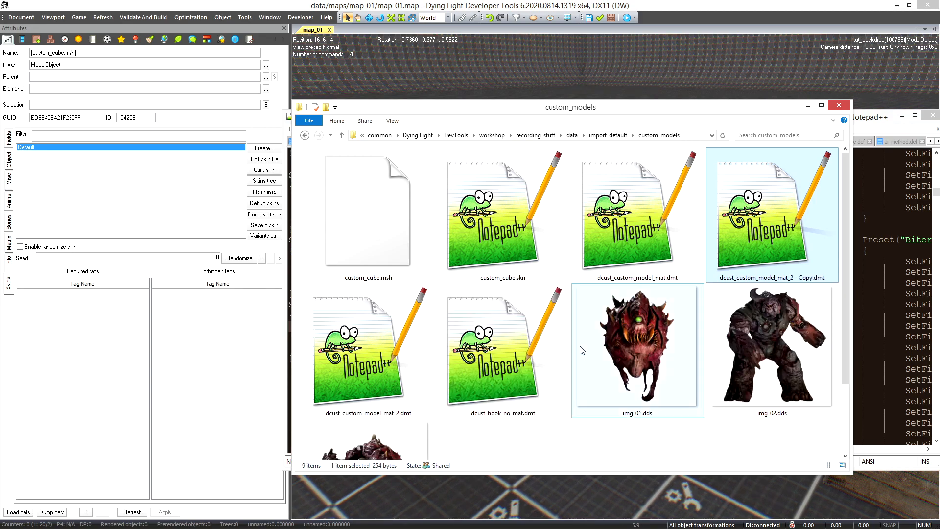
pyautogui.press('F2')
pyautogui.press('Right')
pyautogui.press('BackSpace')
pyautogui.press('BackSpace')
pyautogui.press('BackSpace')
pyautogui.press('BackSpace')
pyautogui.press('BackSpace')
pyautogui.press('BackSpace')
pyautogui.press('BackSpace')
pyautogui.press('BackSpace')
pyautogui.write('3')
pyautogui.press('Return')
# Step: Open dcust_custom_model_mat_3.dmt, update the image number in its diffuse texture reference, and close the file
pyautogui.press('Return')
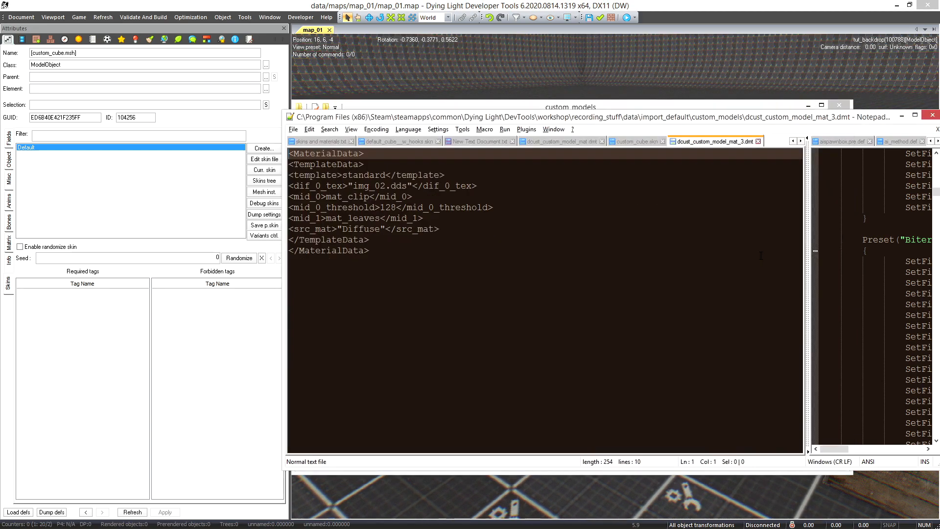
pyautogui.click(383, 186)
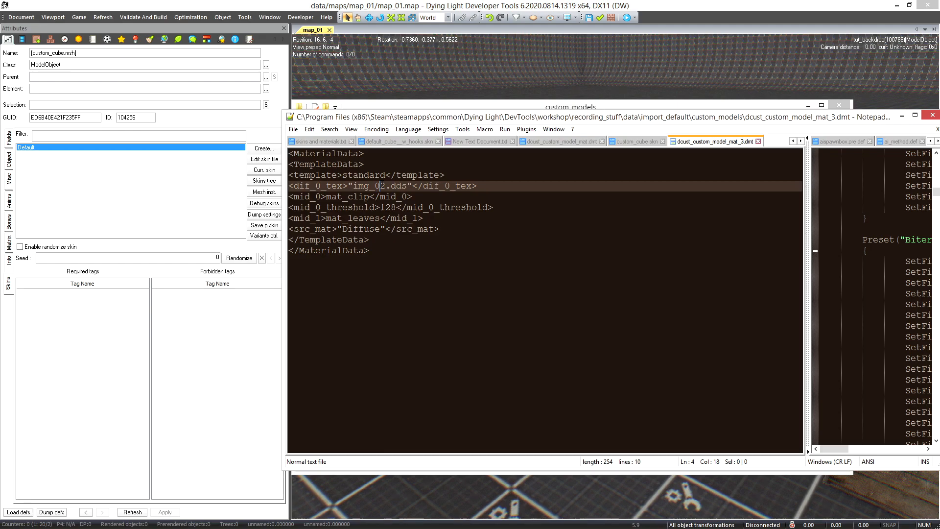
pyautogui.click(758, 142)
# Step: View the material files and the cube in the map editor, and place custom_cube.skn beside the cube's skins list
pyautogui.click(617, 108)
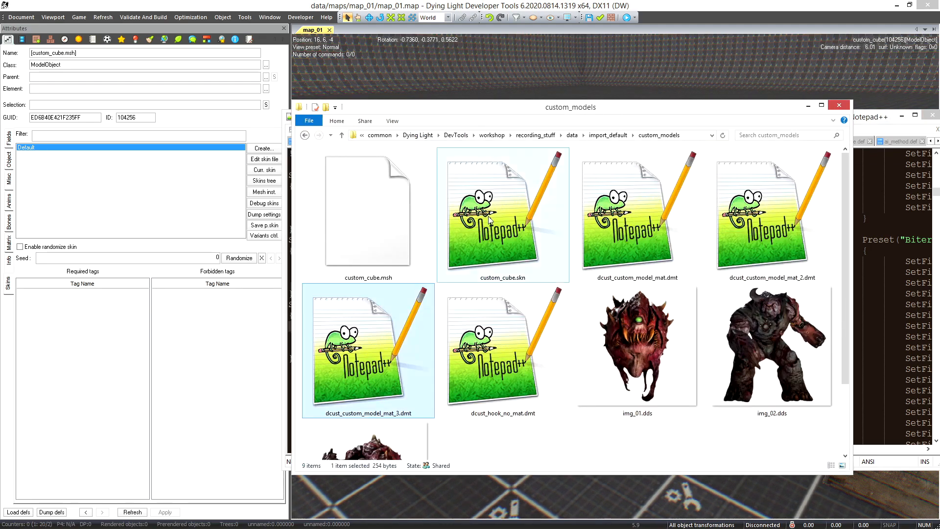
pyautogui.click(241, 78)
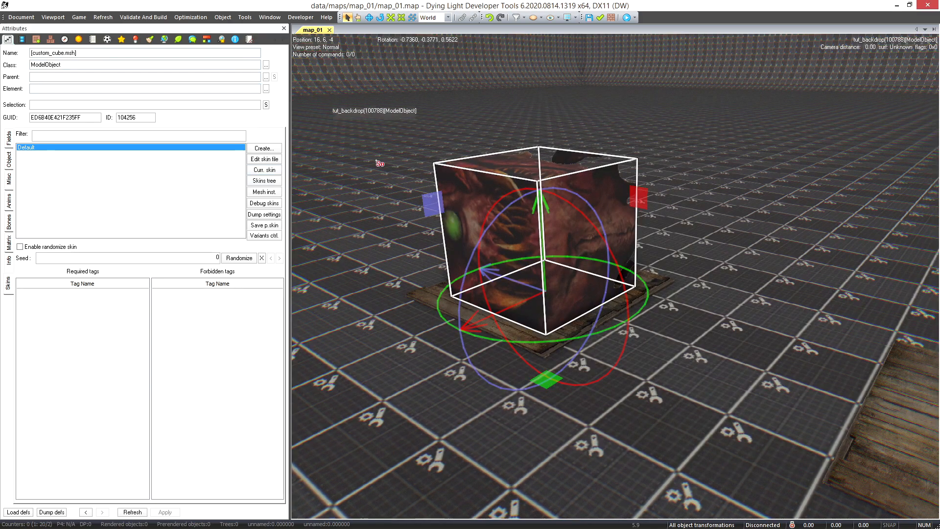
pyautogui.hotkey('alt', 'Tab')
pyautogui.hotkey('alt', 'Tab')
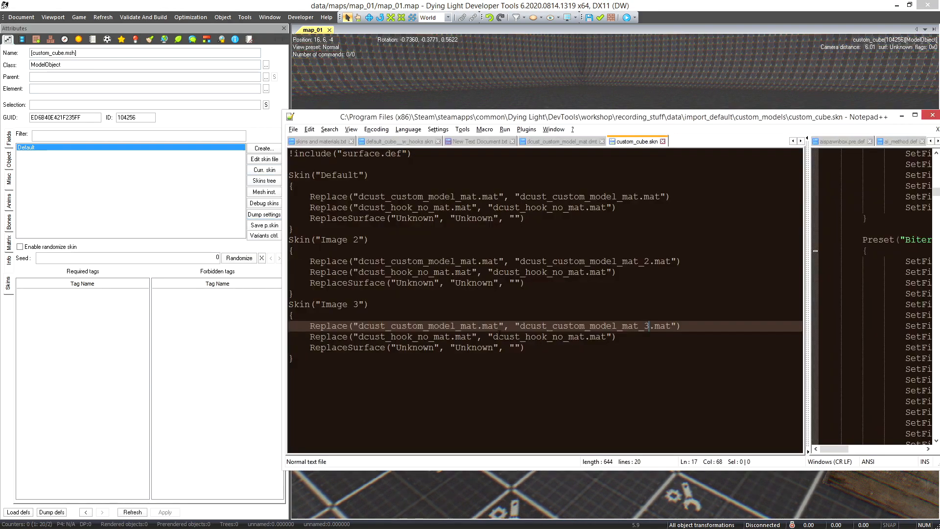
pyautogui.moveTo(363, 119); pyautogui.dragTo(381, 108)
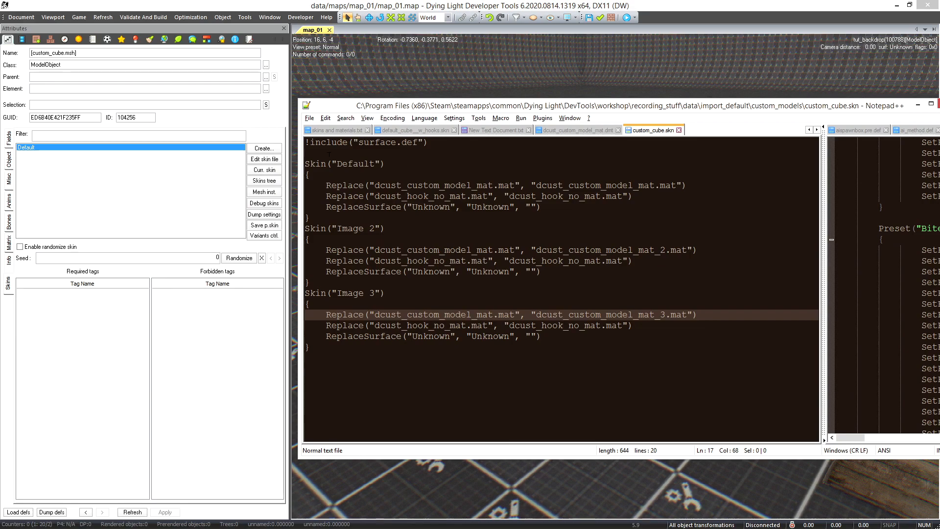
# Step: Review the skin definitions in custom_cube.skn, refresh the file system in the map editor, and recheck the cube's skins list
pyautogui.moveTo(306, 163); pyautogui.dragTo(538, 360)
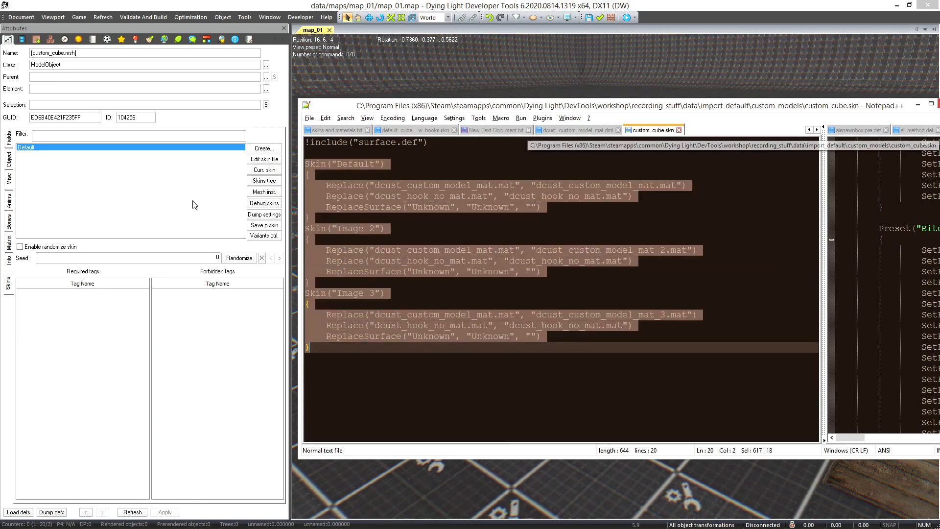
pyautogui.click(91, 177)
pyautogui.click(103, 17)
pyautogui.click(109, 29)
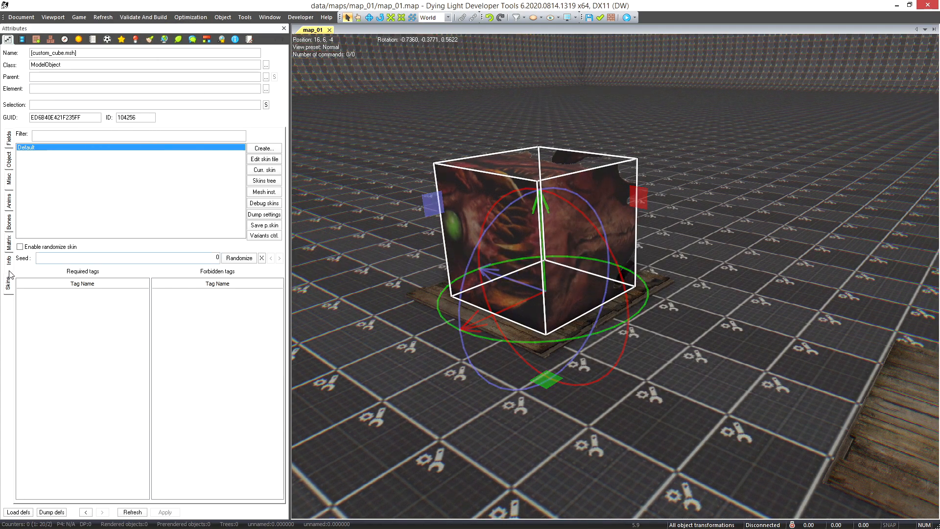
pyautogui.click(9, 160)
pyautogui.click(11, 141)
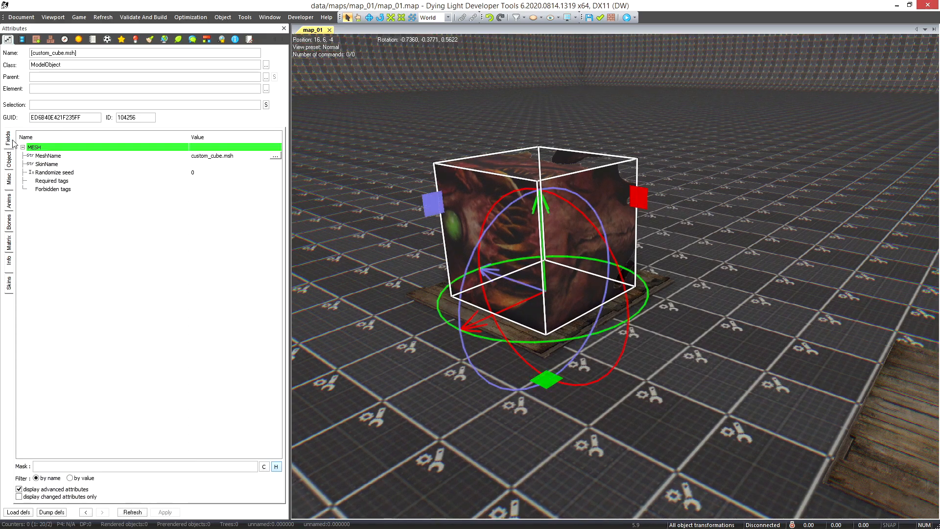
pyautogui.click(9, 285)
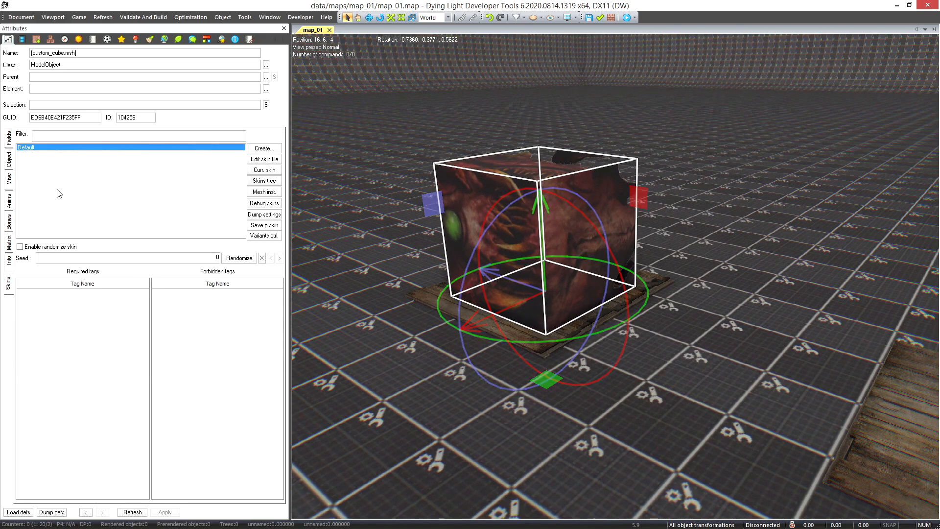
# Step: Reload the selected cube's mesh data
pyautogui.moveTo(489, 268); pyautogui.dragTo(484, 267, button='right')
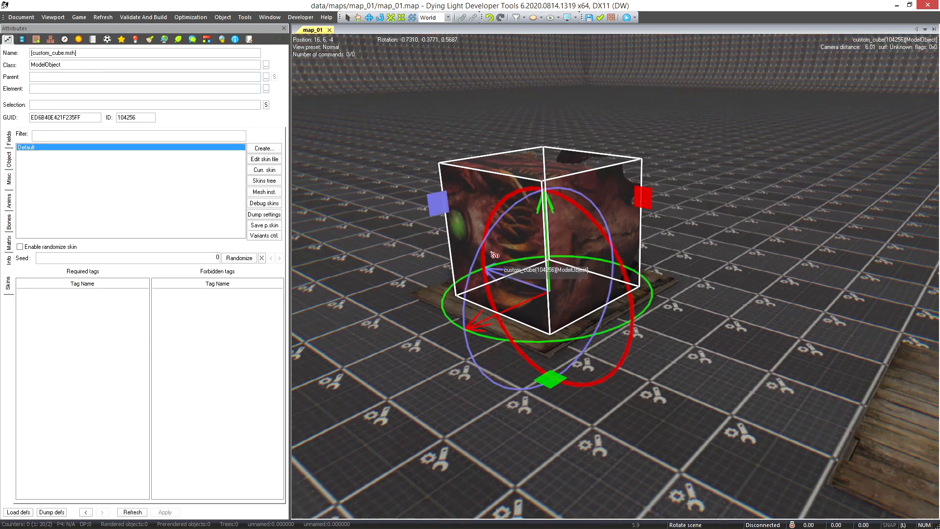
pyautogui.click(92, 17)
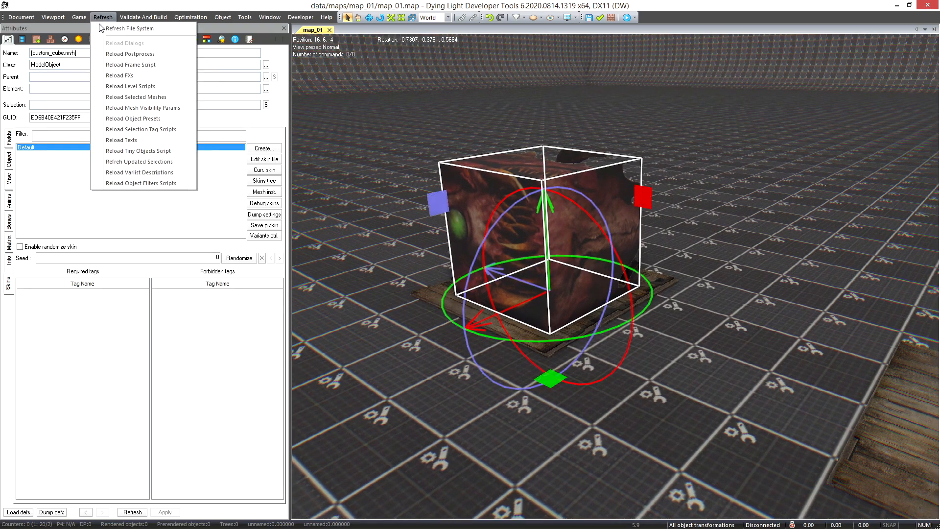
pyautogui.click(145, 102)
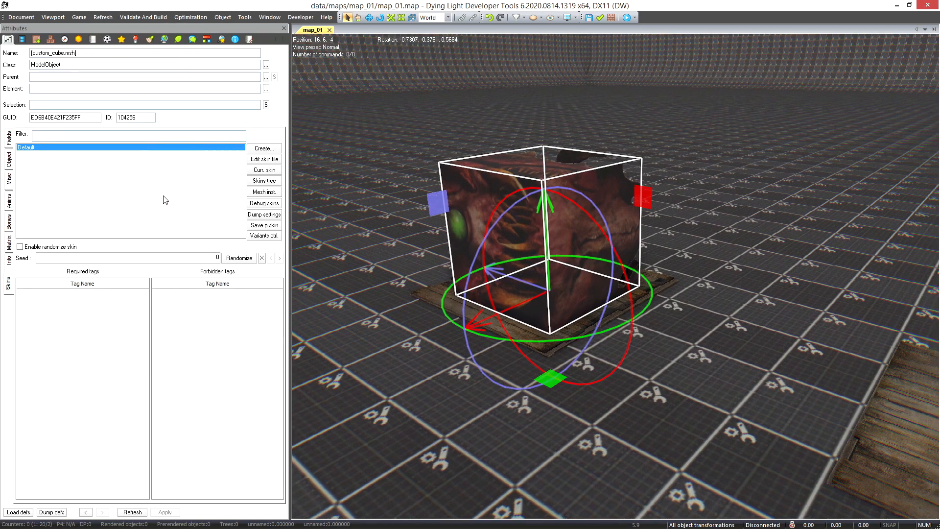
pyautogui.moveTo(405, 190); pyautogui.dragTo(399, 190, button='right')
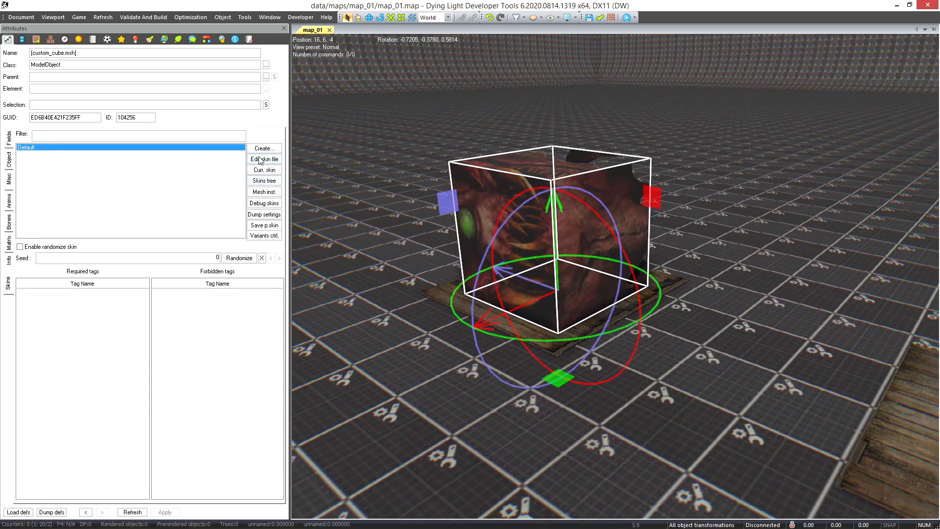
# Step: Open the cube's skin file in the skin editor and compare its skins with the custom_cube.skn text
pyautogui.click(260, 160)
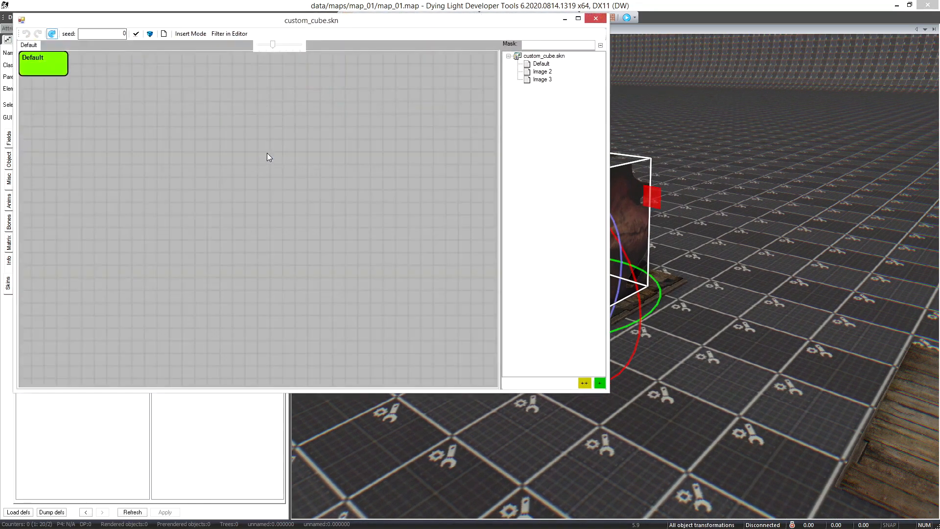
pyautogui.moveTo(310, 25); pyautogui.dragTo(316, 28)
pyautogui.moveTo(564, 81); pyautogui.dragTo(598, 92)
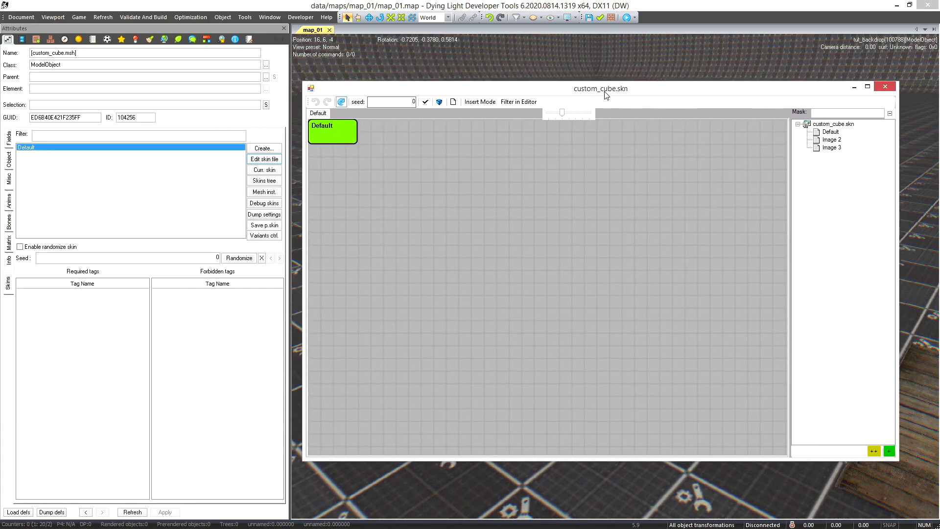
pyautogui.hotkey('alt', 'Tab')
pyautogui.hotkey('alt', 'Tab')
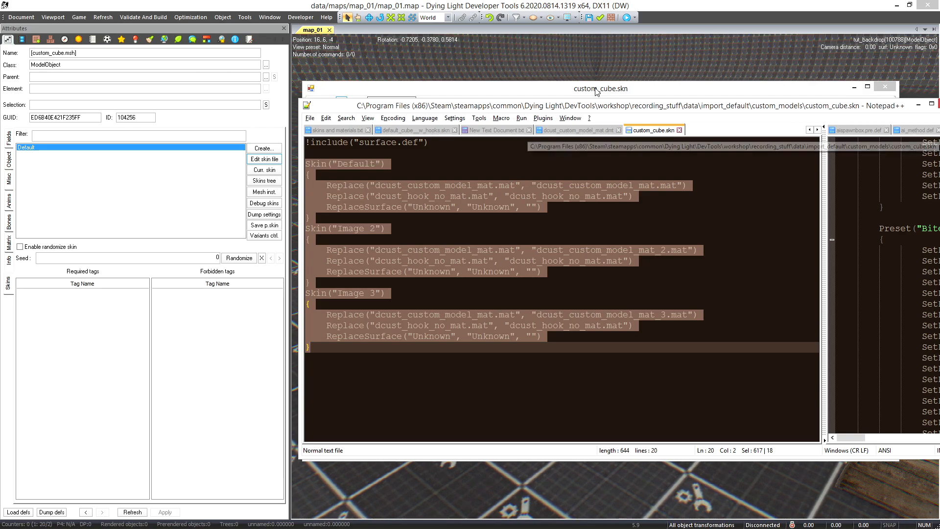
pyautogui.hotkey('alt', 'Tab')
pyautogui.hotkey('alt', 'Tab')
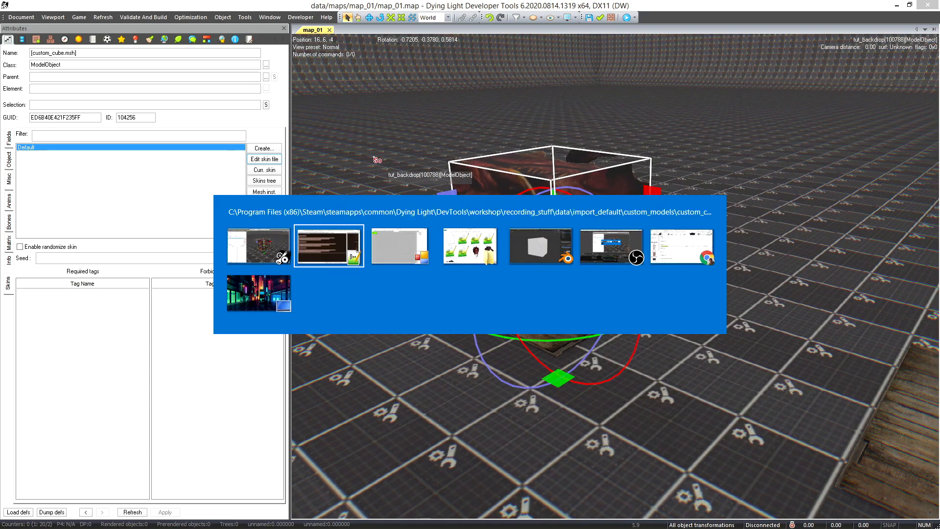
pyautogui.moveTo(595, 93); pyautogui.dragTo(592, 100)
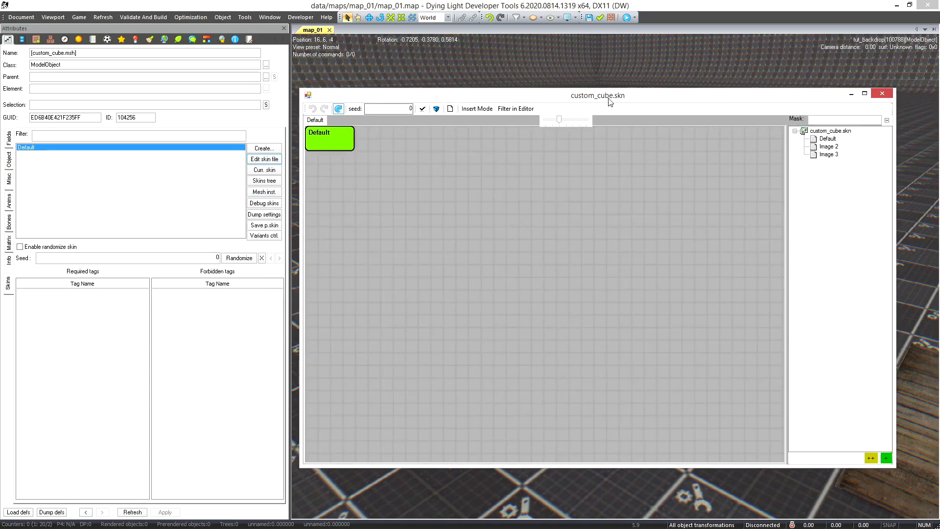
# Step: Select the Image 3 entry, update the cube's skins from the skin editor, and close the editor
pyautogui.click(827, 140)
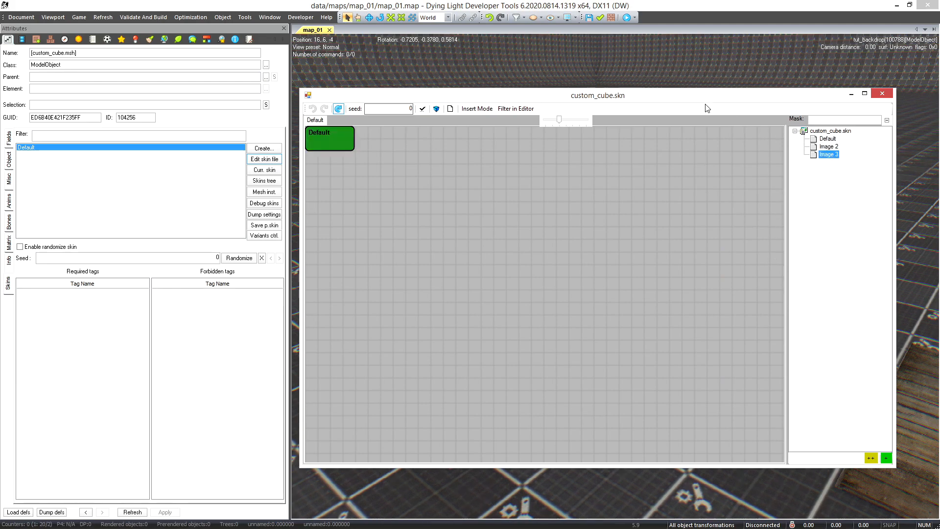
pyautogui.moveTo(666, 99); pyautogui.dragTo(689, 96)
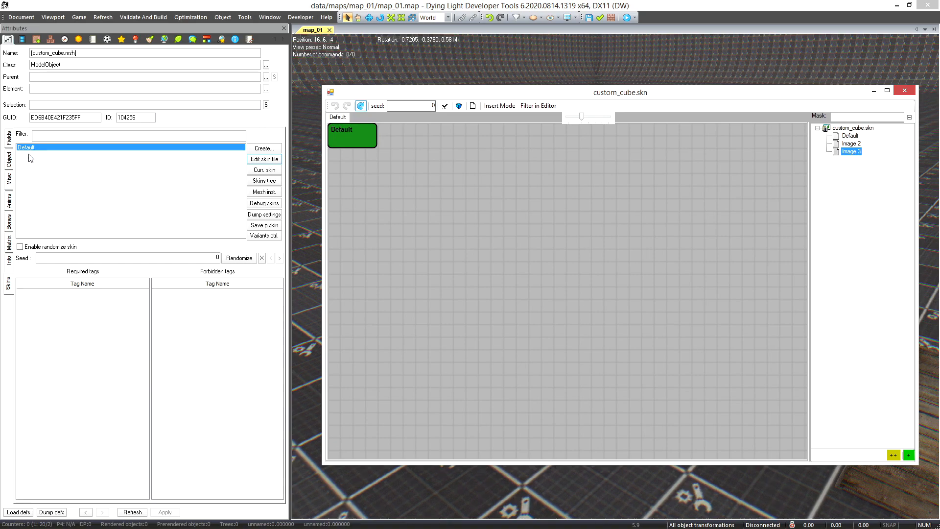
pyautogui.click(445, 106)
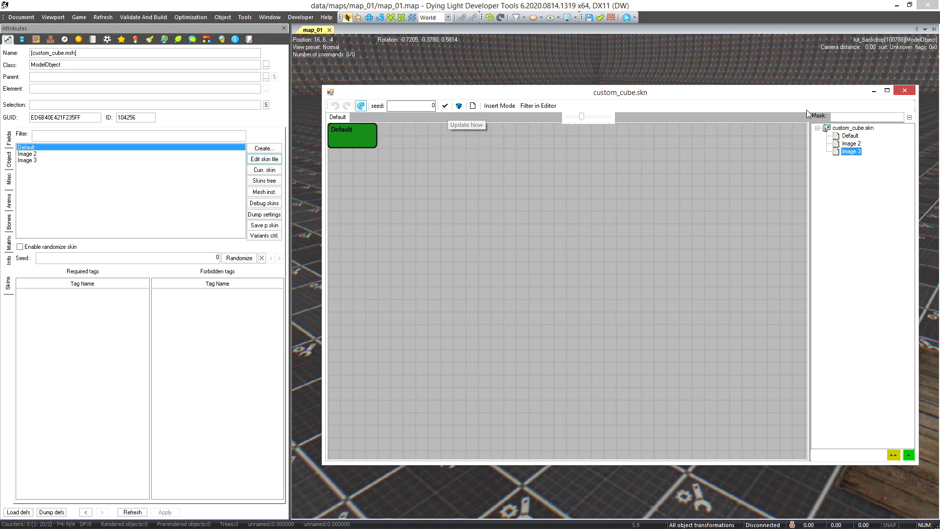
pyautogui.click(904, 90)
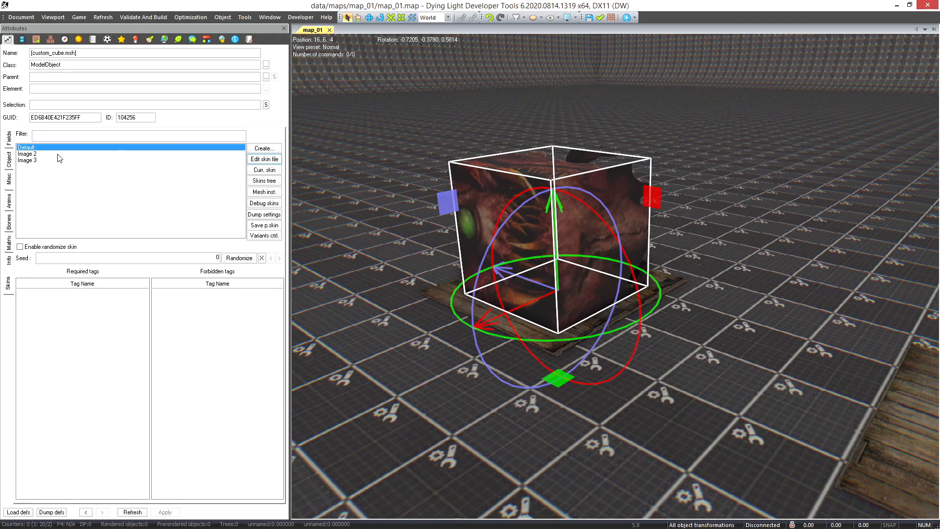
# Step: Preview the Default, Image 2 and Image 3 skins on the cube, finishing on Image 2
pyautogui.click(56, 154)
pyautogui.moveTo(532, 312); pyautogui.dragTo(607, 313)
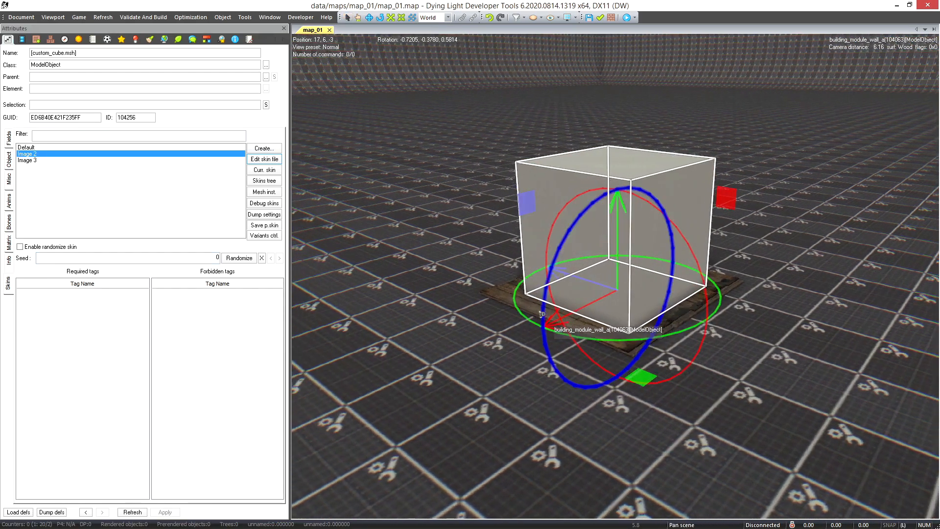
pyautogui.click(37, 160)
pyautogui.click(36, 154)
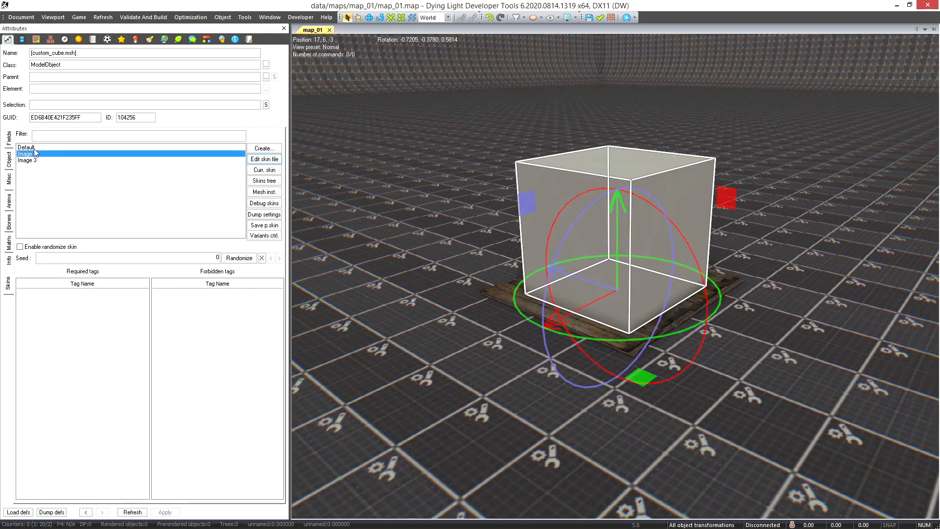
pyautogui.click(35, 148)
pyautogui.click(35, 154)
pyautogui.click(36, 160)
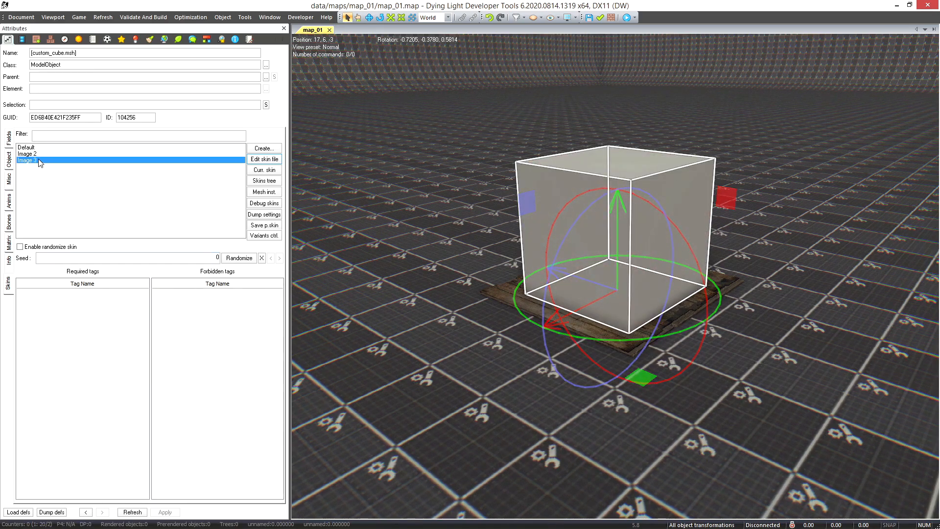
pyautogui.click(32, 154)
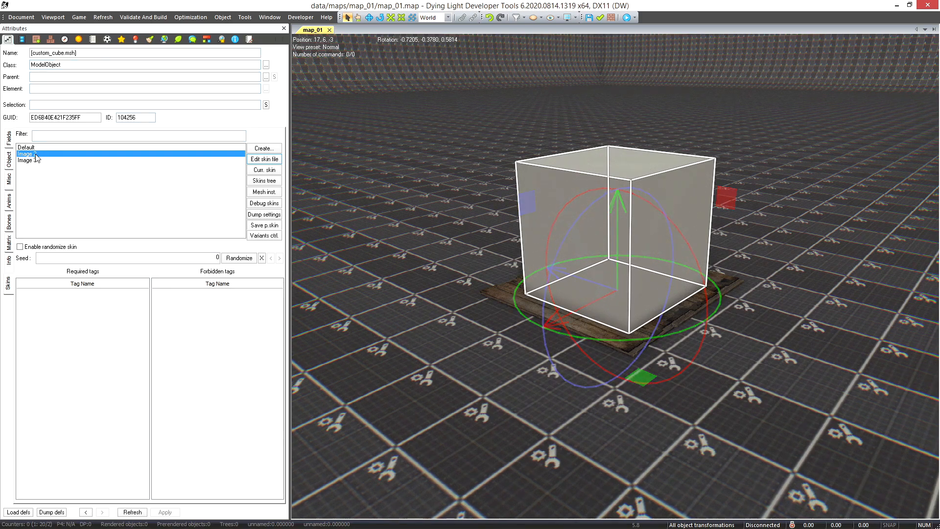
# Step: Show the cube's materials, refresh the file system, and inspect dcust_custom_model_mat
pyautogui.click(107, 39)
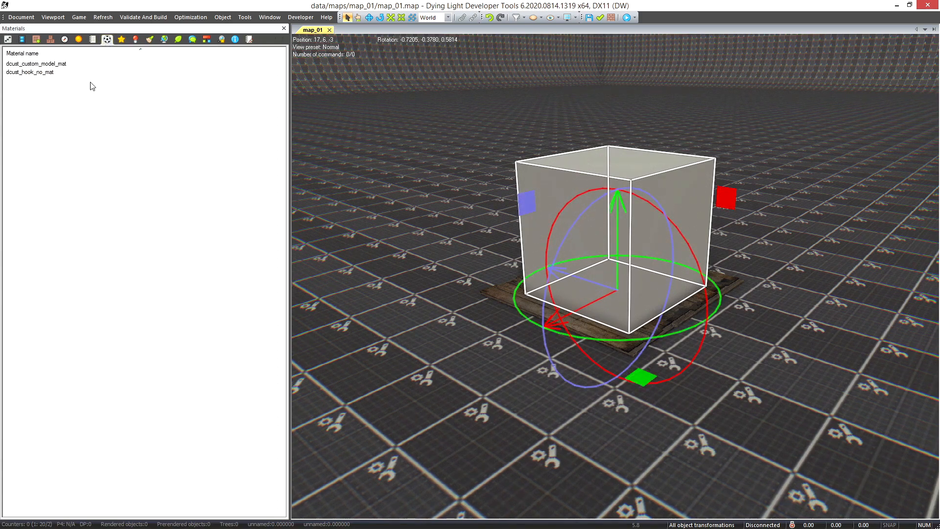
pyautogui.click(103, 18)
pyautogui.click(103, 29)
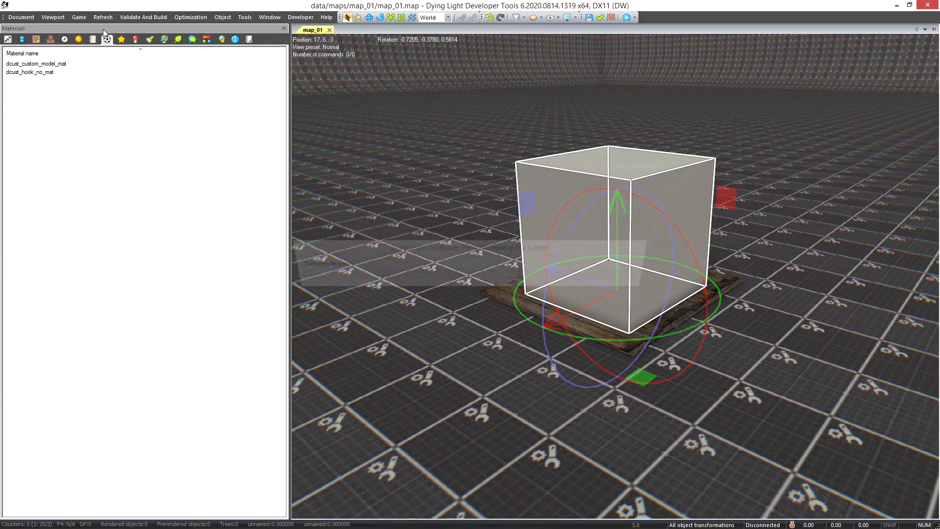
pyautogui.doubleClick(51, 64)
pyautogui.click(460, 72)
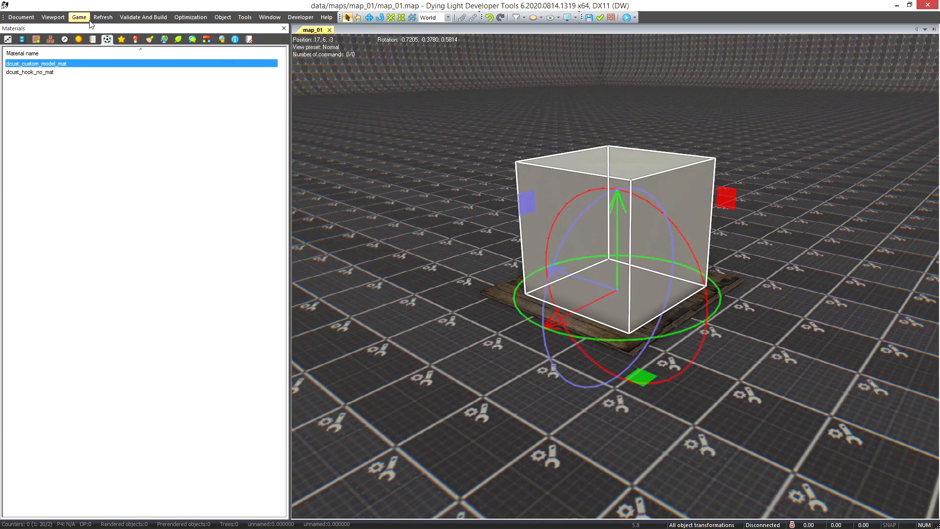
# Step: Return to the cube's skins and switch between Image 3 and Image 2, ending on Image 2
pyautogui.click(9, 41)
pyautogui.click(40, 161)
pyautogui.click(36, 154)
pyautogui.moveTo(527, 278); pyautogui.dragTo(539, 279, button='right')
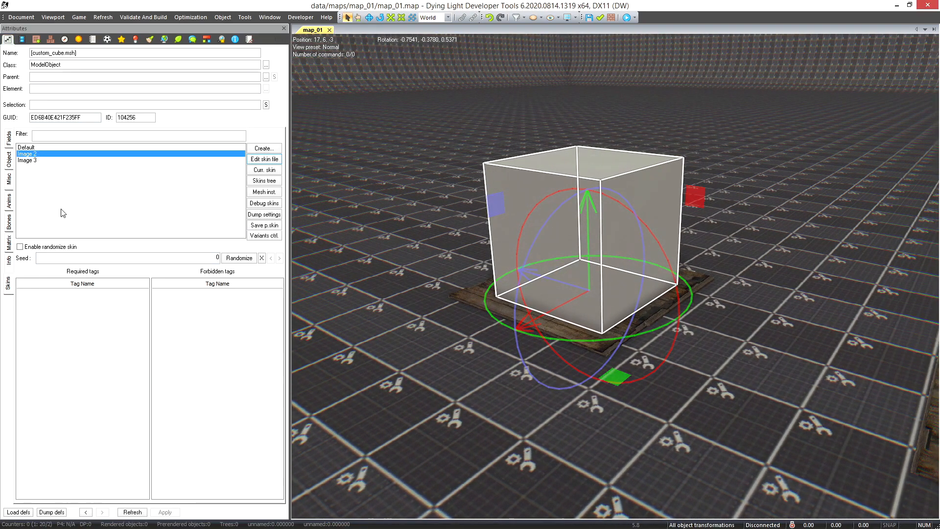
pyautogui.click(49, 160)
pyautogui.click(47, 154)
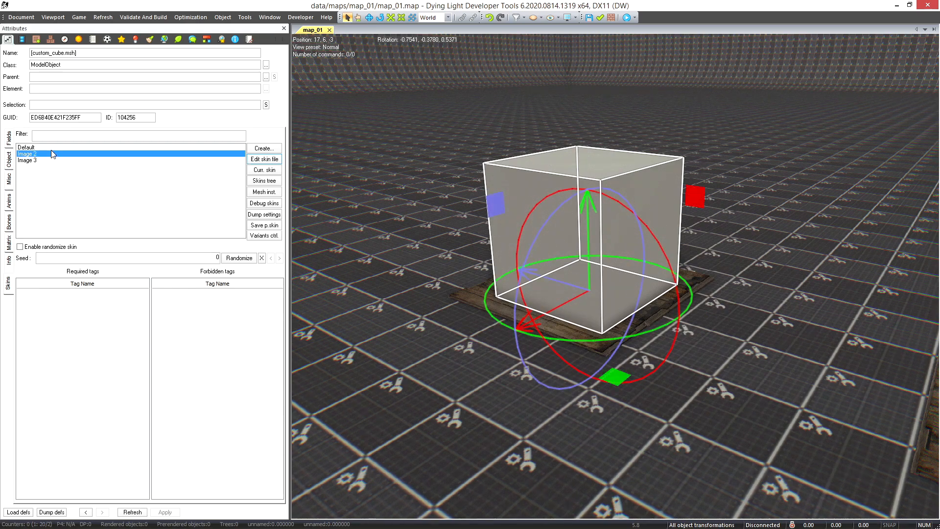
# Step: Reselect the cube and check which material its Image 2 skin uses
pyautogui.click(128, 17)
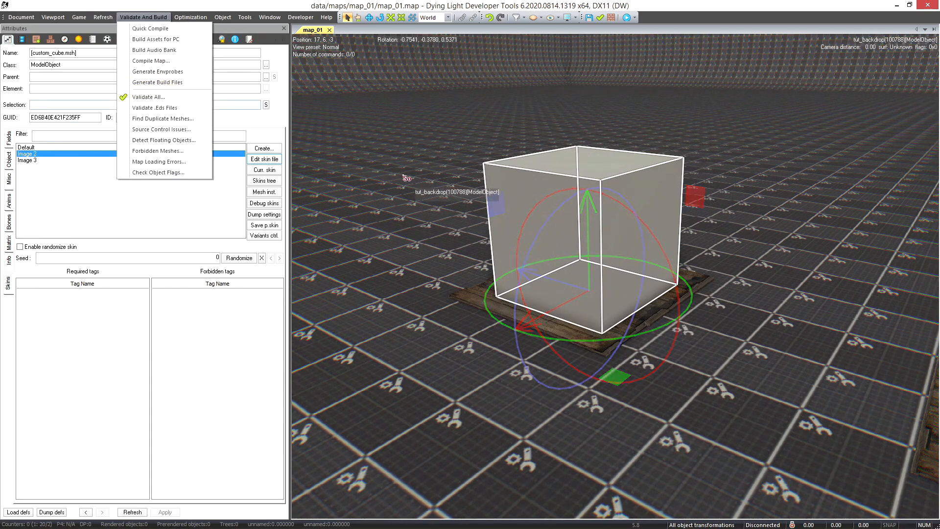
pyautogui.click(403, 176)
pyautogui.click(527, 223)
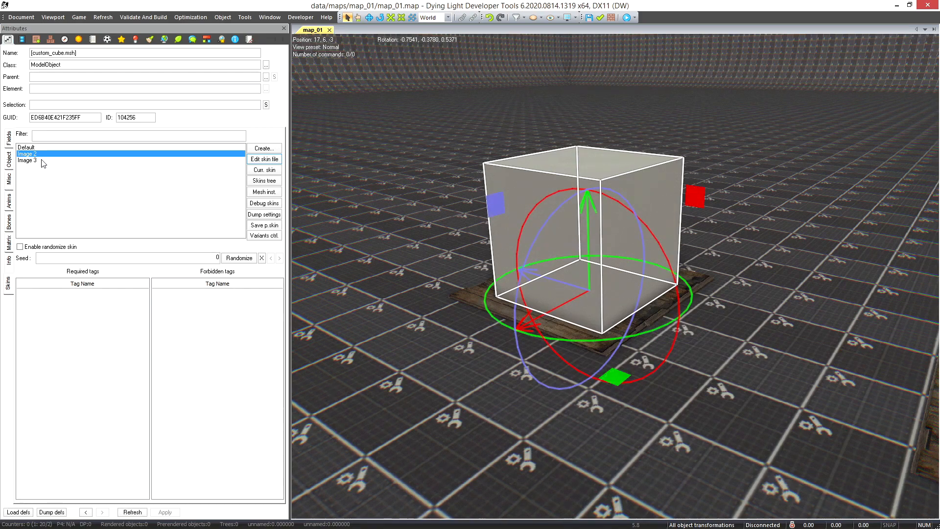
pyautogui.click(79, 39)
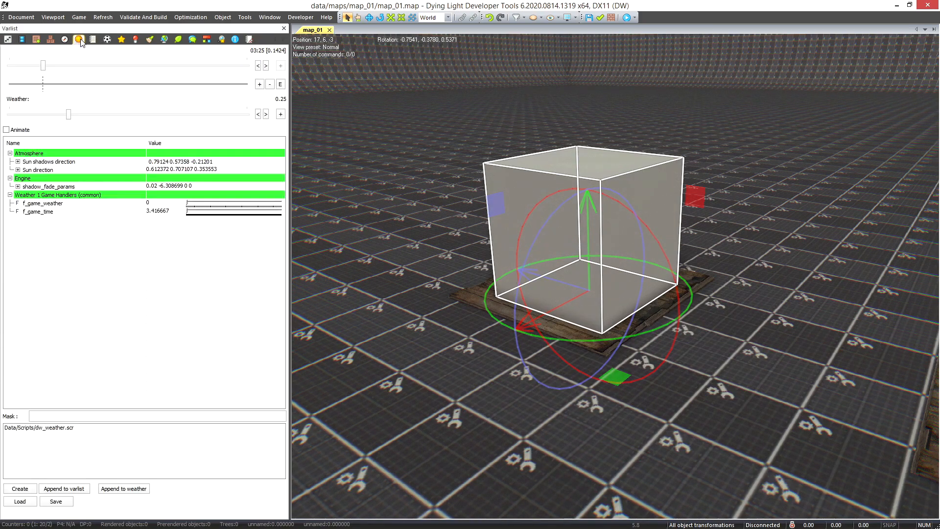
pyautogui.click(108, 39)
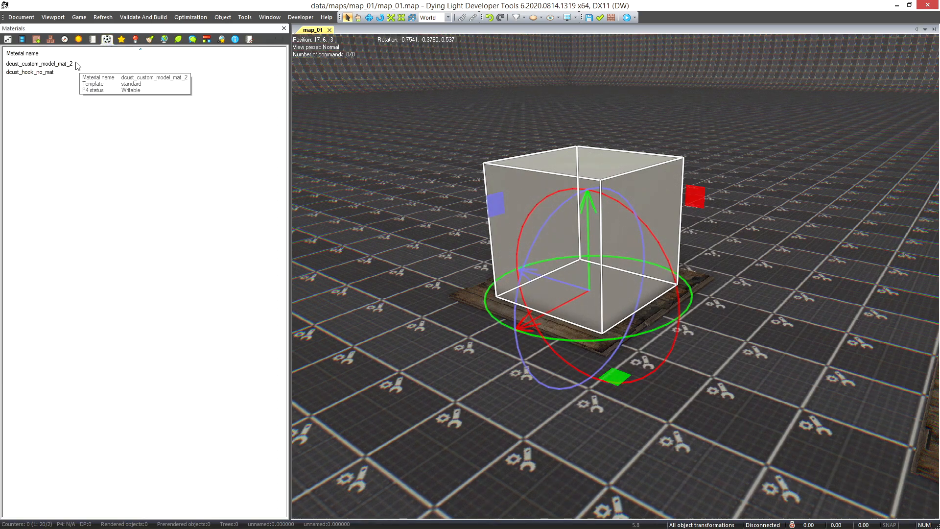
# Step: Apply the Image 3 skin to the cube, reselect the cube, and check which material it uses
pyautogui.click(10, 40)
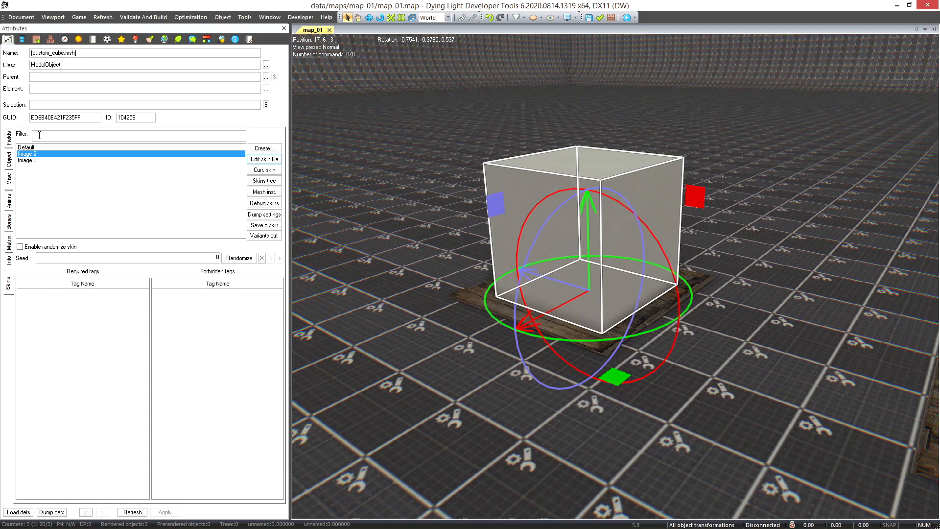
pyautogui.click(28, 161)
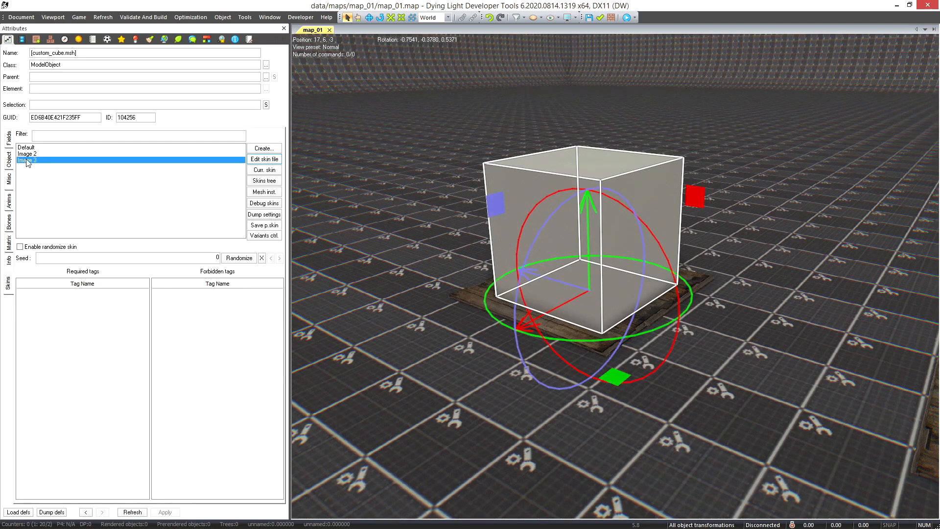
pyautogui.click(107, 40)
pyautogui.moveTo(68, 67)
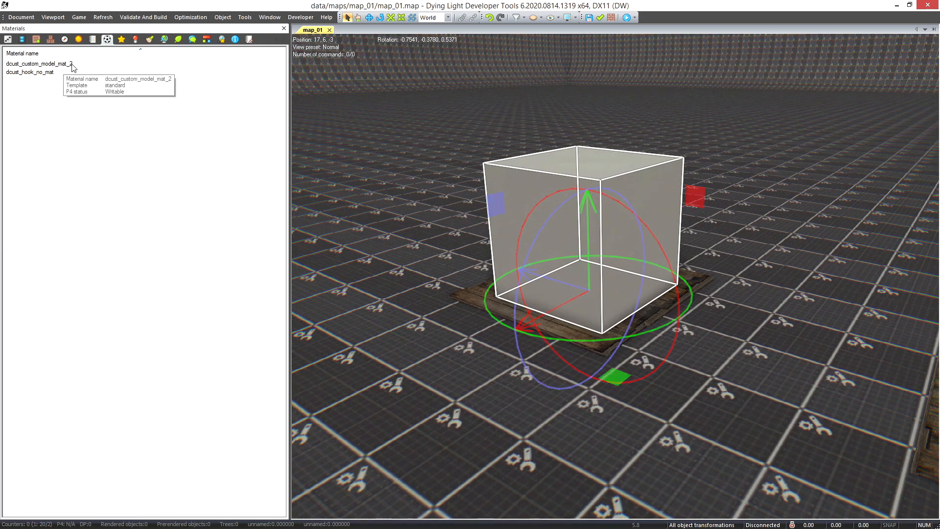
pyautogui.click(361, 208)
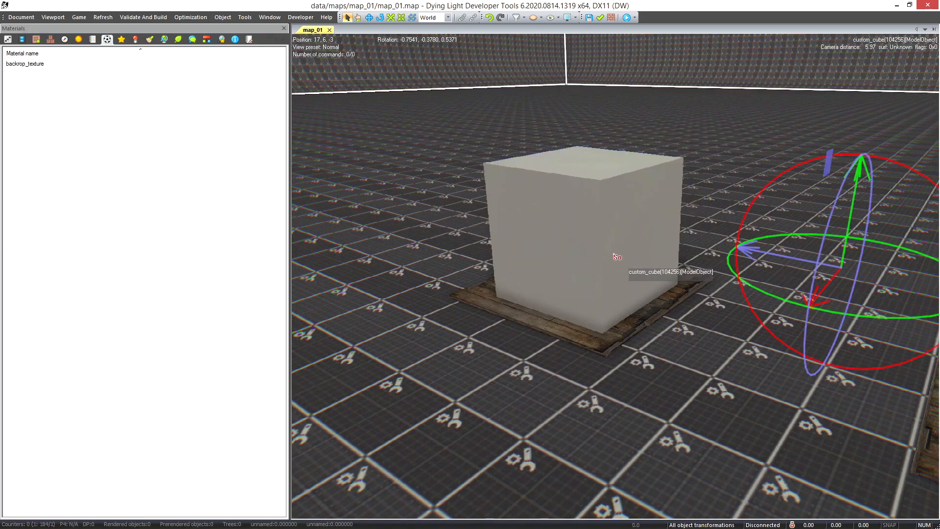
pyautogui.click(614, 254)
pyautogui.moveTo(69, 68)
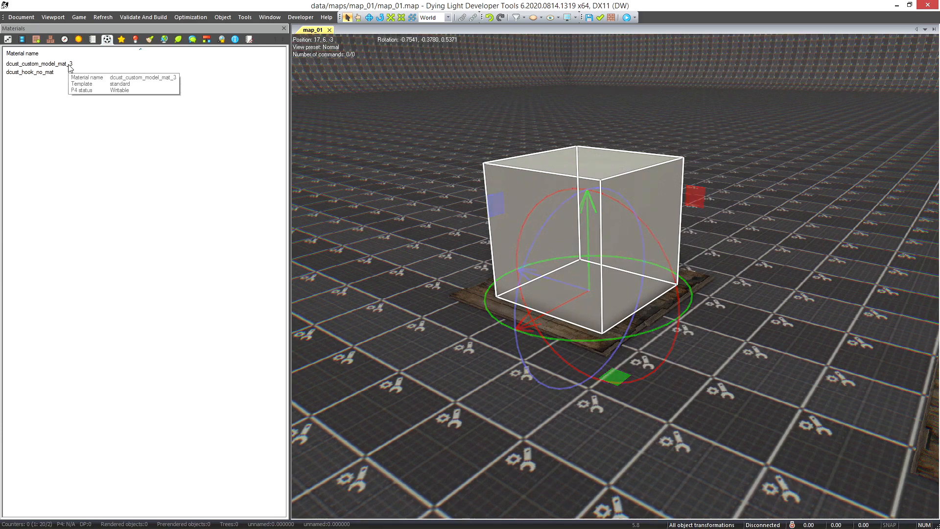
# Step: Apply the Image 2 skin to the cube, reselect the cube, and check which material that skin uses
pyautogui.click(8, 40)
pyautogui.click(44, 154)
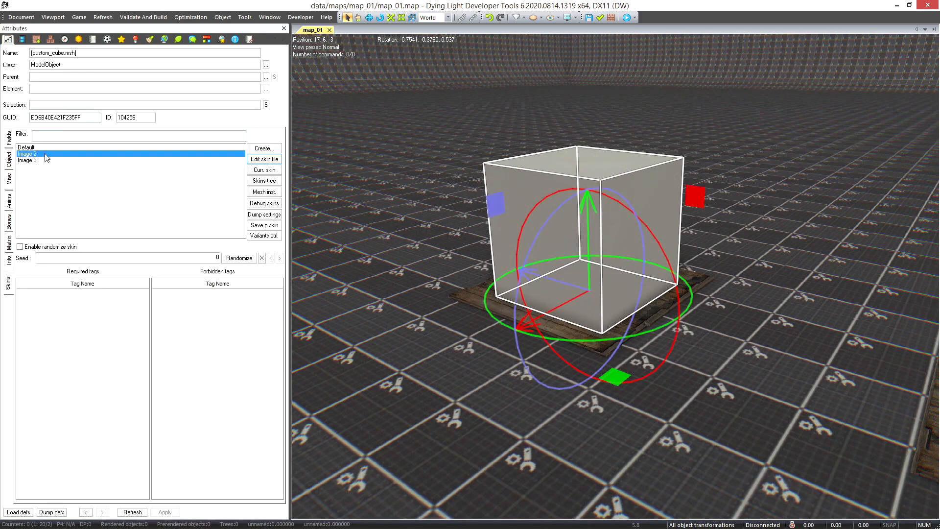
pyautogui.click(108, 40)
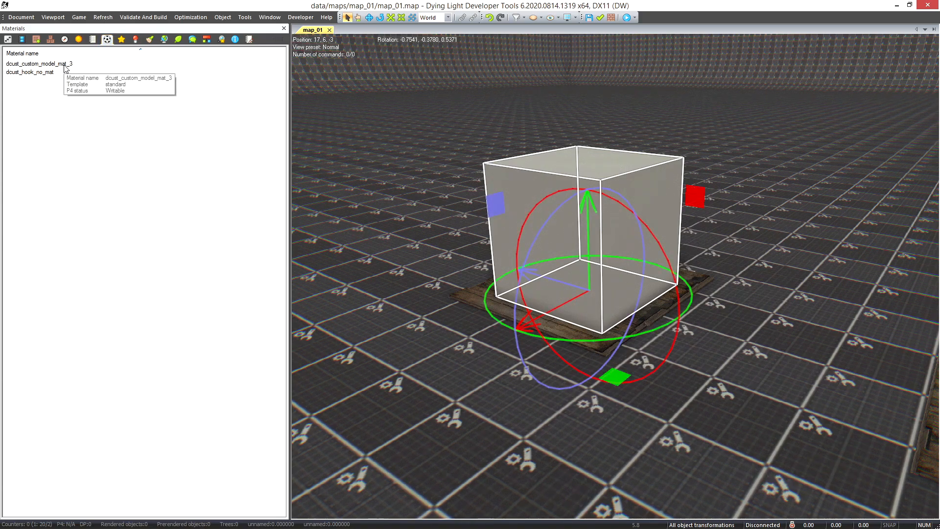
pyautogui.click(324, 215)
pyautogui.click(495, 215)
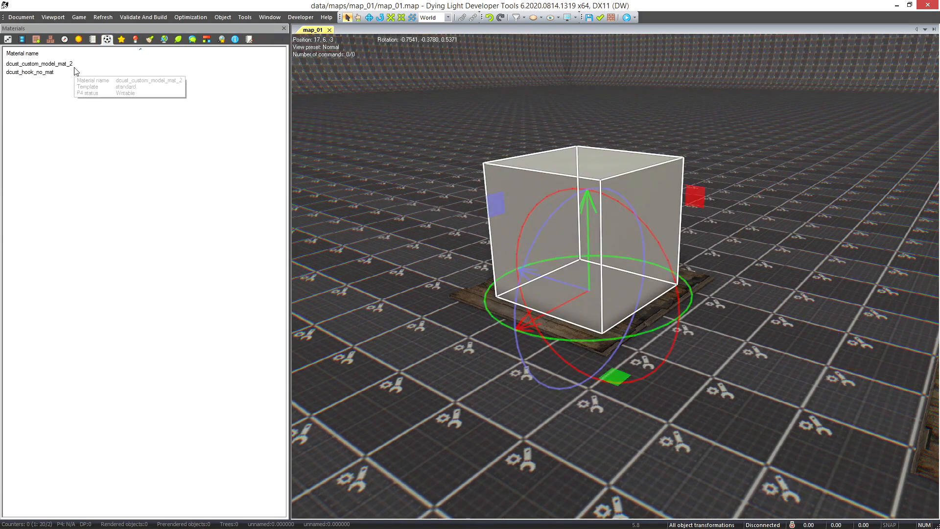
# Step: Switch the cube to the Default skin, reselect it, and check which material it uses
pyautogui.click(8, 40)
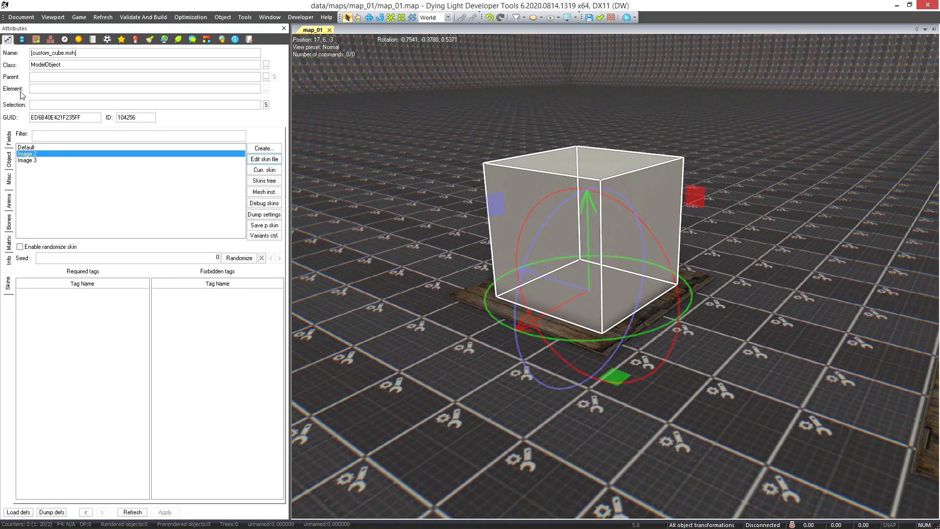
pyautogui.click(26, 147)
pyautogui.click(108, 39)
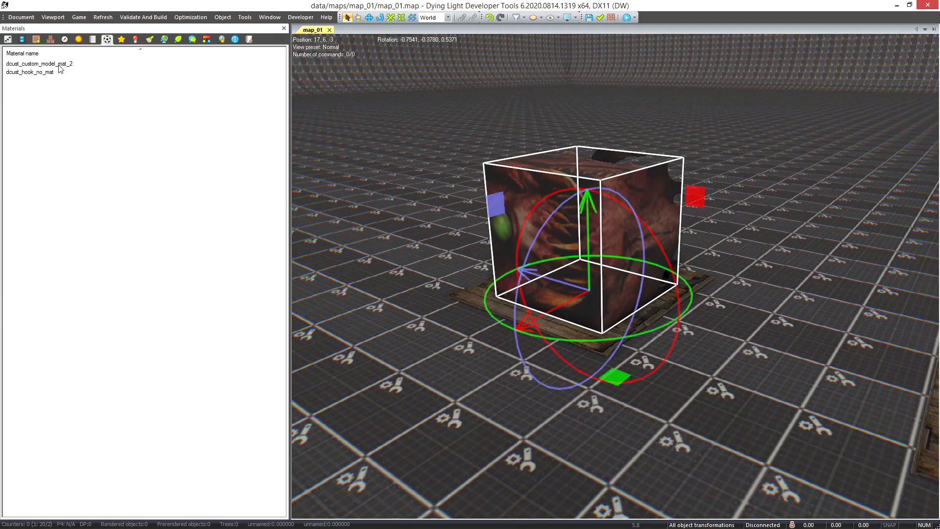
pyautogui.click(440, 221)
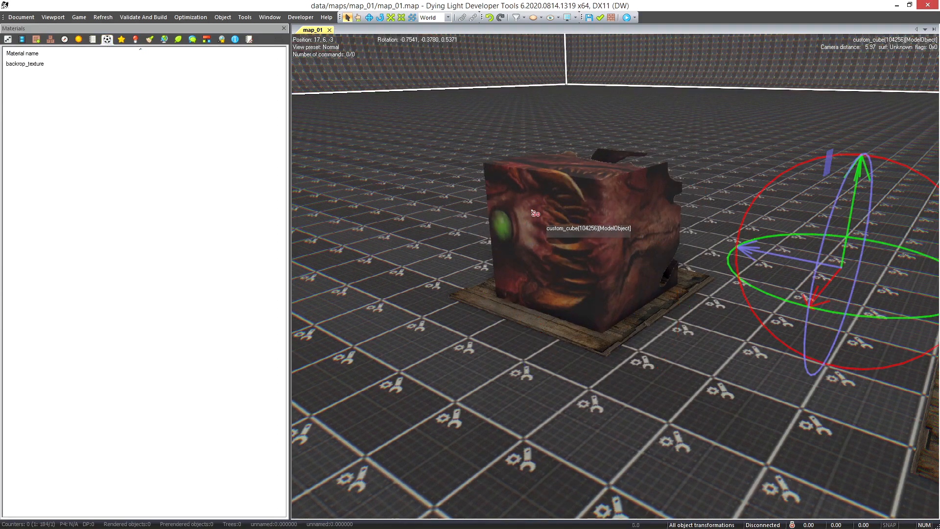
pyautogui.click(533, 212)
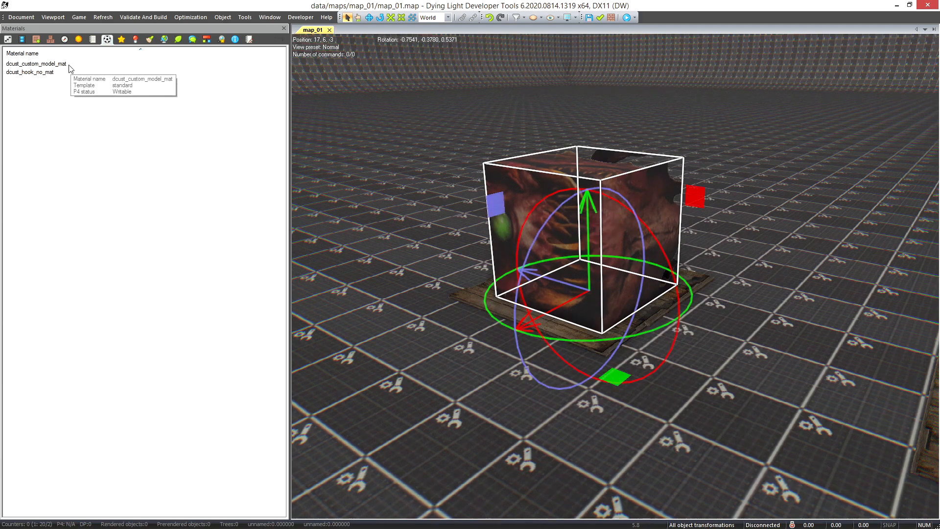
# Step: Return the cube to the Image 2 skin, reselect it, and inspect the textures of dcust_custom_model_mat_2
pyautogui.click(8, 40)
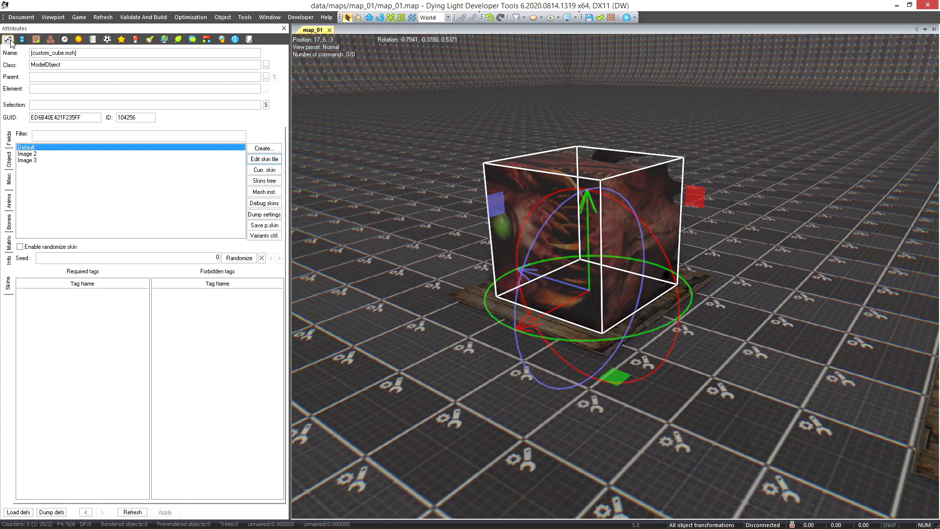
pyautogui.click(51, 155)
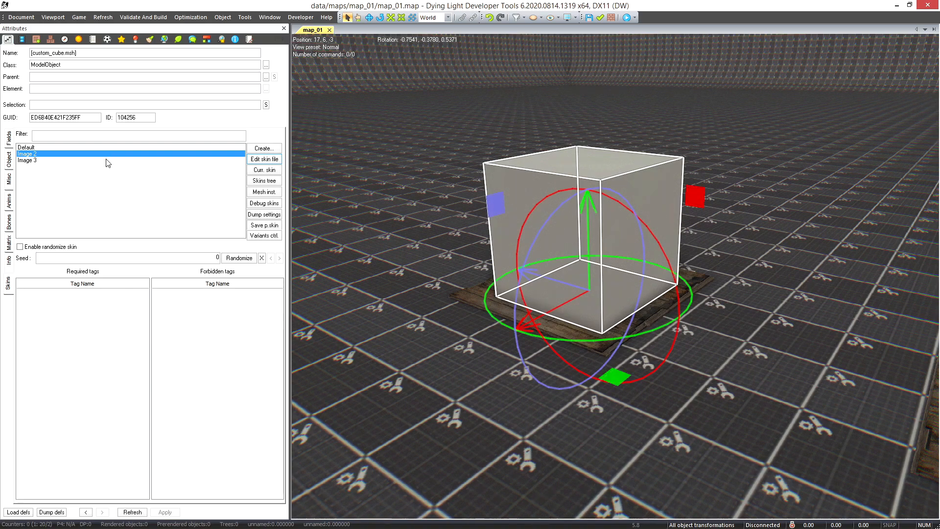
pyautogui.click(107, 40)
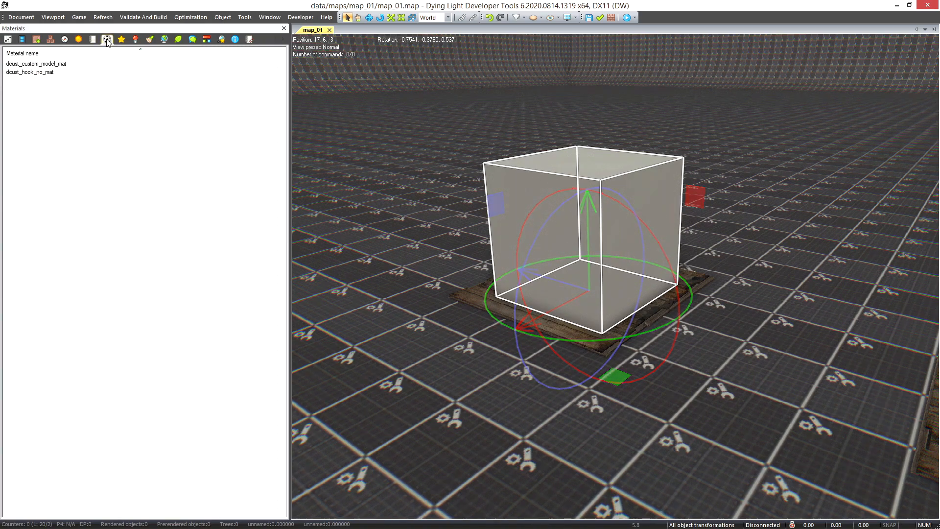
pyautogui.click(411, 205)
pyautogui.click(549, 224)
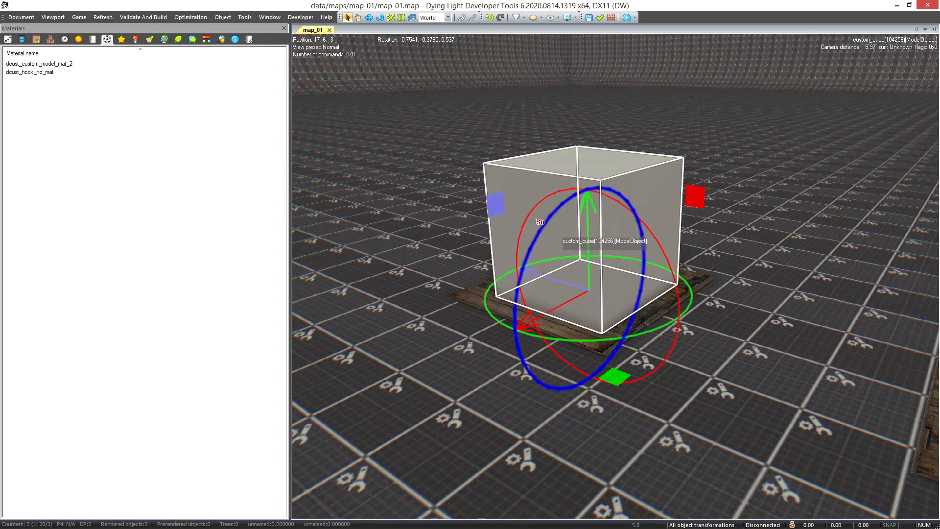
pyautogui.doubleClick(58, 64)
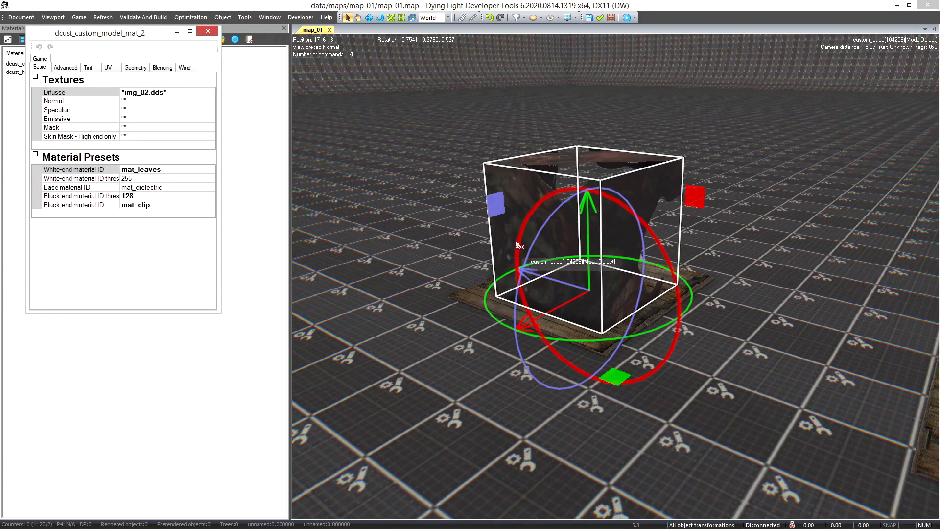
pyautogui.click(206, 31)
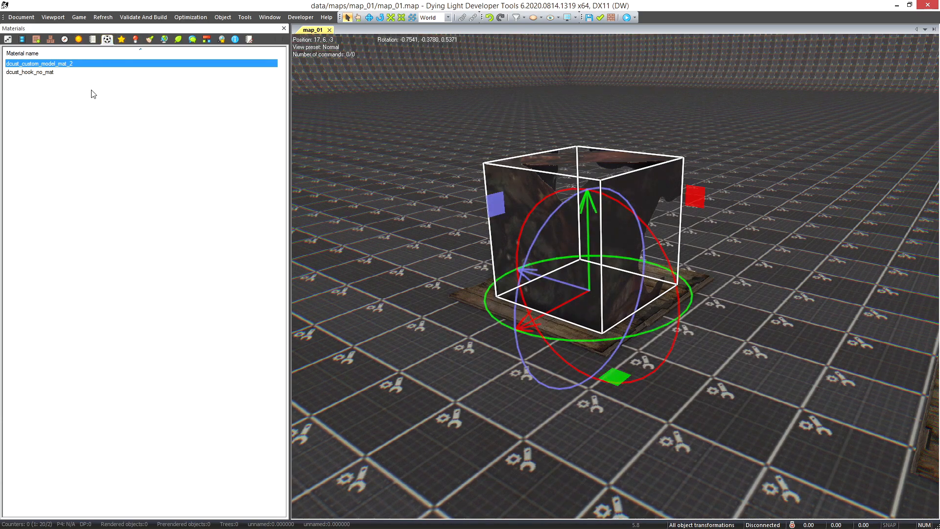
# Step: Apply the Image 3 skin to the cube and inspect the textures of dcust_custom_model_mat_3
pyautogui.click(7, 41)
pyautogui.click(44, 161)
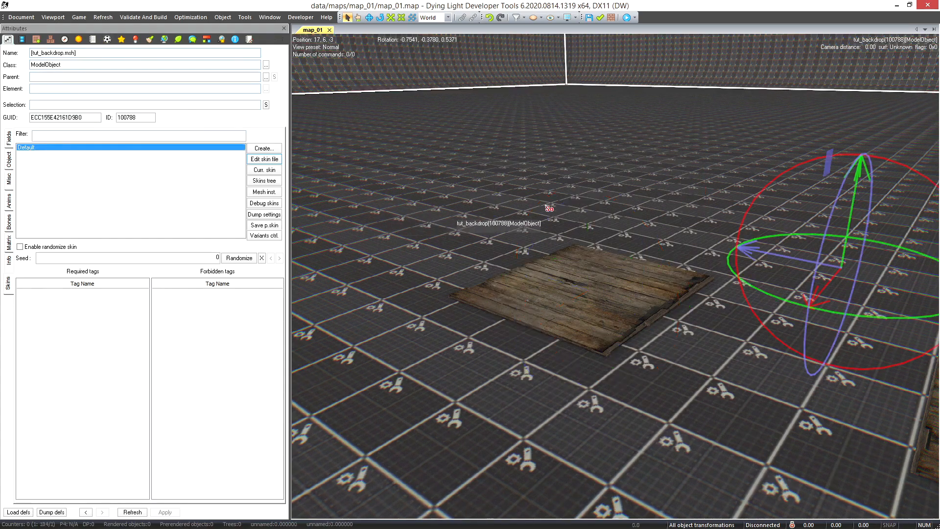
pyautogui.click(111, 39)
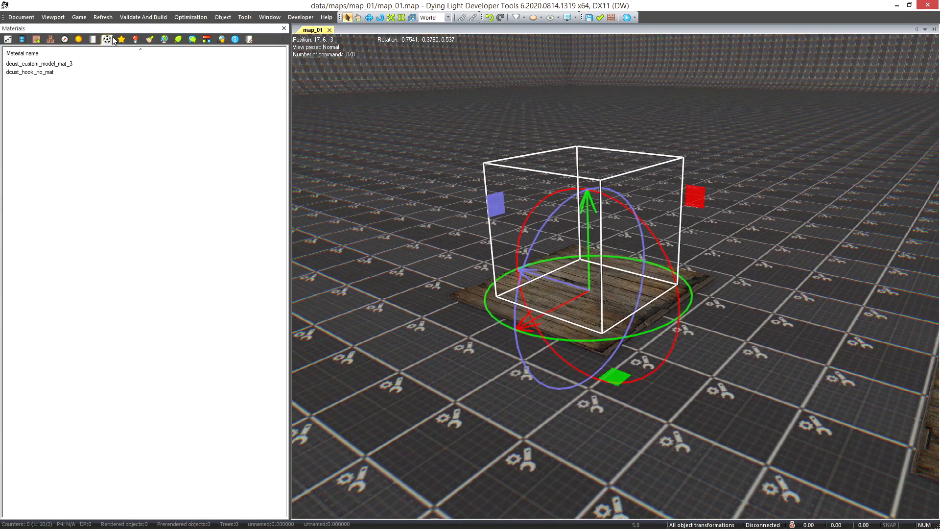
pyautogui.doubleClick(57, 68)
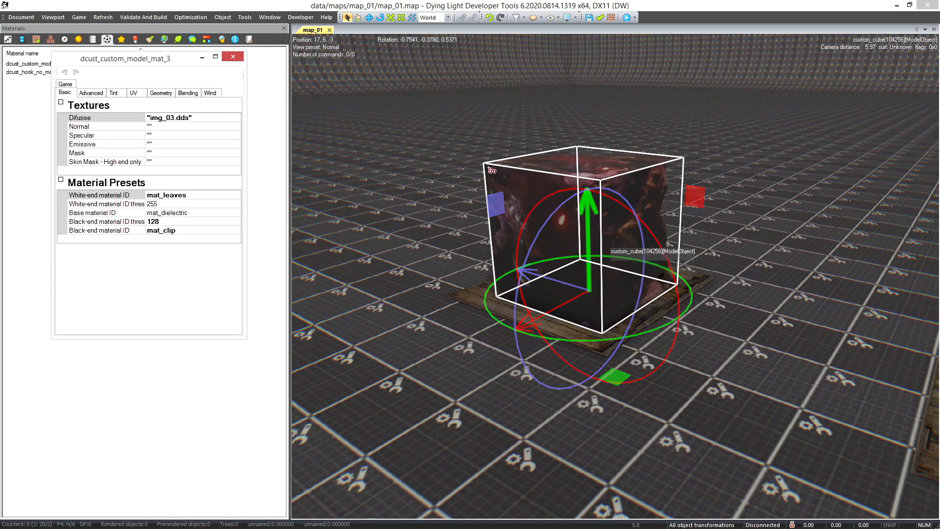
pyautogui.click(217, 57)
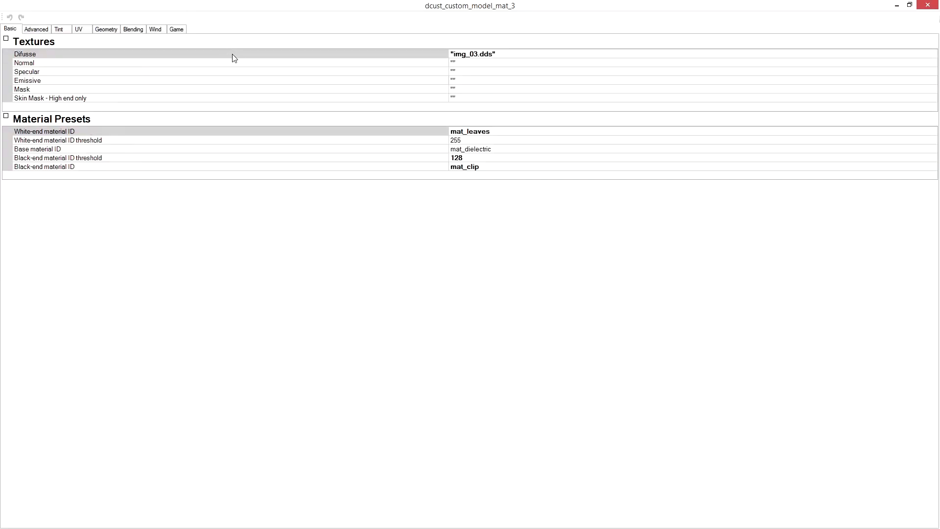
pyautogui.click(928, 5)
# Step: Switch the cube's skin to Default and on to Image 2, and examine the cube from another viewpoint
pyautogui.click(10, 40)
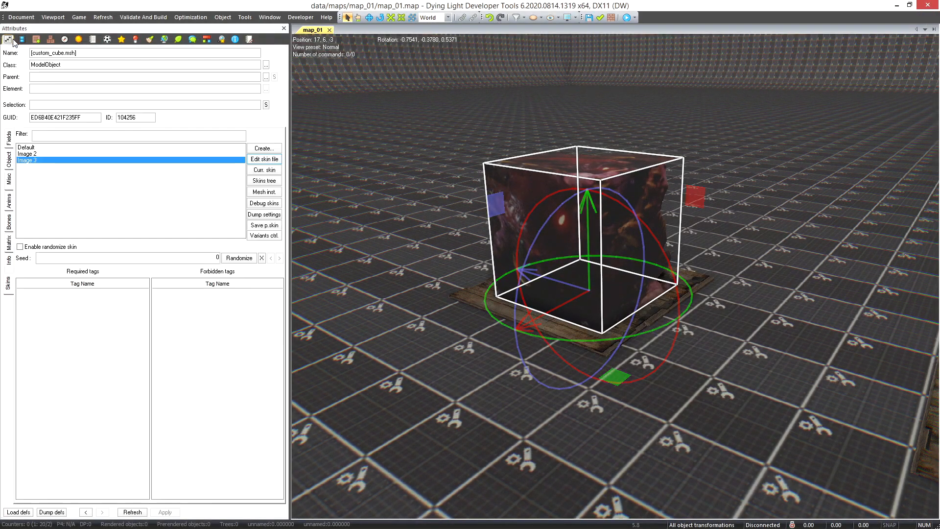
pyautogui.click(49, 148)
pyautogui.click(47, 154)
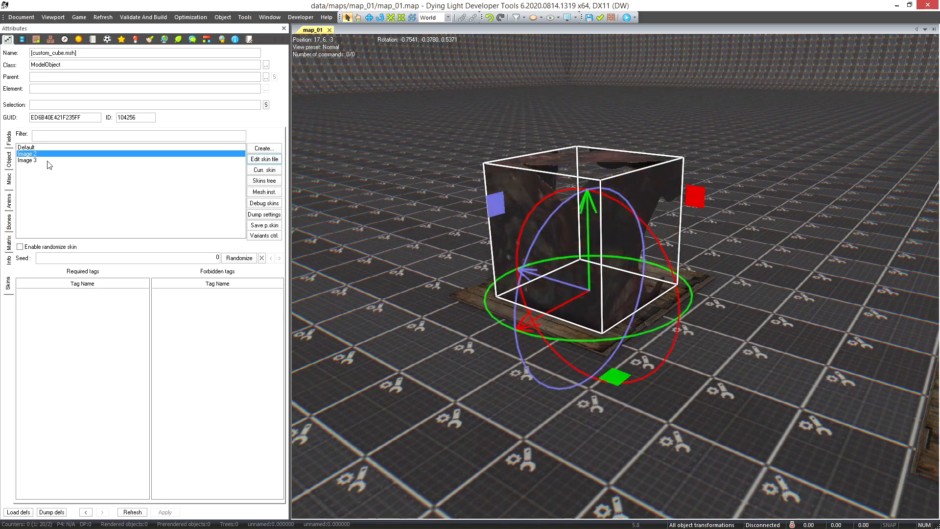
pyautogui.moveTo(755, 308); pyautogui.dragTo(648, 293, button='right')
pyautogui.press('w')
pyautogui.press('s')
pyautogui.click(771, 289)
pyautogui.press('w')
pyautogui.press('d')
pyautogui.press('s')
pyautogui.press('s')
pyautogui.click(646, 300)
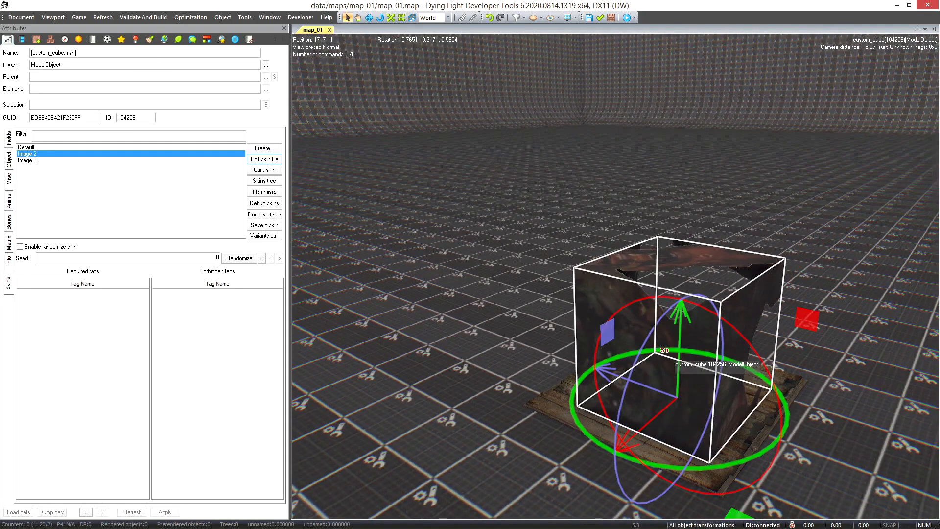
# Step: Apply the Image 3 skin and cycle up and down through the cube's skins, ending on Image 3
pyautogui.click(37, 160)
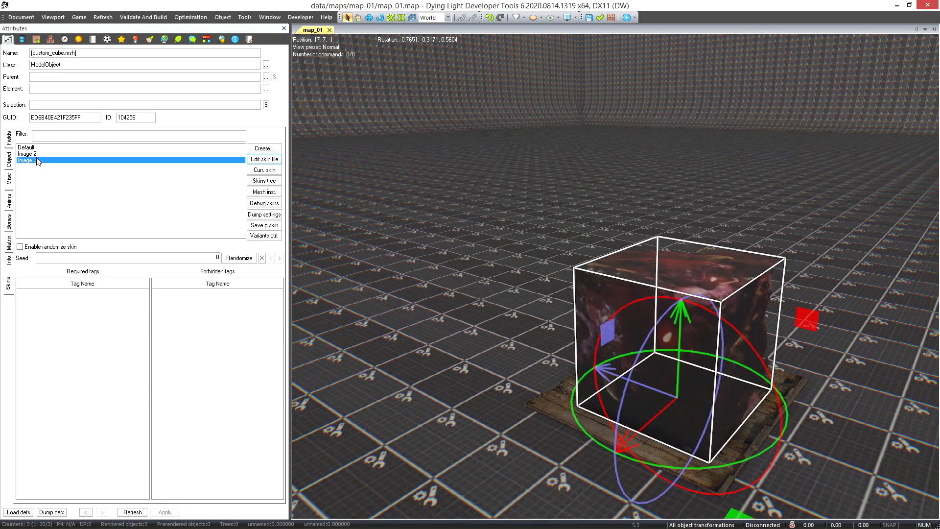
pyautogui.press('Up')
pyautogui.press('Up')
pyautogui.press('Down')
pyautogui.press('Down')
# Step: Inspect the texture and preset settings of dcust_custom_model_mat_2 alongside the cube, and close its properties
pyautogui.click(107, 39)
pyautogui.doubleClick(54, 64)
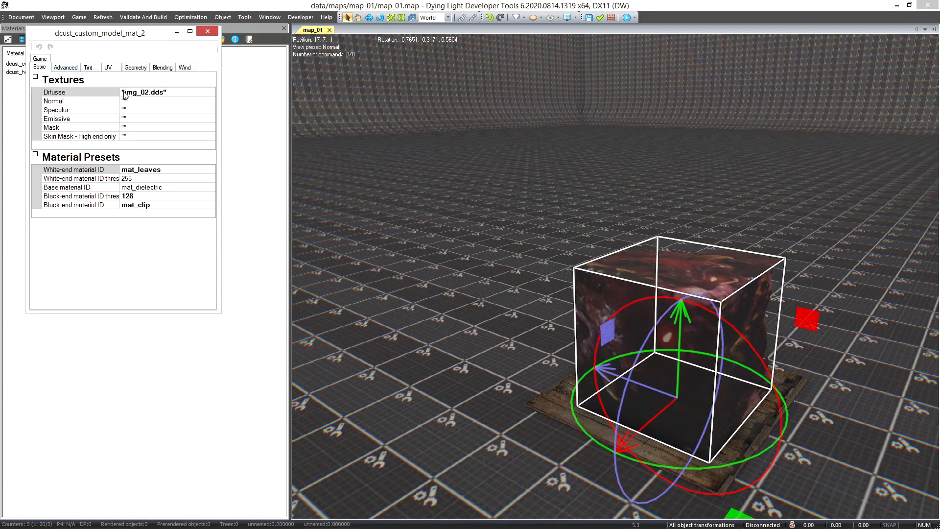
pyautogui.moveTo(145, 36); pyautogui.dragTo(236, 101)
pyautogui.moveTo(477, 297); pyautogui.dragTo(590, 324, button='right')
pyautogui.press('w')
pyautogui.press('d')
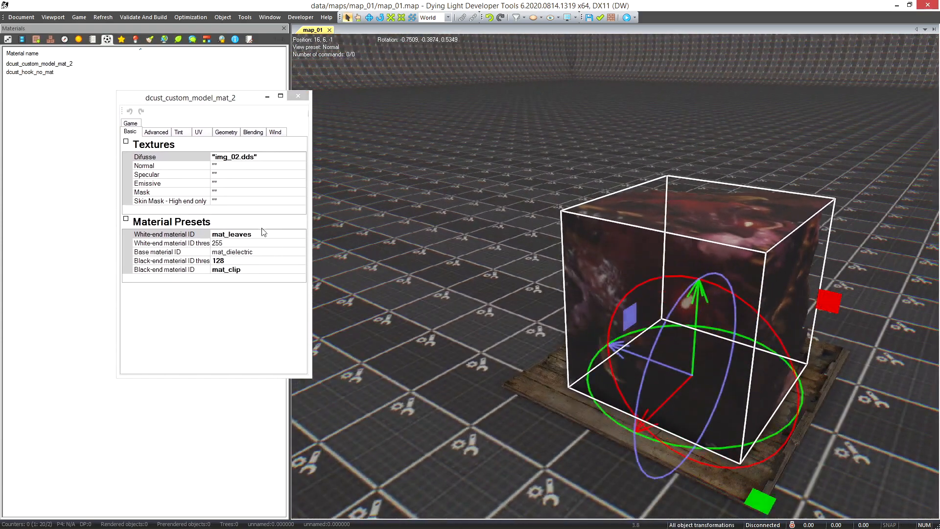
pyautogui.click(297, 95)
# Step: Duplicate the Image 3 cube beside the original and apply the Image 2 skin to the copy
pyautogui.scroll(-3, 594, 312)
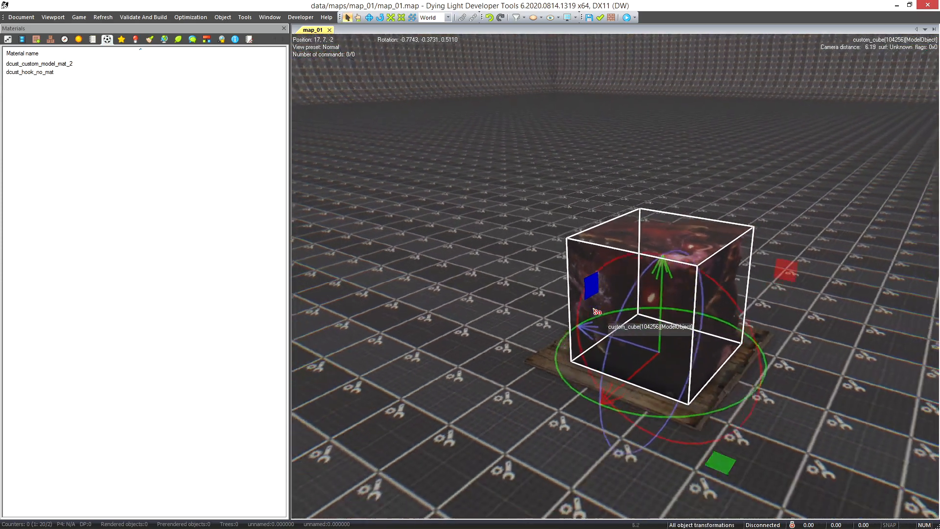
pyautogui.press('Escape')
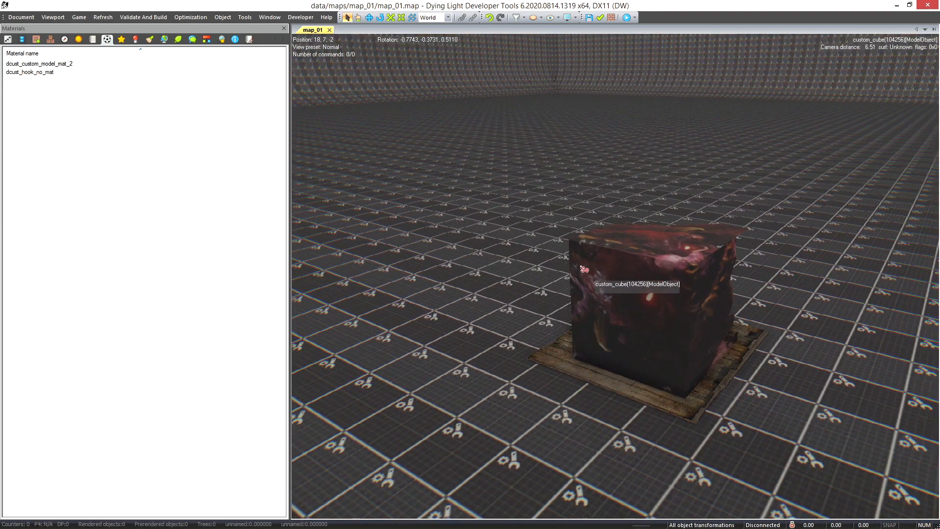
pyautogui.scroll(-2, 582, 269)
pyautogui.moveTo(582, 269); pyautogui.dragTo(559, 274, button='middle')
pyautogui.click(533, 316)
pyautogui.keyDown('shift'); pyautogui.moveTo(484, 394); pyautogui.dragTo(614, 319); pyautogui.keyUp('shift')
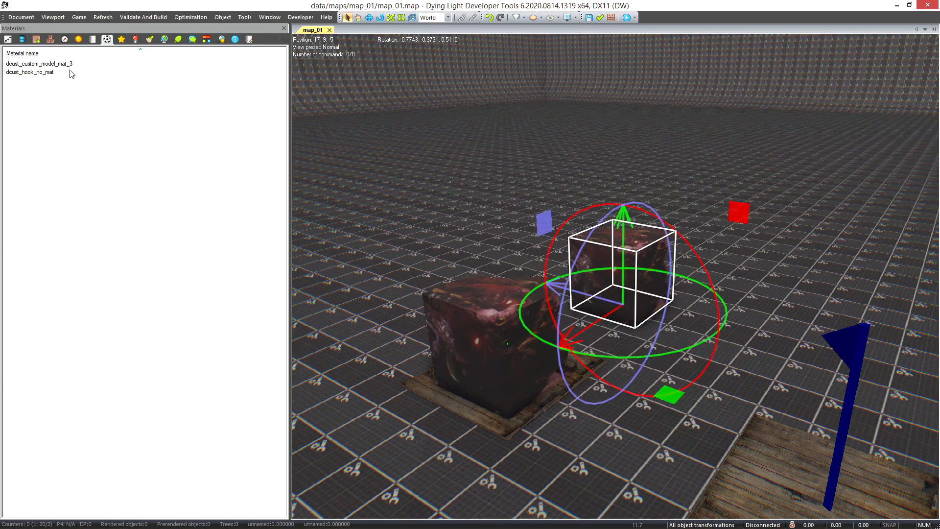
pyautogui.click(8, 39)
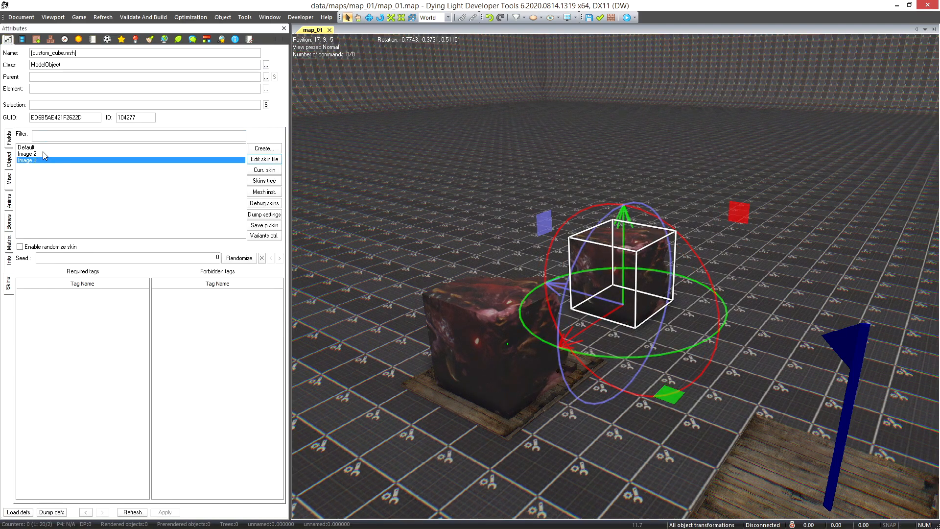
pyautogui.click(35, 154)
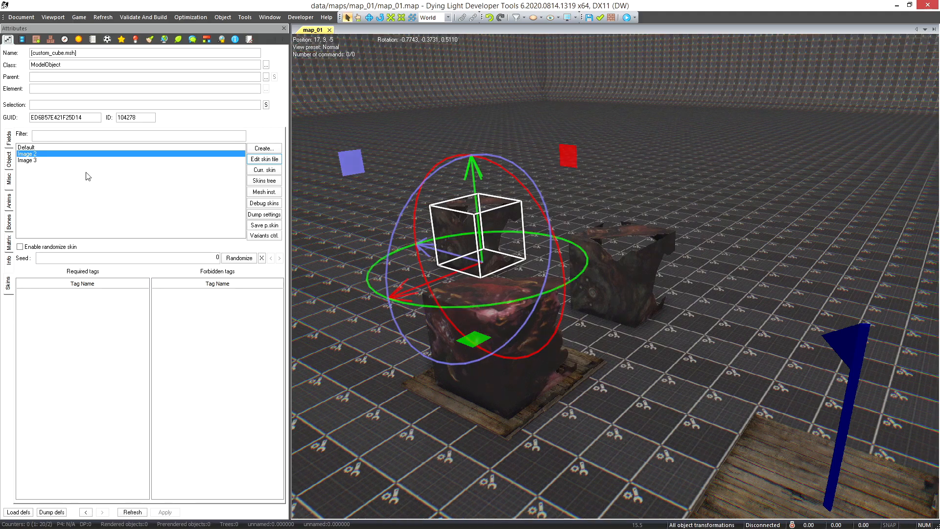
# Step: Make another copy of the cube behind the original and give it the Default skin
pyautogui.click(35, 148)
pyautogui.moveTo(554, 294); pyautogui.dragTo(700, 277, button='right')
pyautogui.click(662, 312)
pyautogui.moveTo(663, 312); pyautogui.dragTo(668, 305, button='right')
pyautogui.click(661, 265)
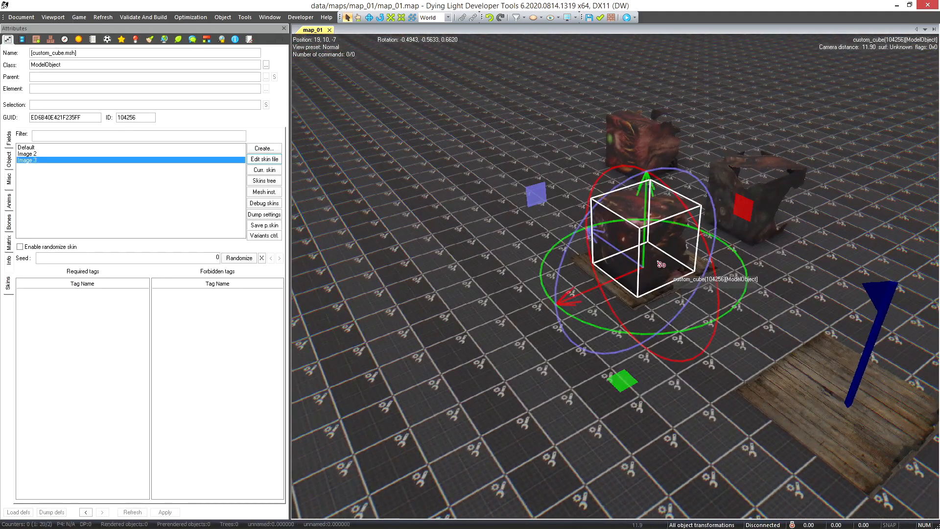
pyautogui.keyDown('shift'); pyautogui.moveTo(583, 291); pyautogui.dragTo(448, 261); pyautogui.keyUp('shift')
pyautogui.moveTo(574, 295); pyautogui.dragTo(662, 340, button='right')
pyautogui.moveTo(617, 334); pyautogui.dragTo(430, 241)
pyautogui.moveTo(520, 356); pyautogui.dragTo(508, 272)
pyautogui.moveTo(664, 289); pyautogui.dragTo(709, 280, button='right')
pyautogui.moveTo(727, 249)
pyautogui.mouseDown()
pyautogui.moveTo(725, 314)
pyautogui.moveTo(715, 214)
pyautogui.moveTo(712, 265)
pyautogui.moveTo(710, 223)
pyautogui.moveTo(705, 263)
pyautogui.moveTo(708, 250)
pyautogui.mouseUp()
pyautogui.moveTo(744, 258)
pyautogui.mouseDown(button='right')
pyautogui.moveTo(619, 282)
pyautogui.moveTo(744, 265)
pyautogui.mouseUp(button='right')
pyautogui.press('s')
pyautogui.press('Delete')
pyautogui.press('s')
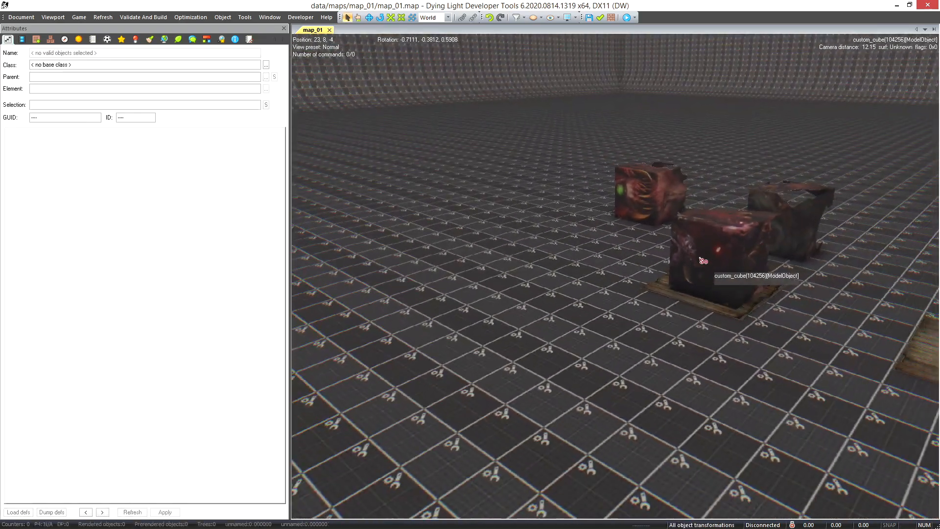
# Step: Place fourteen copies of the Image 3 cube spread around the map floor, and leave placement mode
pyautogui.click(701, 258)
pyautogui.press('Insert')
pyautogui.click(527, 370)
pyautogui.click(492, 214)
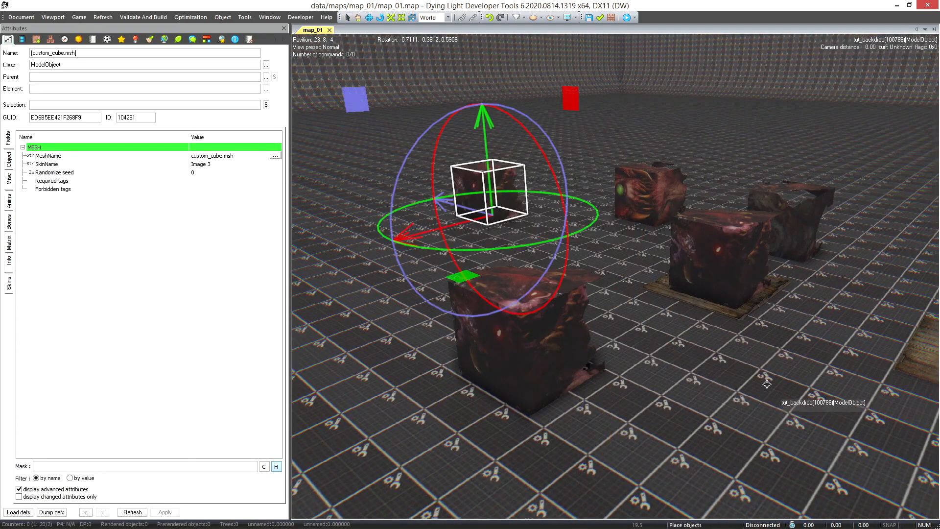
pyautogui.moveTo(767, 384); pyautogui.dragTo(807, 365, button='right')
pyautogui.press('s')
pyautogui.click(708, 331)
pyautogui.click(782, 221)
pyautogui.click(621, 168)
pyautogui.click(477, 148)
pyautogui.click(656, 404)
pyautogui.click(813, 309)
pyautogui.click(670, 226)
pyautogui.click(554, 333)
pyautogui.click(718, 189)
pyautogui.click(541, 169)
pyautogui.click(431, 298)
pyautogui.click(850, 223)
pyautogui.press('Escape')
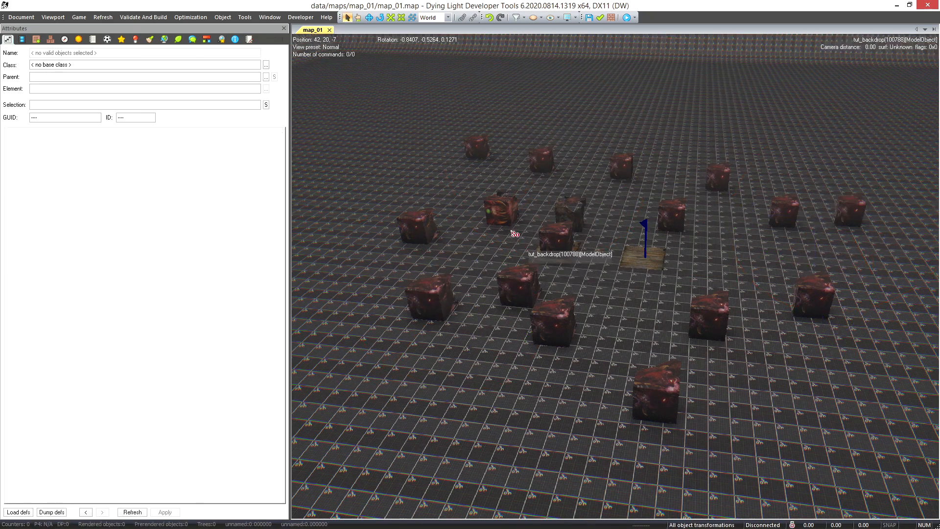
# Step: Place eight copies of the Default-skin custom cube around the map, several stacked on Image 3 cubes, and leave placement mode
pyautogui.click(504, 214)
pyautogui.press('Insert')
pyautogui.click(721, 264)
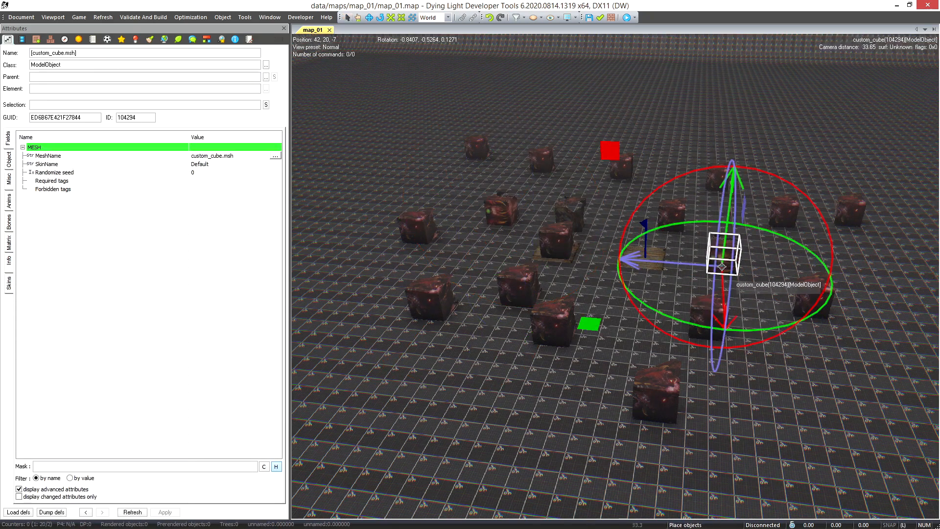
pyautogui.click(662, 159)
pyautogui.click(554, 226)
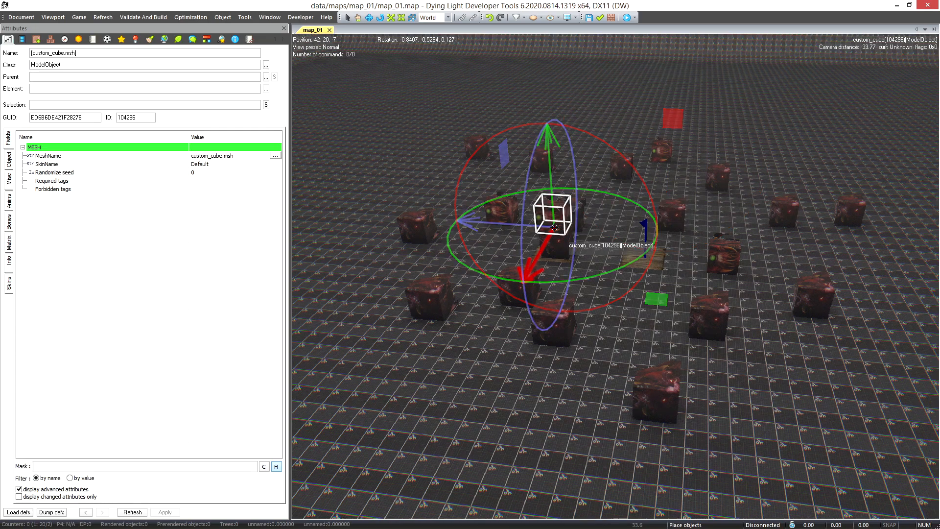
pyautogui.click(413, 216)
pyautogui.click(710, 298)
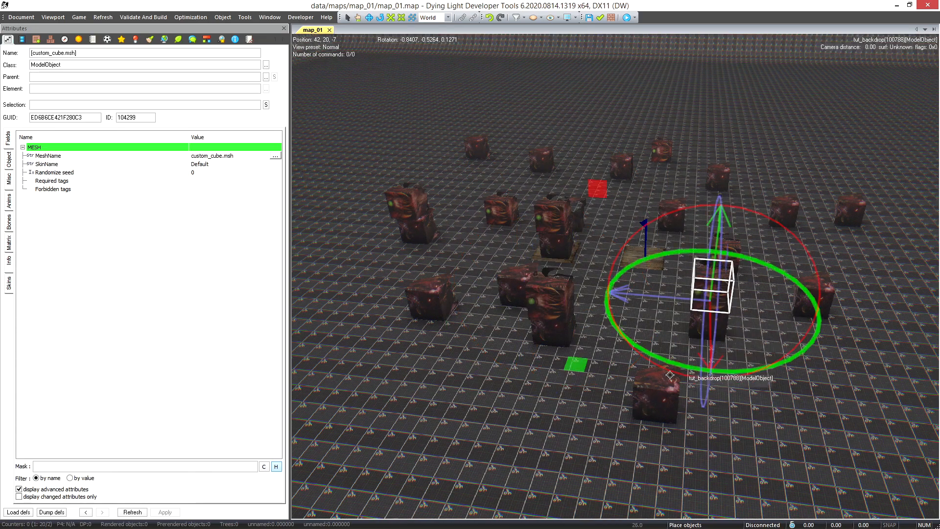
pyautogui.click(653, 381)
pyautogui.click(816, 281)
pyautogui.press('Escape')
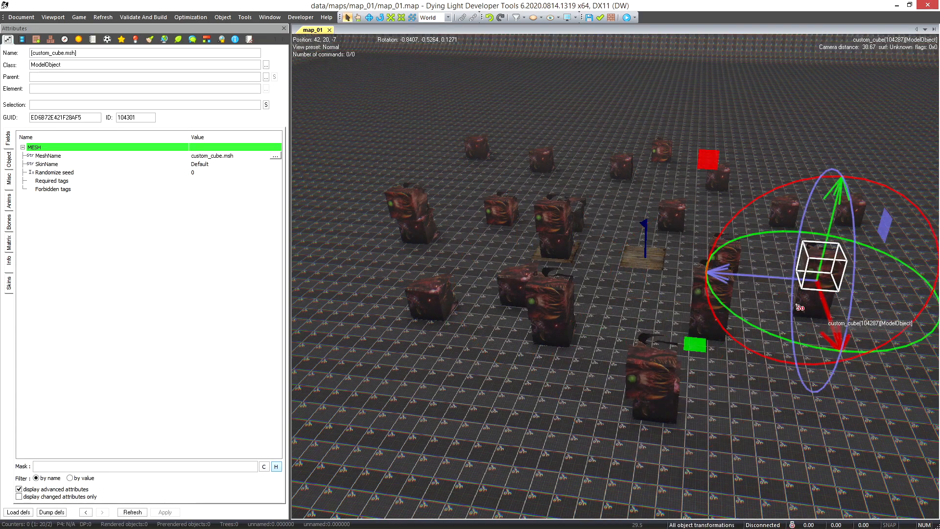
pyautogui.press('Escape')
pyautogui.moveTo(764, 308); pyautogui.dragTo(762, 303, button='right')
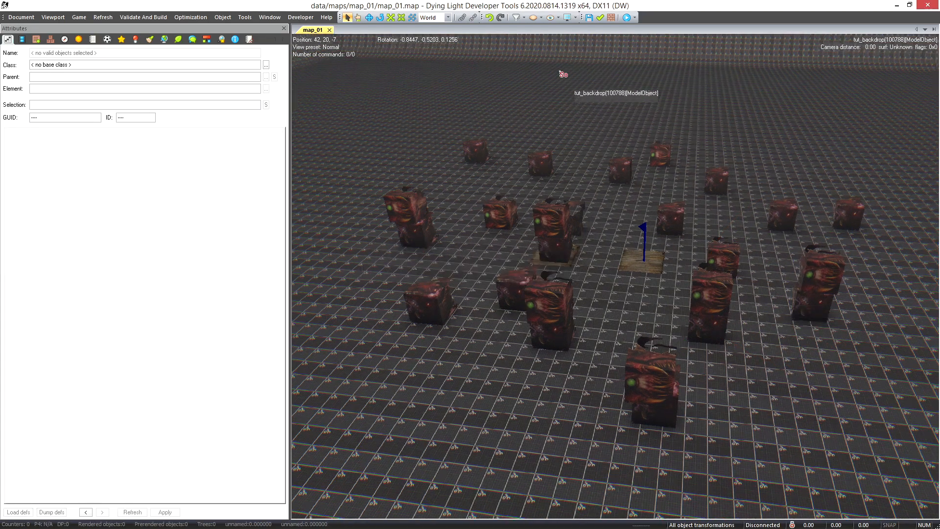
# Step: Play-test the map, walk among the cubes to examine their skins in game, and return to the editor for a closer look
pyautogui.click(627, 17)
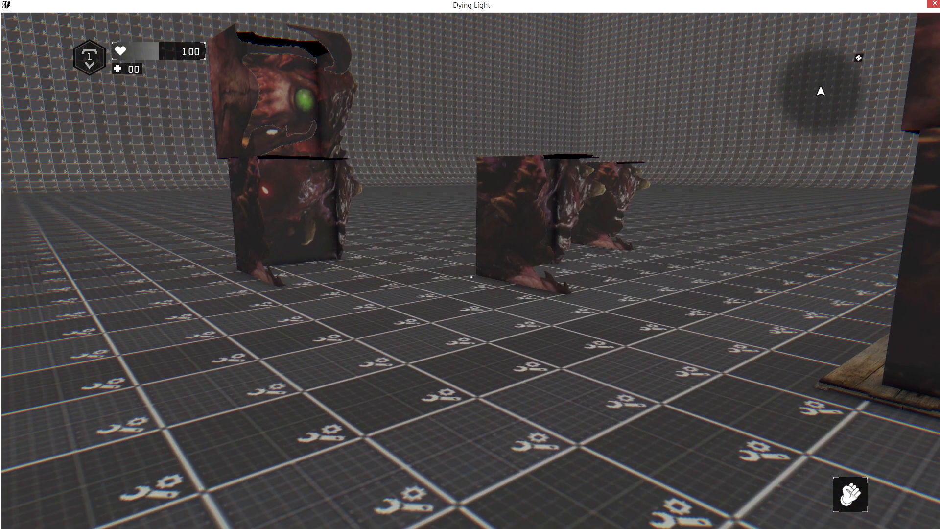
pyautogui.press('w')
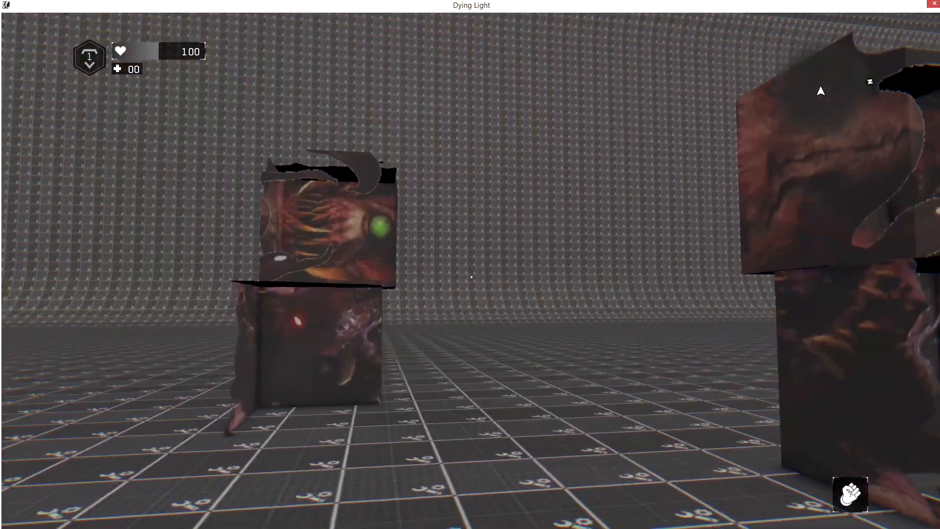
pyautogui.press('w')
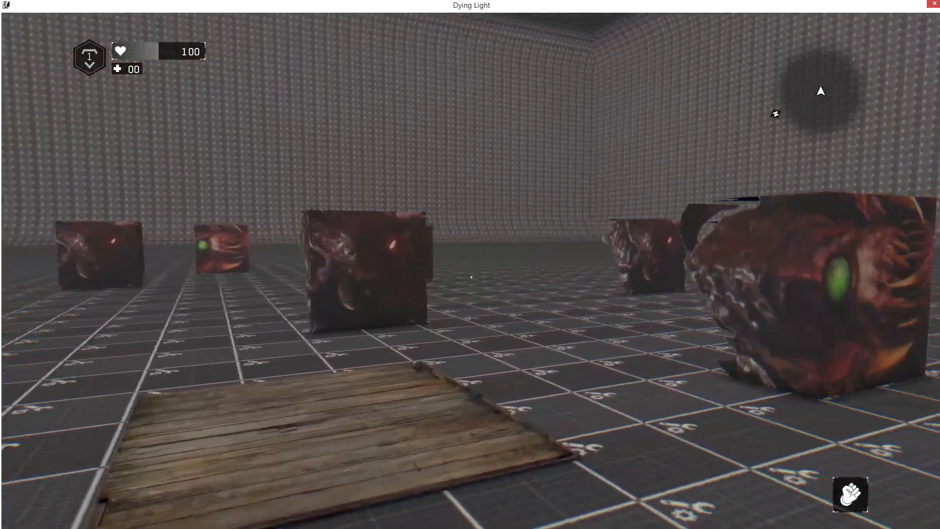
pyautogui.press('w')
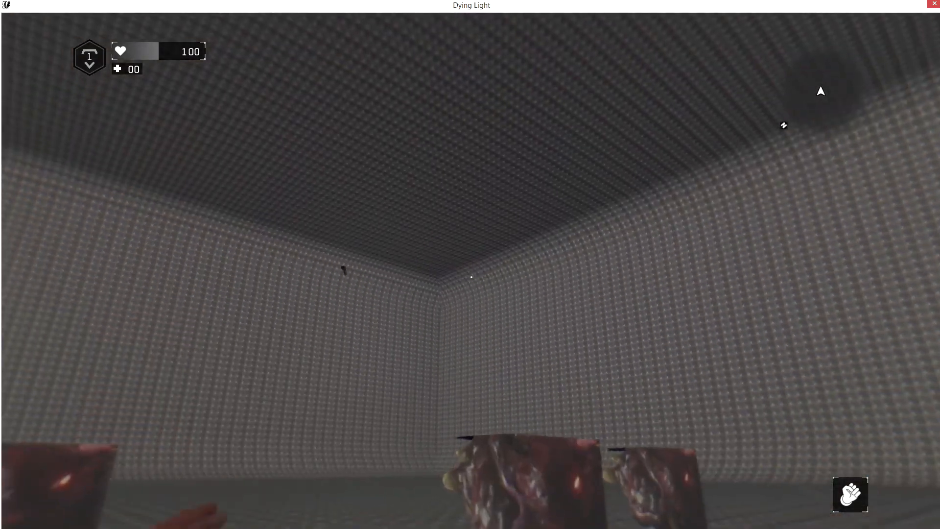
pyautogui.press('w')
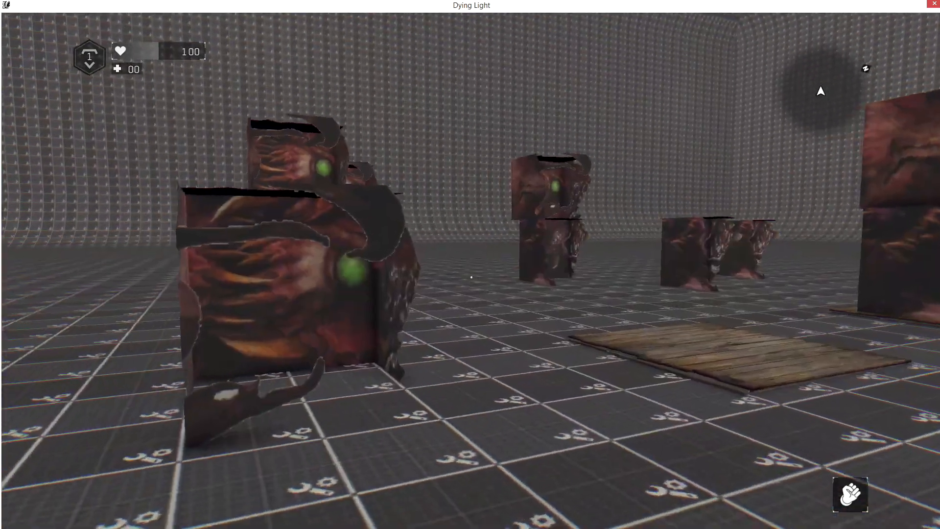
pyautogui.press('w')
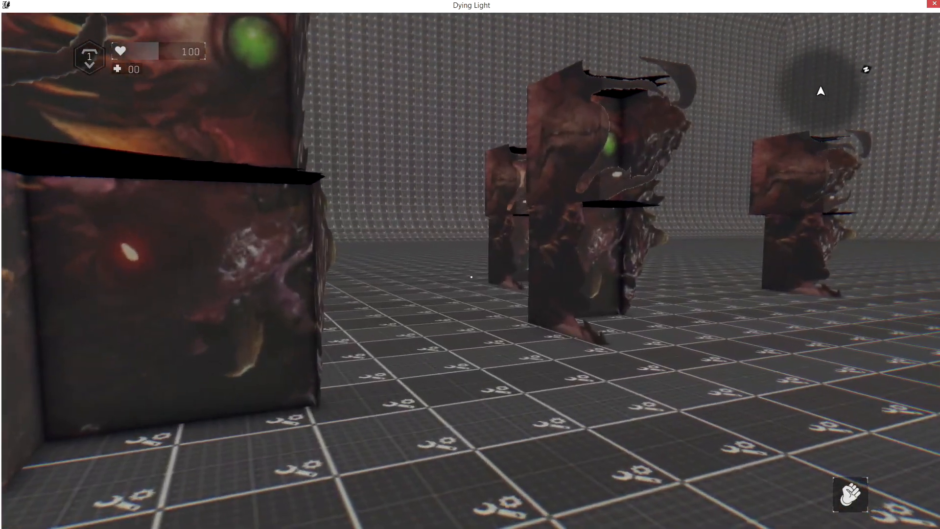
pyautogui.press('w')
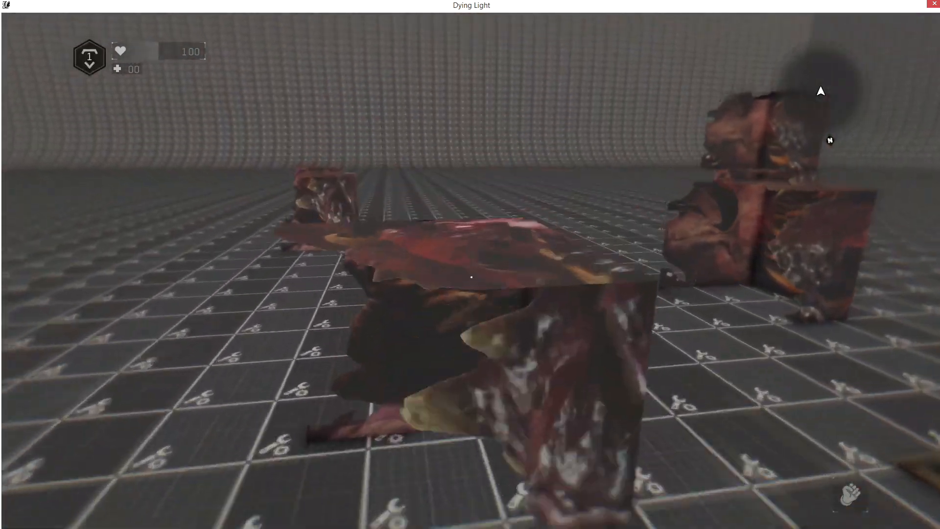
pyautogui.press('Escape')
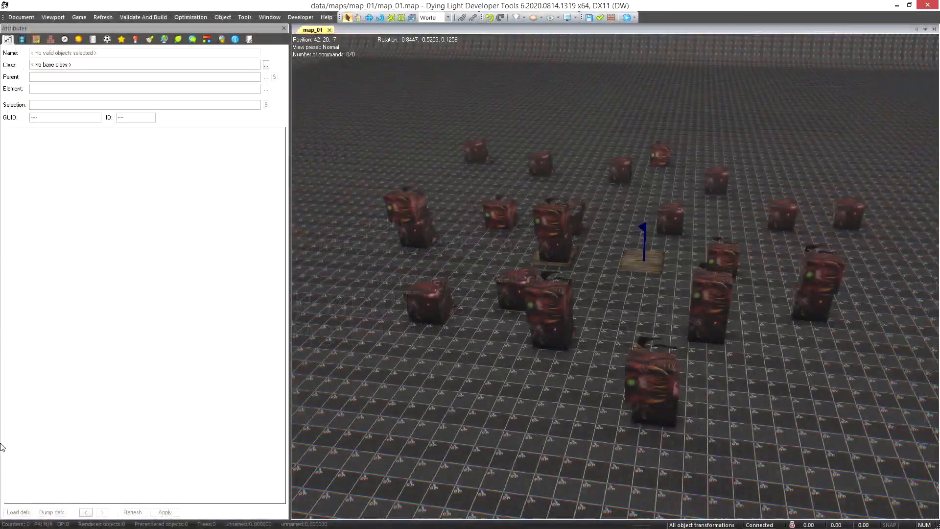
pyautogui.scroll(2, 533, 264)
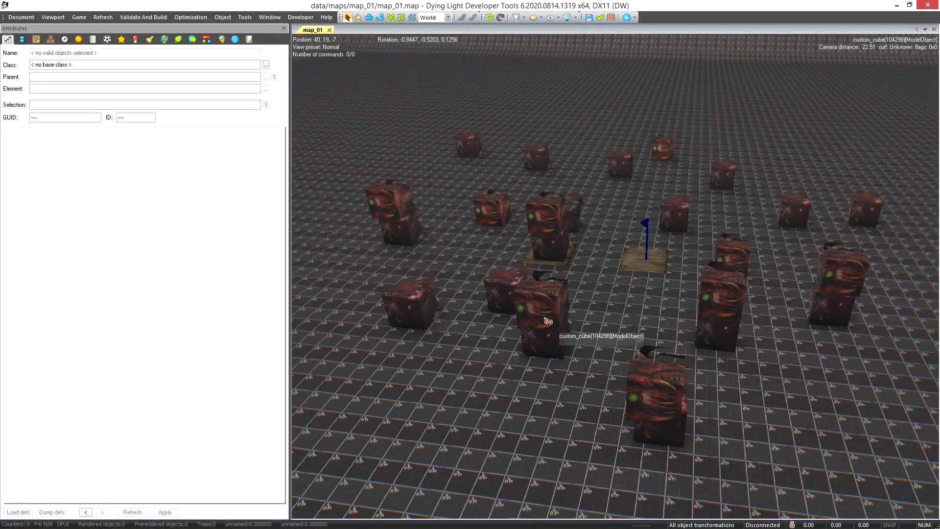
pyautogui.scroll(2, 545, 319)
pyautogui.moveTo(590, 293); pyautogui.dragTo(566, 293, button='middle')
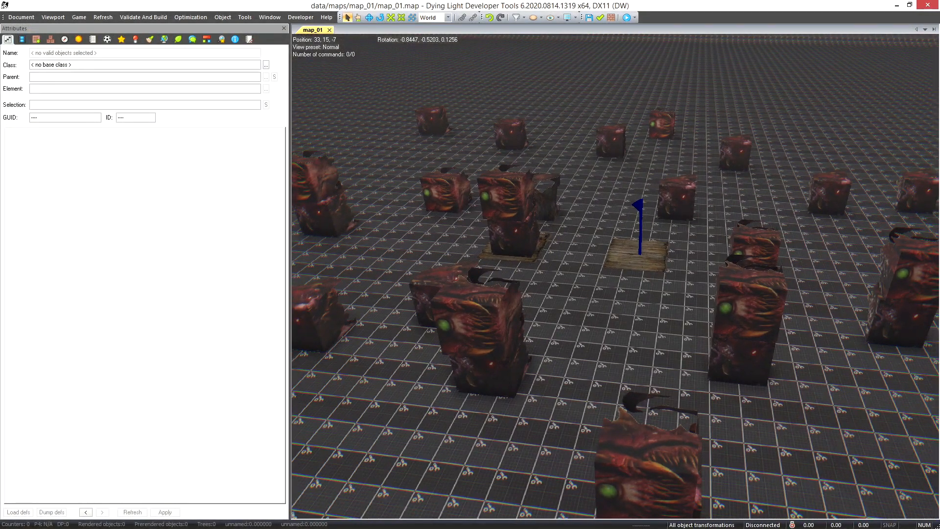
# Step: Switch to Notepad++, reload the externally modified custom_cube.skn, and go to the NodePos(0, 0) line in the Default skin
pyautogui.hotkey('alt', 'Tab')
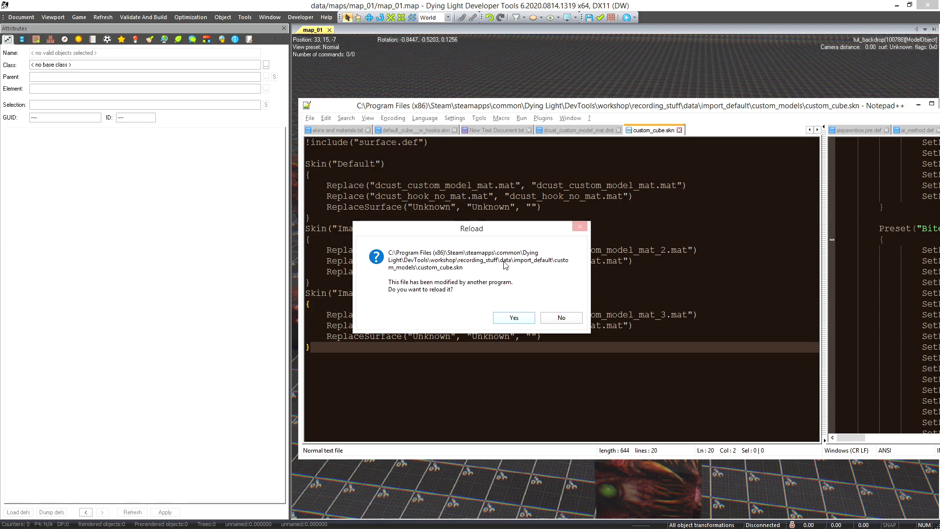
pyautogui.moveTo(498, 235); pyautogui.dragTo(647, 237)
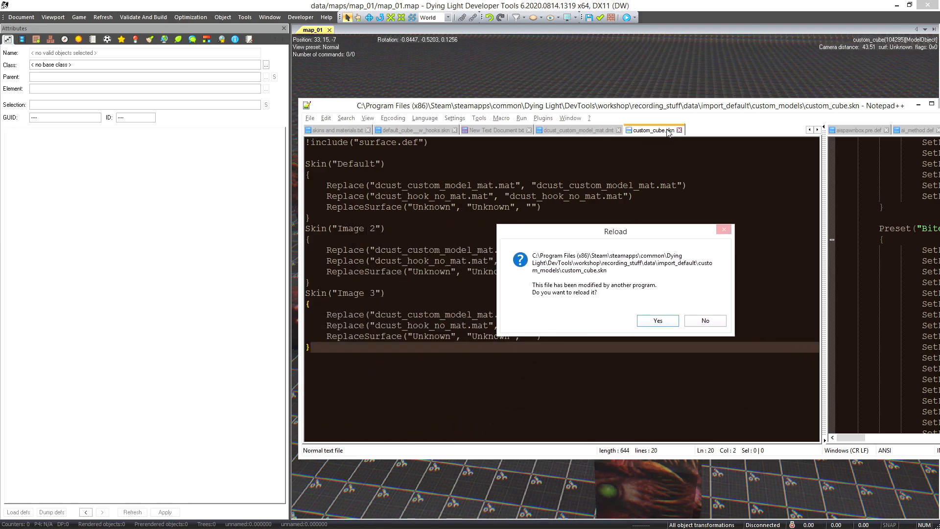
pyautogui.moveTo(656, 231); pyautogui.dragTo(177, 254)
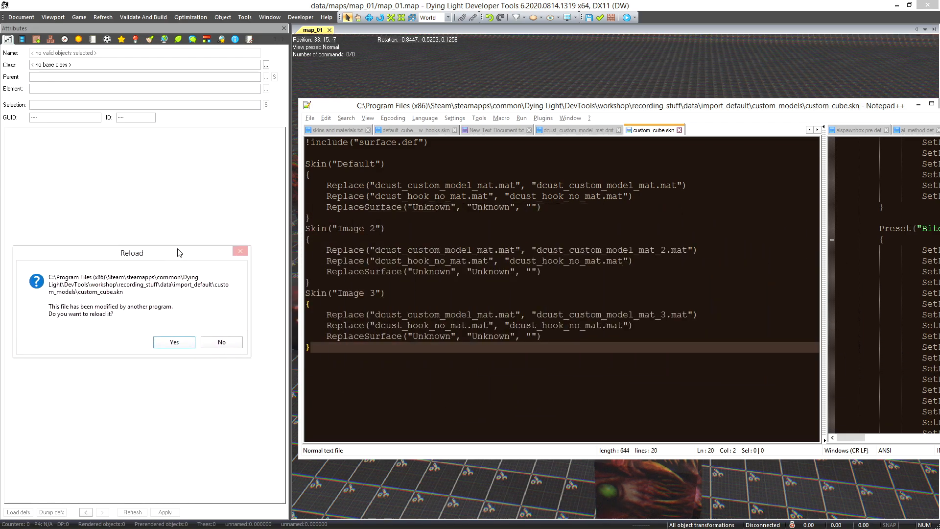
pyautogui.click(174, 342)
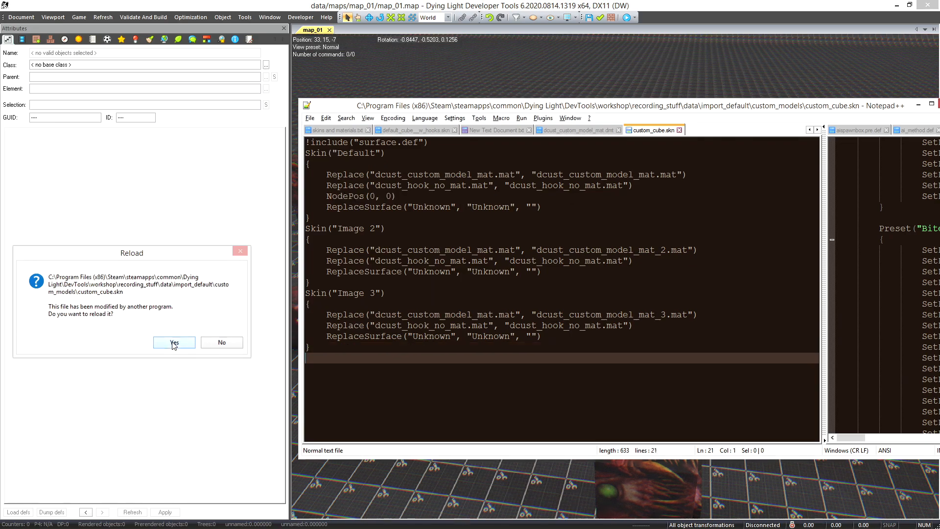
pyautogui.click(407, 197)
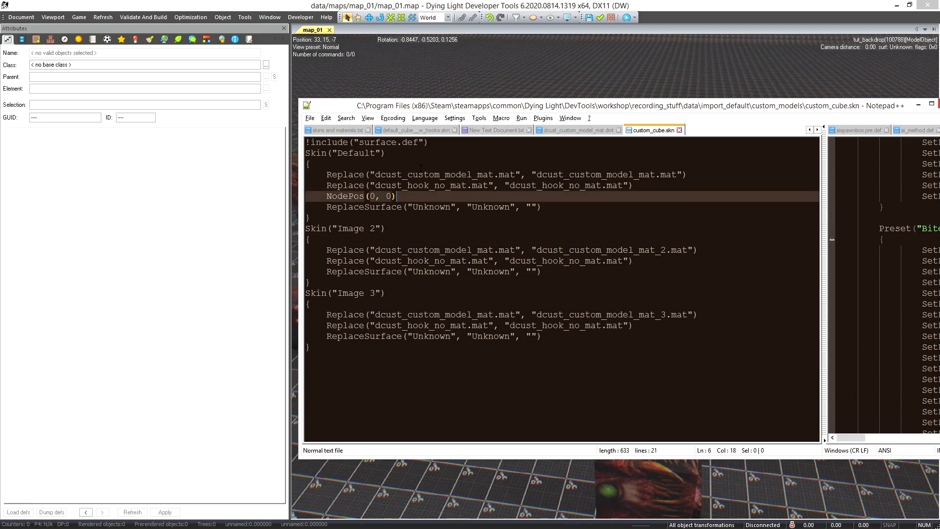
pyautogui.moveTo(440, 106); pyautogui.dragTo(454, 116)
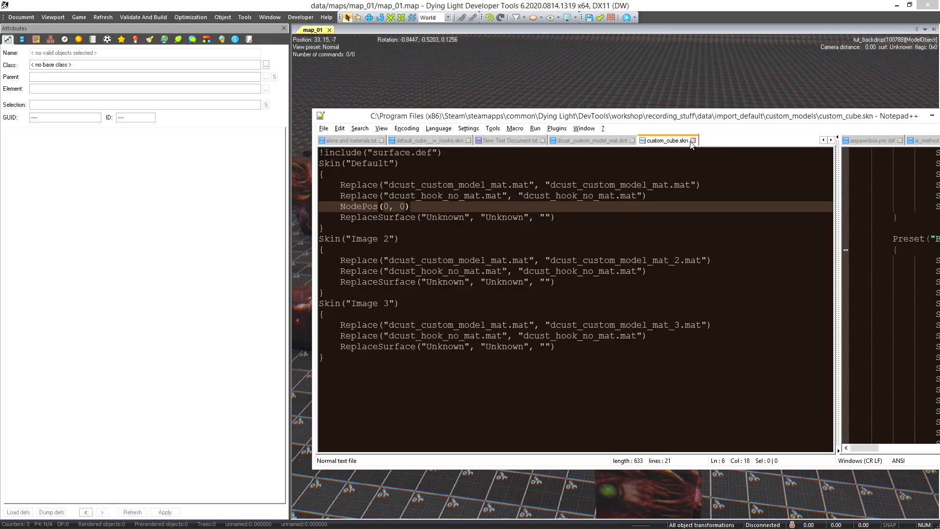
pyautogui.hotkey('alt', 'Tab')
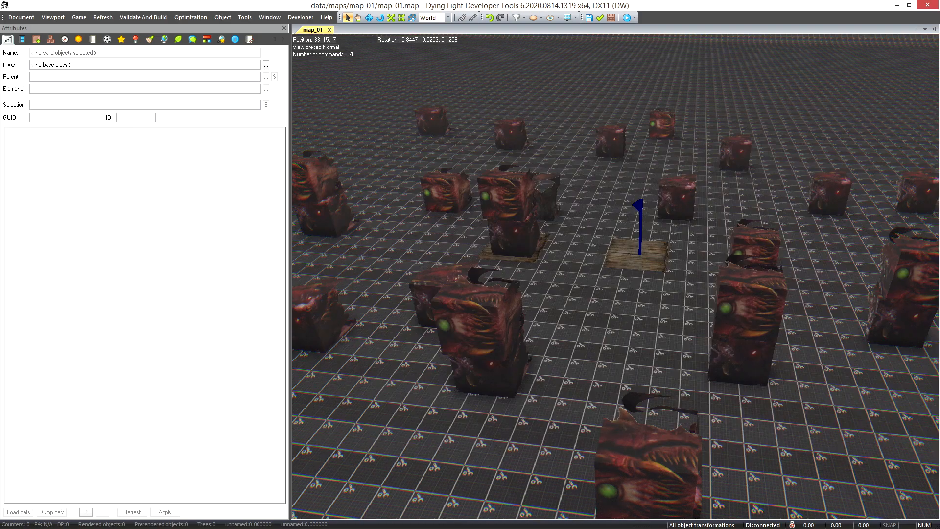
pyautogui.hotkey('alt', 'Tab')
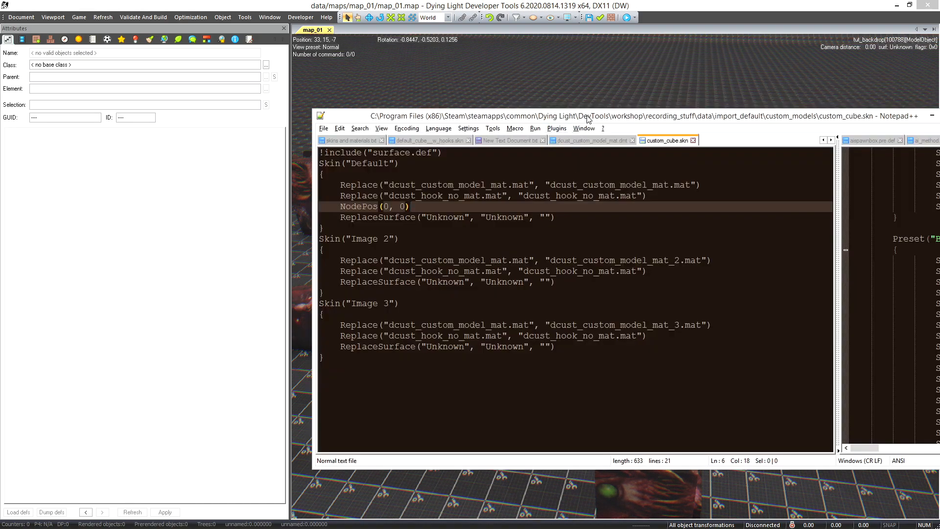
pyautogui.hotkey('alt', 'Tab')
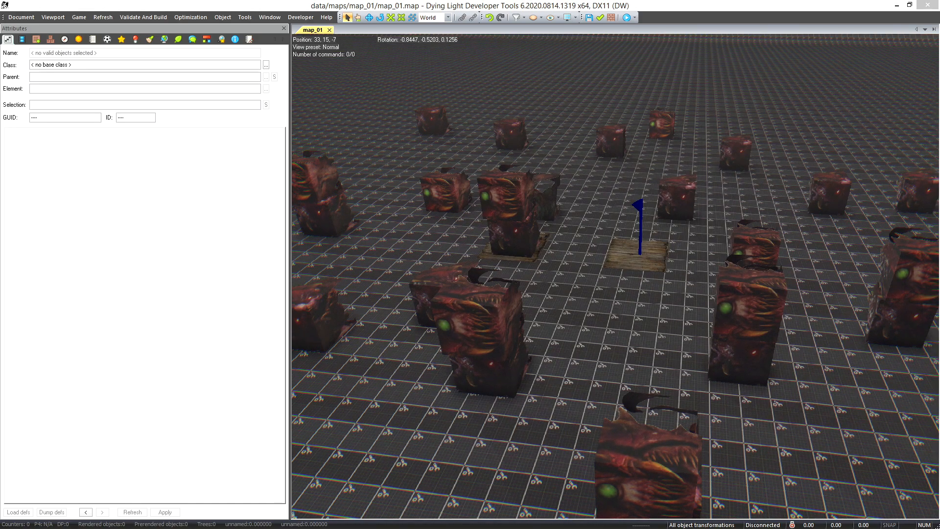
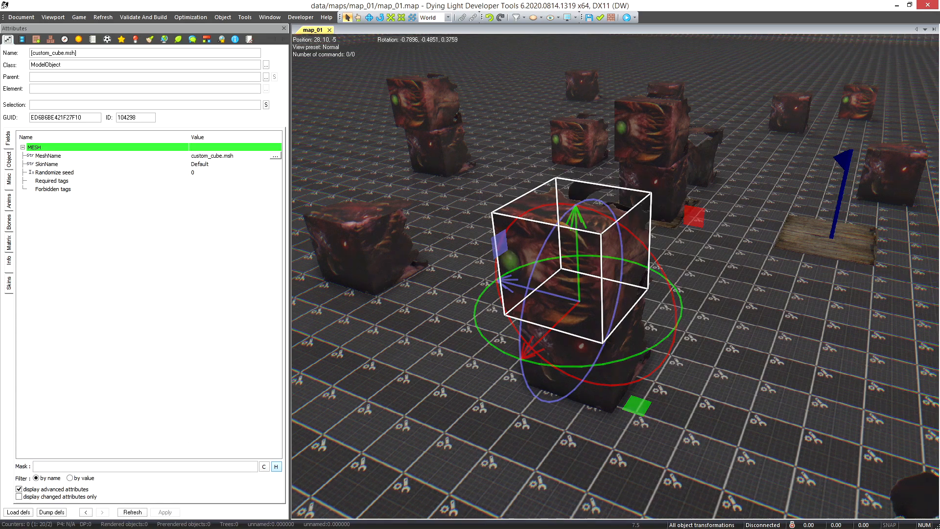
# Step: Examine the Image 3 skin block in custom_cube.skn, including its replacement line for dcust_custom_model_mat_3.mat
pyautogui.moveTo(939, 145); pyautogui.dragTo(471, 107)
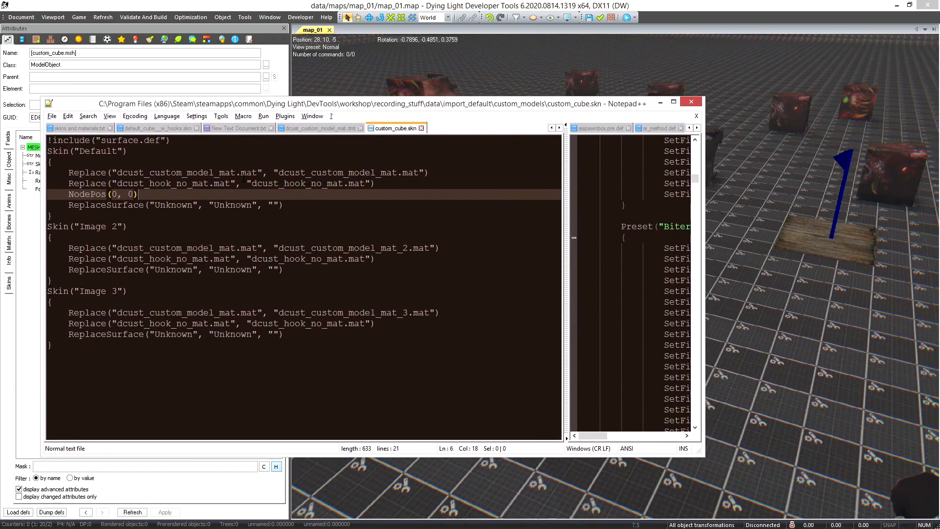
pyautogui.moveTo(373, 107); pyautogui.dragTo(359, 101)
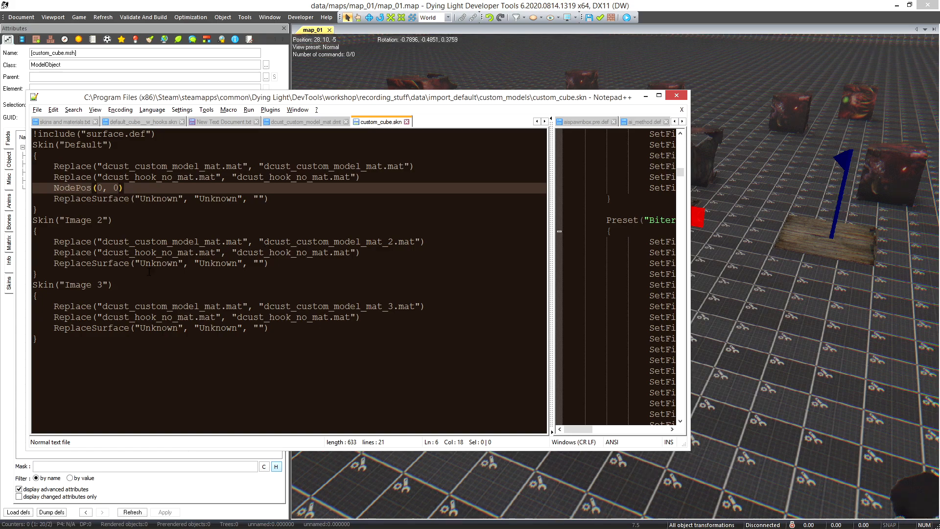
pyautogui.click(71, 344)
pyautogui.hotkey('shift', 'Up')
pyautogui.hotkey('shift', 'Up')
pyautogui.hotkey('shift', 'Up')
pyautogui.hotkey('shift', 'Up')
pyautogui.hotkey('shift', 'Up')
pyautogui.hotkey('shift', 'Up')
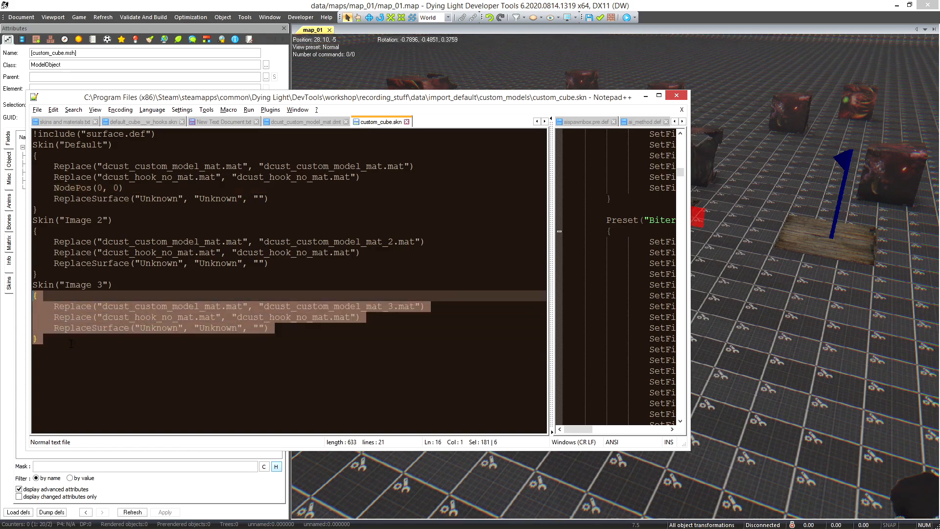
pyautogui.press('Down')
pyautogui.press('Down')
pyautogui.press('Down')
pyautogui.press('Down')
pyautogui.press('Down')
pyautogui.press('Up')
pyautogui.press('Up')
pyautogui.press('Up')
pyautogui.press('Up')
pyautogui.press('Up')
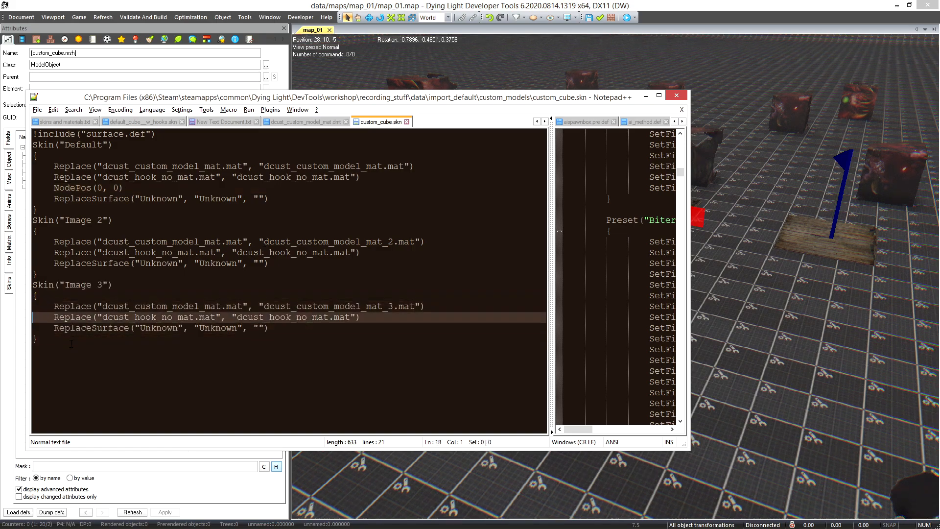
pyautogui.press('Down')
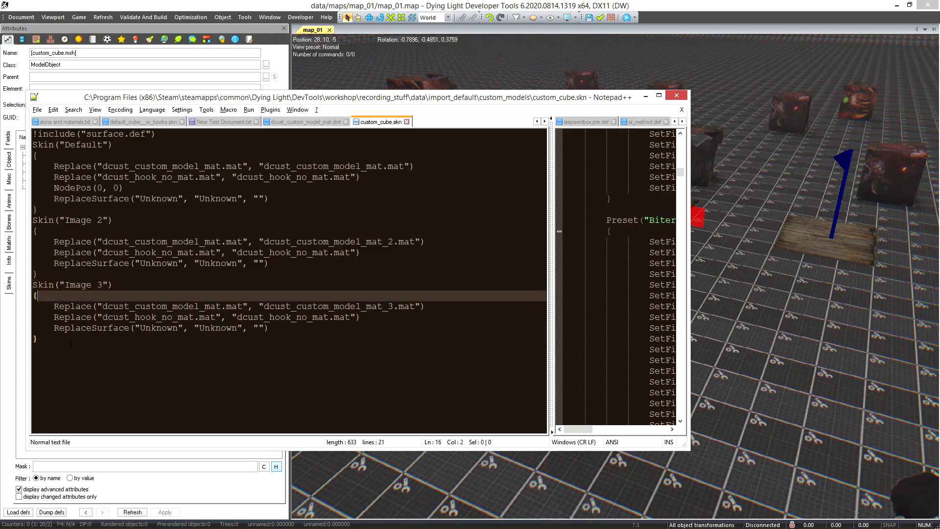
pyautogui.press('Down')
pyautogui.press('End')
pyautogui.press('Left')
pyautogui.press('Left')
pyautogui.press('Left')
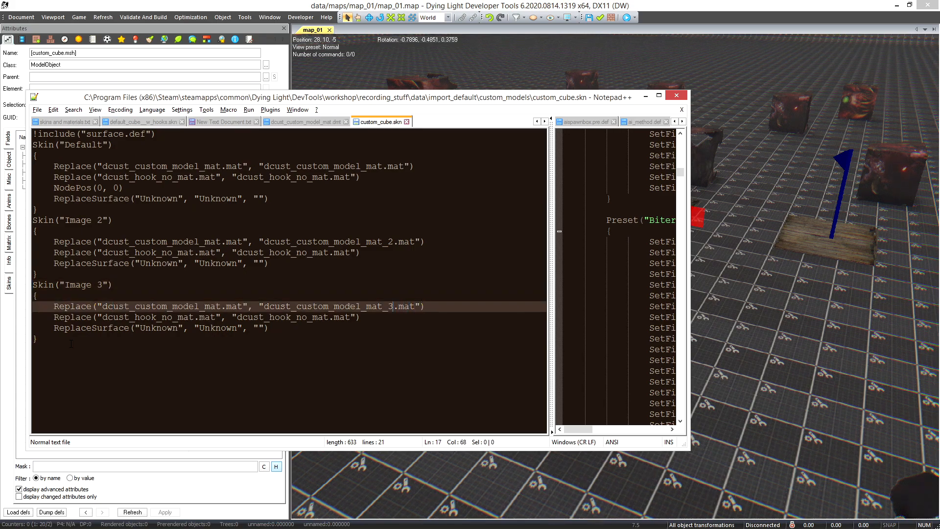
# Step: Return to the map editor, search the meshes for "floor", place a concrete floor mesh among the cubes, and raise it
pyautogui.hotkey('alt', 'Tab')
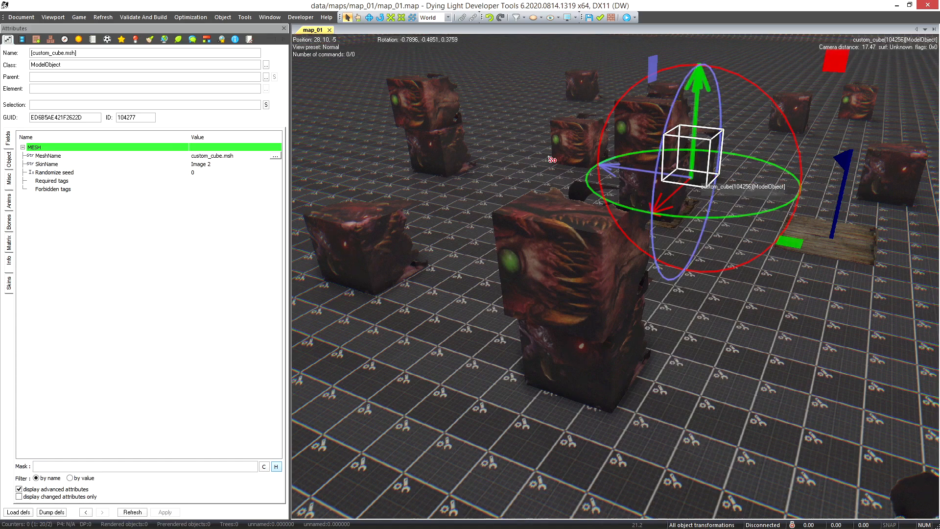
pyautogui.click(37, 38)
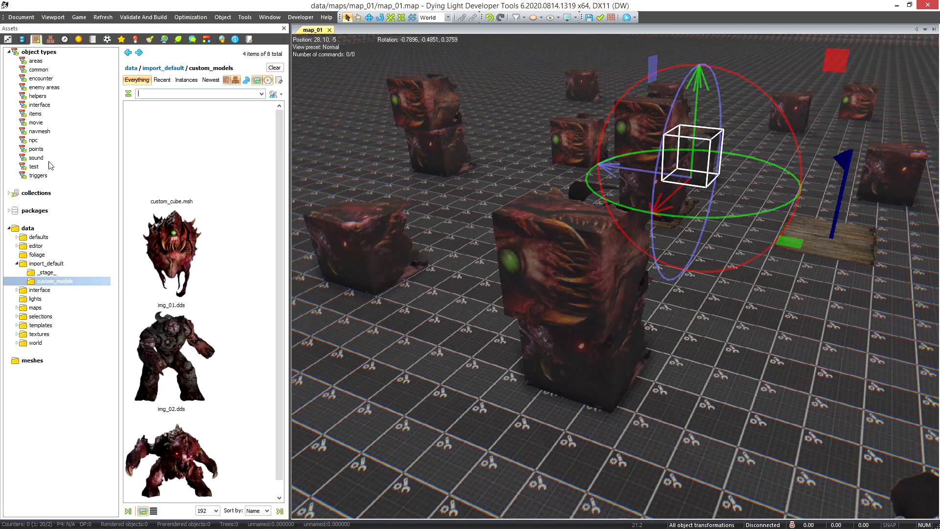
pyautogui.click(32, 361)
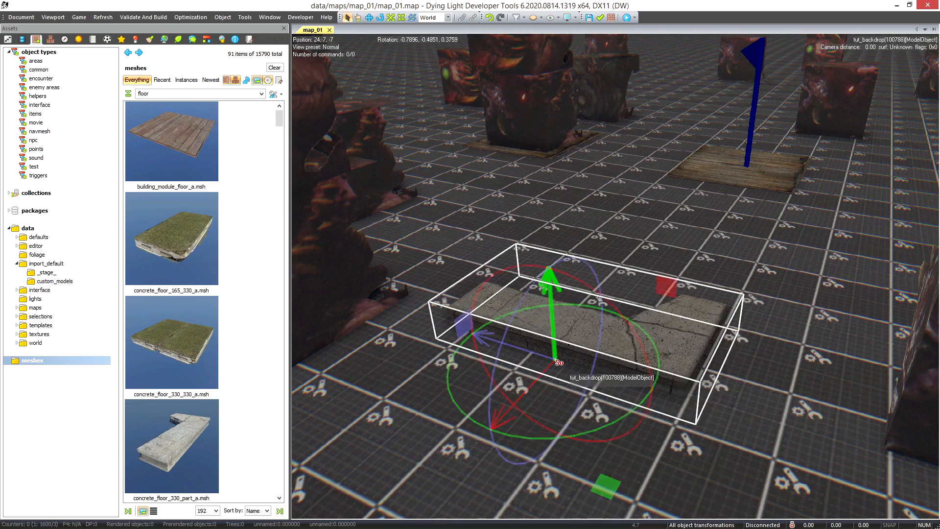
pyautogui.moveTo(558, 362); pyautogui.dragTo(550, 298)
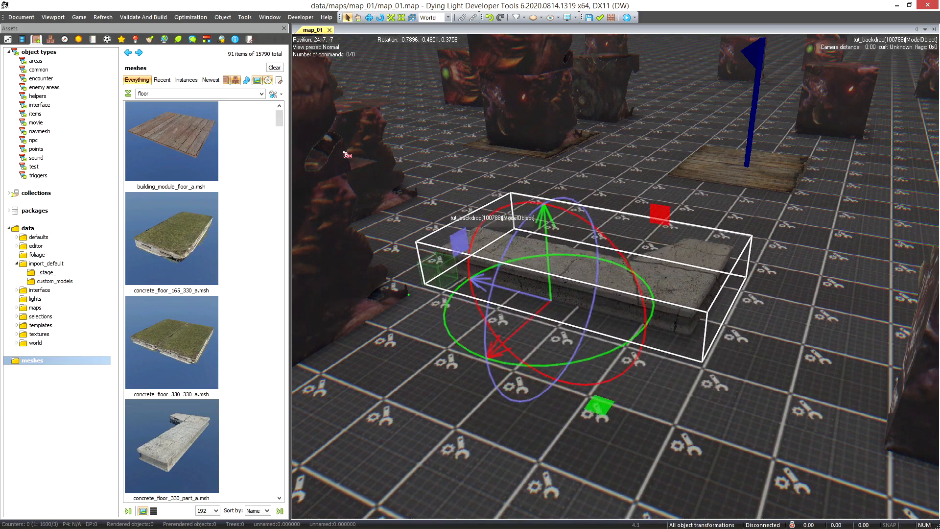
# Step: Open the concrete floor mesh's skins and preview grass_a and grass_b on it, looking closely at the slab
pyautogui.click(8, 39)
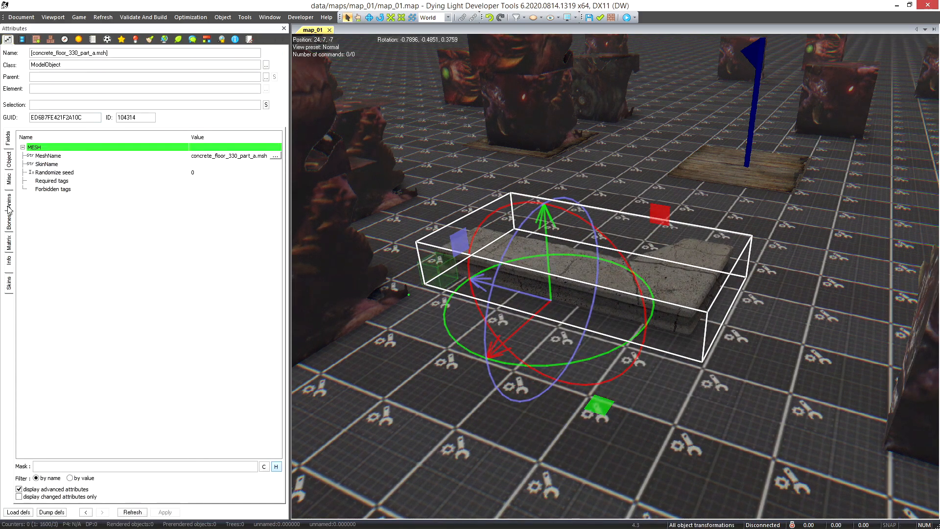
pyautogui.click(8, 178)
pyautogui.click(9, 198)
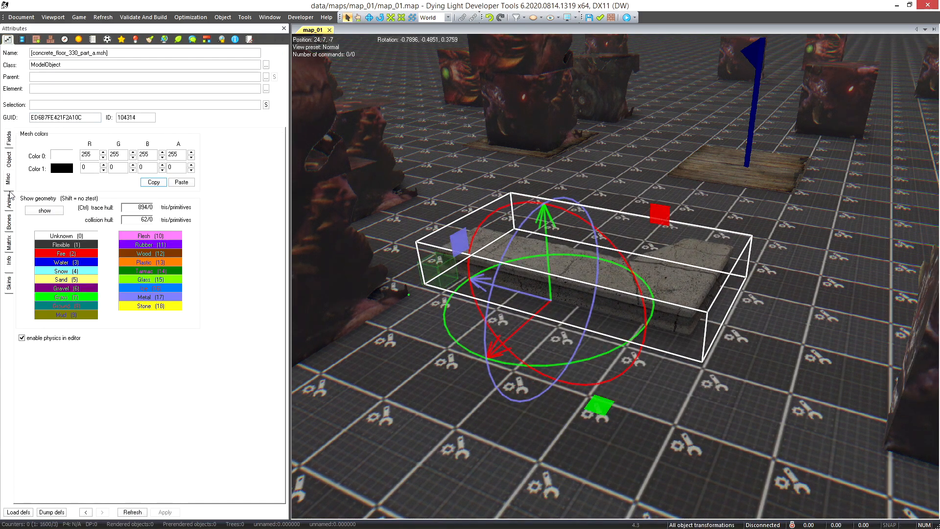
pyautogui.click(8, 284)
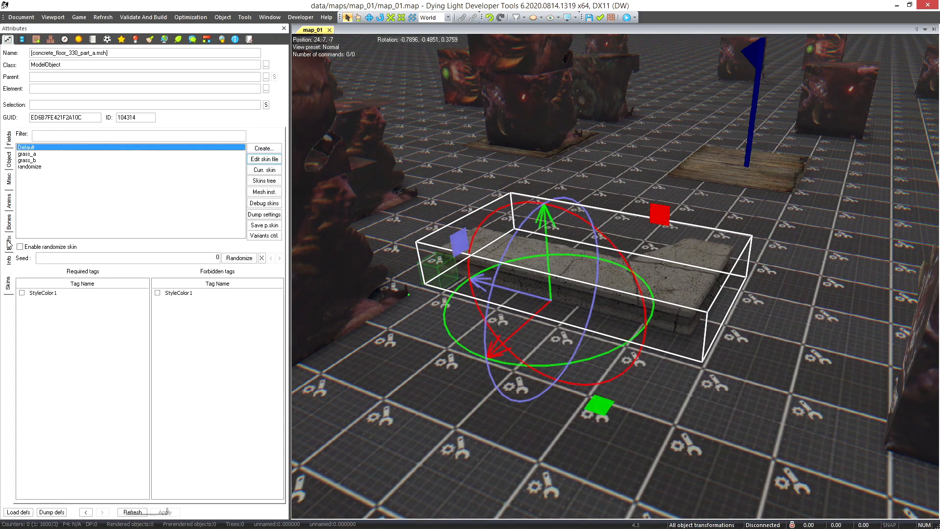
pyautogui.click(32, 154)
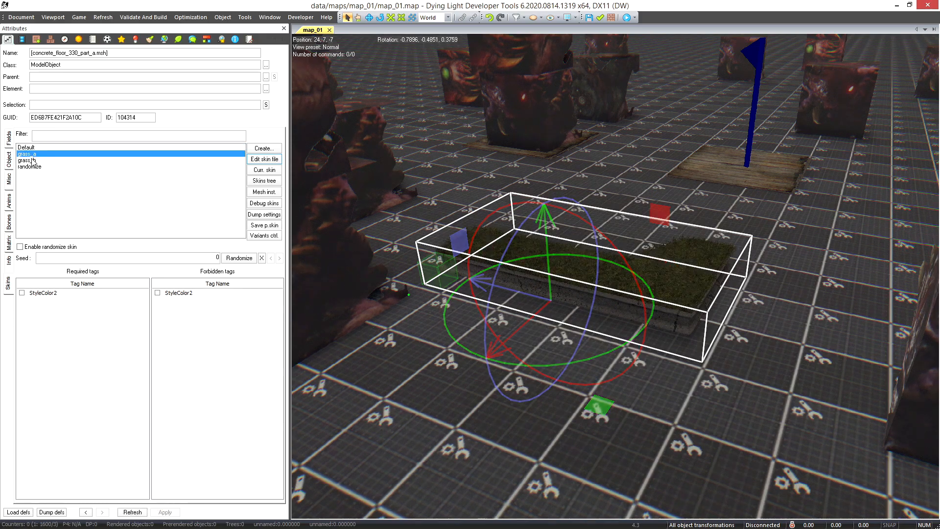
pyautogui.click(33, 161)
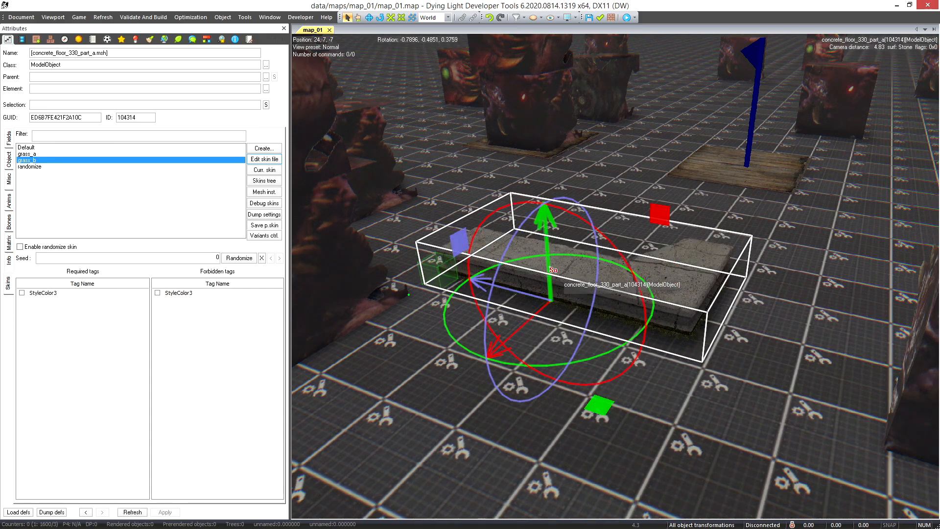
pyautogui.moveTo(550, 267); pyautogui.dragTo(550, 260, button='middle')
pyautogui.click(51, 161)
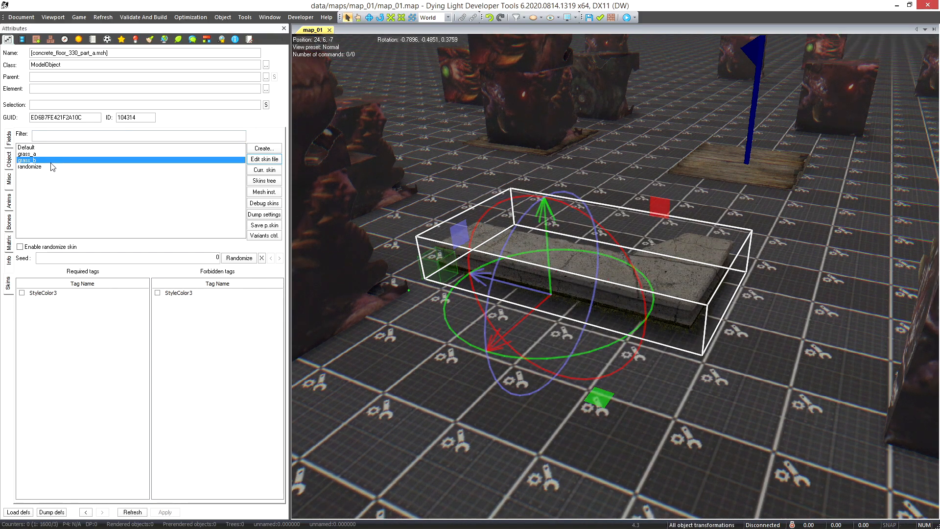
pyautogui.scroll(3, 457, 238)
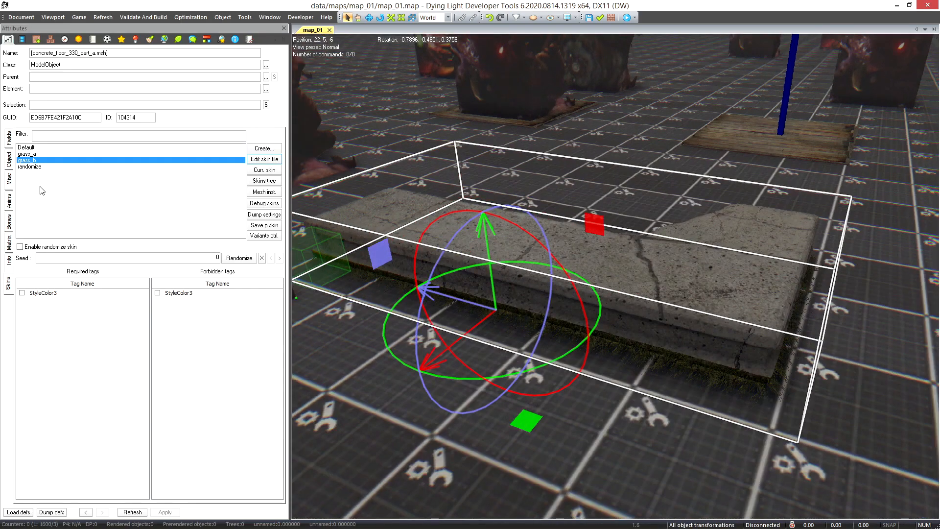
# Step: Compare the concrete floor's remaining skins with its Default skin, and leave grass_a applied
pyautogui.click(31, 166)
pyautogui.click(31, 160)
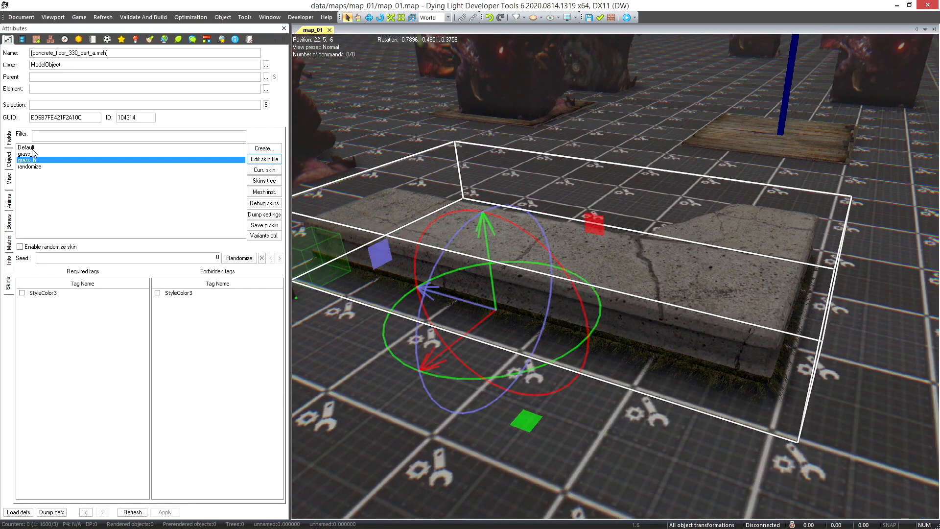
pyautogui.click(36, 154)
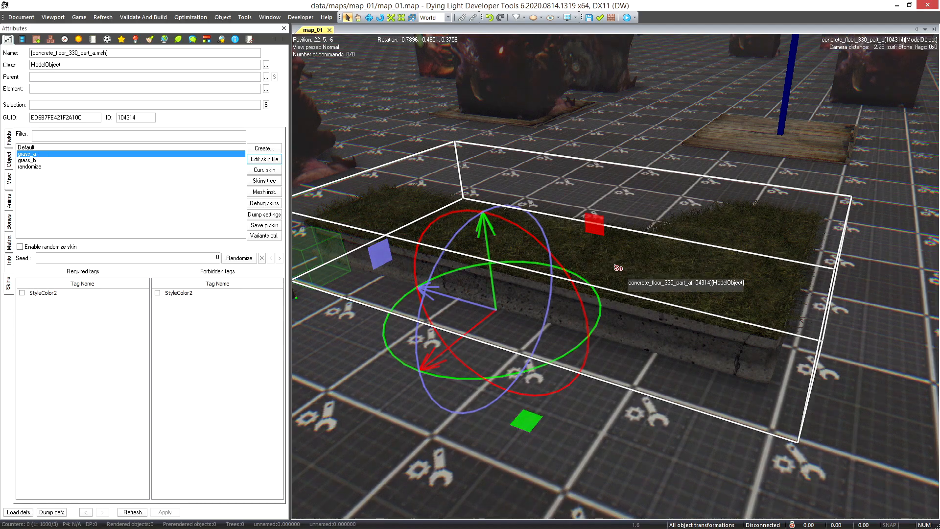
pyautogui.moveTo(617, 267); pyautogui.dragTo(621, 267, button='middle')
pyautogui.click(32, 147)
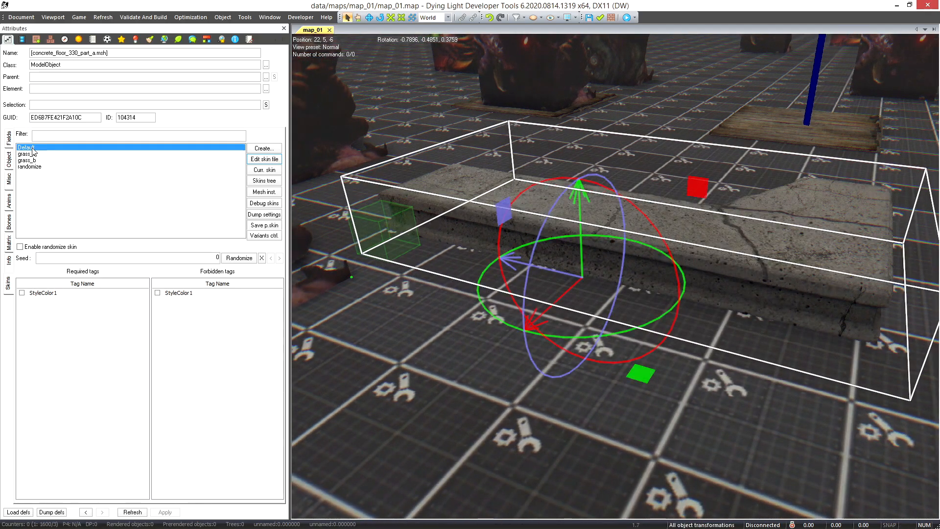
pyautogui.click(35, 154)
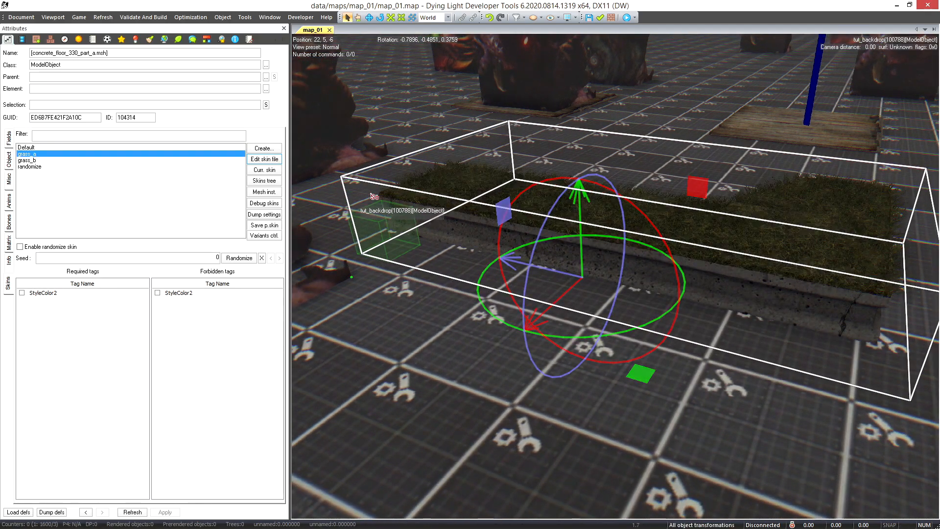
pyautogui.moveTo(462, 218); pyautogui.dragTo(475, 154, button='middle')
pyautogui.scroll(-3, 475, 155)
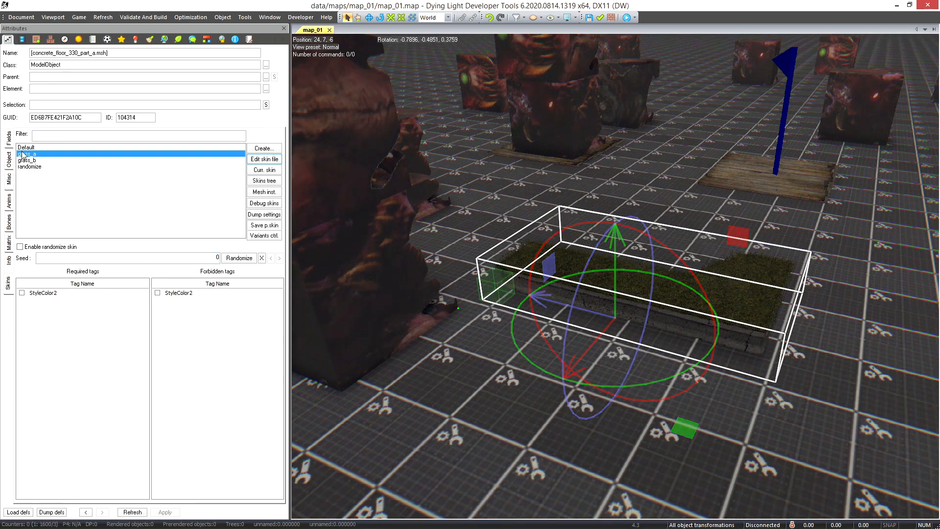
# Step: Check the concrete floor's list of used materials and show the details of concrete_grass_decal.mat in an enlarged window over the viewport
pyautogui.click(12, 245)
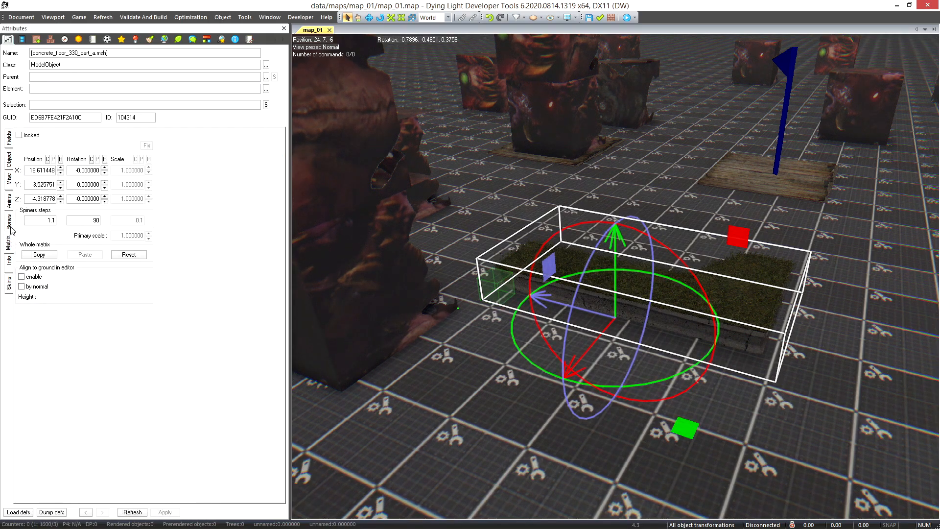
pyautogui.click(11, 228)
pyautogui.click(11, 209)
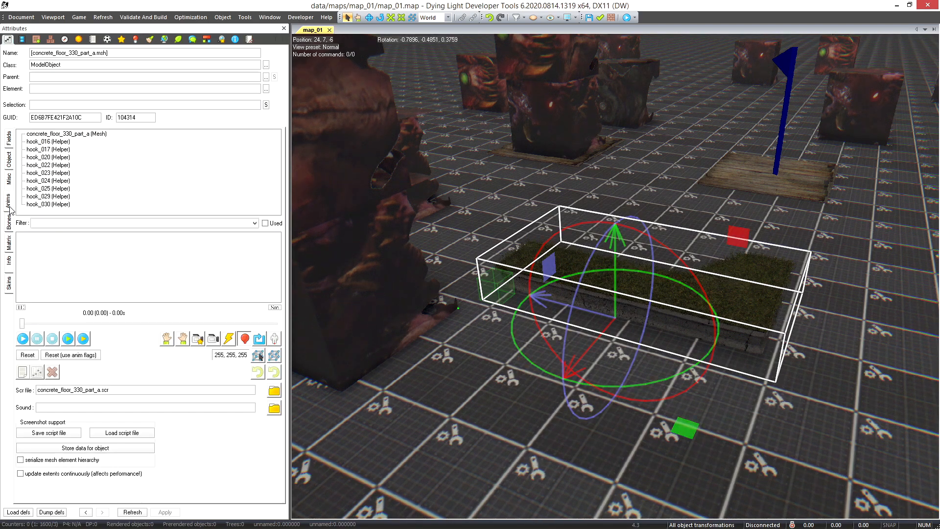
pyautogui.click(8, 270)
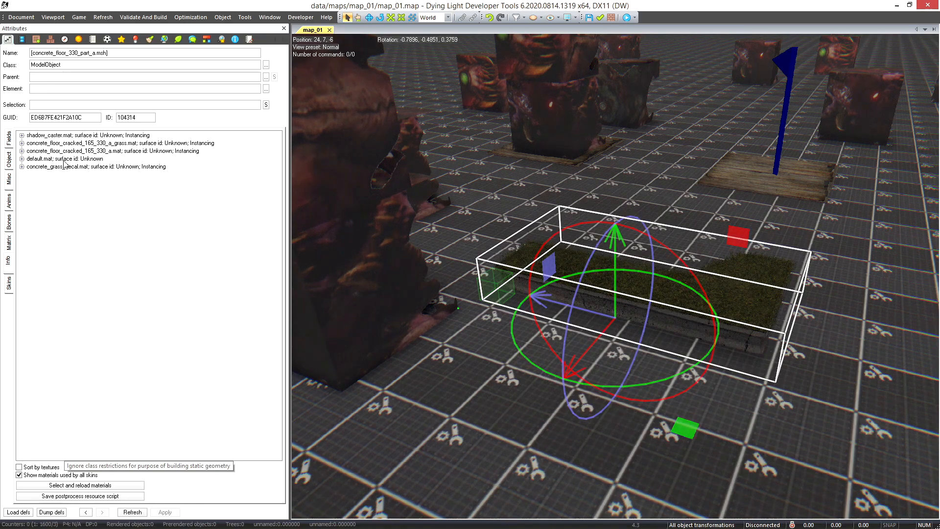
pyautogui.doubleClick(53, 167)
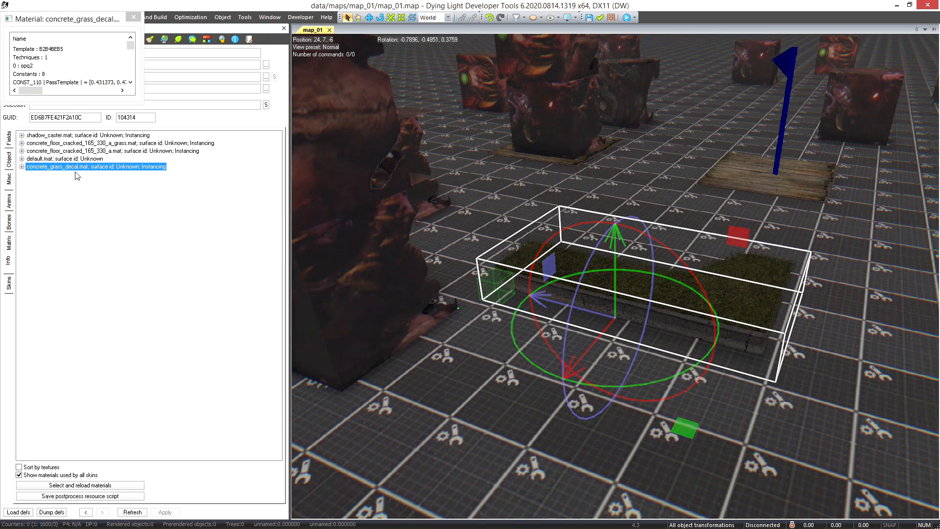
pyautogui.moveTo(143, 104); pyautogui.dragTo(326, 390)
pyautogui.moveTo(196, 19); pyautogui.dragTo(523, 51)
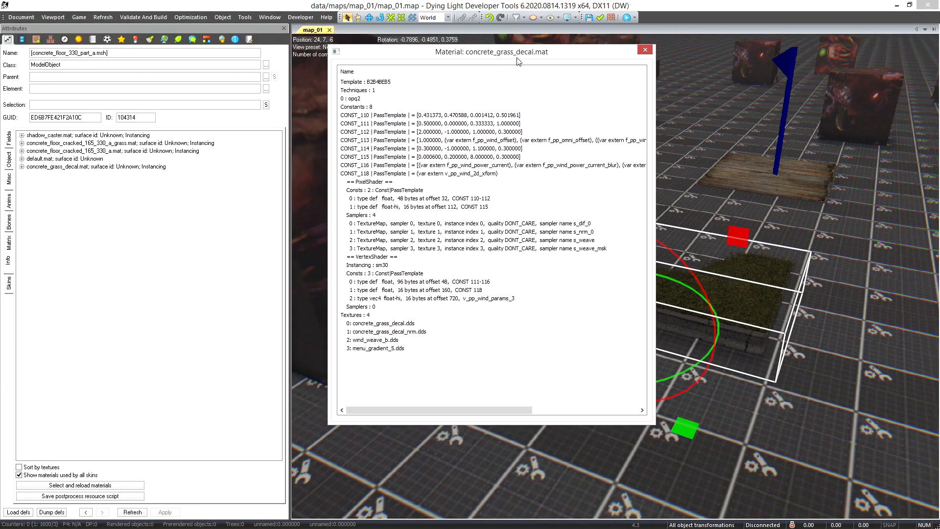
# Step: Examine the four textures used by concrete_grass_decal.mat and move its details window clear of the cubes
pyautogui.click(412, 325)
pyautogui.click(400, 333)
pyautogui.click(386, 341)
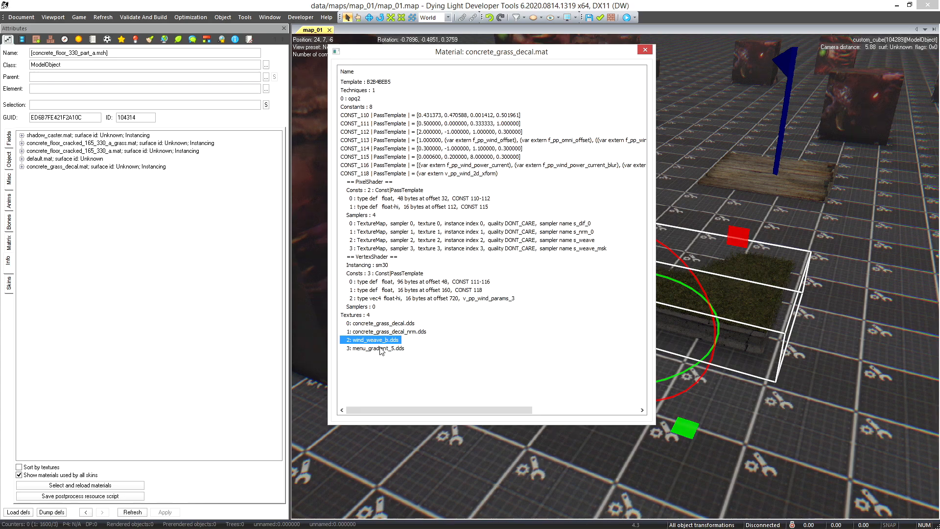
pyautogui.click(381, 349)
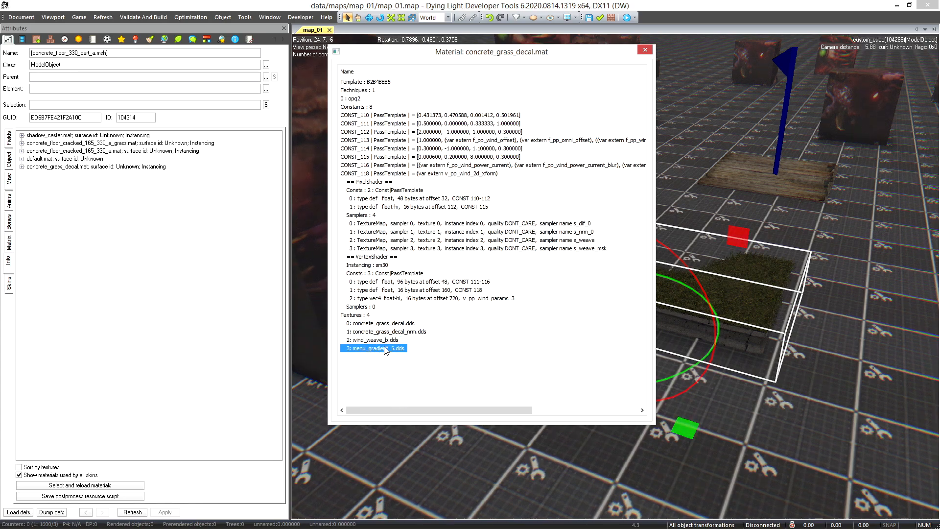
pyautogui.click(377, 325)
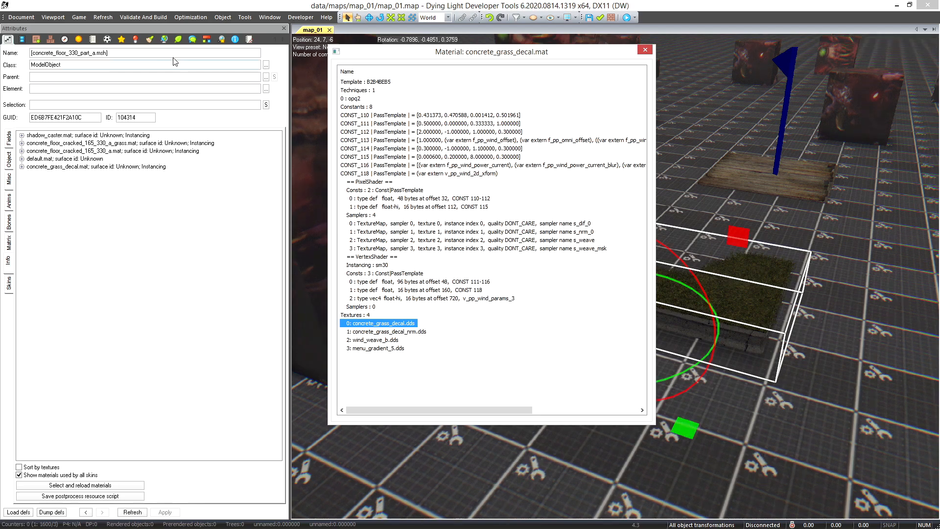
pyautogui.moveTo(449, 58); pyautogui.dragTo(704, 116)
# Step: Select a custom cube, set the diffuse texture of its dcust_custom_model_mat to concrete_grass_decal.dds, and close both material windows
pyautogui.moveTo(468, 263); pyautogui.dragTo(409, 222, button='right')
pyautogui.click(420, 191)
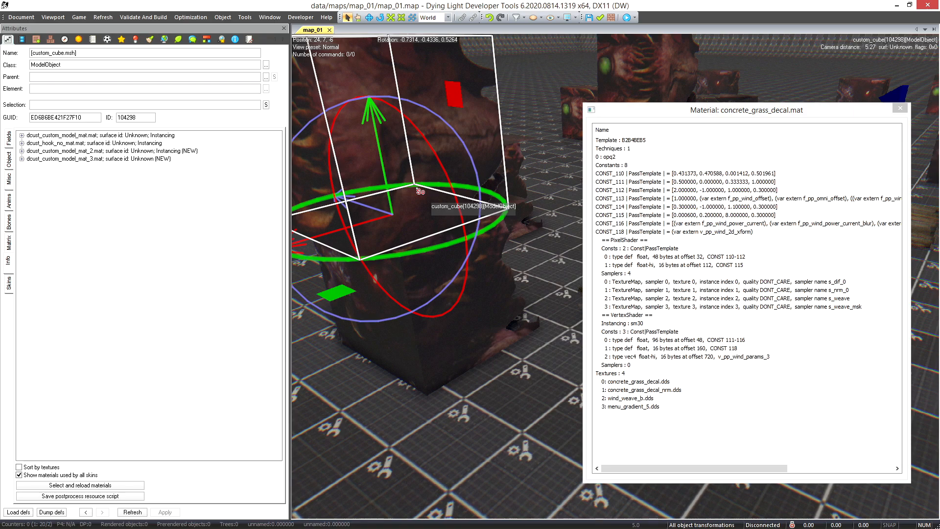
pyautogui.click(107, 40)
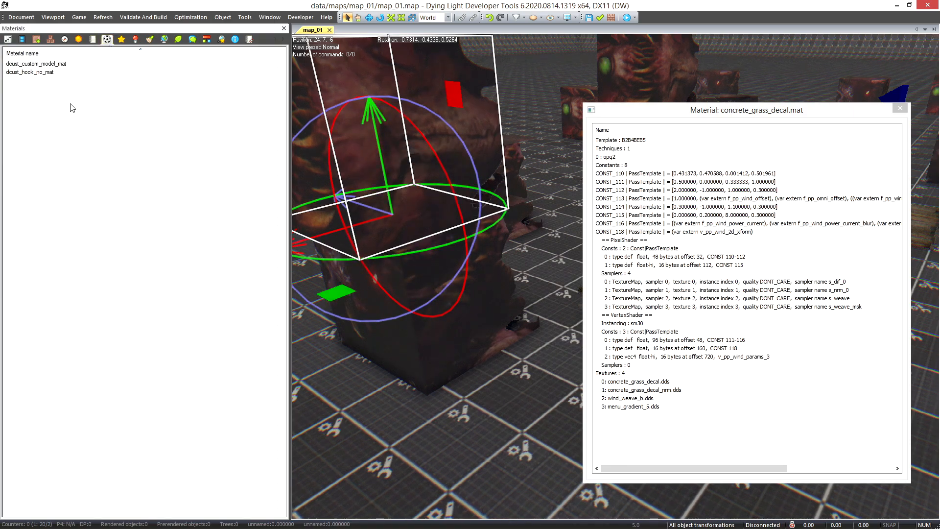
pyautogui.doubleClick(51, 65)
pyautogui.moveTo(355, 81); pyautogui.dragTo(360, 108)
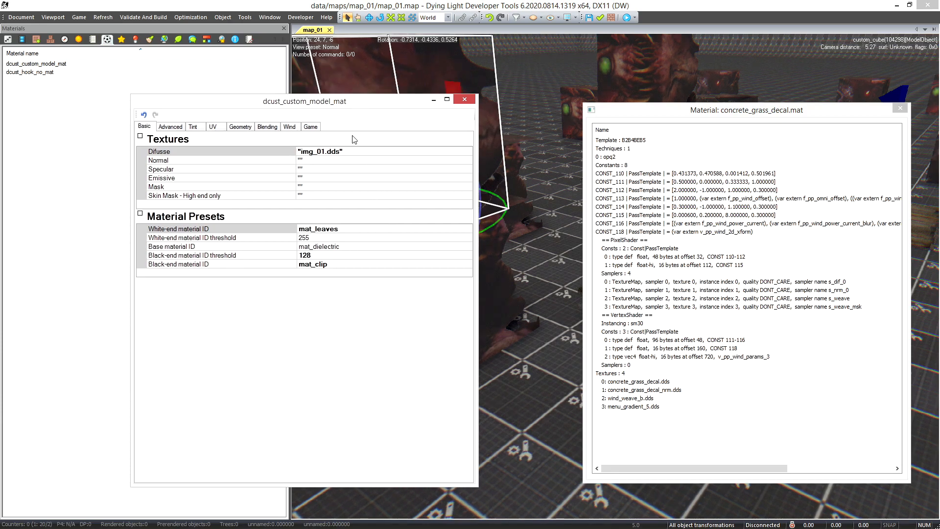
pyautogui.click(325, 152)
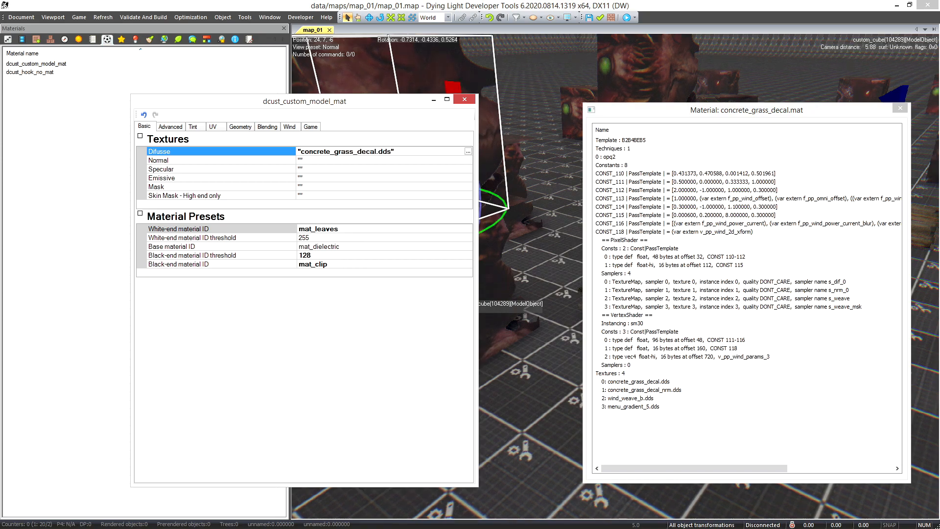
pyautogui.click(464, 99)
pyautogui.click(900, 107)
# Step: Examine the retextured custom cubes from several sides and distances to see how the grass decal covers their faces
pyautogui.moveTo(681, 162); pyautogui.dragTo(630, 61, button='right')
pyautogui.scroll(5, 705, 191)
pyautogui.moveTo(739, 279); pyautogui.dragTo(550, 370, button='right')
pyautogui.scroll(-5, 744, 298)
pyautogui.scroll(4, 743, 297)
pyautogui.scroll(-5, 713, 311)
pyautogui.click(552, 368)
pyautogui.click(602, 283)
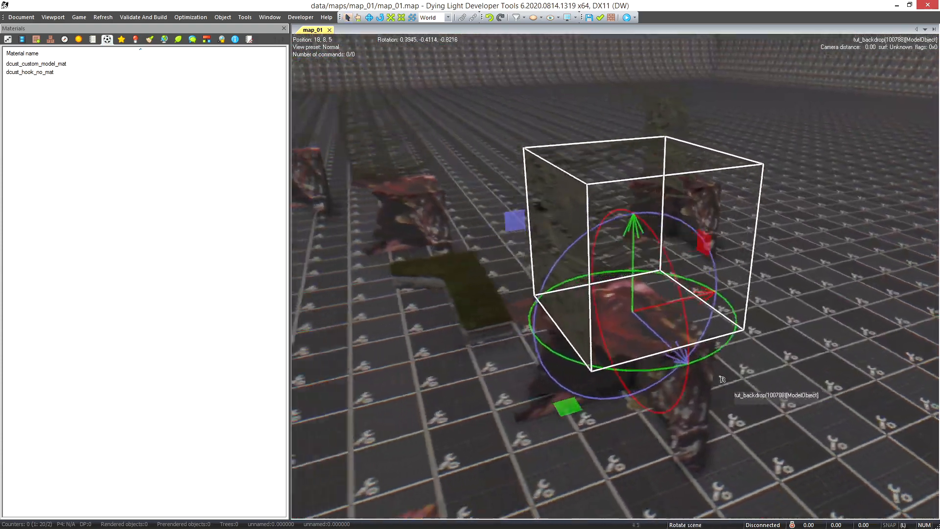
pyautogui.press('w')
pyautogui.press('d')
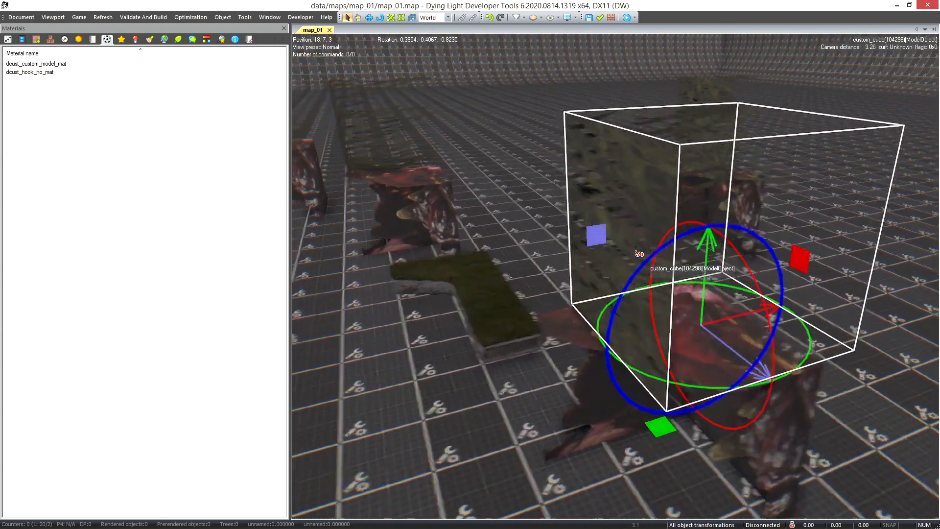
pyautogui.press('a')
pyautogui.moveTo(875, 228); pyautogui.dragTo(866, 229)
pyautogui.press('Escape')
pyautogui.moveTo(860, 296); pyautogui.dragTo(770, 337, button='right')
pyautogui.press('d')
pyautogui.moveTo(780, 265); pyautogui.dragTo(828, 424)
pyautogui.press('d')
pyautogui.moveTo(828, 423); pyautogui.dragTo(696, 247, button='right')
pyautogui.click(756, 209)
pyautogui.press('d')
# Step: Delete the concrete floor mesh from the map and select the flat grass-textured piece beside the cube
pyautogui.click(714, 221)
pyautogui.press('s')
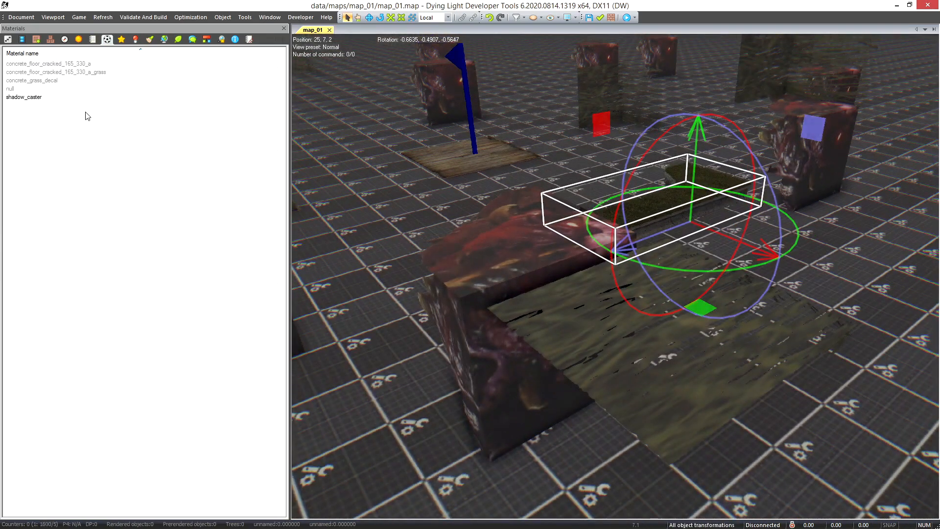
pyautogui.press('Delete')
pyautogui.click(629, 299)
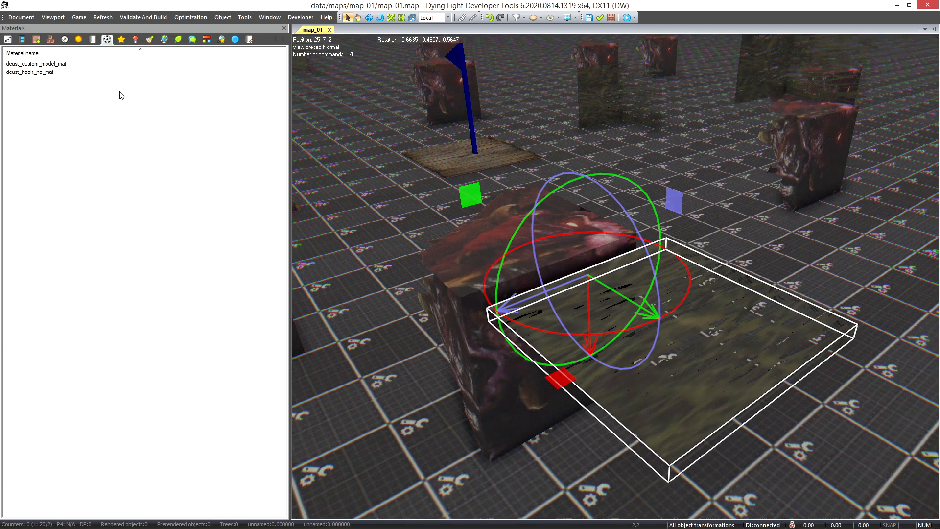
# Step: Search the meshes for "pave", place pave_one_0303_a.msh among the cubes, and compare it with the grass-textured piece
pyautogui.click(35, 40)
pyautogui.write('pave')
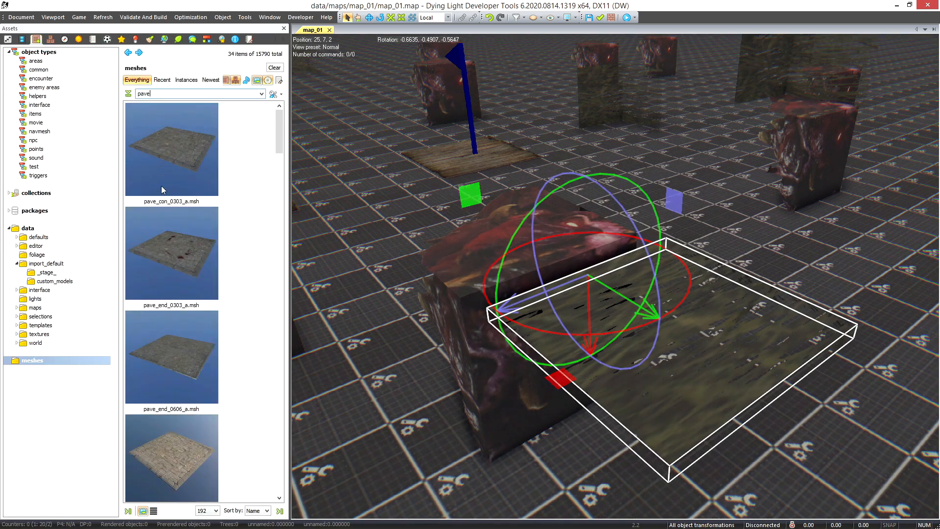
pyautogui.moveTo(186, 466); pyautogui.dragTo(470, 219)
pyautogui.moveTo(406, 359); pyautogui.dragTo(374, 281)
pyautogui.moveTo(680, 358); pyautogui.dragTo(618, 371, button='right')
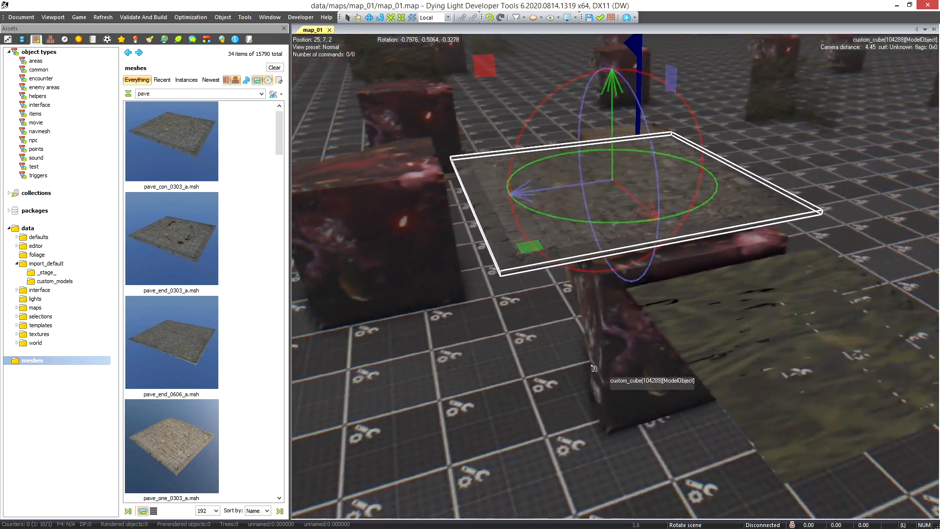
pyautogui.scroll(-3, 685, 348)
pyautogui.moveTo(757, 327); pyautogui.dragTo(586, 321, button='right')
pyautogui.click(566, 321)
pyautogui.press('a')
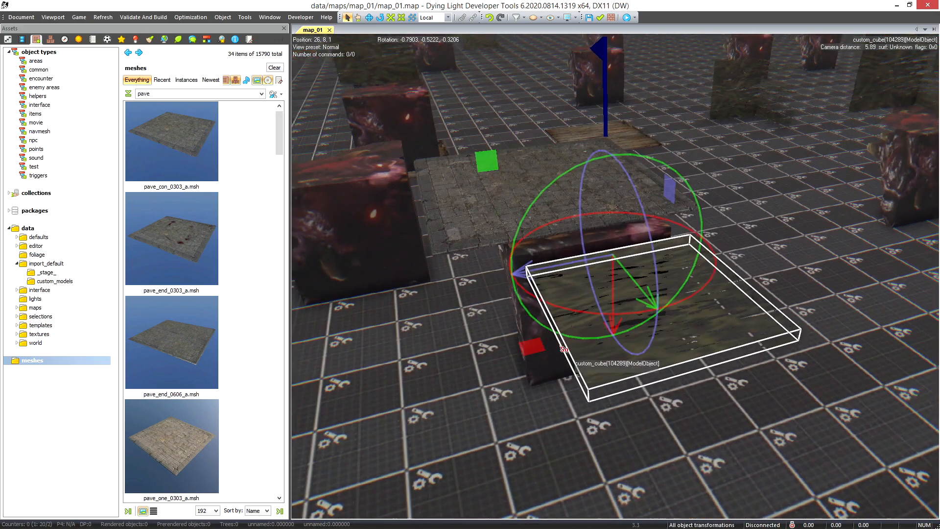
# Step: Inspect the pavement mesh's skins and materials, including the details of pave_square_def.mat and the technique of outpost_museum_intr_flor_a.mat
pyautogui.click(460, 191)
pyautogui.click(7, 39)
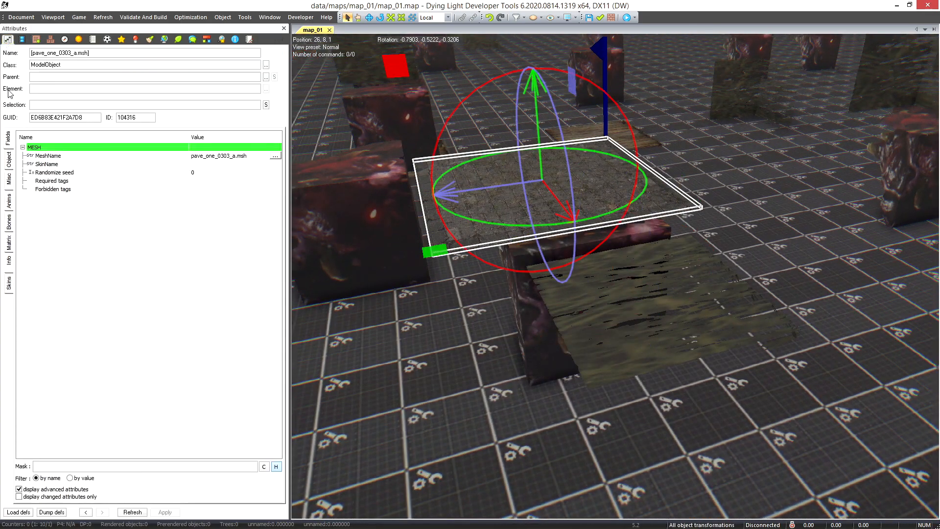
pyautogui.click(9, 248)
pyautogui.click(9, 264)
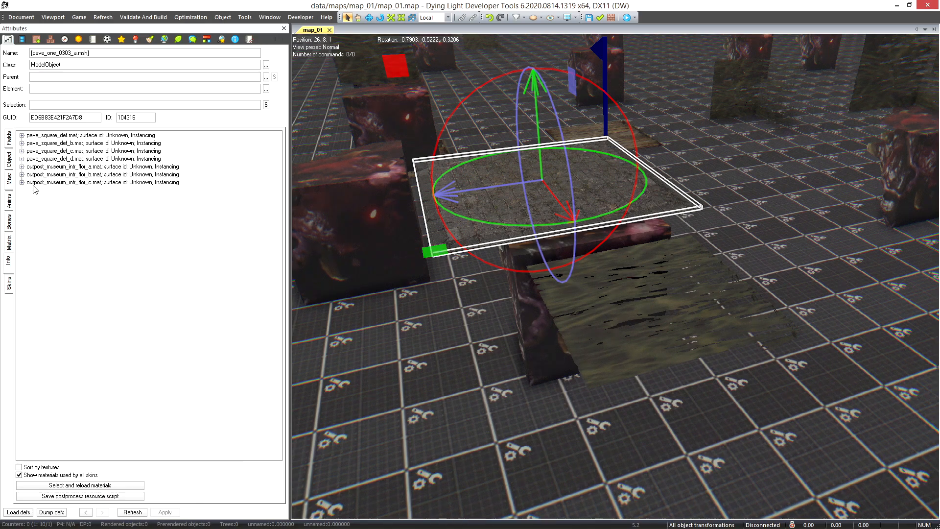
pyautogui.click(9, 280)
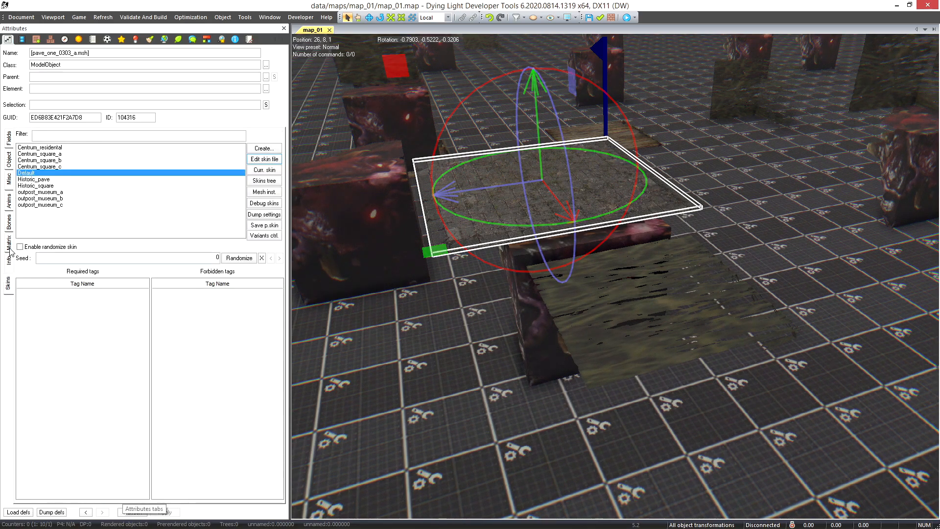
pyautogui.click(9, 262)
pyautogui.doubleClick(21, 167)
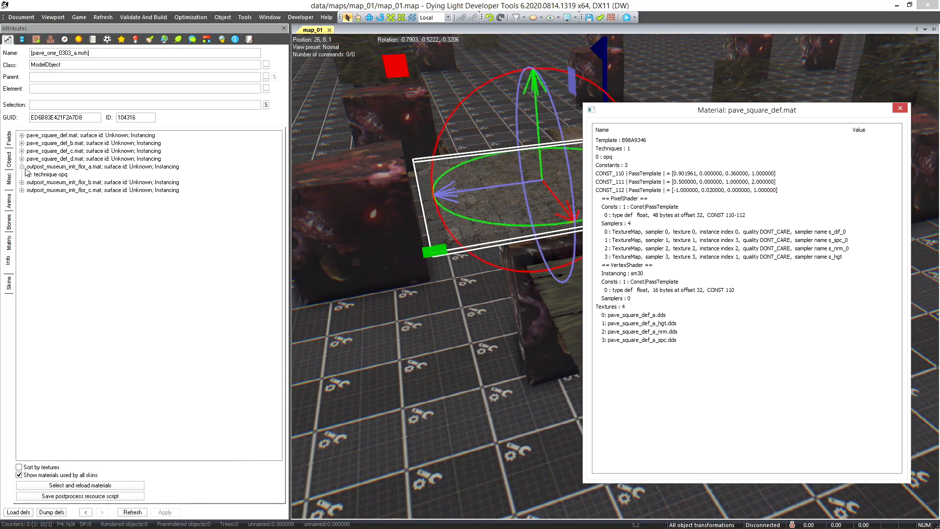
# Step: Set the Diffuse texture of dcust_custom_model_mat to outposts_museum_flor_pth_a_diff.dds, reusing the diffuse texture name from outpost_museum_intr_flor_a.mat
pyautogui.click(69, 167)
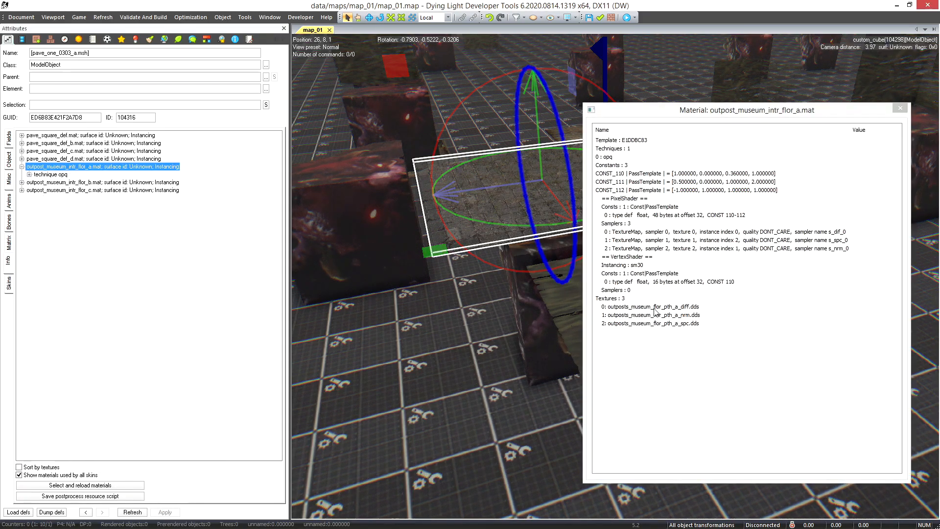
pyautogui.click(621, 307)
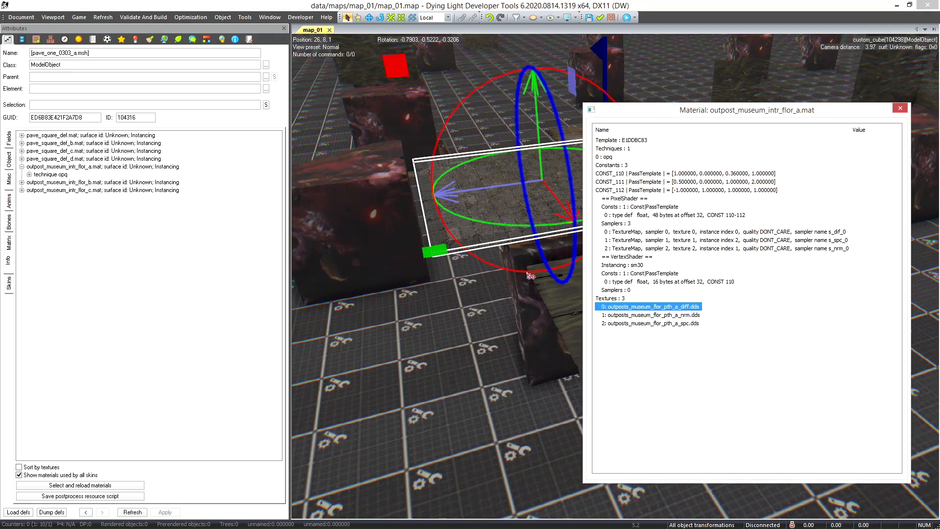
pyautogui.moveTo(532, 319); pyautogui.dragTo(509, 317, button='right')
pyautogui.click(510, 317)
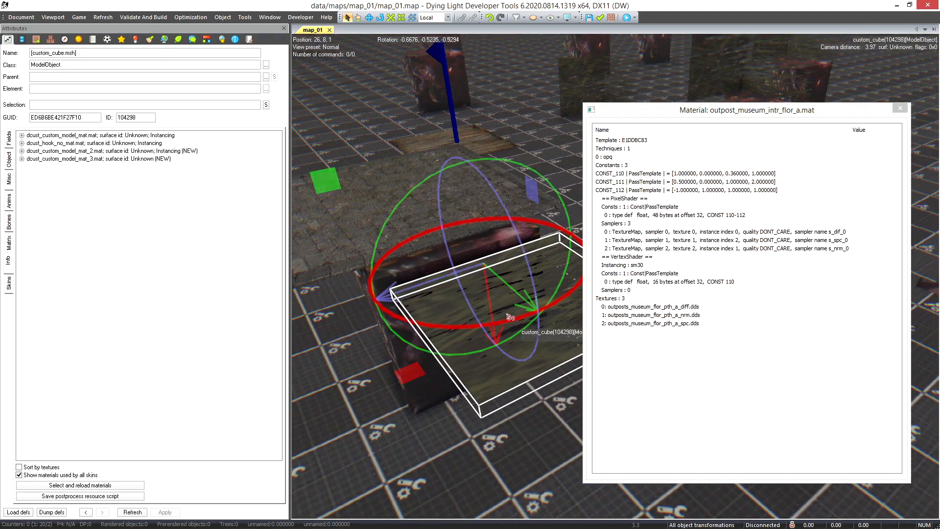
pyautogui.click(107, 39)
pyautogui.click(68, 64)
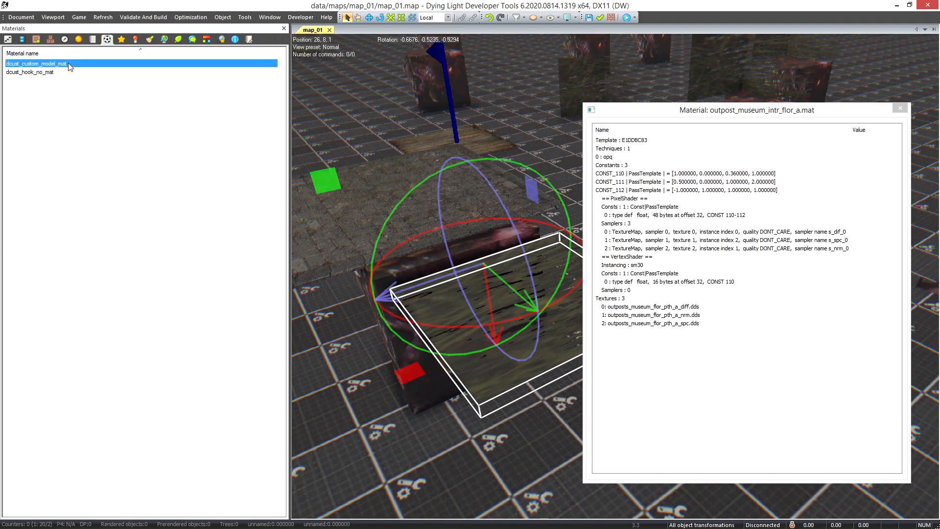
pyautogui.doubleClick(68, 63)
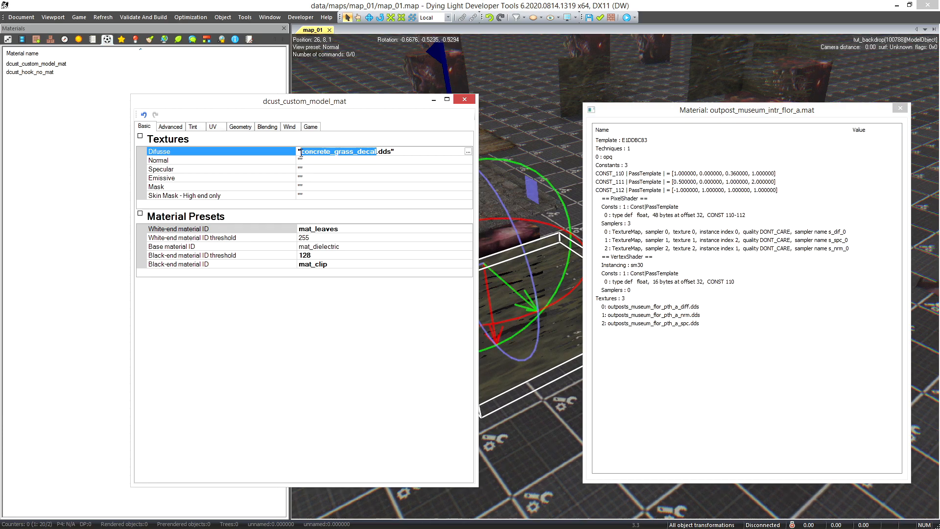
pyautogui.press('BackSpace')
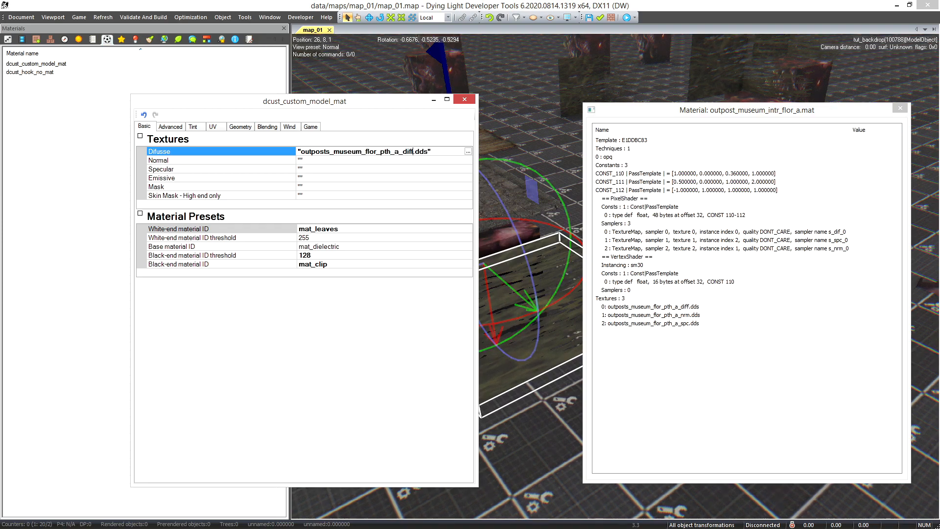
pyautogui.click(465, 100)
pyautogui.click(900, 108)
# Step: Select the pave_one_0303_a.msh pavement mesh and switch its skin to outpost_museum_a
pyautogui.moveTo(621, 241)
pyautogui.mouseDown(button='right')
pyautogui.moveTo(645, 237)
pyautogui.moveTo(614, 245)
pyautogui.mouseUp(button='right')
pyautogui.press('a')
pyautogui.click(540, 247)
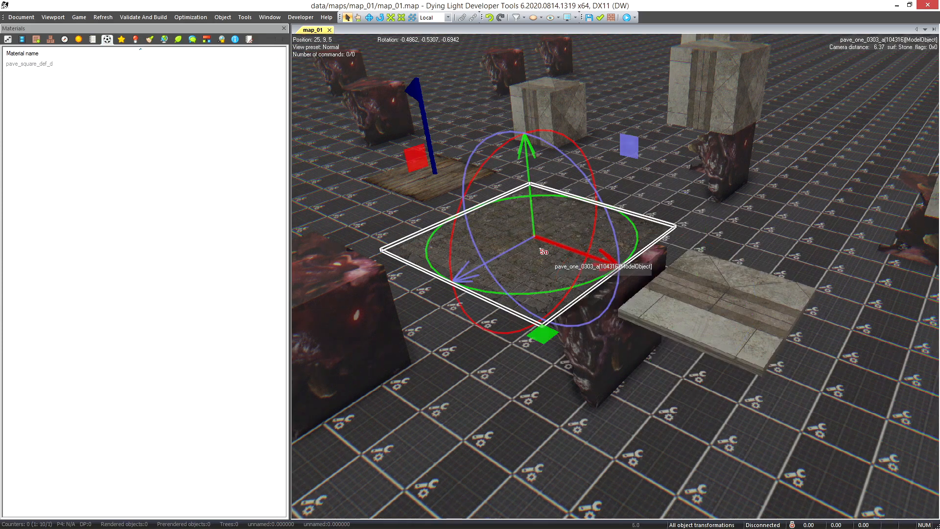
pyautogui.click(8, 39)
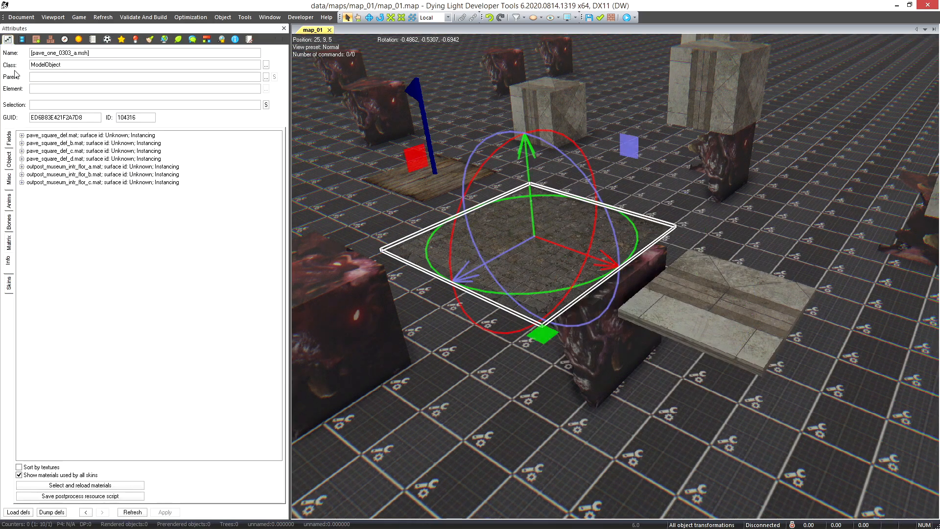
pyautogui.click(10, 286)
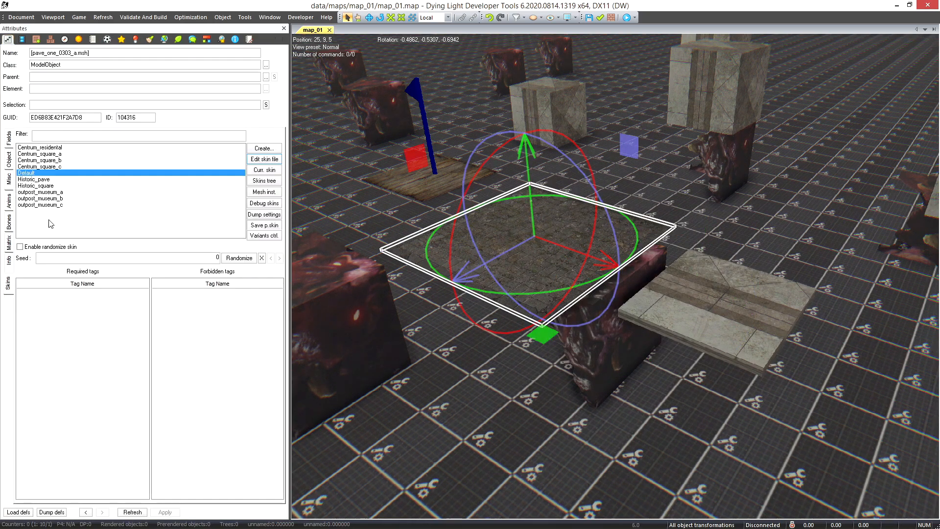
pyautogui.click(44, 149)
pyautogui.press('Down')
pyautogui.press('Down')
pyautogui.press('Down')
pyautogui.press('Down')
pyautogui.press('Down')
pyautogui.press('Down')
pyautogui.press('Down')
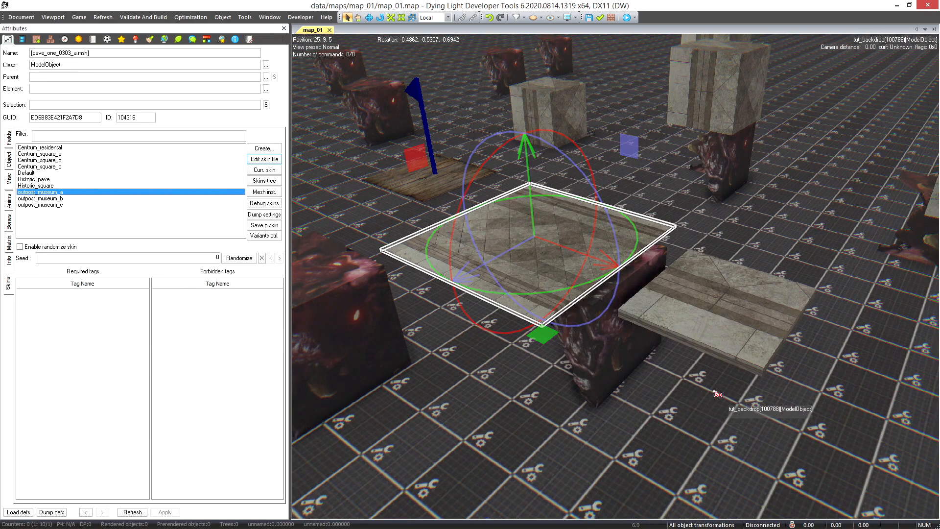
# Step: Compare the pavement mesh with the flat custom cube up close to see how the shared museum floor texture looks on both
pyautogui.click(715, 392)
pyautogui.press('w')
pyautogui.press('a')
pyautogui.moveTo(713, 391); pyautogui.dragTo(650, 374, button='right')
pyautogui.press('s')
pyautogui.press('w')
pyautogui.press('s')
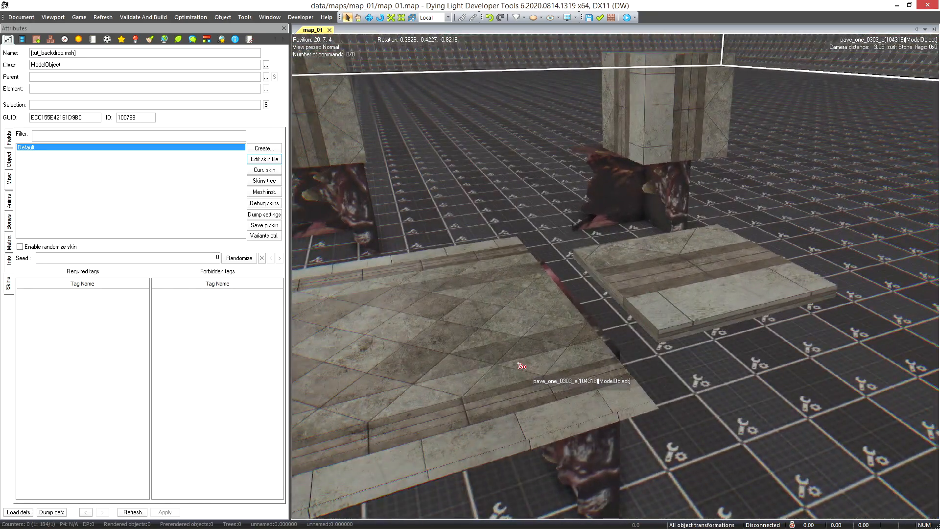
pyautogui.click(520, 363)
pyautogui.press('w')
pyautogui.moveTo(544, 371); pyautogui.dragTo(501, 383, button='right')
pyautogui.moveTo(685, 379); pyautogui.dragTo(663, 346, button='right')
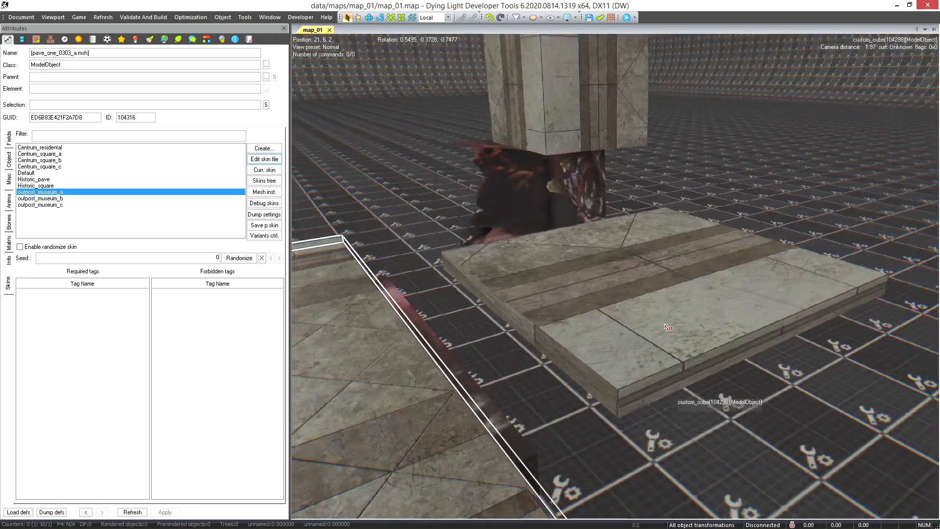
pyautogui.moveTo(659, 298); pyautogui.dragTo(683, 328, button='right')
pyautogui.press('s')
pyautogui.press('w')
pyautogui.press('s')
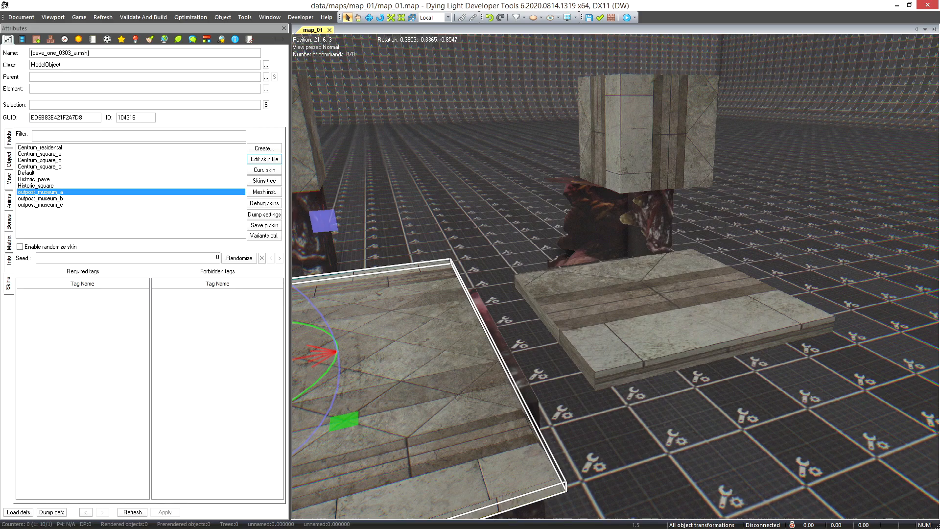
# Step: Switch to Notepad++ and reload dcust_custom_model_mat.dmt to check its dif_0_tex entry
pyautogui.hotkey('alt', 'Tab')
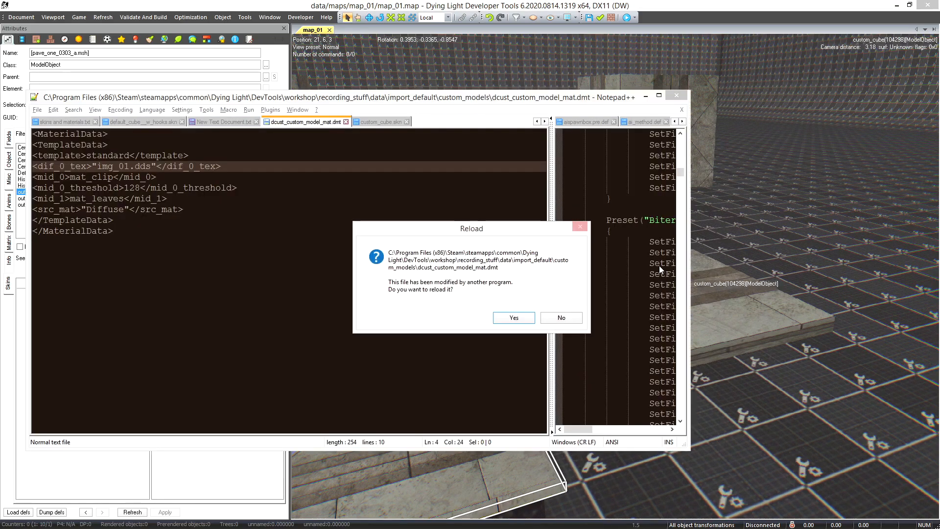
pyautogui.click(509, 319)
pyautogui.moveTo(387, 98); pyautogui.dragTo(523, 102)
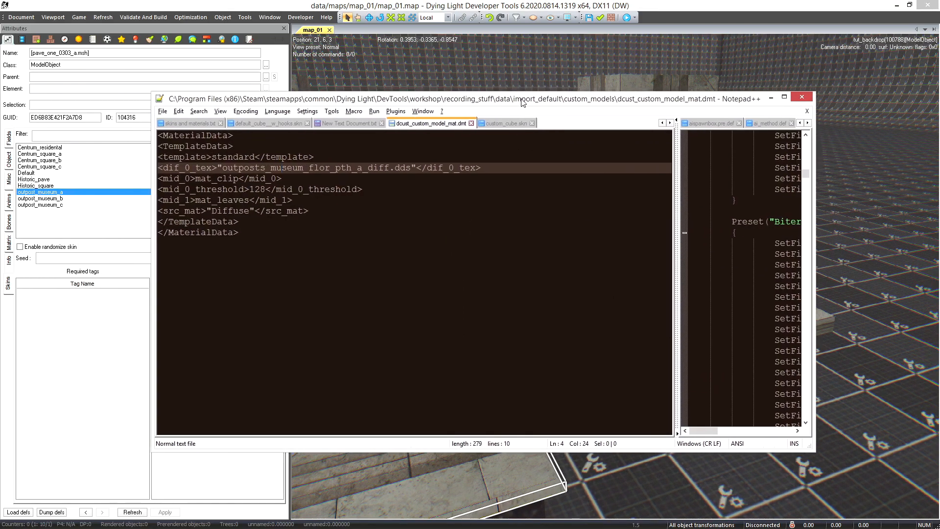
pyautogui.click(94, 25)
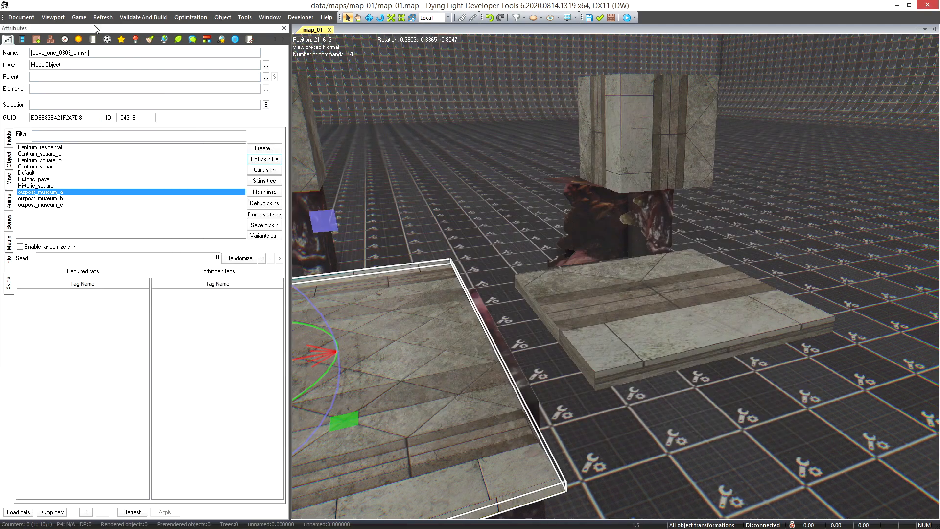
# Step: Preview the Image 2 and Image 3 skins on the flat custom cube, and return it to the Default skin
pyautogui.click(639, 329)
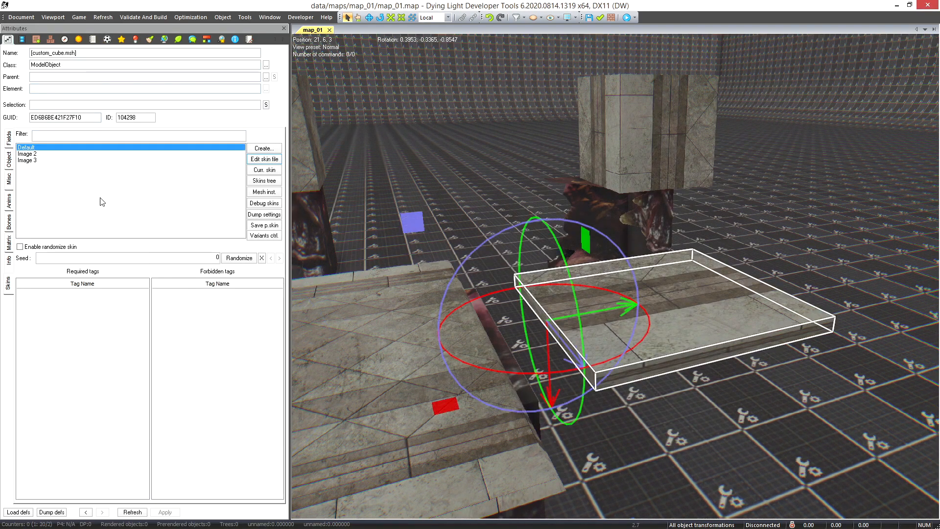
pyautogui.click(42, 154)
pyautogui.click(41, 160)
pyautogui.moveTo(753, 326); pyautogui.dragTo(751, 329, button='right')
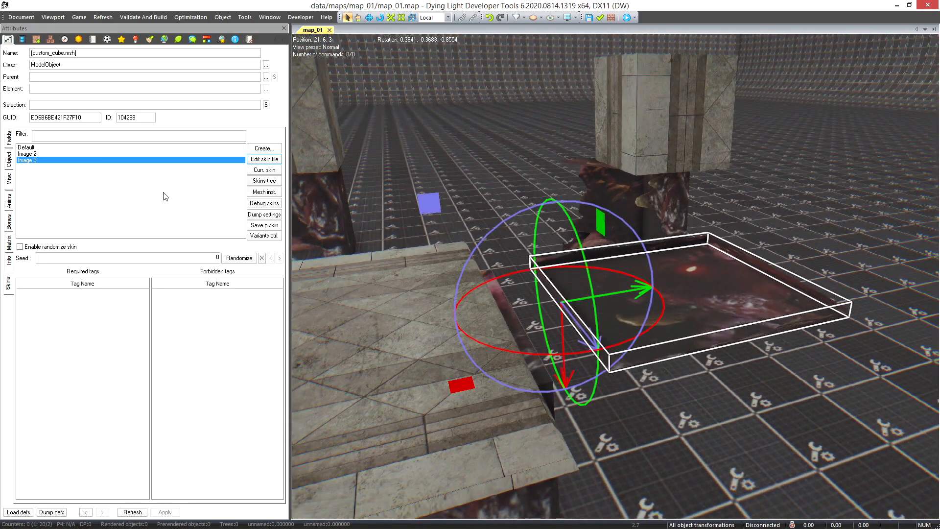
pyautogui.click(26, 147)
pyautogui.moveTo(696, 308); pyautogui.dragTo(697, 301, button='right')
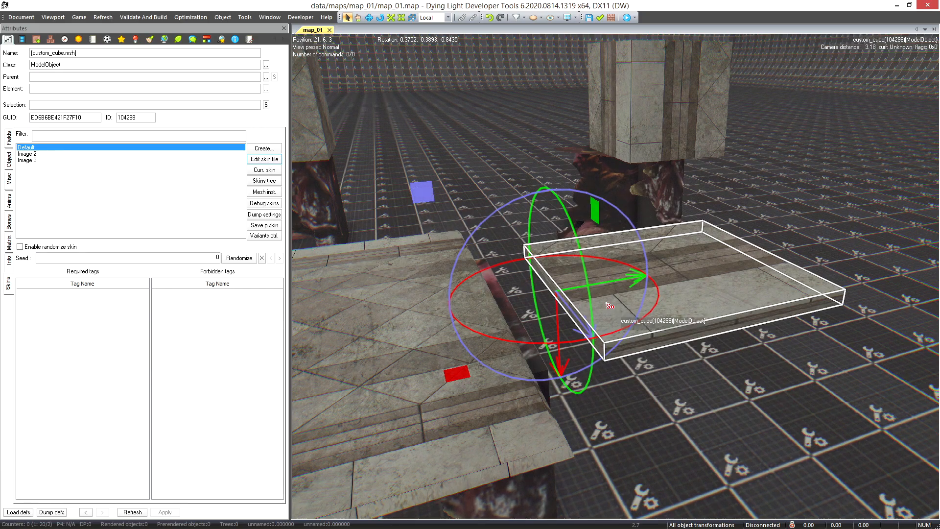
# Step: In Notepad++, review the Default skin's material replacement in custom_cube.skn and the diffuse texture line in dcust_custom_model_mat.dmt
pyautogui.hotkey('alt', 'Tab')
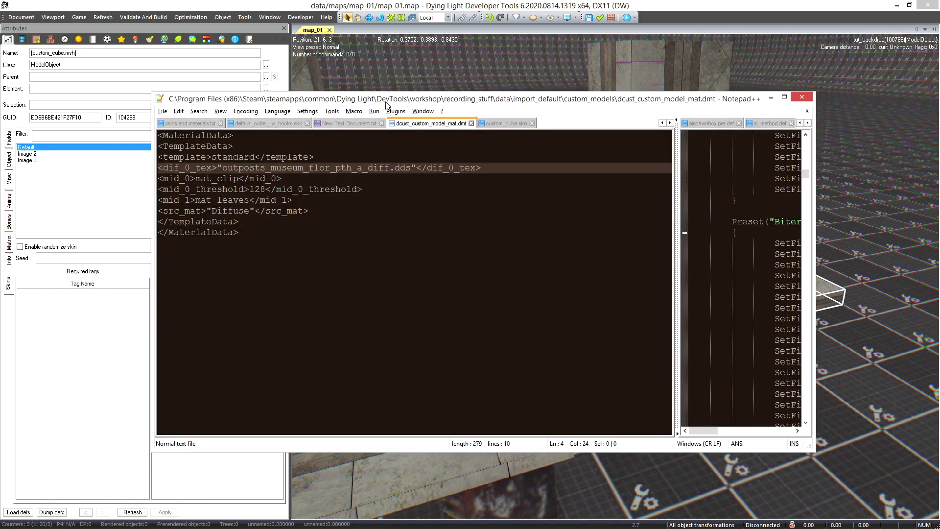
pyautogui.moveTo(387, 104); pyautogui.dragTo(393, 118)
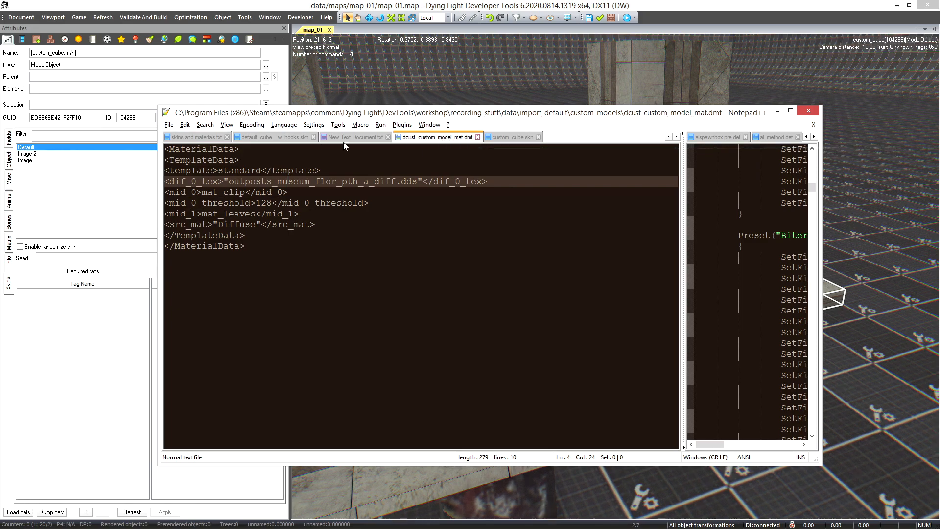
pyautogui.click(515, 137)
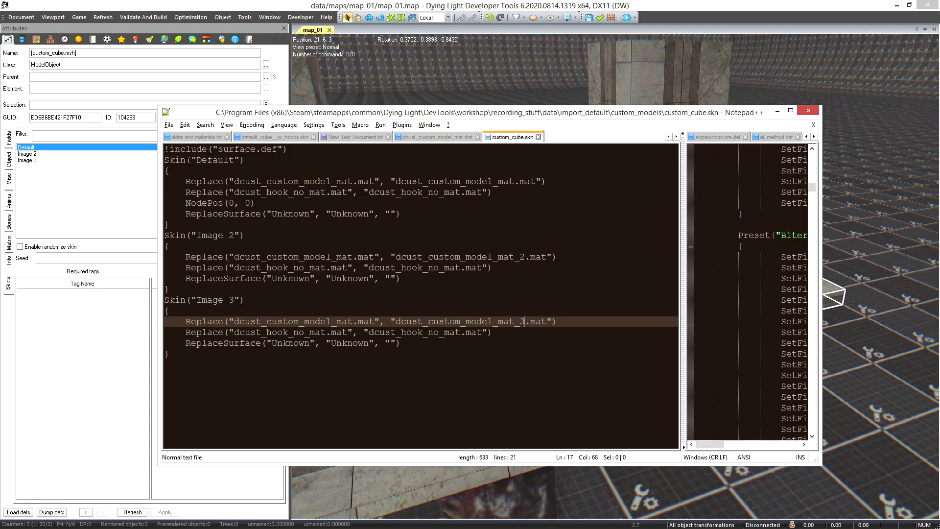
pyautogui.doubleClick(205, 160)
pyautogui.click(396, 182)
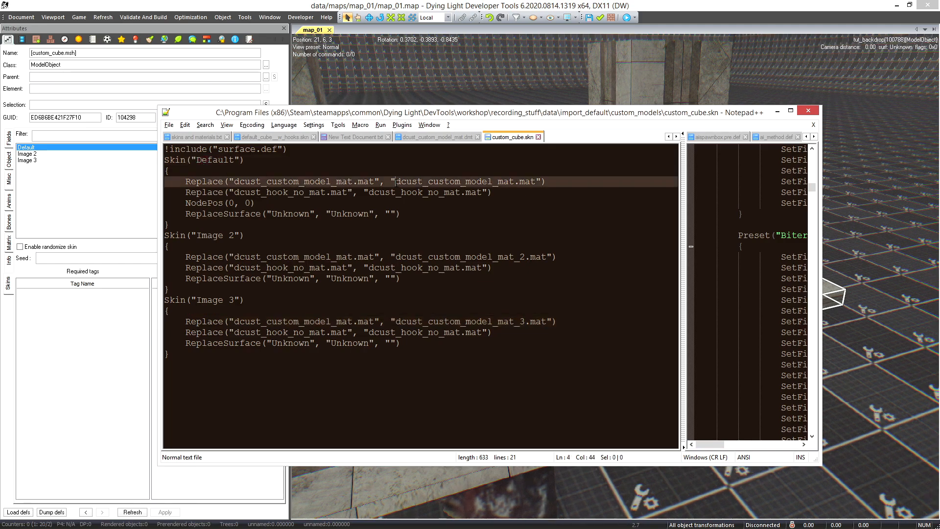
pyautogui.moveTo(496, 182); pyautogui.dragTo(515, 182)
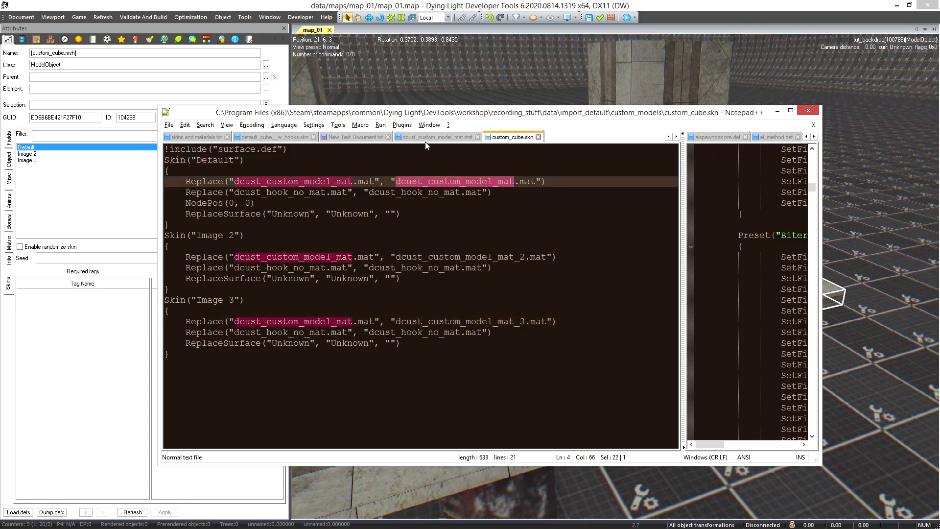
pyautogui.click(461, 139)
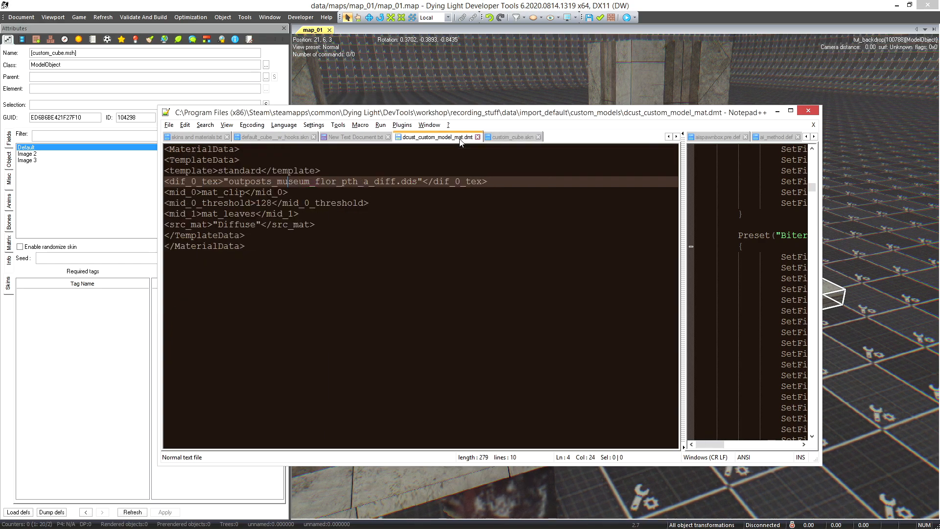
pyautogui.moveTo(230, 181); pyautogui.dragTo(398, 182)
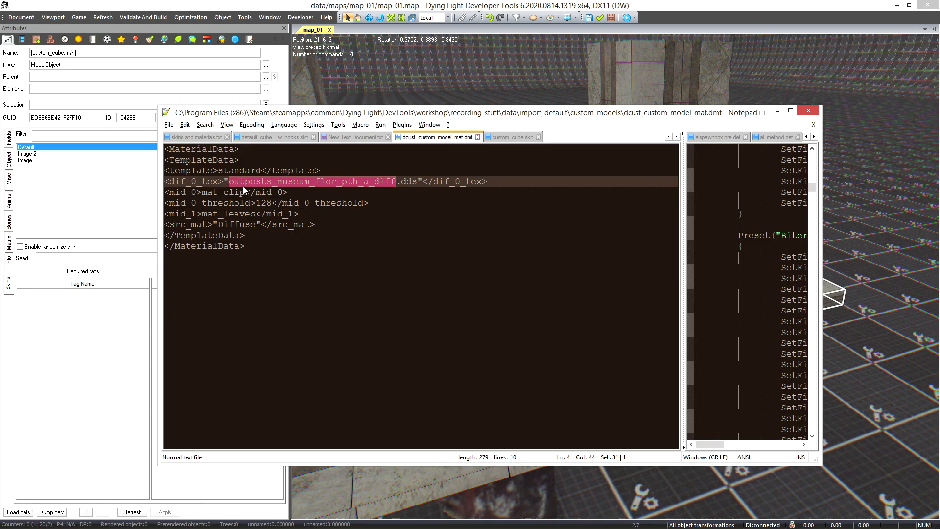
# Step: Back in Dying Light Developer Tools, scale the flat custom cube's extents upward into a full block
pyautogui.click(36, 150)
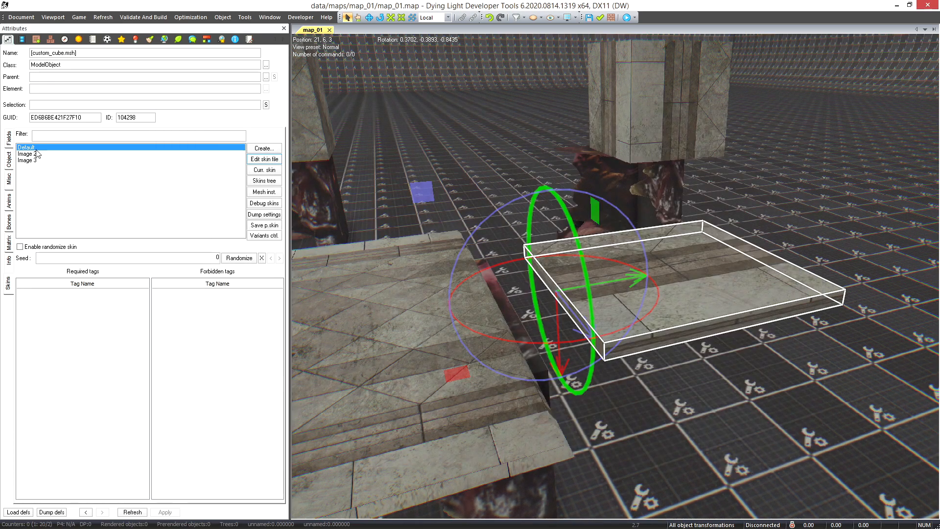
pyautogui.moveTo(631, 291); pyautogui.dragTo(683, 278, button='right')
pyautogui.press('w')
pyautogui.press('s')
pyautogui.press('space')
pyautogui.moveTo(688, 268); pyautogui.dragTo(723, 180)
pyautogui.moveTo(724, 180); pyautogui.dragTo(657, 220, button='middle')
pyautogui.moveTo(657, 220); pyautogui.dragTo(669, 160)
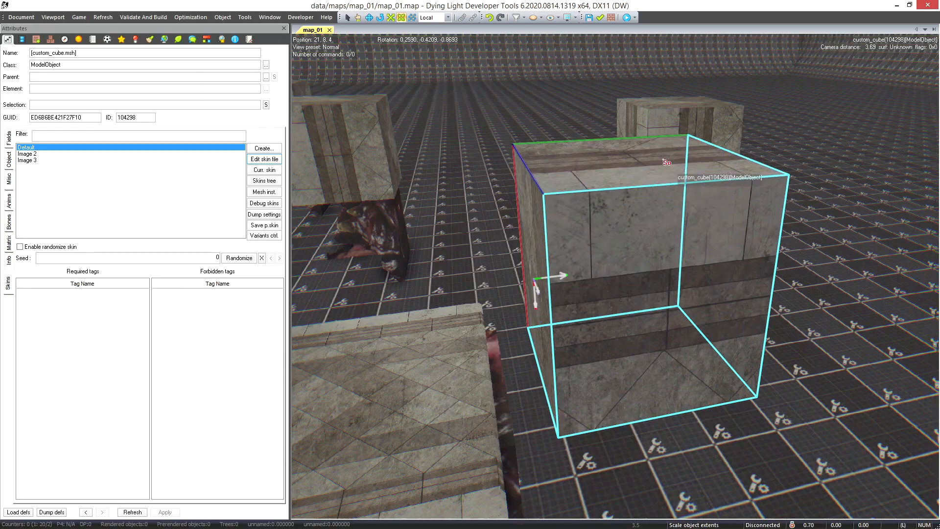
# Step: Examine the enlarged custom cube from several sides to see how the museum floor texture covers its faces
pyautogui.click(821, 304)
pyautogui.press('w')
pyautogui.moveTo(836, 256)
pyautogui.mouseDown(button='right')
pyautogui.moveTo(756, 271)
pyautogui.moveTo(828, 259)
pyautogui.mouseUp(button='right')
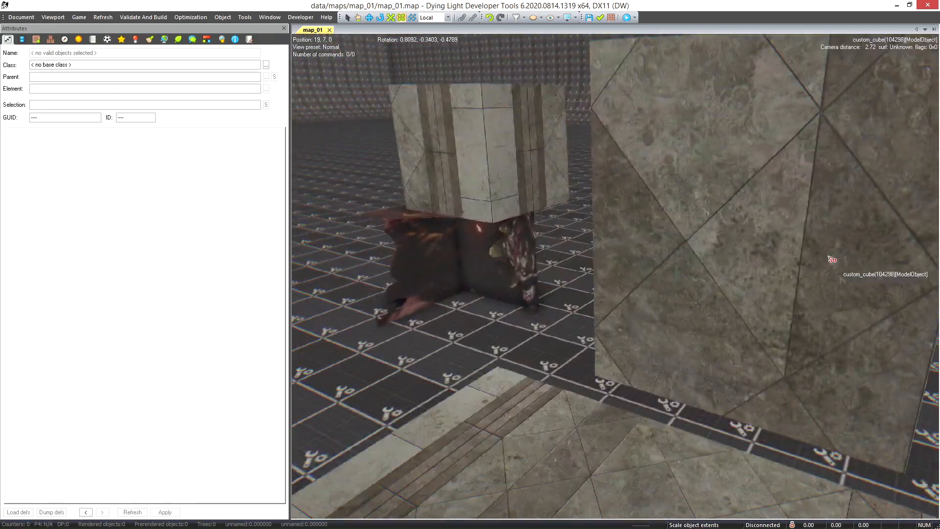
pyautogui.press('s')
pyautogui.moveTo(785, 335); pyautogui.dragTo(629, 316, button='right')
pyautogui.press('d')
pyautogui.moveTo(821, 319); pyautogui.dragTo(624, 303, button='right')
# Step: Place another custom_cube.msh with the Default skin on the empty floor area away from the other cubes
pyautogui.click(583, 267)
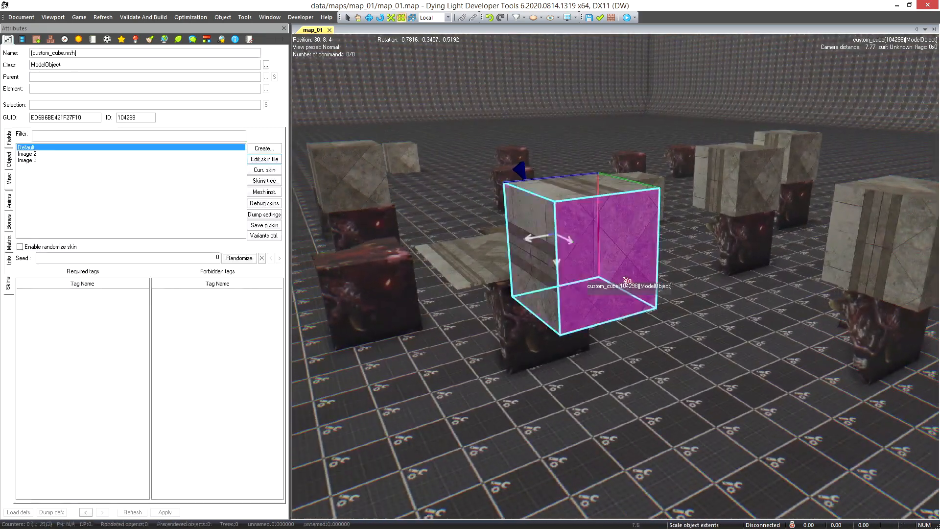
pyautogui.moveTo(720, 275); pyautogui.dragTo(652, 283, button='right')
pyautogui.moveTo(716, 305); pyautogui.dragTo(660, 298, button='right')
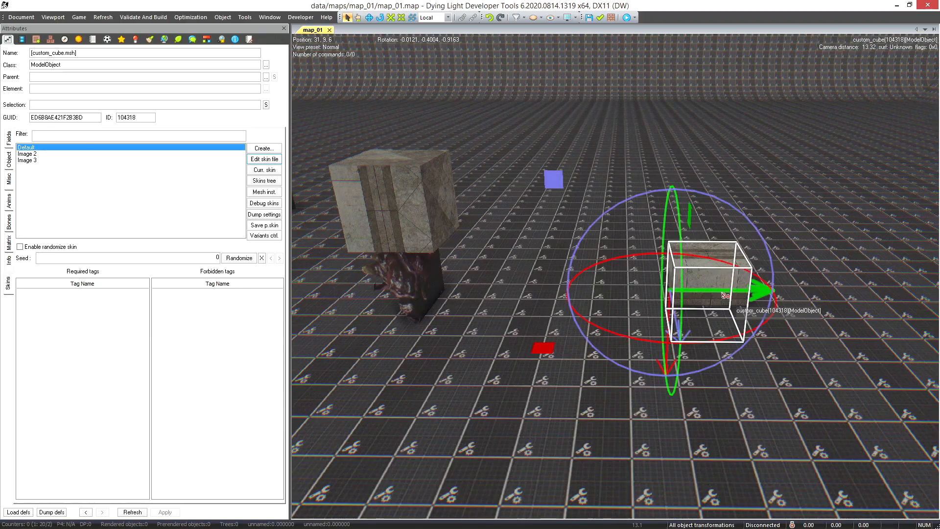
# Step: Try to stretch the separate custom cube upward by its extents, and undo the stretch
pyautogui.moveTo(723, 292); pyautogui.dragTo(679, 277, button='right')
pyautogui.press('w')
pyautogui.press('s')
pyautogui.press('e')
pyautogui.press('5')
pyautogui.moveTo(533, 282); pyautogui.dragTo(503, 73)
pyautogui.hotkey('ctrl', 'z')
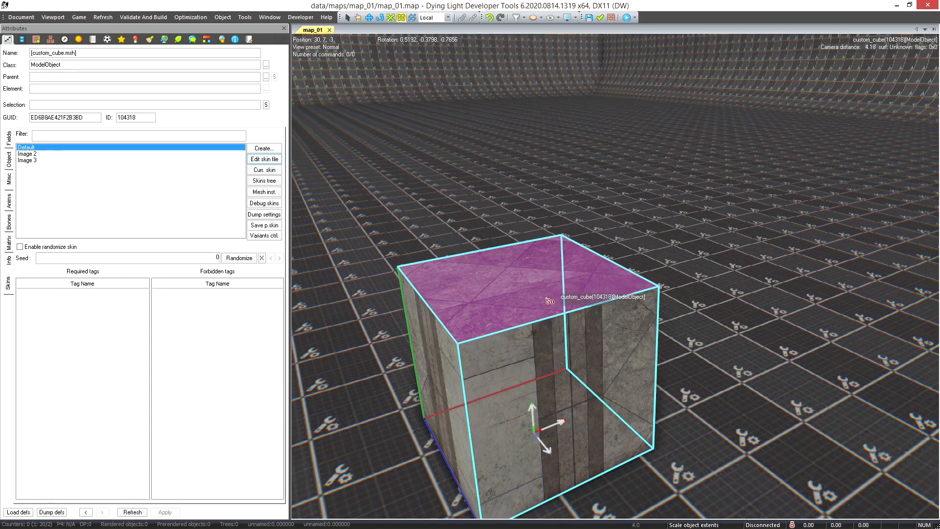
# Step: Copy the separate custom cube straight upward so that the copy is stacked directly on top of it
pyautogui.press('2')
pyautogui.keyDown('shift'); pyautogui.moveTo(532, 404); pyautogui.dragTo(511, 227); pyautogui.keyUp('shift')
pyautogui.press('1')
pyautogui.click(746, 298)
pyautogui.press('s')
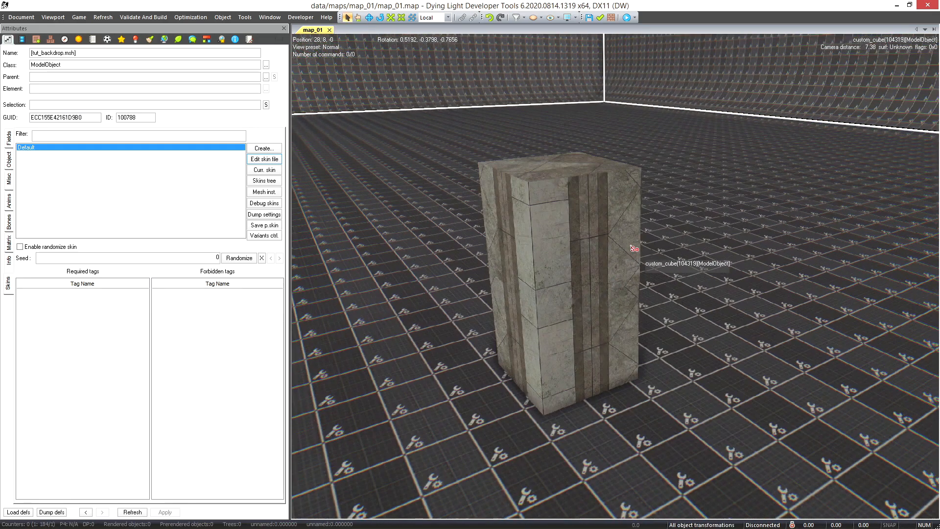
# Step: Copy the upper cube upward as a third level of the column, and copy that top cube sideways beside it
pyautogui.click(563, 225)
pyautogui.moveTo(615, 197); pyautogui.dragTo(570, 267, button='middle')
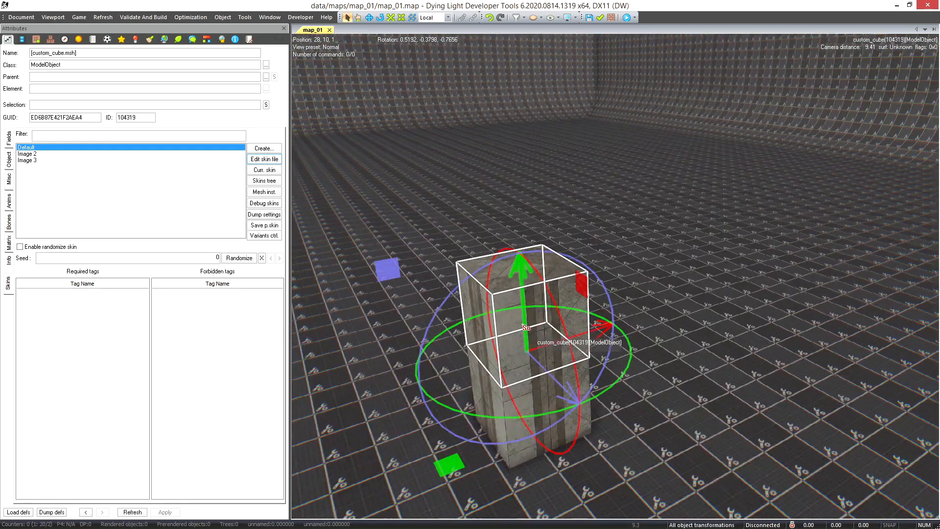
pyautogui.keyDown('shift'); pyautogui.moveTo(523, 325); pyautogui.dragTo(519, 232); pyautogui.keyUp('shift')
pyautogui.keyDown('shift'); pyautogui.moveTo(561, 258); pyautogui.dragTo(623, 248); pyautogui.keyUp('shift')
pyautogui.moveTo(753, 245); pyautogui.dragTo(753, 277, button='middle')
pyautogui.press('d')
pyautogui.click(779, 264)
pyautogui.click(618, 211)
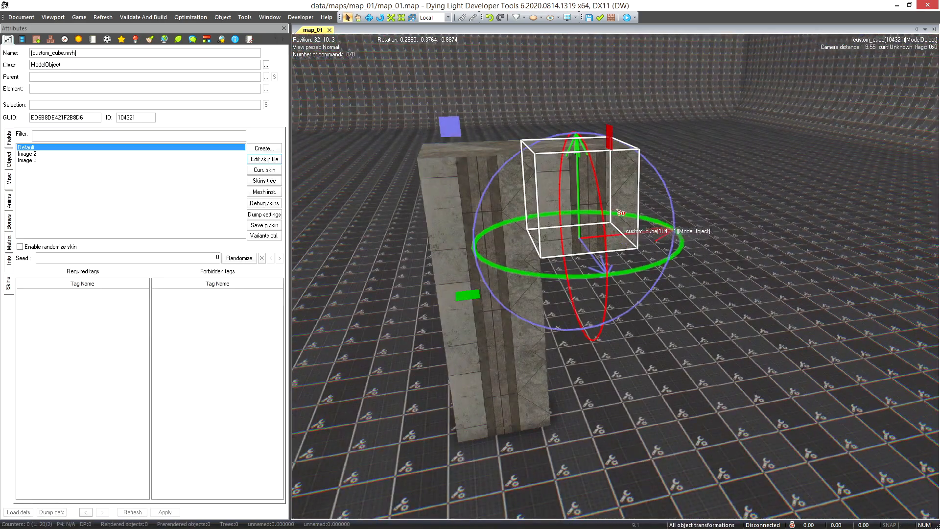
# Step: Copy the top cube beside the column further sideways to extend the horizontal beam
pyautogui.moveTo(678, 193); pyautogui.dragTo(663, 318)
pyautogui.moveTo(675, 302); pyautogui.dragTo(570, 288, button='middle')
pyautogui.press('d')
pyautogui.moveTo(651, 133); pyautogui.dragTo(609, 95)
pyautogui.keyDown('shift'); pyautogui.moveTo(549, 221); pyautogui.dragTo(747, 228); pyautogui.keyUp('shift')
# Step: Select the column's two lower cubes and copy them sideways under the beam's free end as a second pillar
pyautogui.click(720, 369)
pyautogui.moveTo(720, 369); pyautogui.dragTo(673, 337, button='middle')
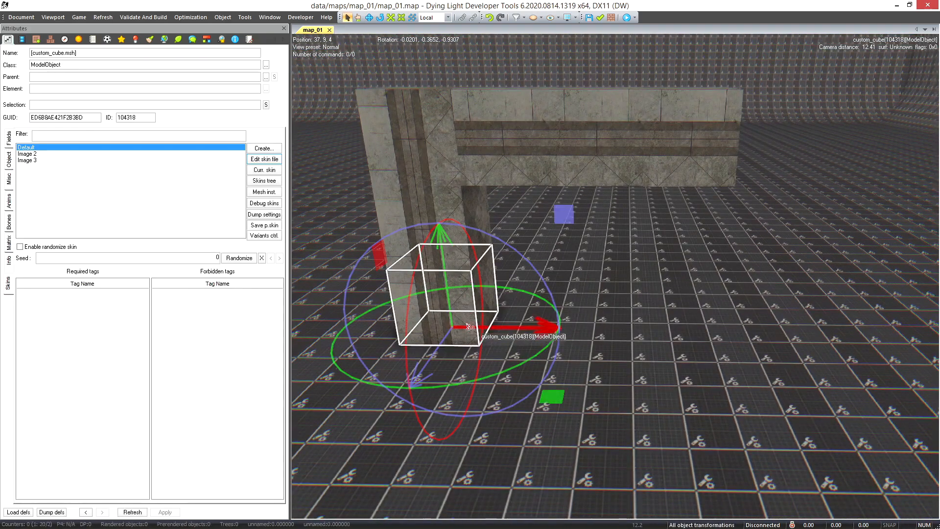
pyautogui.keyDown('ctrl'); pyautogui.click(443, 236); pyautogui.keyUp('ctrl')
pyautogui.press('x')
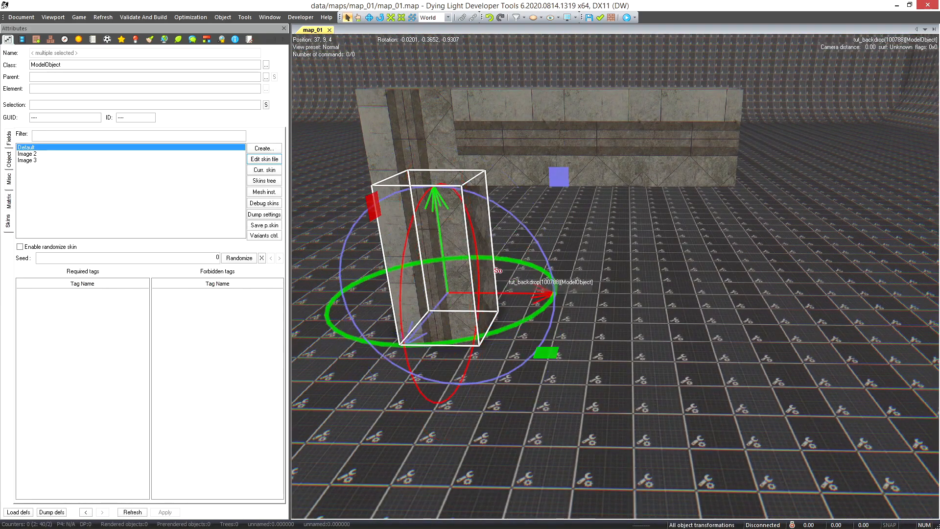
pyautogui.keyDown('shift'); pyautogui.moveTo(507, 296); pyautogui.dragTo(737, 296); pyautogui.keyUp('shift')
pyautogui.moveTo(710, 348); pyautogui.dragTo(722, 315)
# Step: Inspect the finished gateway from several sides and check the diffuse texture entry of dcust_custom_model_mat.dmt in Notepad++
pyautogui.press('w')
pyautogui.moveTo(909, 351); pyautogui.dragTo(905, 342)
pyautogui.press('a')
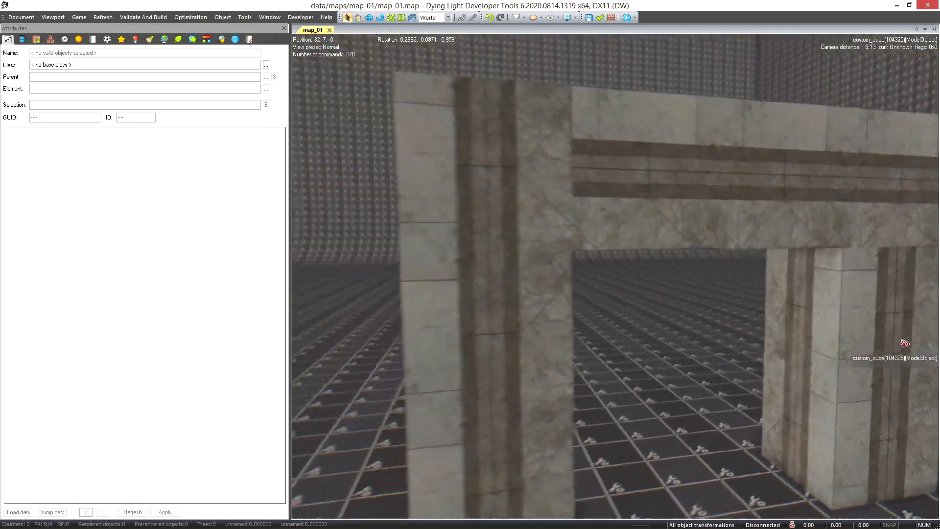
pyautogui.moveTo(622, 267); pyautogui.dragTo(476, 178)
pyautogui.press('w')
pyautogui.press('s')
pyautogui.moveTo(686, 267); pyautogui.dragTo(639, 274)
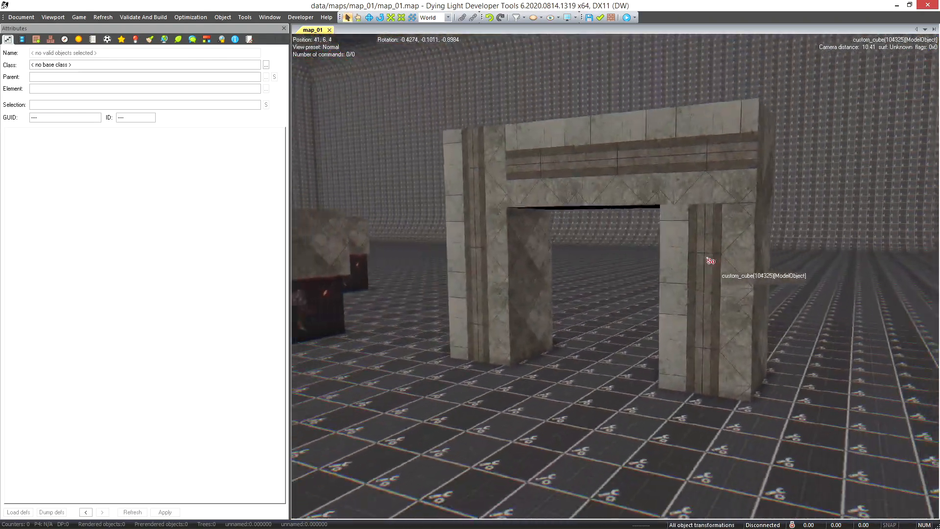
pyautogui.moveTo(761, 298); pyautogui.dragTo(735, 320)
pyautogui.press('w')
pyautogui.moveTo(777, 346); pyautogui.dragTo(695, 355)
pyautogui.press('d')
pyautogui.moveTo(777, 333); pyautogui.dragTo(753, 321, button='right')
pyautogui.press('a')
pyautogui.press('a')
pyautogui.press('s')
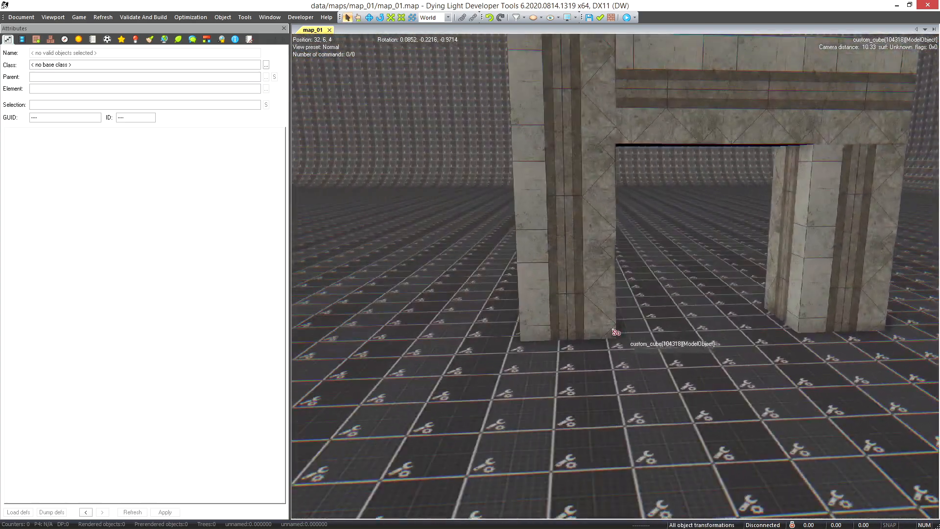
pyautogui.press('s')
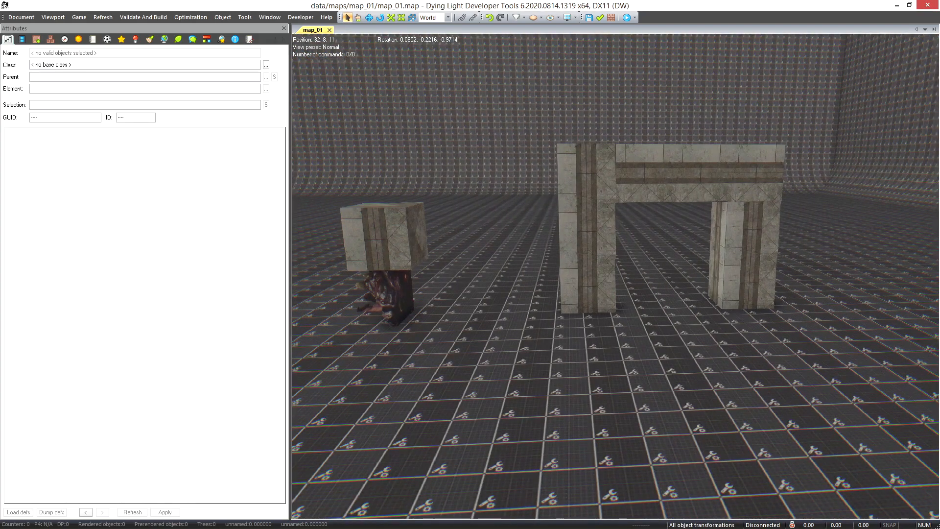
pyautogui.hotkey('alt', 'Tab')
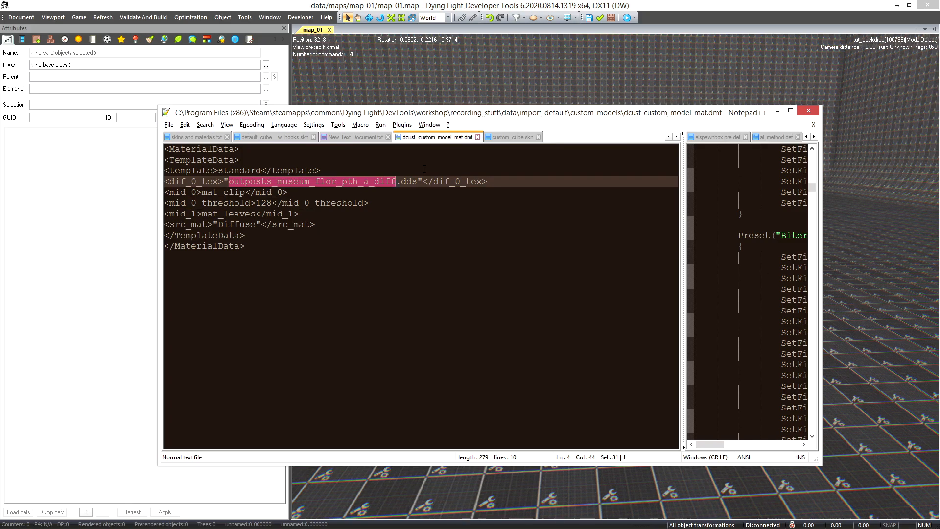
pyautogui.hotkey('alt', 'Tab')
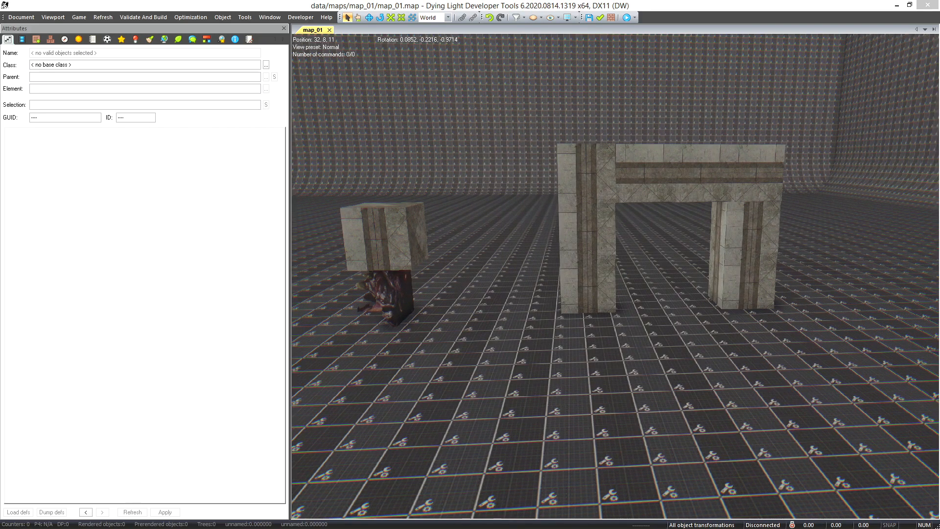
# Step: Select the lone dark red custom cube on the floor in front of the others and apply its Image 3 skin
pyautogui.moveTo(614, 274); pyautogui.dragTo(609, 274, button='right')
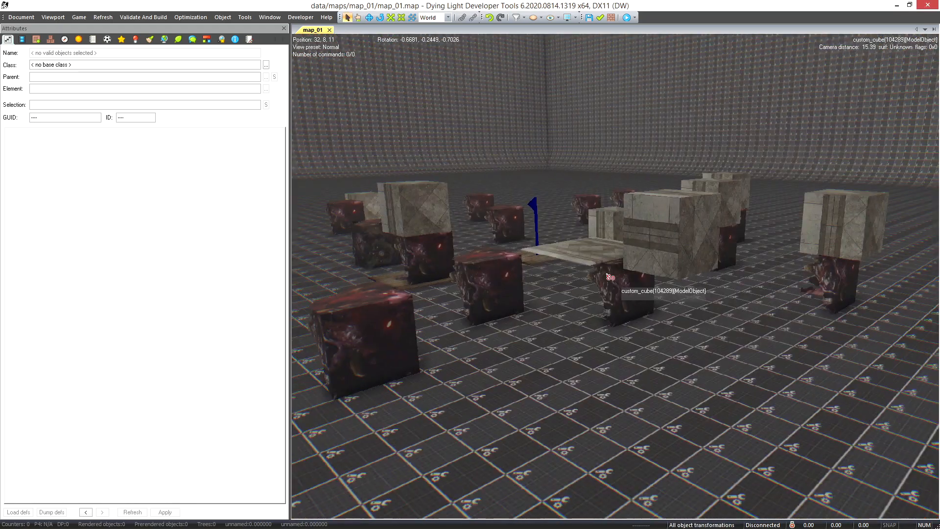
pyautogui.press('s')
pyautogui.moveTo(674, 261); pyautogui.dragTo(679, 281, button='middle')
pyautogui.moveTo(670, 280); pyautogui.dragTo(678, 297, button='right')
pyautogui.moveTo(649, 291); pyautogui.dragTo(693, 284, button='middle')
pyautogui.moveTo(632, 270); pyautogui.dragTo(663, 272, button='middle')
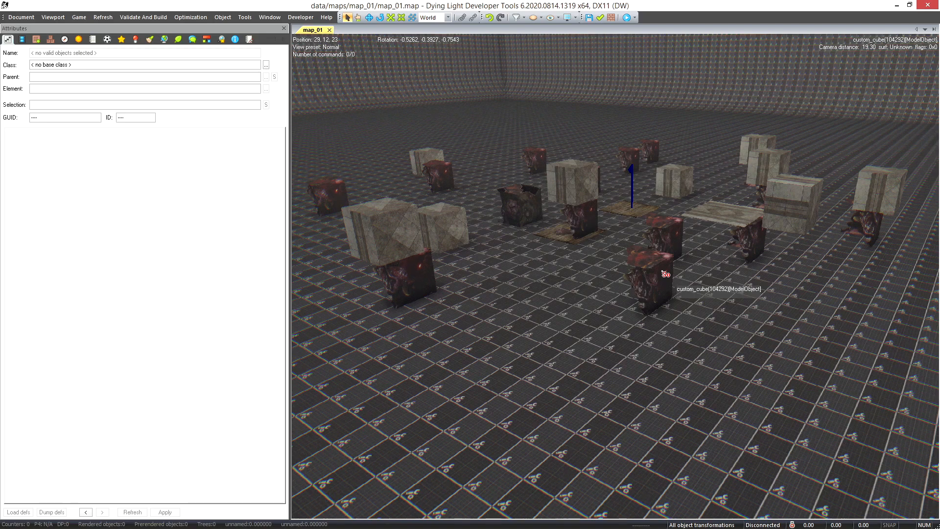
pyautogui.click(664, 272)
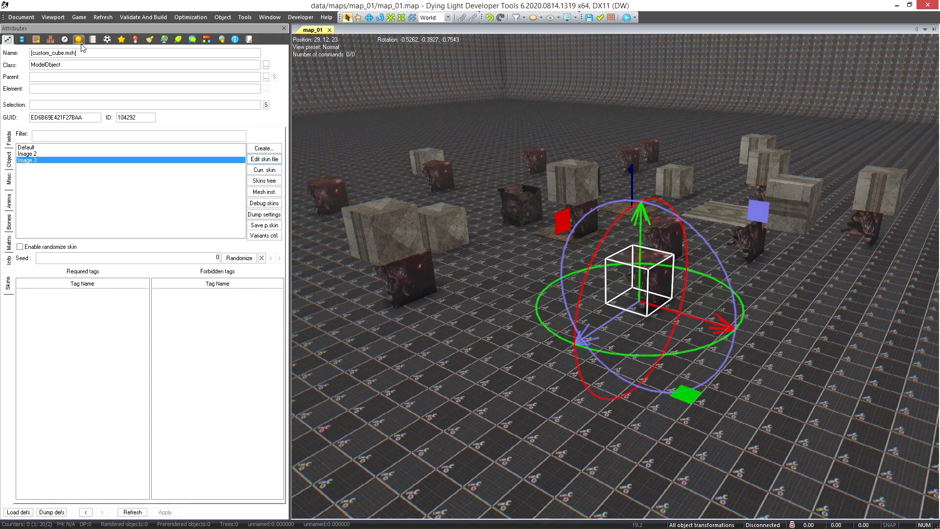
pyautogui.click(26, 148)
pyautogui.click(25, 159)
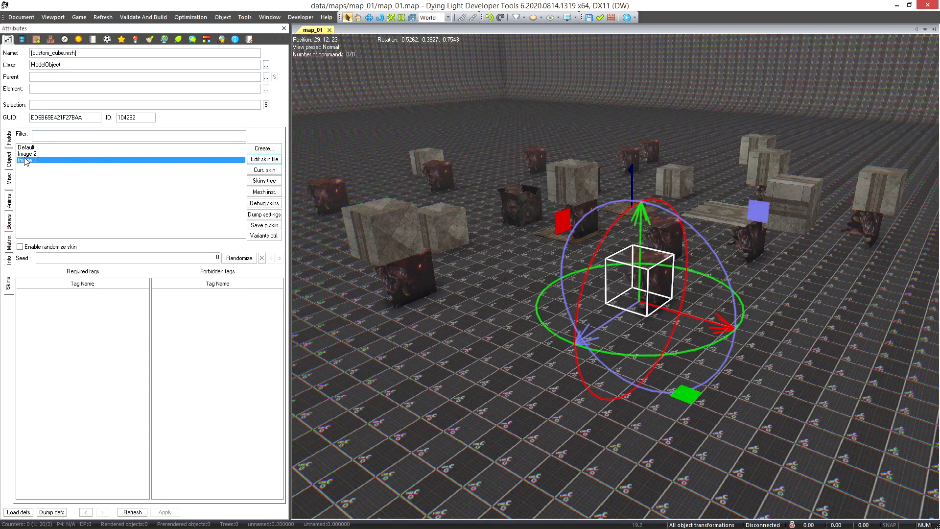
# Step: Open the cube's material dcust_custom_model_mat_3 in a smaller editor window beside the cube and view its advanced settings
pyautogui.click(107, 38)
pyautogui.doubleClick(63, 63)
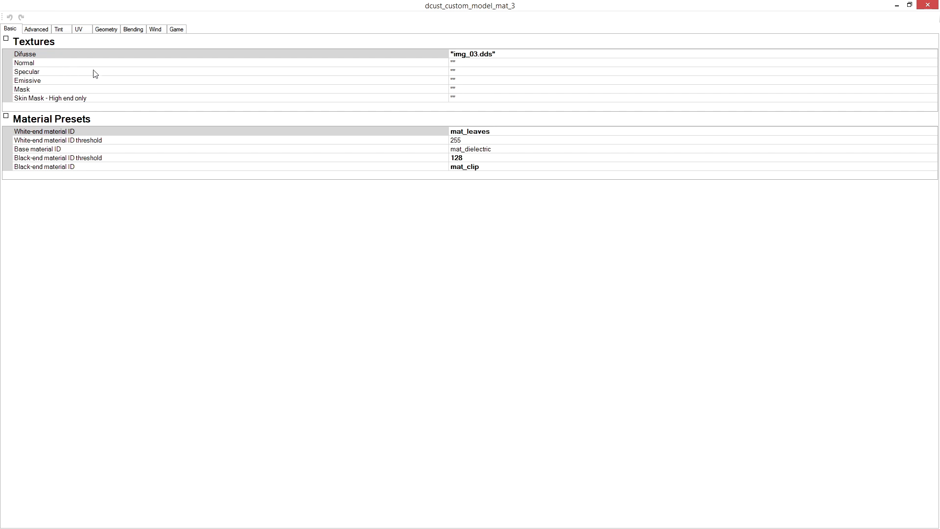
pyautogui.click(910, 5)
pyautogui.moveTo(657, 99); pyautogui.dragTo(342, 174)
pyautogui.press('w')
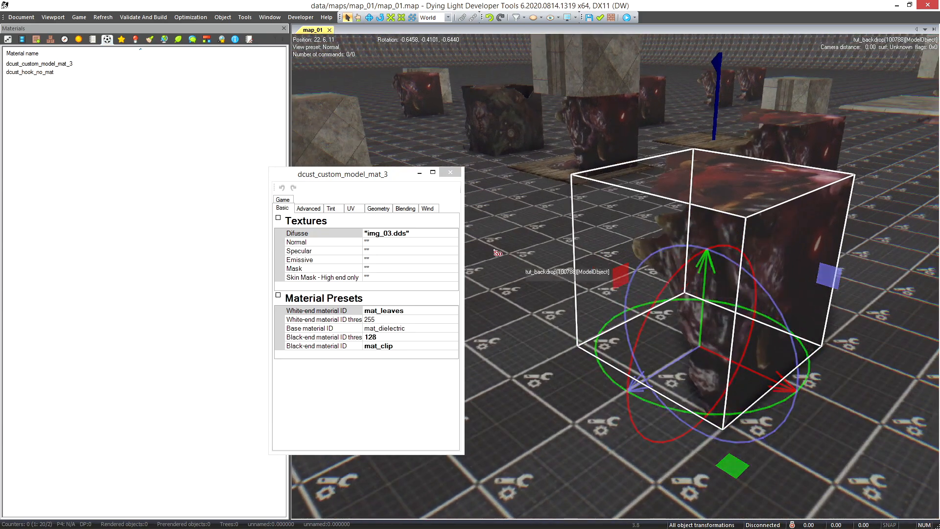
pyautogui.click(309, 208)
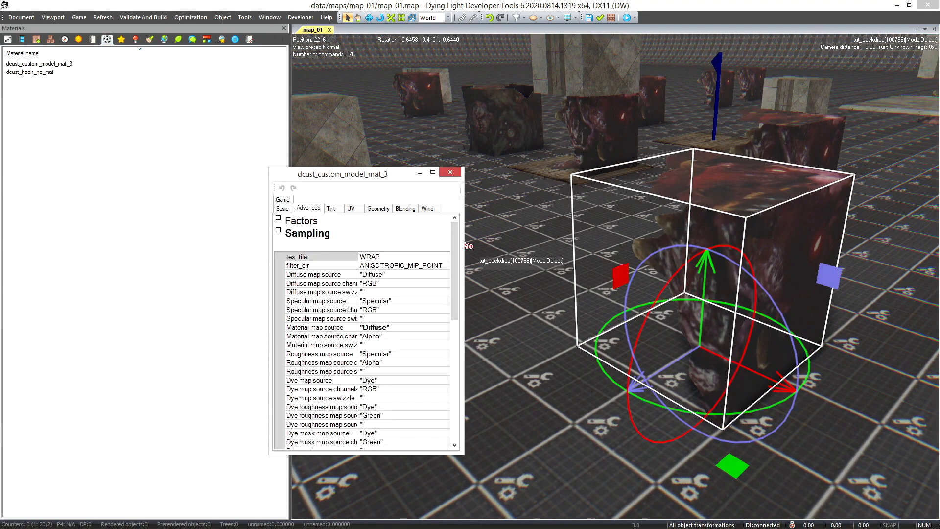
pyautogui.moveTo(464, 242); pyautogui.dragTo(552, 242)
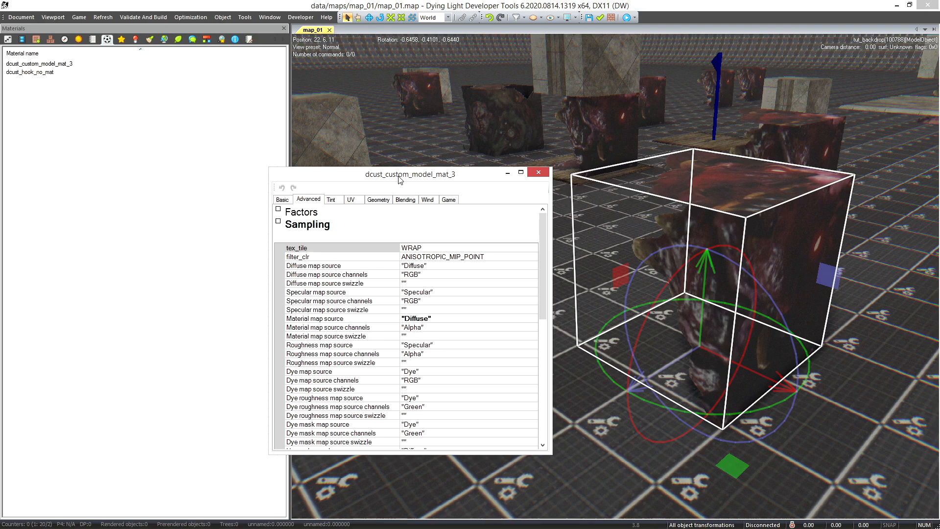
pyautogui.moveTo(377, 174); pyautogui.dragTo(332, 176)
# Step: Set User color 0 enabled to TRUE in the Instance tint settings of dcust_custom_model_mat_3 and close the material
pyautogui.click(285, 201)
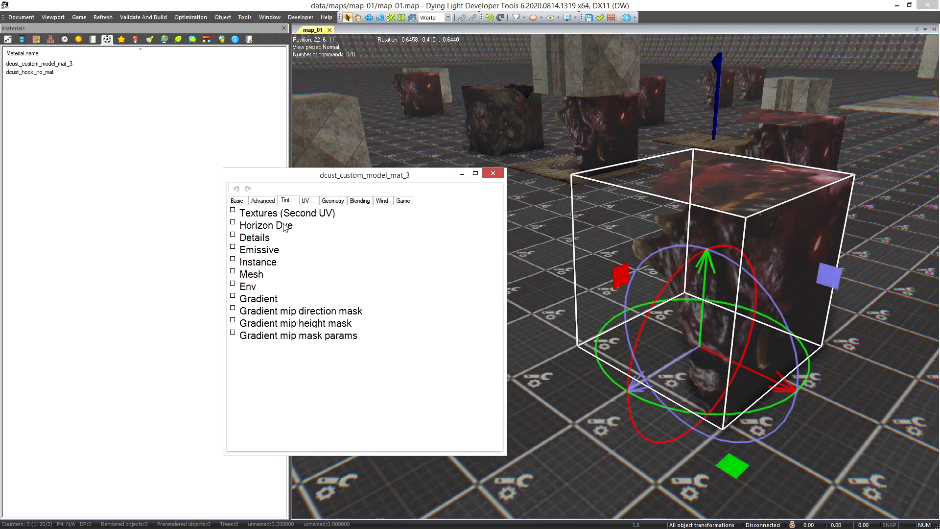
pyautogui.click(343, 262)
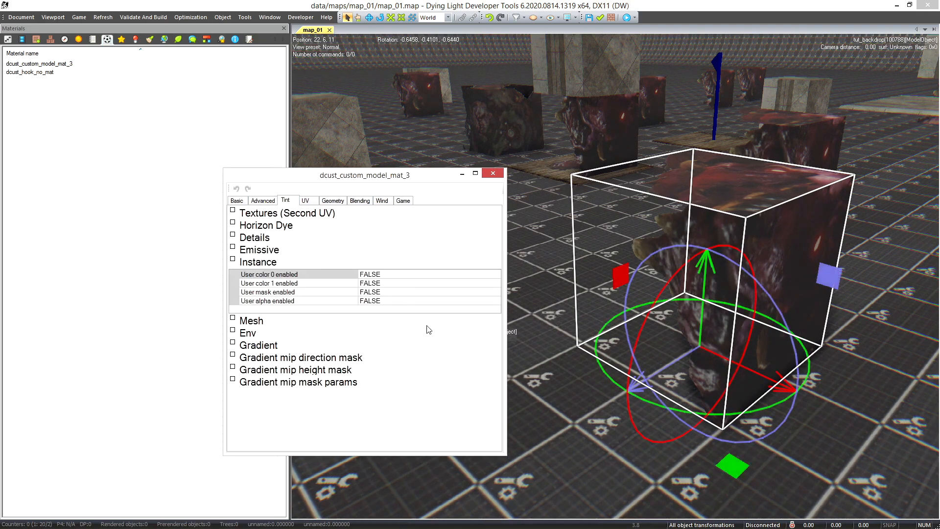
pyautogui.click(495, 275)
pyautogui.click(497, 275)
pyautogui.click(402, 284)
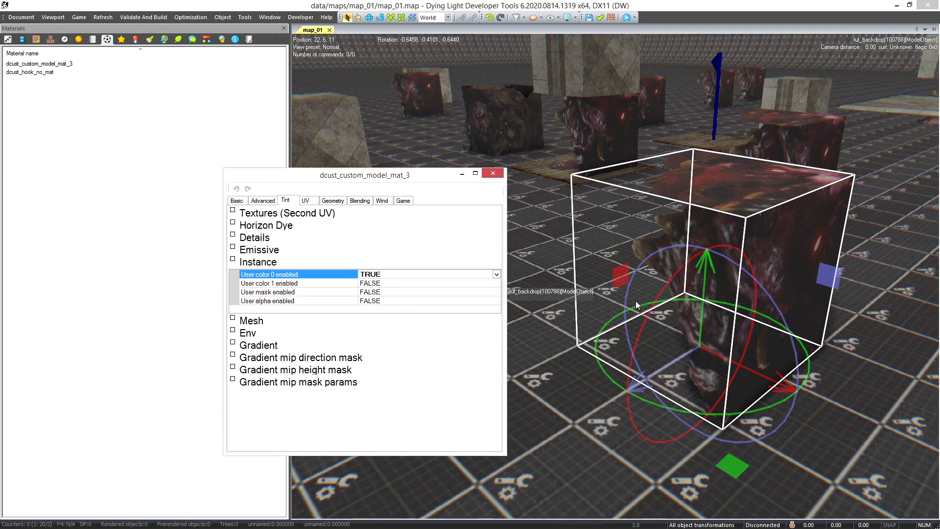
pyautogui.click(577, 294)
pyautogui.moveTo(759, 237)
pyautogui.mouseDown(button='right')
pyautogui.moveTo(725, 233)
pyautogui.moveTo(767, 237)
pyautogui.mouseUp(button='right')
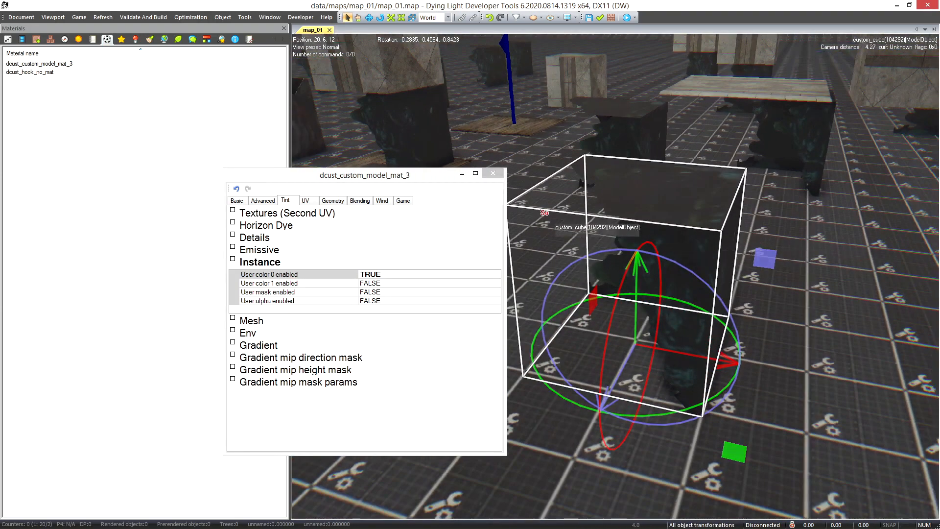
pyautogui.click(495, 174)
# Step: Select the large stone-textured custom cube above the dark one and open its material dcust_custom_model_mat
pyautogui.moveTo(520, 198); pyautogui.dragTo(675, 158, button='right')
pyautogui.moveTo(698, 237); pyautogui.dragTo(645, 220, button='right')
pyautogui.moveTo(646, 219); pyautogui.dragTo(636, 265, button='middle')
pyautogui.moveTo(636, 264)
pyautogui.mouseDown(button='right')
pyautogui.moveTo(626, 297)
pyautogui.moveTo(641, 277)
pyautogui.mouseUp(button='right')
pyautogui.scroll(3, 680, 239)
pyautogui.click(780, 187)
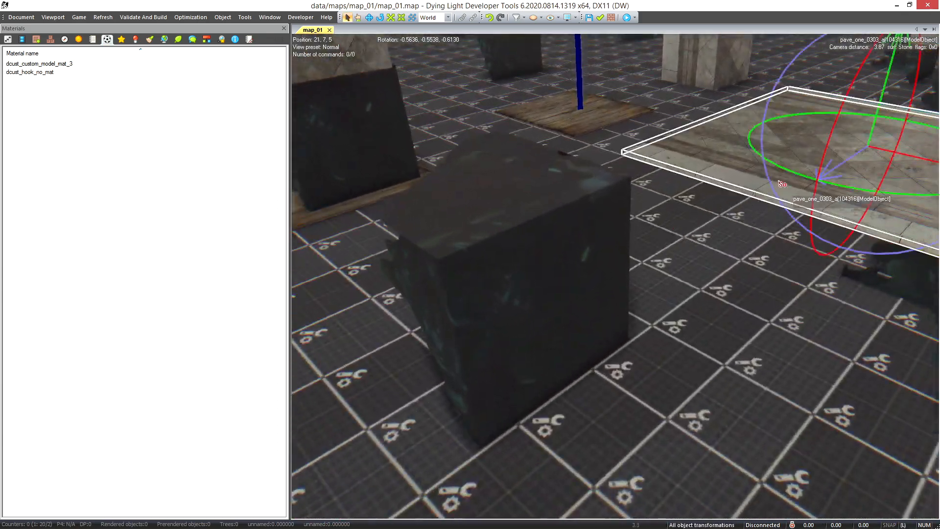
pyautogui.scroll(-1, 782, 202)
pyautogui.scroll(-2, 783, 201)
pyautogui.click(785, 201)
pyautogui.moveTo(785, 201); pyautogui.dragTo(742, 229, button='right')
pyautogui.doubleClick(48, 64)
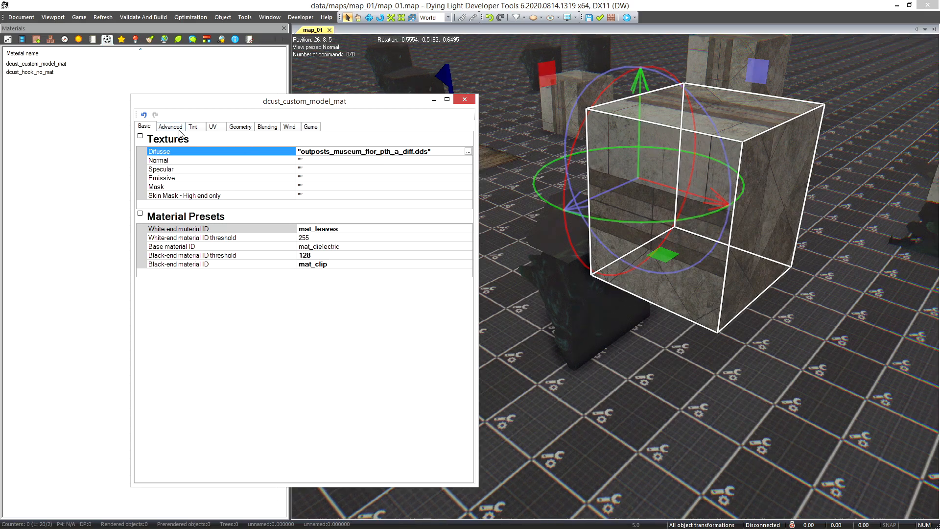
# Step: Set User color 0 enabled to TRUE in the Instance tint settings of dcust_custom_model_mat and close the material
pyautogui.click(171, 126)
pyautogui.click(194, 128)
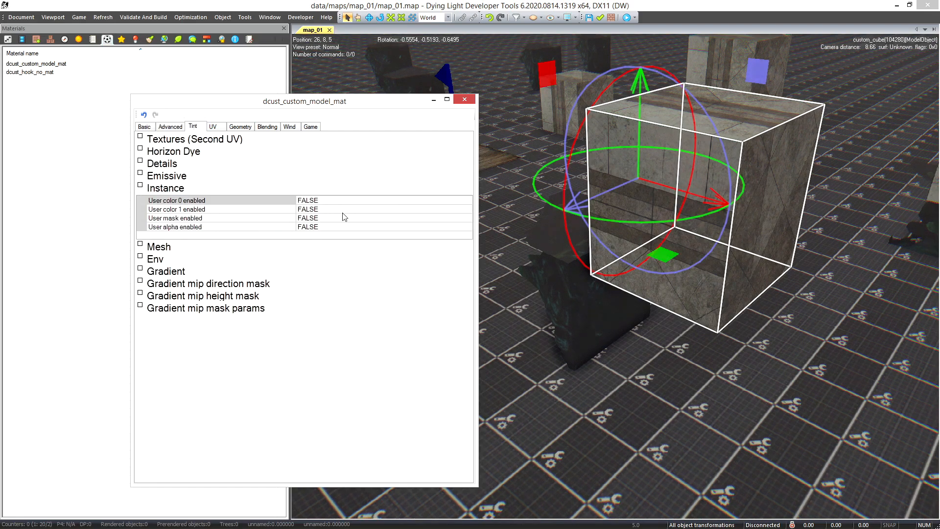
pyautogui.click(466, 203)
pyautogui.click(468, 200)
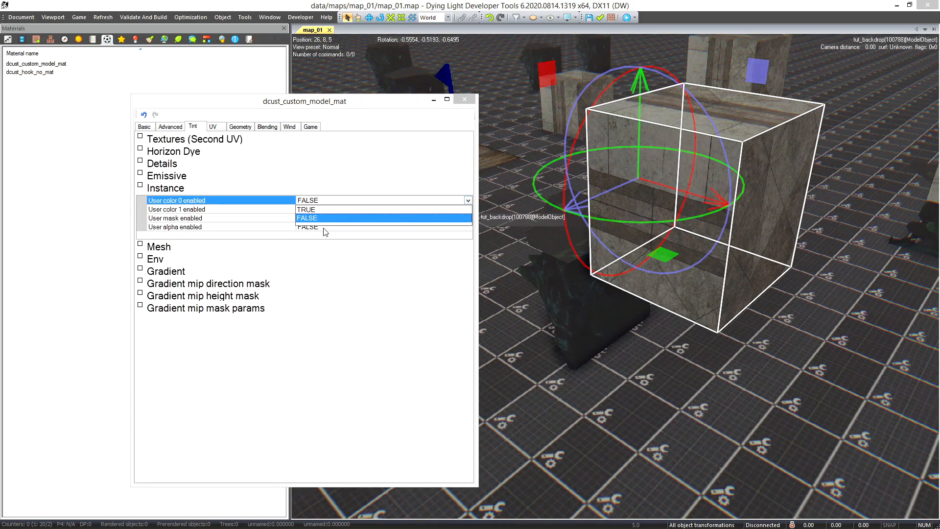
pyautogui.click(313, 210)
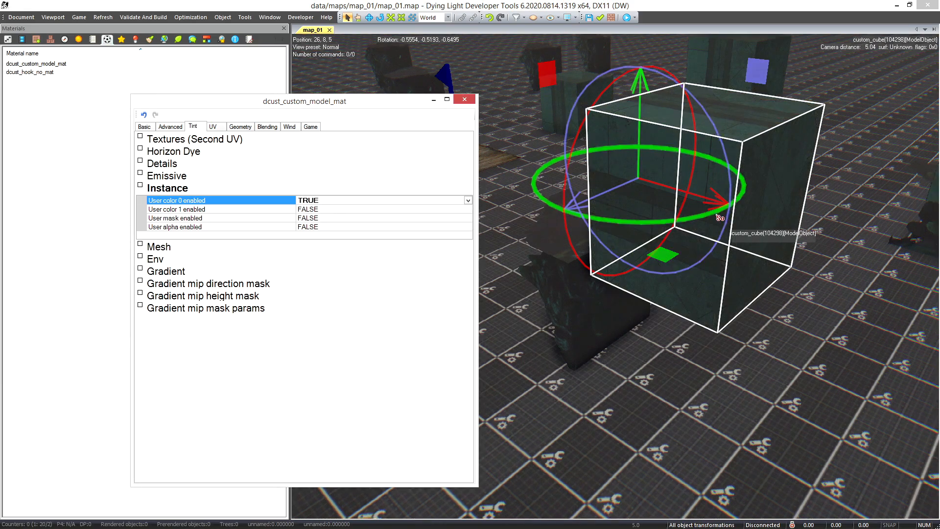
pyautogui.click(469, 99)
# Step: Try red and green for the selected cube's mesh Color 0, and settle on cyan (0, 255, 255)
pyautogui.moveTo(737, 289); pyautogui.dragTo(748, 311, button='right')
pyautogui.moveTo(757, 343); pyautogui.dragTo(686, 338, button='right')
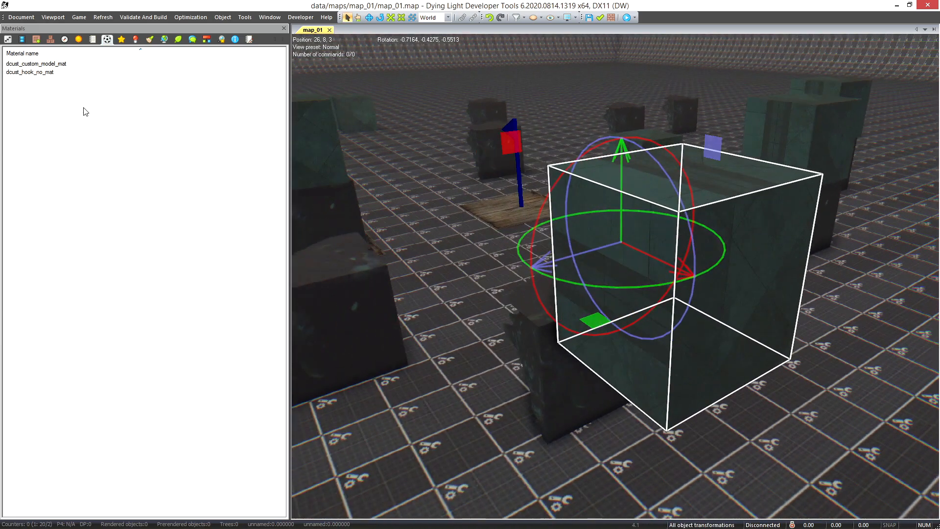
pyautogui.click(7, 39)
pyautogui.click(9, 182)
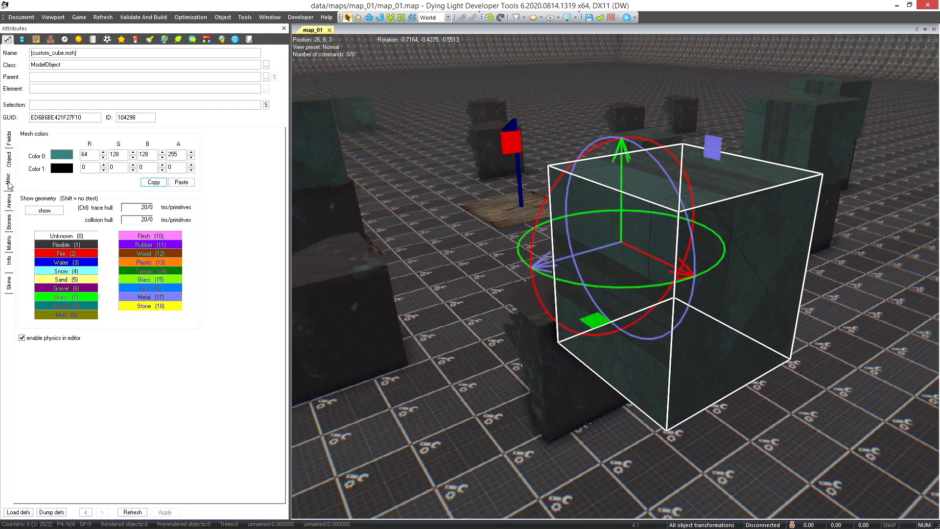
pyautogui.click(59, 157)
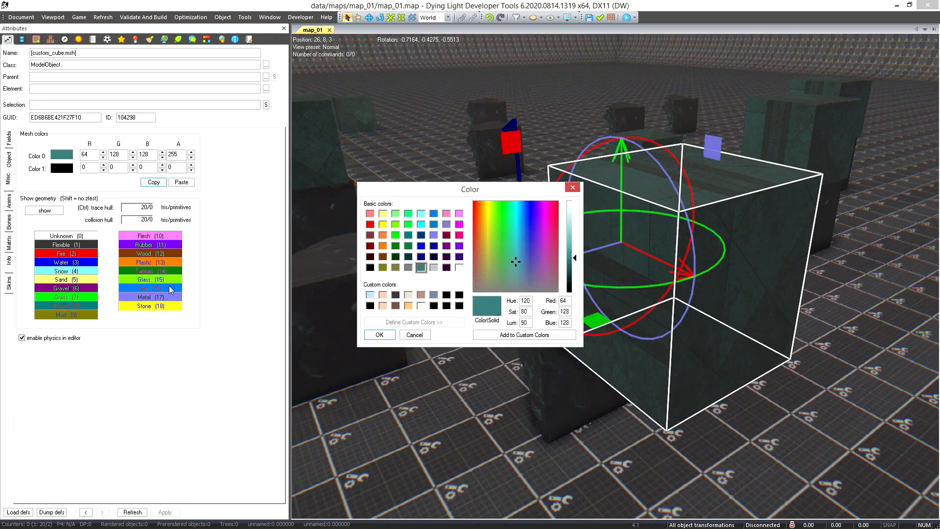
pyautogui.click(370, 225)
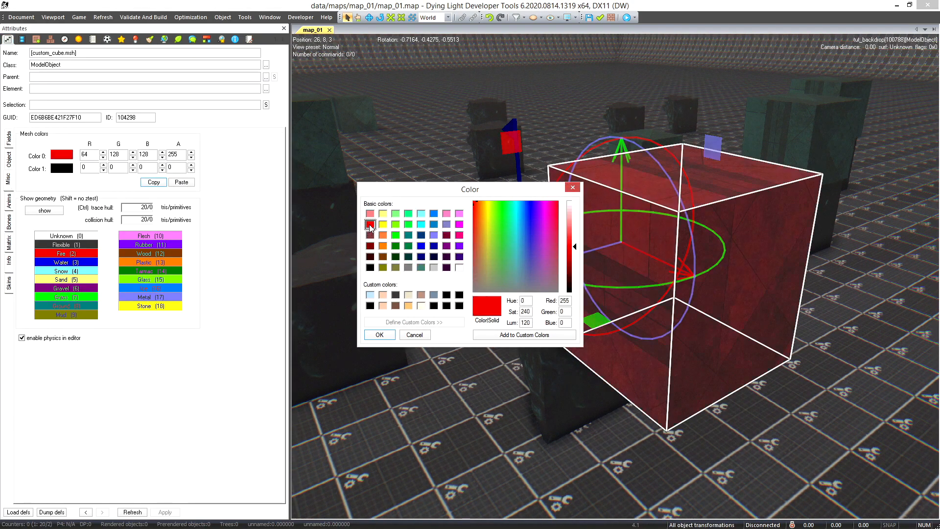
pyautogui.click(433, 235)
pyautogui.click(421, 224)
pyautogui.click(409, 225)
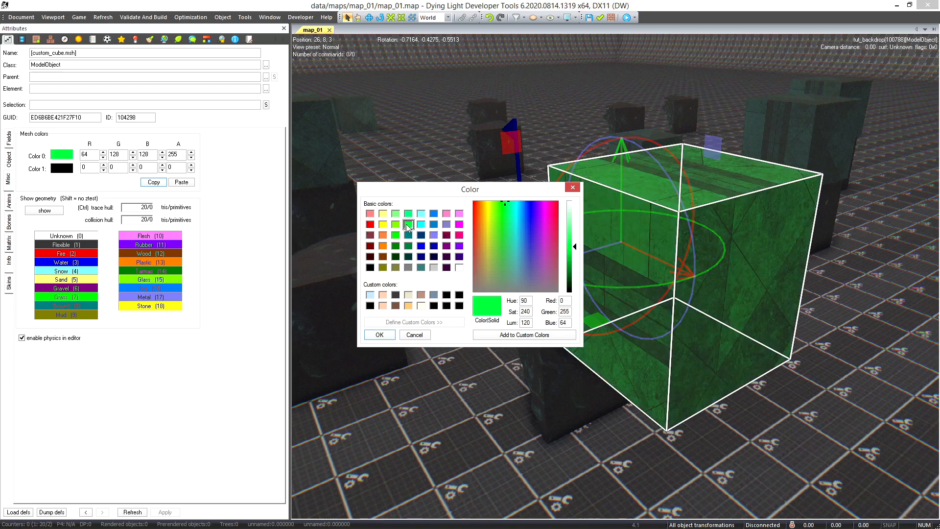
pyautogui.click(387, 338)
# Step: Try an alpha of 170 for the cube's mesh Color 0 and set it back to 255
pyautogui.moveTo(404, 329); pyautogui.dragTo(236, 254, button='middle')
pyautogui.doubleClick(179, 156)
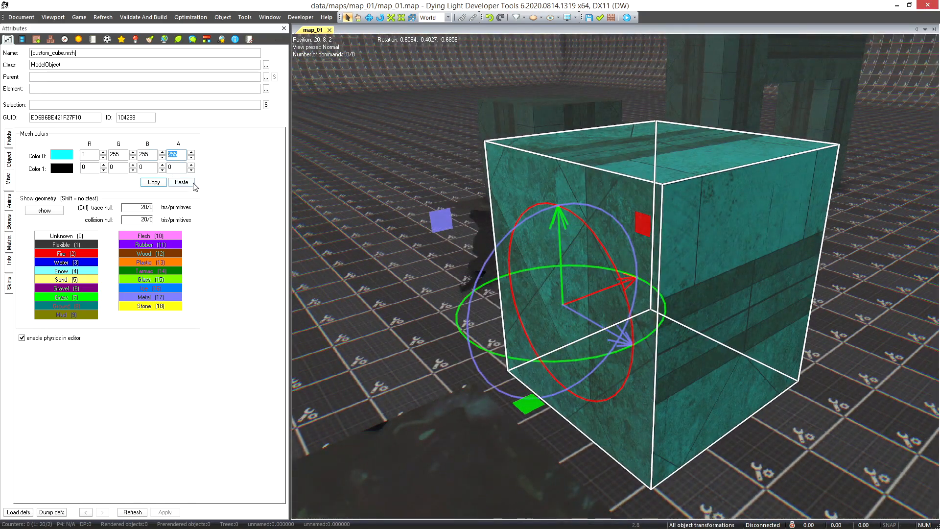
pyautogui.moveTo(587, 267); pyautogui.dragTo(607, 230, button='right')
pyautogui.doubleClick(178, 154)
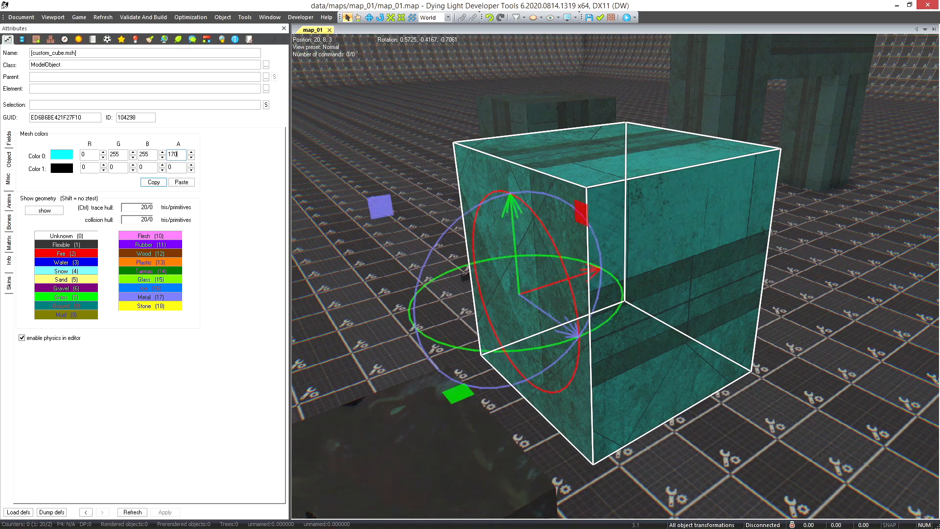
pyautogui.moveTo(649, 264); pyautogui.dragTo(573, 250, button='right')
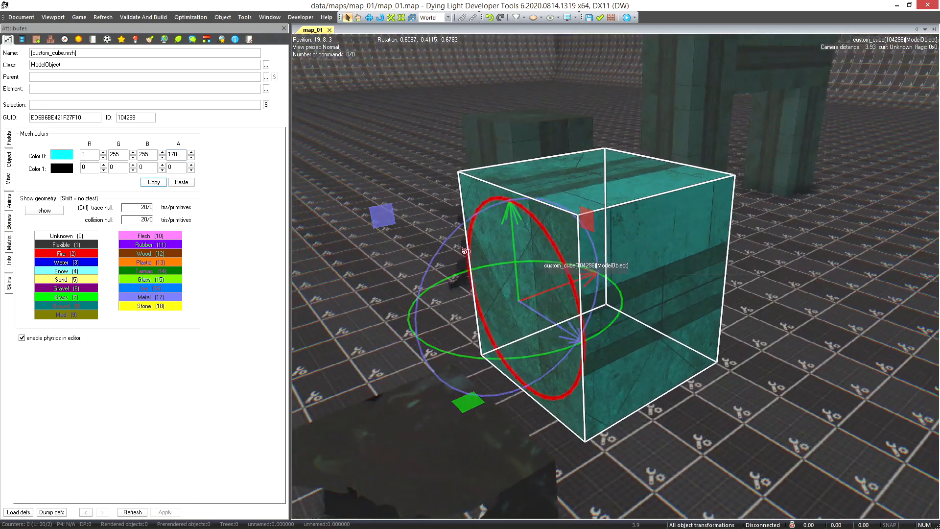
pyautogui.doubleClick(181, 156)
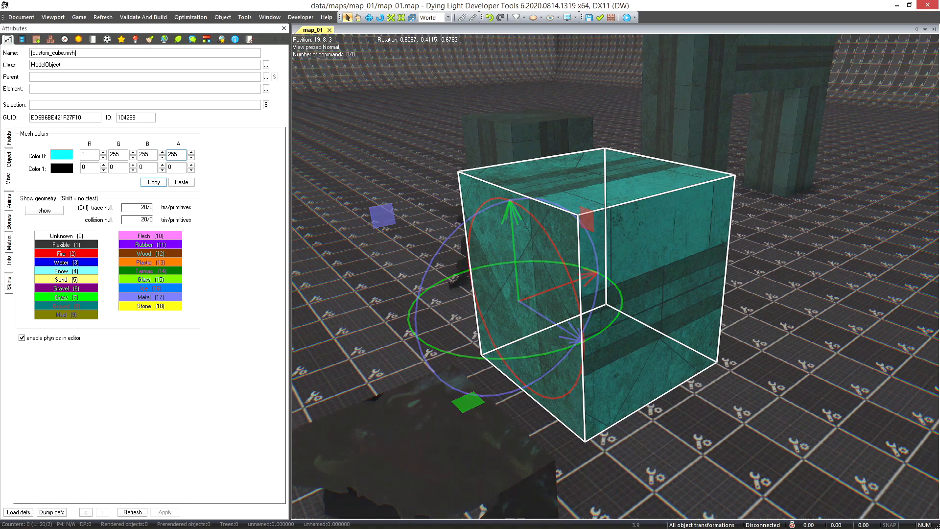
pyautogui.moveTo(667, 305); pyautogui.dragTo(699, 295, button='right')
pyautogui.moveTo(791, 364); pyautogui.dragTo(730, 351, button='right')
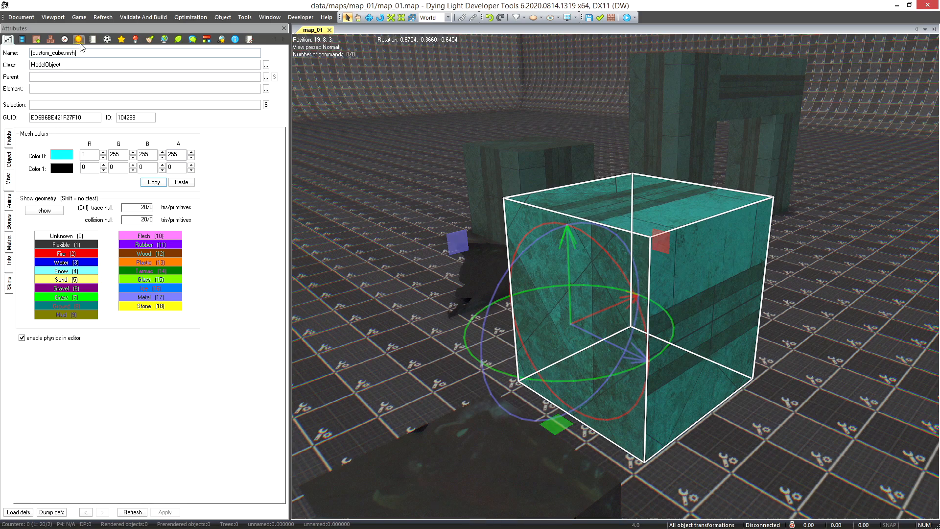
# Step: Review the Instance tint settings of the selected cube's material dcust_custom_model_mat and close the material
pyautogui.click(106, 39)
pyautogui.doubleClick(36, 64)
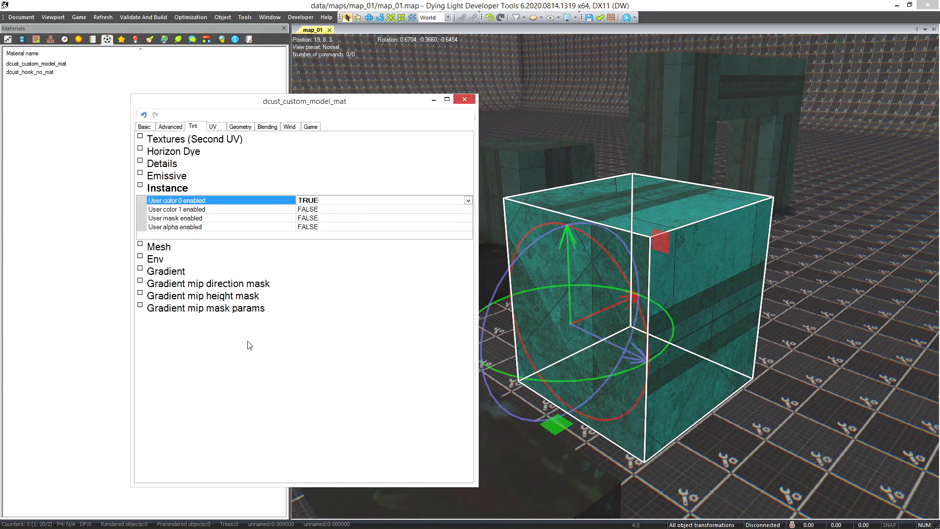
pyautogui.click(464, 100)
pyautogui.moveTo(606, 298); pyautogui.dragTo(550, 306, button='right')
pyautogui.press('d')
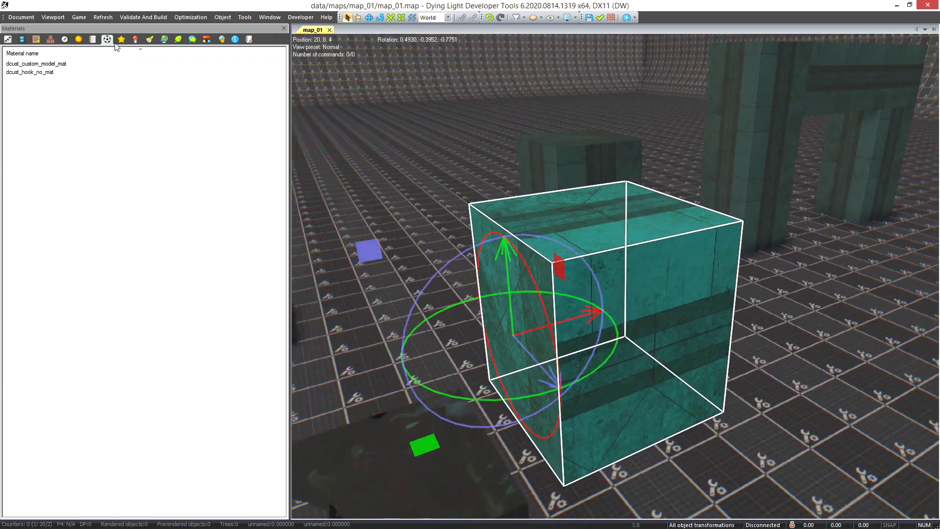
pyautogui.moveTo(48, 68)
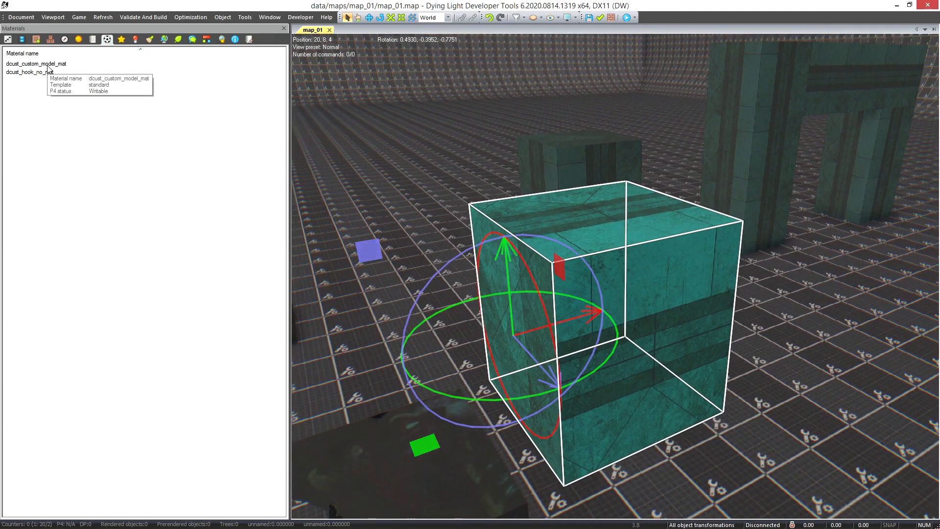
pyautogui.moveTo(472, 267); pyautogui.dragTo(524, 264, button='right')
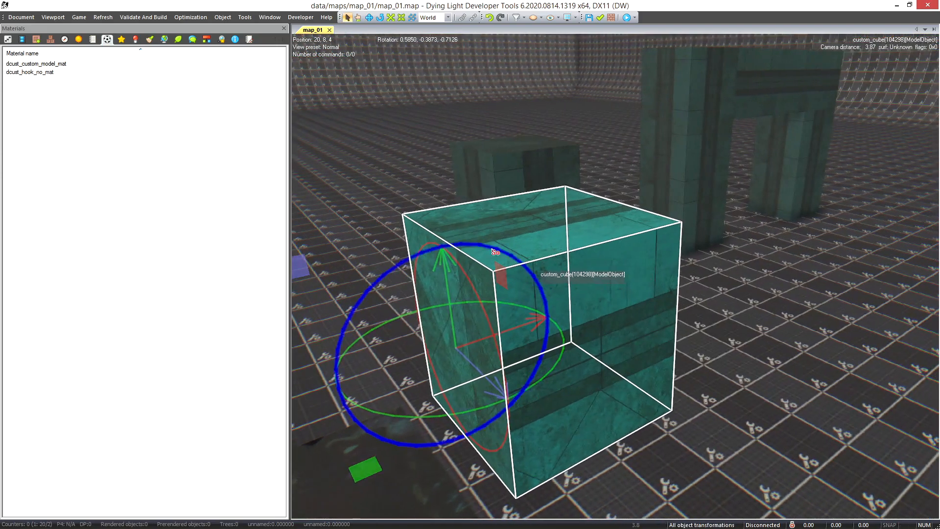
# Step: Open the selected cube's skin file custom_cube.skn and show the properties of its Image 3 skin
pyautogui.click(7, 42)
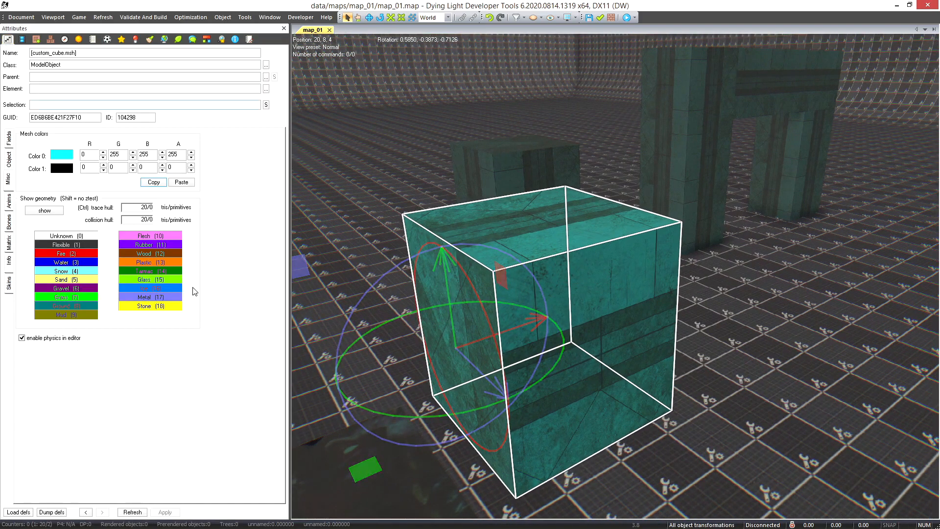
pyautogui.click(8, 286)
pyautogui.click(264, 159)
pyautogui.moveTo(668, 94); pyautogui.dragTo(939, 147)
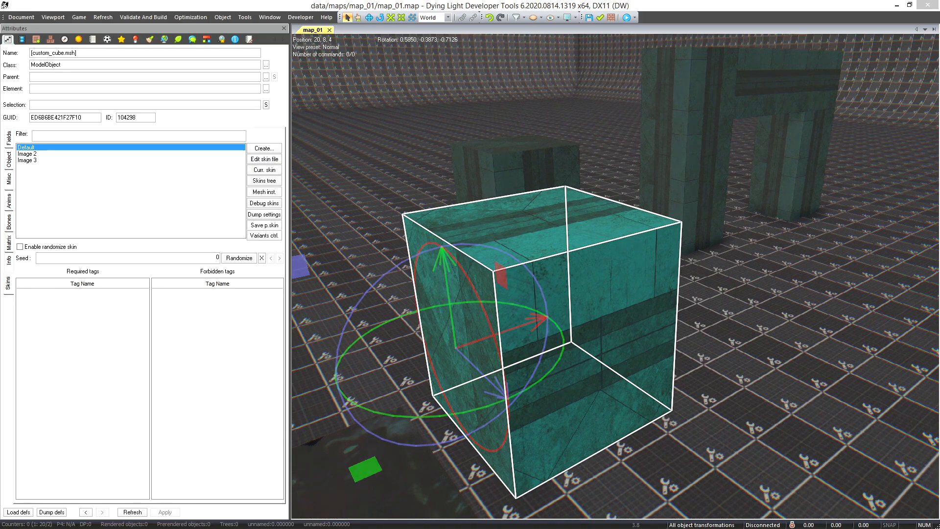
pyautogui.moveTo(939, 115); pyautogui.dragTo(610, 94)
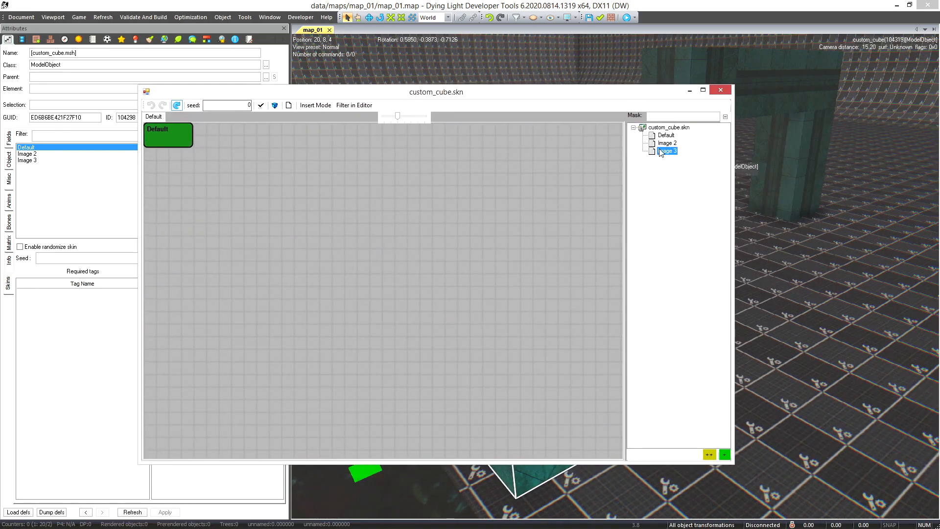
pyautogui.doubleClick(663, 151)
pyautogui.moveTo(498, 136); pyautogui.dragTo(460, 137)
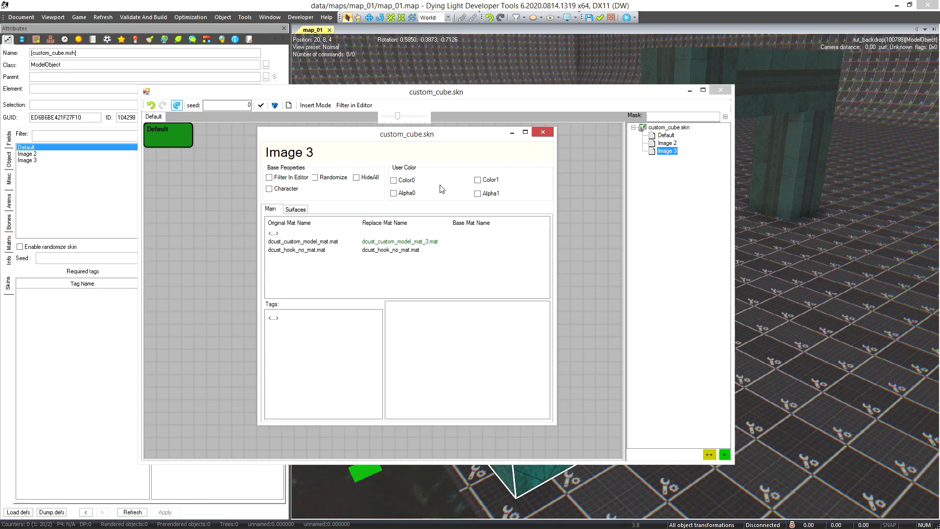
# Step: Check the surfaces and main material replacements of the Image 3 skin, and close the skin editor
pyautogui.click(296, 210)
pyautogui.click(270, 209)
pyautogui.click(543, 132)
pyautogui.click(720, 90)
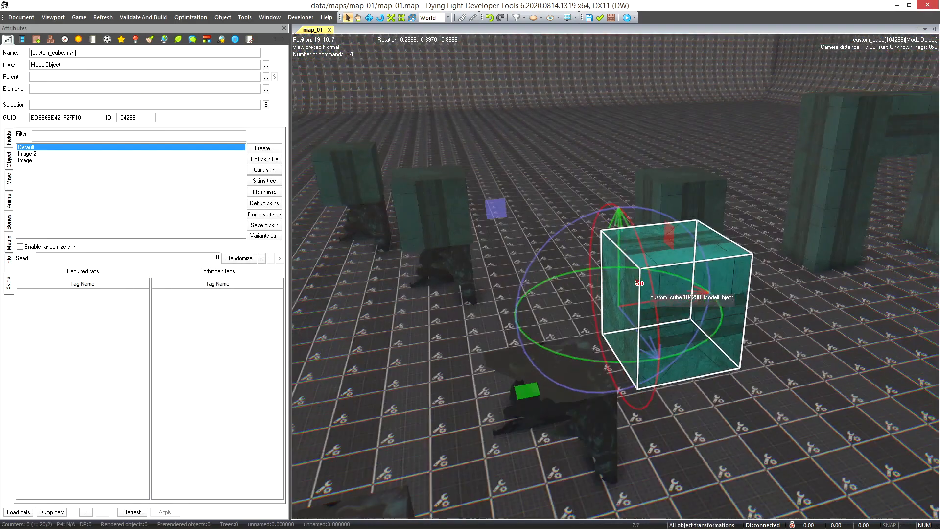
# Step: Deselect the cyan cube and save the map map_01
pyautogui.scroll(-3, 636, 280)
pyautogui.press('Escape')
pyautogui.moveTo(638, 282); pyautogui.dragTo(664, 300, button='right')
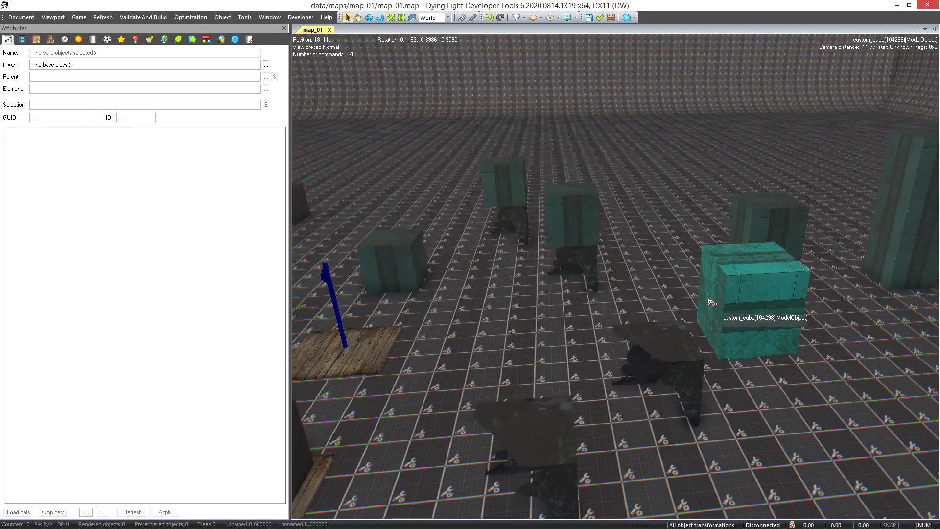
pyautogui.moveTo(544, 333); pyautogui.dragTo(577, 368, button='right')
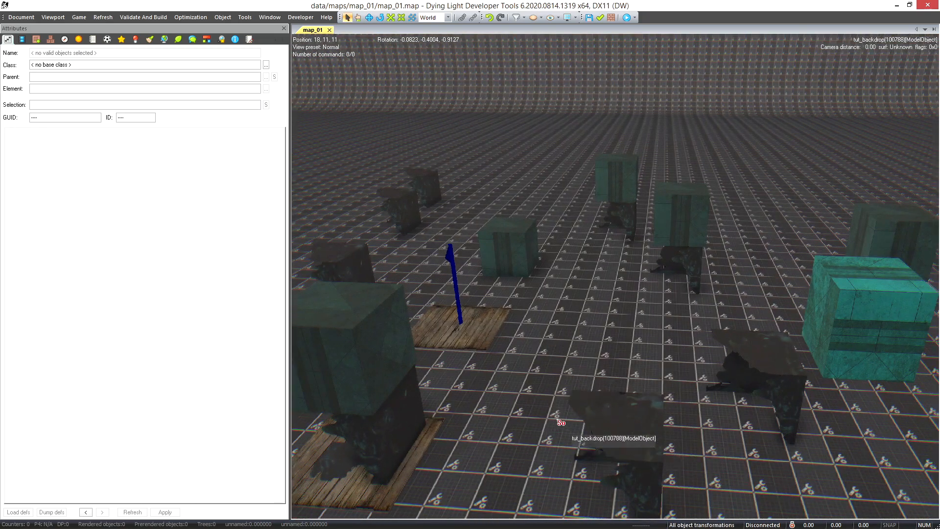
pyautogui.scroll(-5, 582, 387)
pyautogui.hotkey('ctrl', 's')
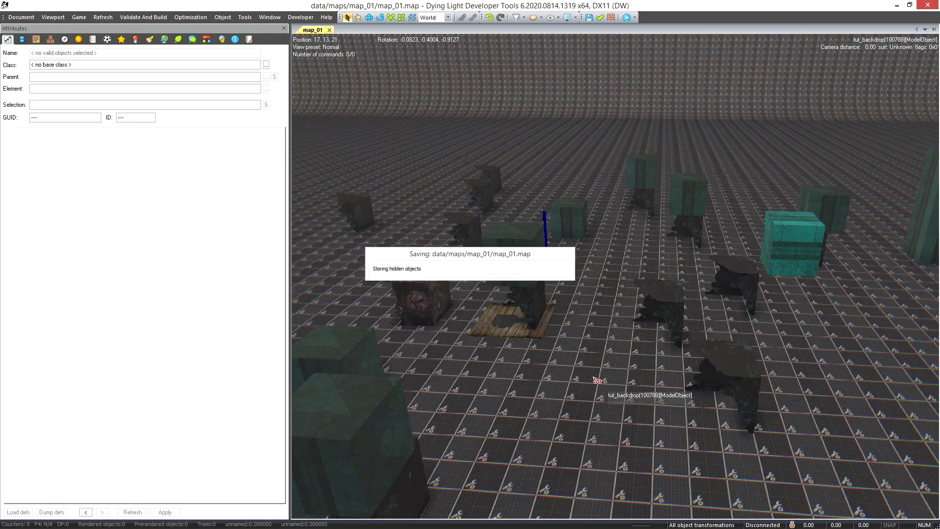